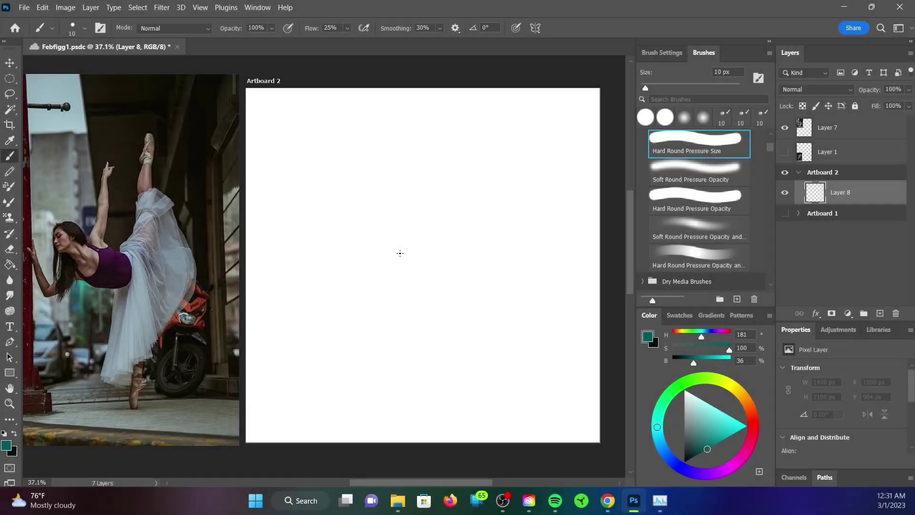
# Step: Sketch the dancer's head circle with the torso and hip lines in teal
pyautogui.moveTo(377, 230); pyautogui.dragTo(437, 274)
pyautogui.moveTo(410, 245); pyautogui.dragTo(434, 261)
pyautogui.moveTo(393, 295); pyautogui.dragTo(446, 296)
pyautogui.moveTo(429, 263); pyautogui.dragTo(476, 254)
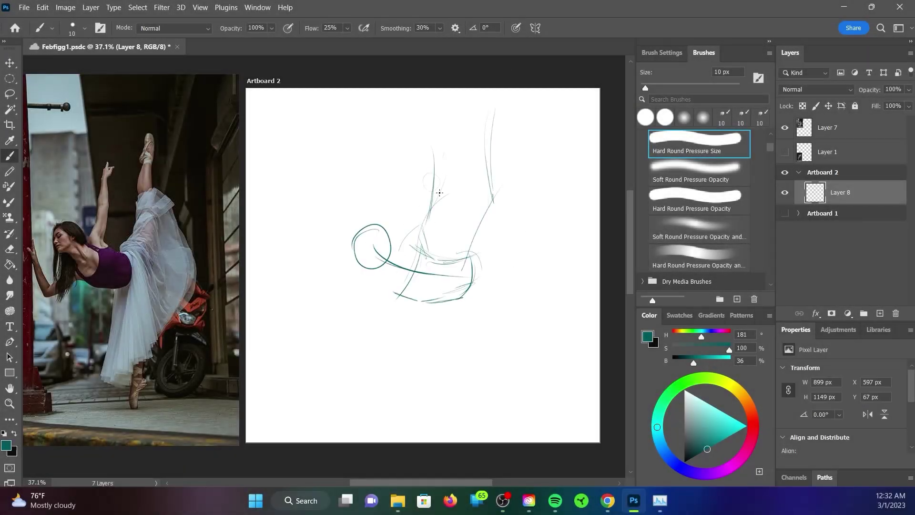
# Step: Sketch the raised upper leg, redraw the head and add leg strokes, then save
pyautogui.moveTo(431, 105); pyautogui.dragTo(422, 250)
pyautogui.moveTo(369, 264); pyautogui.dragTo(390, 271)
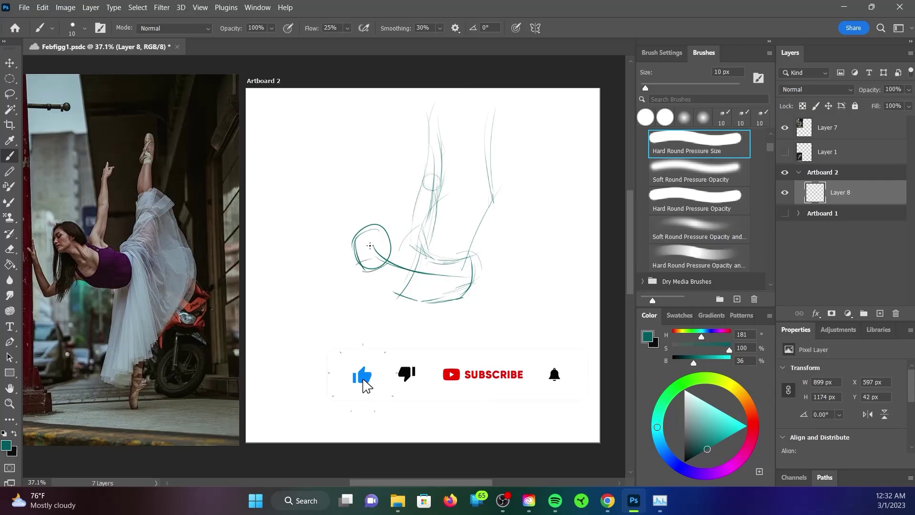
pyautogui.moveTo(376, 231); pyautogui.dragTo(344, 336)
pyautogui.moveTo(367, 272); pyautogui.dragTo(362, 348)
pyautogui.moveTo(384, 271); pyautogui.dragTo(364, 348)
pyautogui.hotkey('ctrl', 's')
# Step: Add a torso curve, the arm reaching left and the hand beside the head
pyautogui.moveTo(413, 245)
pyautogui.mouseDown()
pyautogui.moveTo(400, 269)
pyautogui.moveTo(402, 300)
pyautogui.mouseUp()
pyautogui.moveTo(322, 241)
pyautogui.mouseDown()
pyautogui.moveTo(344, 303)
pyautogui.moveTo(324, 274)
pyautogui.mouseUp()
pyautogui.moveTo(315, 239); pyautogui.dragTo(316, 261)
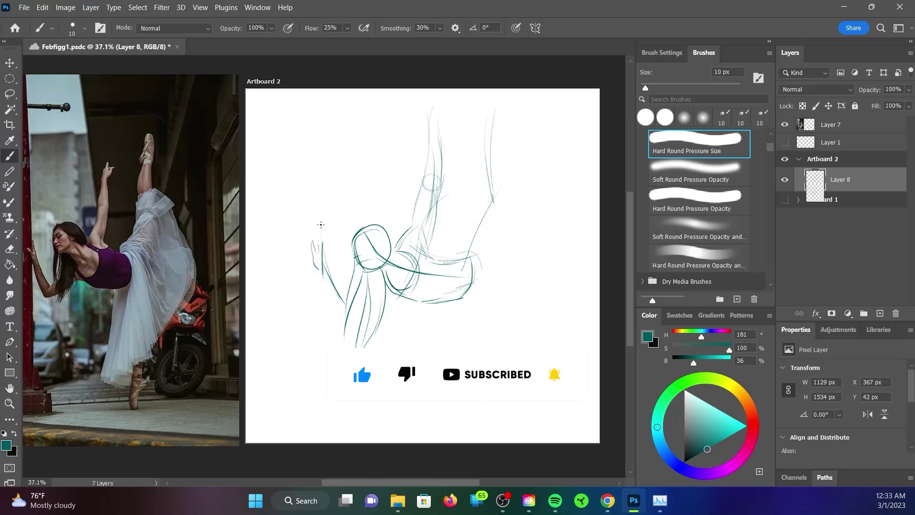
pyautogui.moveTo(323, 221); pyautogui.dragTo(336, 305)
pyautogui.moveTo(320, 270); pyautogui.dragTo(355, 329)
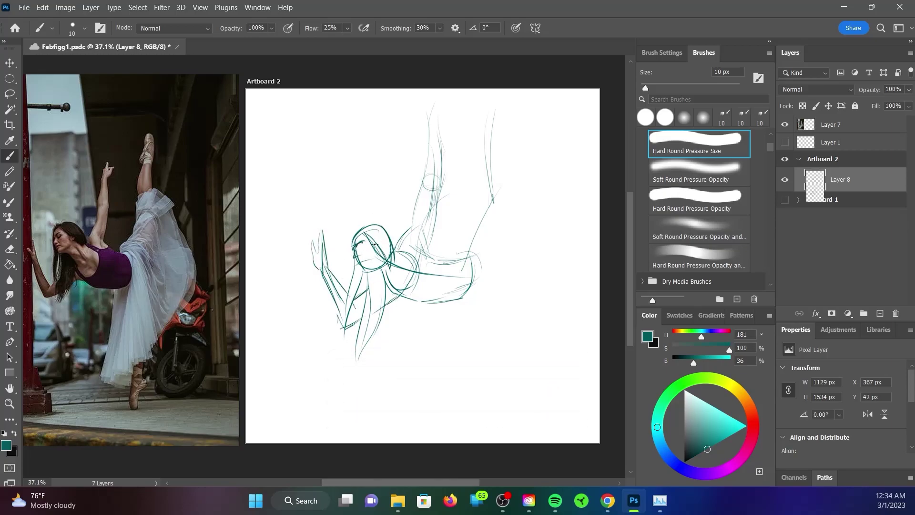
# Step: Sketch the standing leg with its calf, foot and leg contour lines
pyautogui.moveTo(441, 308); pyautogui.dragTo(444, 366)
pyautogui.moveTo(455, 355); pyautogui.dragTo(466, 277)
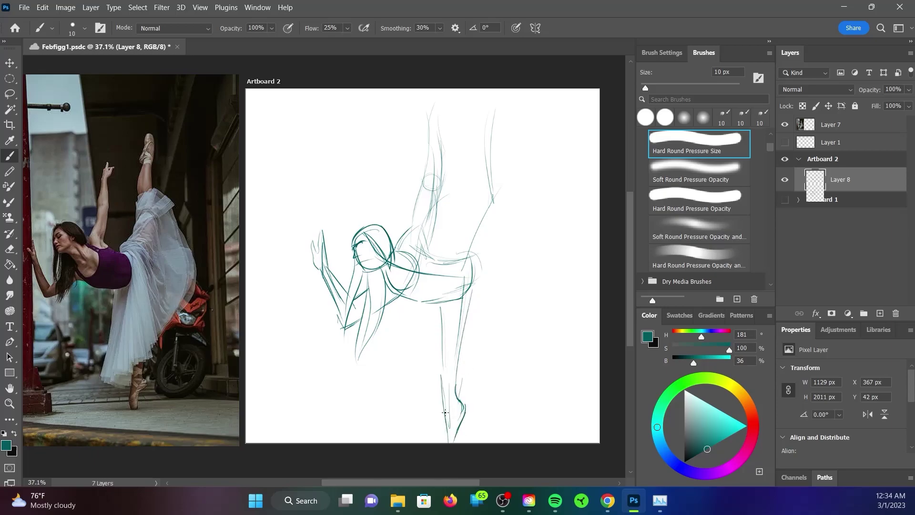
pyautogui.moveTo(498, 356); pyautogui.dragTo(424, 409)
pyautogui.moveTo(474, 253)
pyautogui.mouseDown()
pyautogui.moveTo(448, 400)
pyautogui.moveTo(488, 379)
pyautogui.mouseUp()
# Step: Draw the long skirt arc on the right and a tall line for the raised leg
pyautogui.moveTo(508, 156); pyautogui.dragTo(493, 331)
pyautogui.moveTo(544, 206); pyautogui.dragTo(531, 289)
pyautogui.moveTo(484, 178)
pyautogui.mouseDown()
pyautogui.moveTo(489, 95)
pyautogui.moveTo(455, 86)
pyautogui.mouseUp()
# Step: Lasso the skirt and raised-leg strokes and shift them into a better position
pyautogui.press('l')
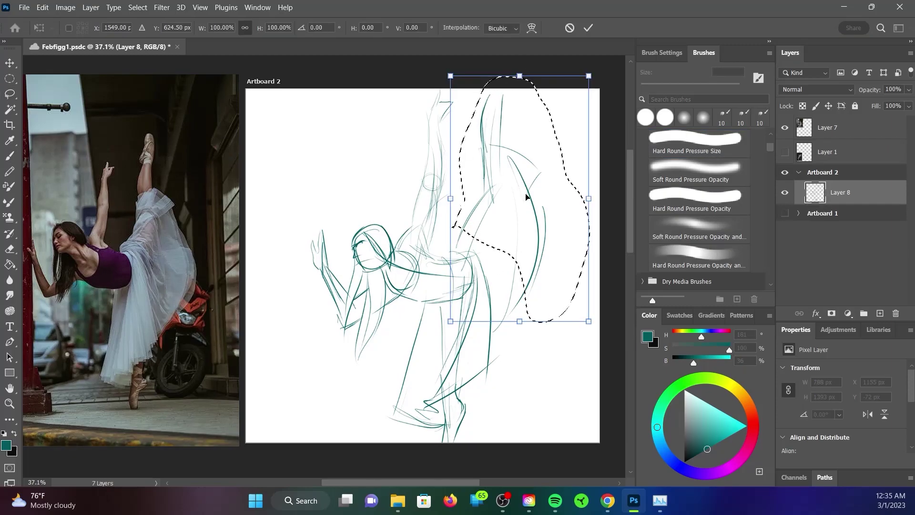
pyautogui.moveTo(524, 214); pyautogui.dragTo(512, 254)
pyautogui.moveTo(405, 79); pyautogui.dragTo(408, 84)
pyautogui.moveTo(440, 200); pyautogui.dragTo(430, 242)
pyautogui.hotkey('ctrl', 'd')
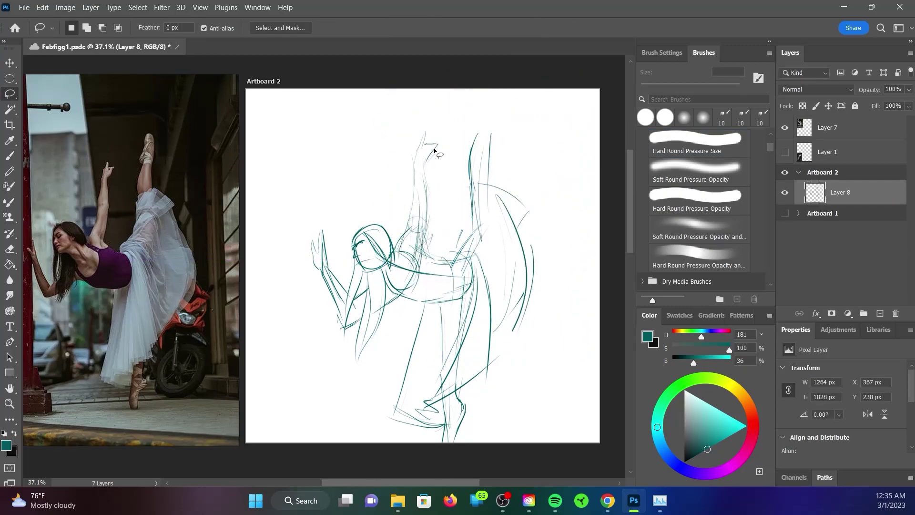
# Step: Draw bolder lines along the standing leg, lower leg, right skirt and raised leg
pyautogui.press('b')
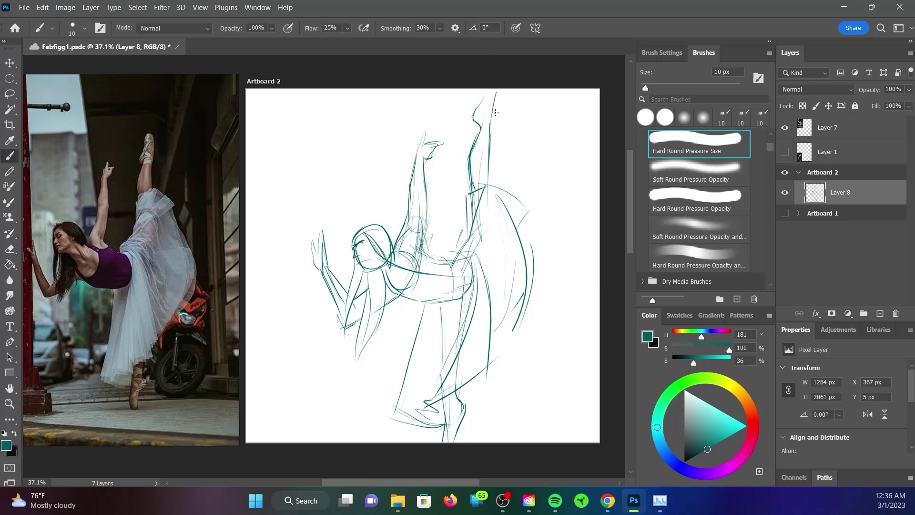
pyautogui.moveTo(437, 303); pyautogui.dragTo(407, 394)
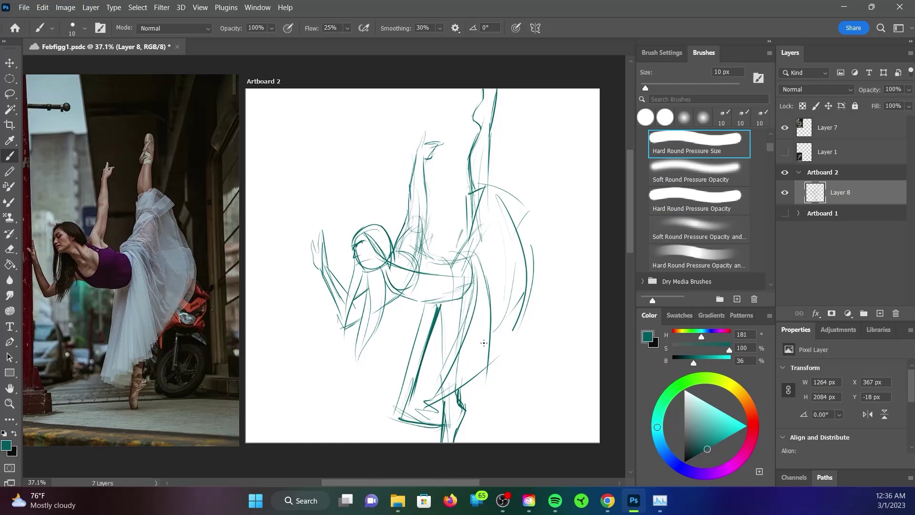
pyautogui.moveTo(491, 374); pyautogui.dragTo(474, 387)
pyautogui.moveTo(528, 284); pyautogui.dragTo(493, 360)
pyautogui.moveTo(467, 245); pyautogui.dragTo(513, 176)
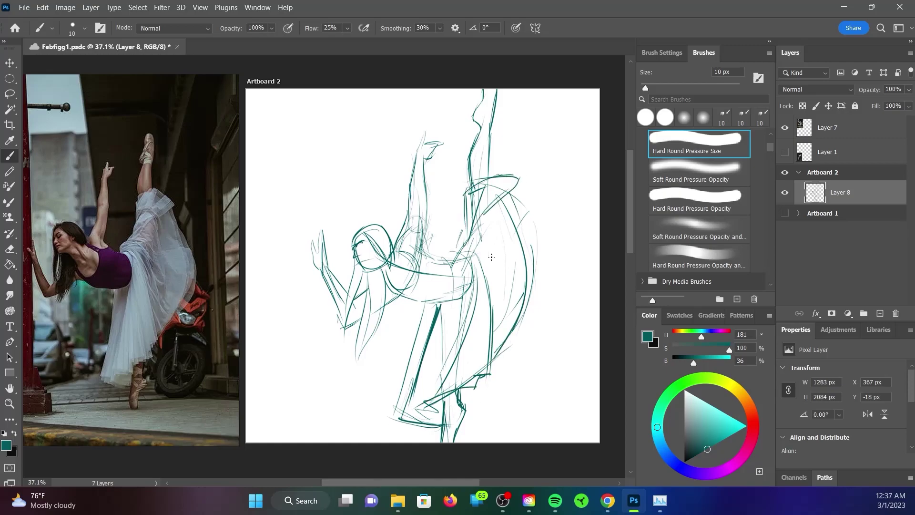
# Step: Squeeze the whole sketch narrower to 1096 px wide and undo a stray foot stroke
pyautogui.hotkey('ctrl', 'a')
pyautogui.hotkey('ctrl', 't')
pyautogui.moveTo(538, 266); pyautogui.dragTo(505, 266)
pyautogui.press('Return')
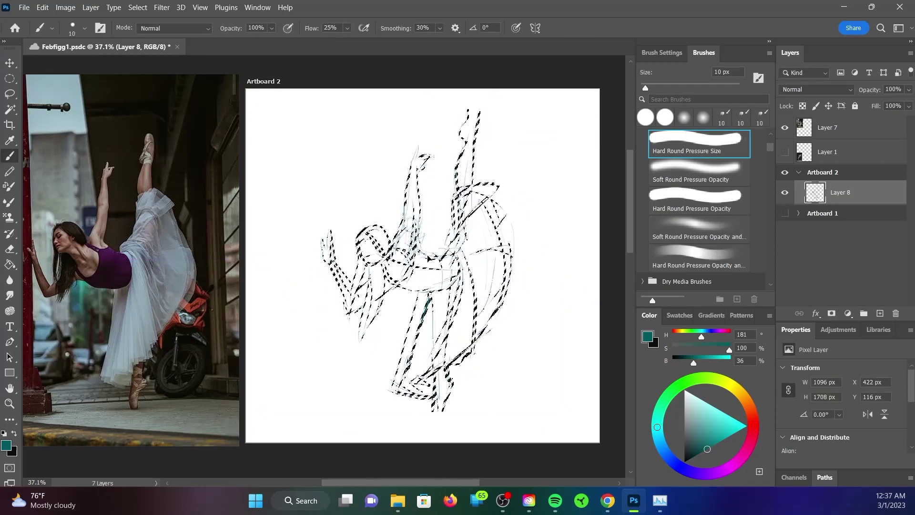
pyautogui.hotkey('ctrl', 'd')
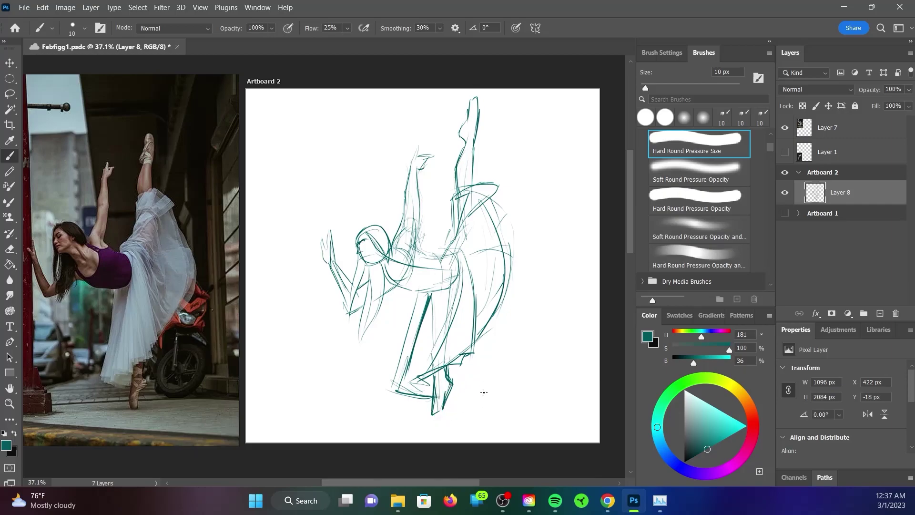
pyautogui.hotkey('ctrl', 'z')
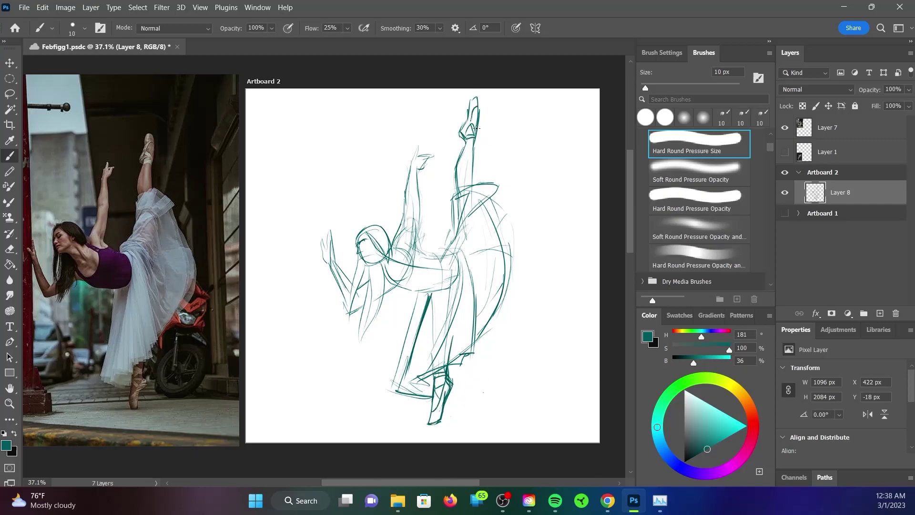
pyautogui.scroll(1, 426, 253)
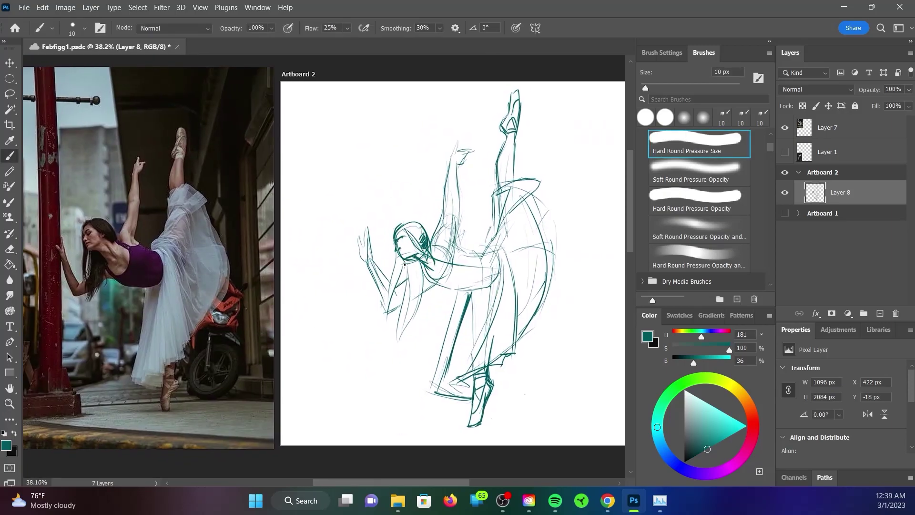
# Step: Zoom in on the head and redraw the raised arm and waist lines
pyautogui.scroll(5, 404, 264)
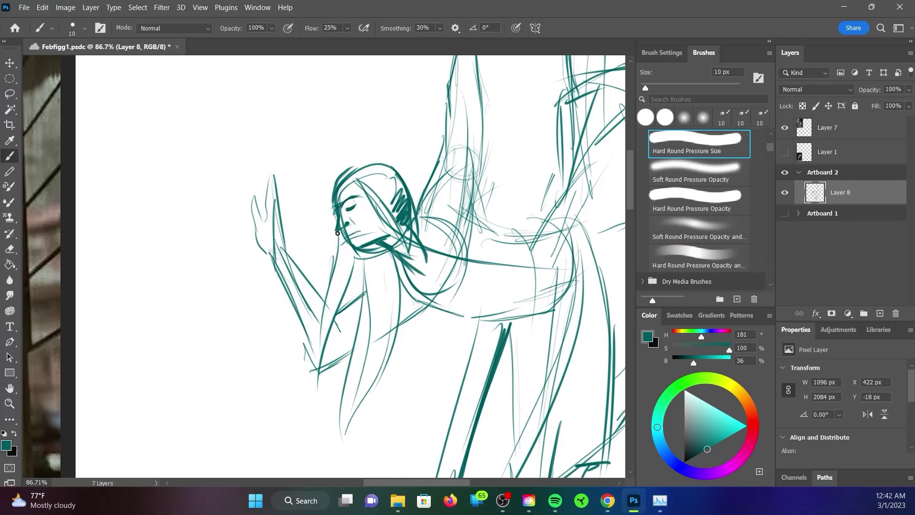
pyautogui.moveTo(450, 266); pyautogui.dragTo(315, 272)
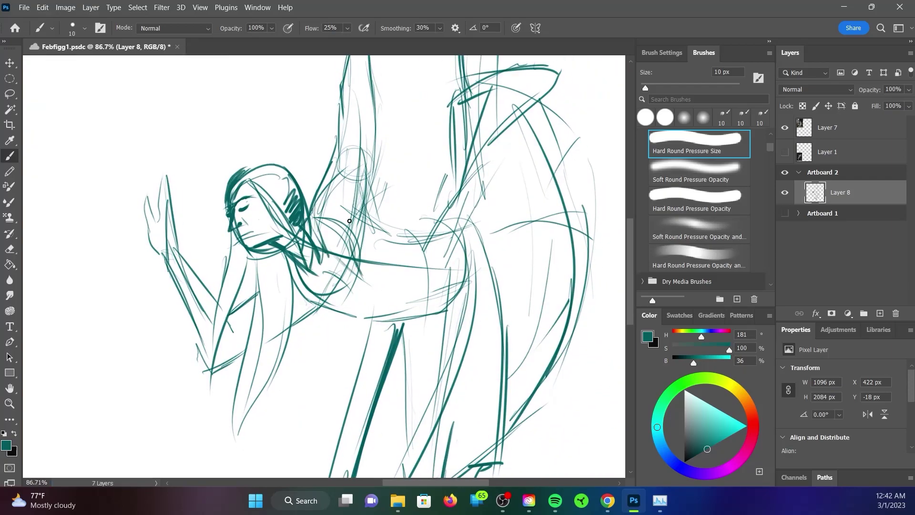
pyautogui.moveTo(319, 213)
pyautogui.mouseDown()
pyautogui.moveTo(342, 153)
pyautogui.moveTo(317, 263)
pyautogui.mouseUp()
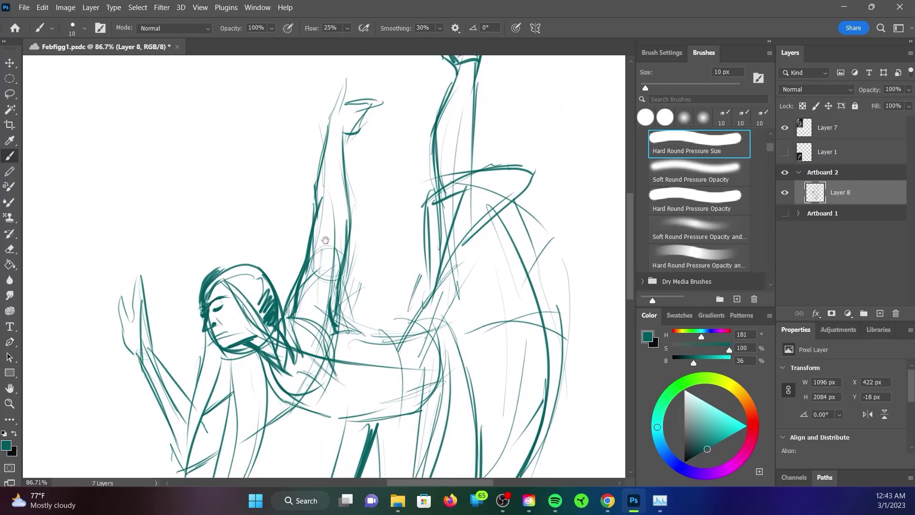
pyautogui.moveTo(331, 303)
pyautogui.mouseDown()
pyautogui.moveTo(321, 228)
pyautogui.moveTo(333, 121)
pyautogui.mouseUp()
pyautogui.moveTo(346, 233); pyautogui.dragTo(275, 147)
pyautogui.moveTo(260, 288); pyautogui.dragTo(312, 257)
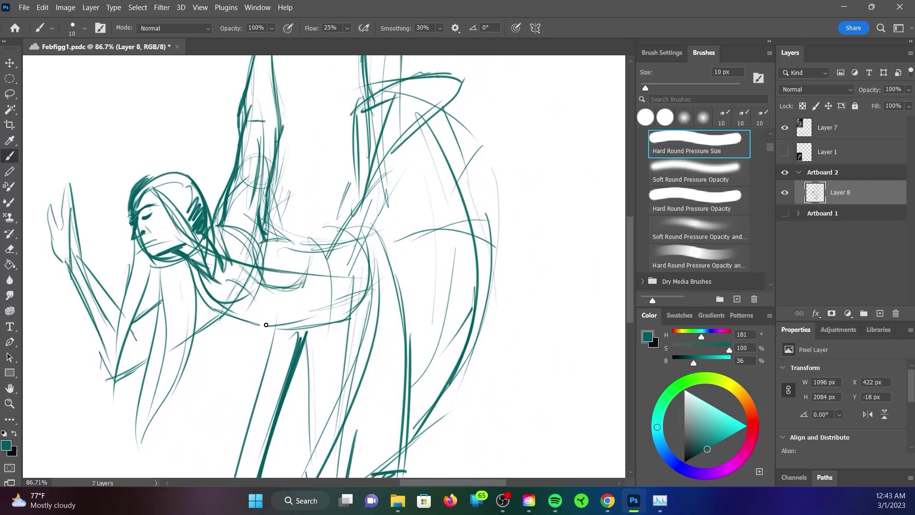
# Step: Strengthen the belly curve and the left arm lines with bolder strokes
pyautogui.moveTo(303, 329); pyautogui.dragTo(224, 305)
pyautogui.moveTo(195, 276); pyautogui.dragTo(264, 329)
pyautogui.moveTo(265, 329); pyautogui.dragTo(307, 307)
pyautogui.moveTo(367, 254); pyautogui.dragTo(267, 328)
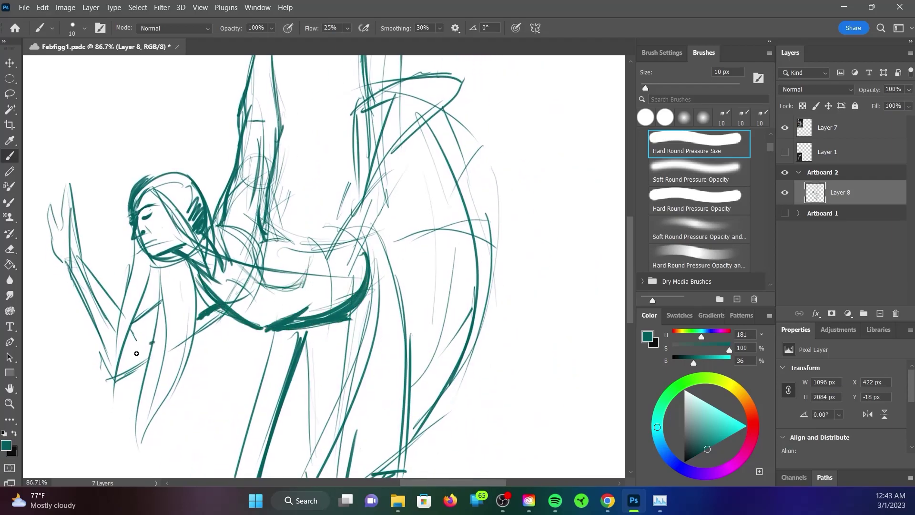
pyautogui.moveTo(136, 353); pyautogui.dragTo(95, 305)
pyautogui.moveTo(282, 324)
pyautogui.mouseDown()
pyautogui.moveTo(236, 362)
pyautogui.moveTo(147, 365)
pyautogui.mouseUp()
# Step: Add lines along the back and raised arm, strengthening its right edge
pyautogui.moveTo(174, 279)
pyautogui.mouseDown()
pyautogui.moveTo(245, 283)
pyautogui.moveTo(269, 317)
pyautogui.mouseUp()
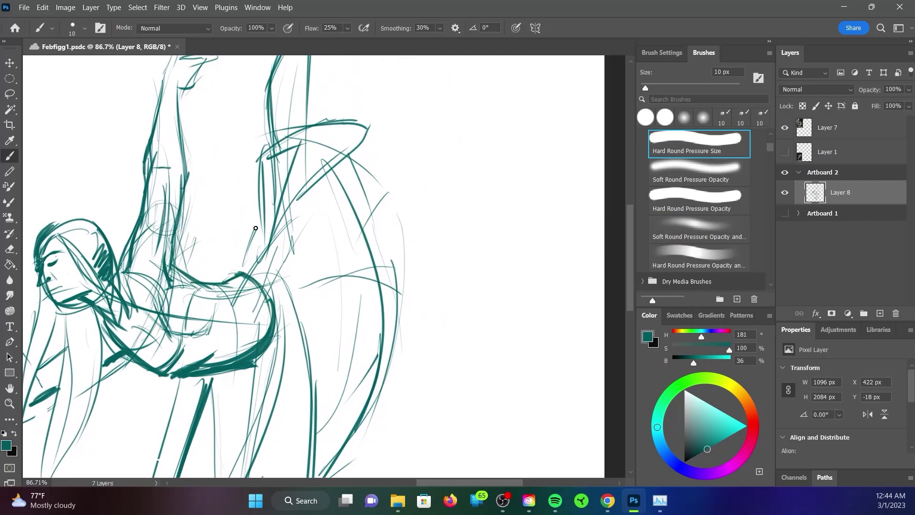
pyautogui.moveTo(257, 214); pyautogui.dragTo(240, 274)
pyautogui.moveTo(353, 248); pyautogui.dragTo(372, 376)
pyautogui.moveTo(199, 282); pyautogui.dragTo(198, 348)
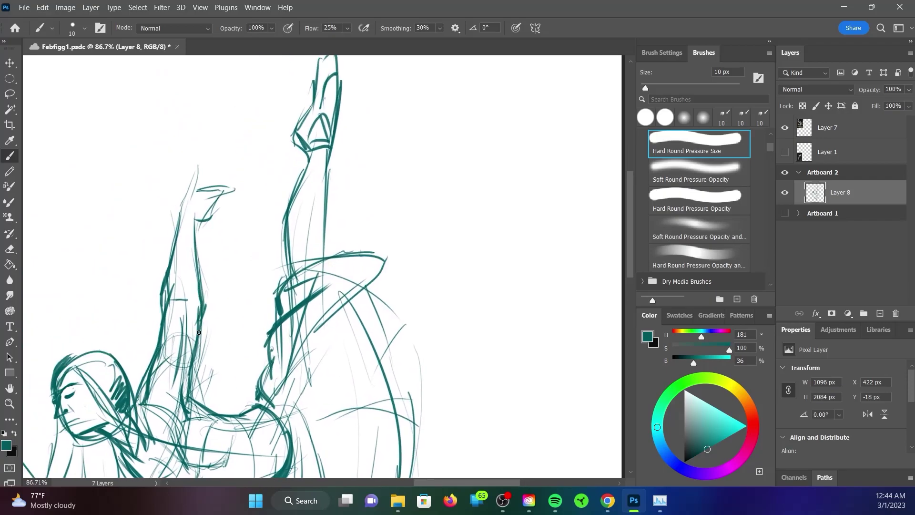
pyautogui.moveTo(201, 305)
pyautogui.mouseDown()
pyautogui.moveTo(198, 226)
pyautogui.moveTo(233, 300)
pyautogui.mouseUp()
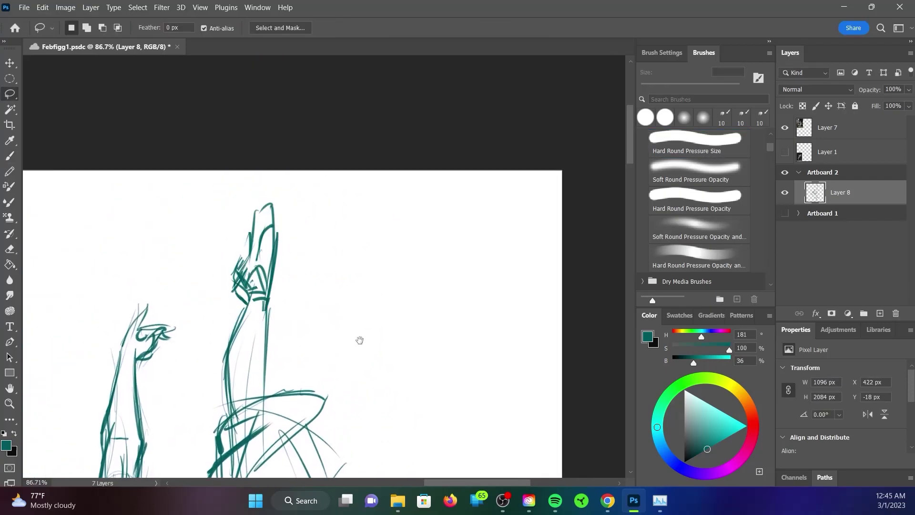
# Step: Bring the torso into view, lasso the lower arm strokes, and add new strokes
pyautogui.moveTo(358, 339); pyautogui.dragTo(362, 143)
pyautogui.scroll(-3, 273, 250)
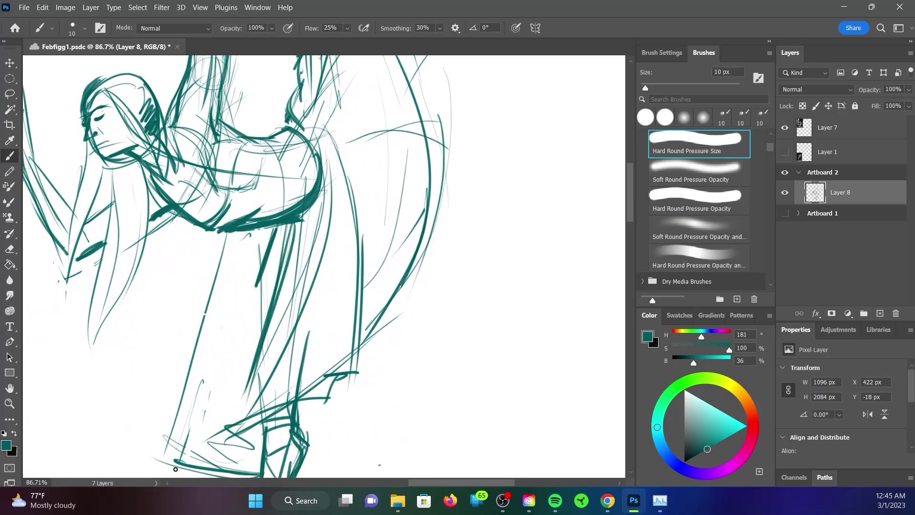
pyautogui.press('l')
pyautogui.moveTo(253, 237); pyautogui.dragTo(249, 244)
pyautogui.hotkey('ctrl', 'd')
pyautogui.press('b')
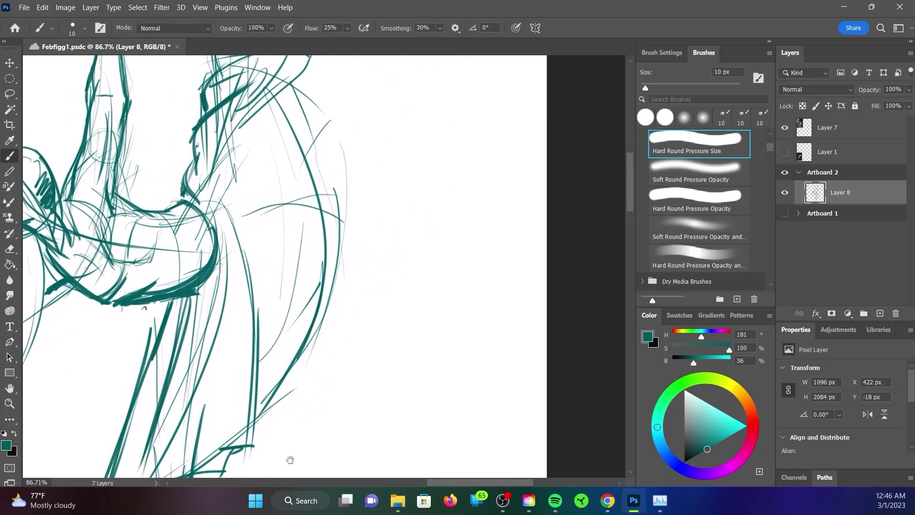
pyautogui.moveTo(258, 205); pyautogui.dragTo(193, 456)
# Step: Enlarge the brush to 15 px and add strokes near the head
pyautogui.scroll(3, 193, 455)
pyautogui.press(']')
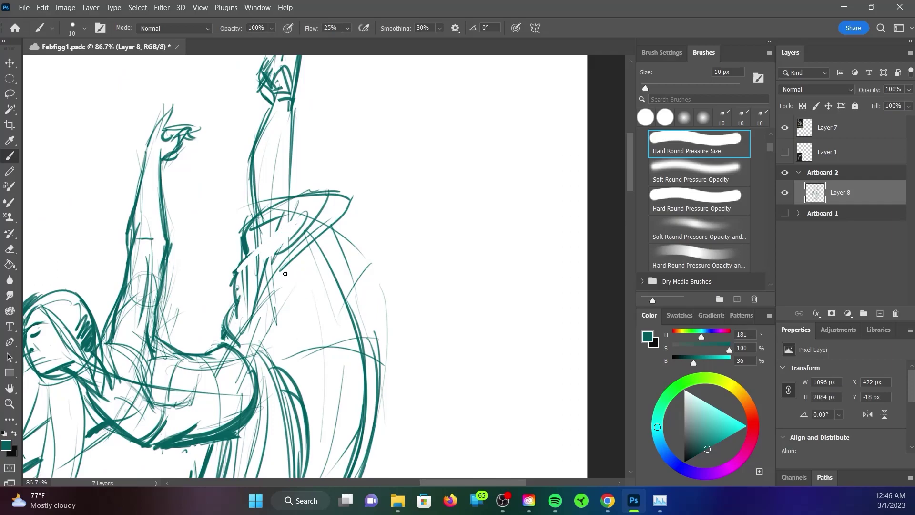
pyautogui.moveTo(236, 269); pyautogui.dragTo(272, 260)
pyautogui.scroll(-3, 516, 303)
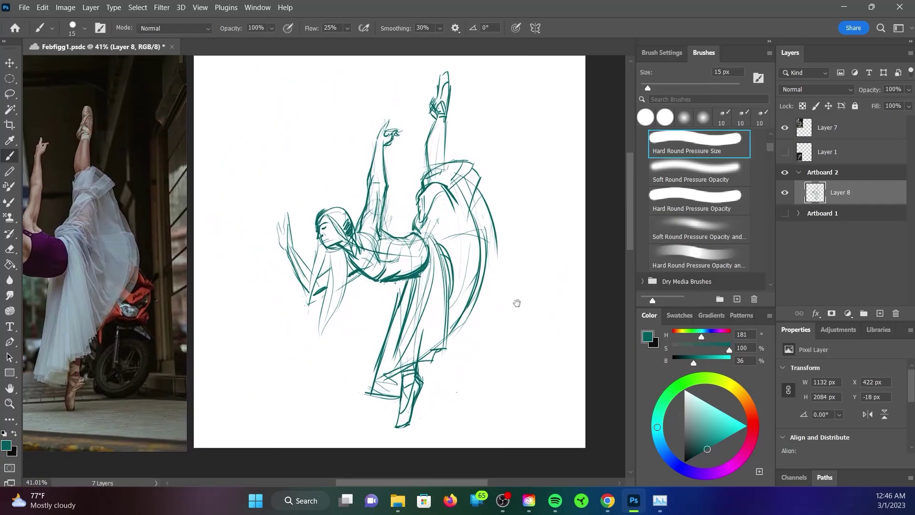
pyautogui.scroll(3, 260, 254)
# Step: Finish the raised hand strokes, zoom out, and lower the sketch layer's opacity
pyautogui.moveTo(259, 218)
pyautogui.mouseDown()
pyautogui.moveTo(272, 183)
pyautogui.moveTo(268, 243)
pyautogui.moveTo(305, 300)
pyautogui.mouseUp()
pyautogui.hotkey('ctrl', '0')
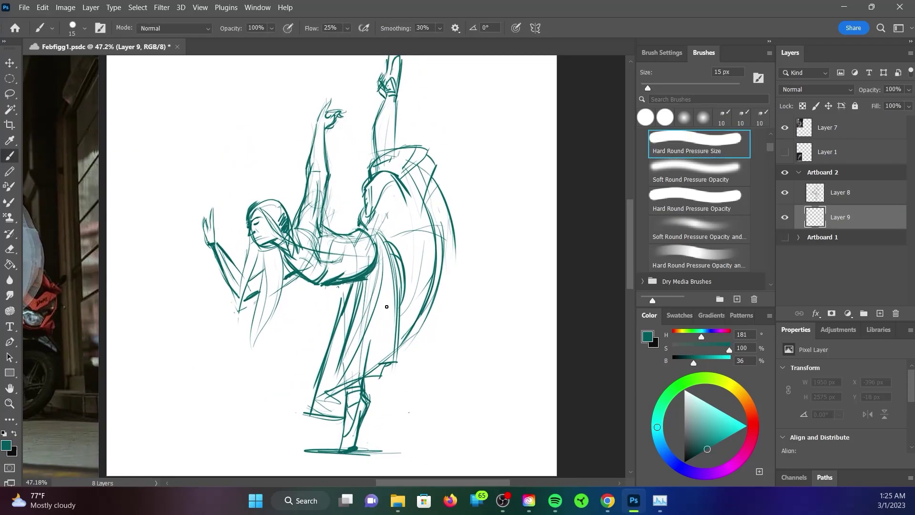
pyautogui.click(840, 192)
pyautogui.moveTo(875, 106); pyautogui.dragTo(858, 106)
pyautogui.click(840, 217)
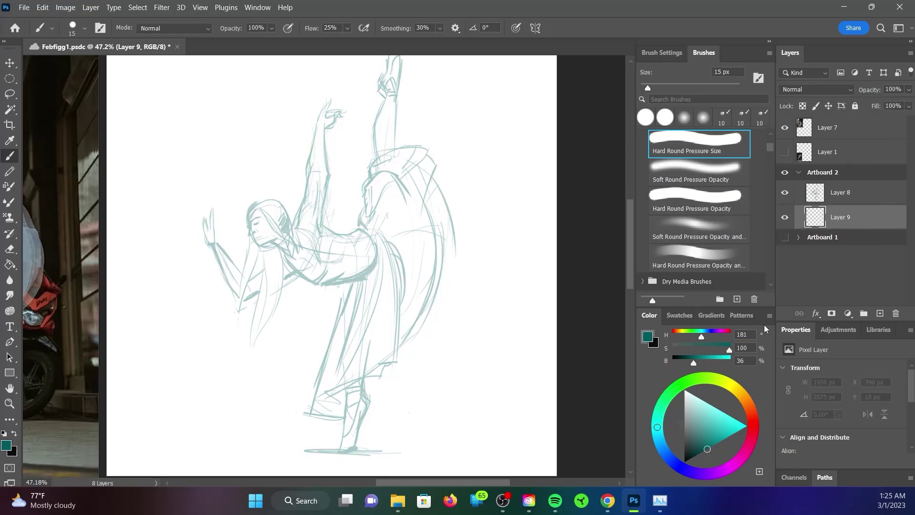
# Step: Fill Layer 9 with neutral grey using the Paint Bucket
pyautogui.moveTo(729, 350); pyautogui.dragTo(673, 349)
pyautogui.moveTo(290, 345)
pyautogui.mouseDown()
pyautogui.moveTo(456, 347)
pyautogui.moveTo(284, 346)
pyautogui.mouseUp()
pyautogui.press('g')
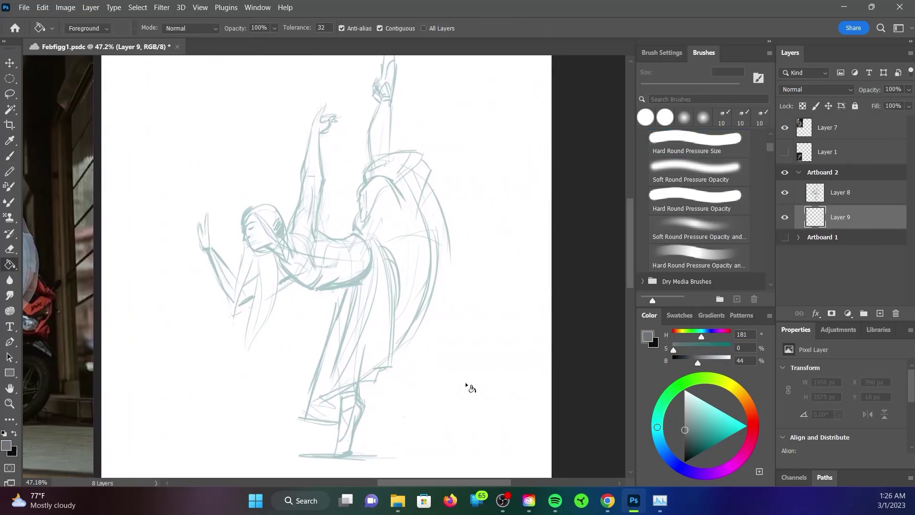
pyautogui.click(467, 386)
# Step: Add Layer 10 for painting, show the swatches, and set a 90 px brush
pyautogui.hotkey('alt', ']')
pyautogui.press('b')
pyautogui.keyDown('ctrl'); pyautogui.click(879, 313); pyautogui.keyUp('ctrl')
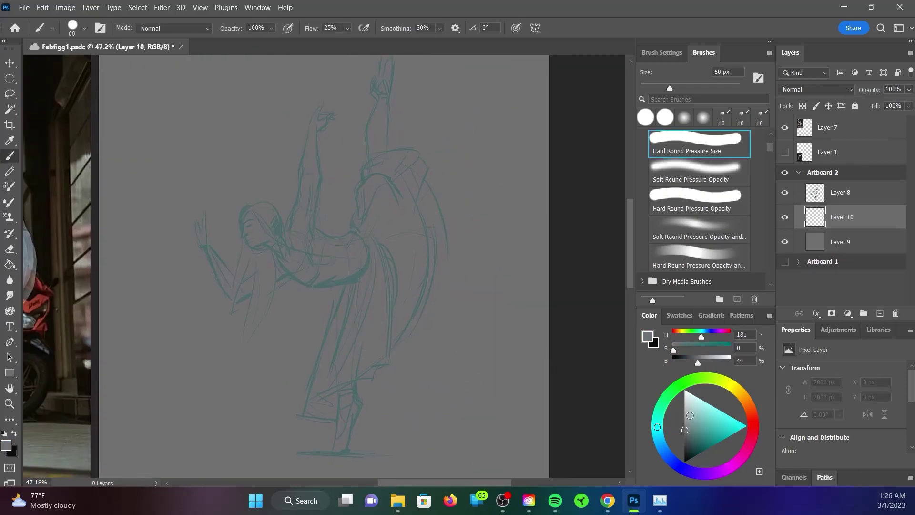
pyautogui.click(679, 315)
pyautogui.press(']')
pyautogui.press(']')
pyautogui.press(']')
# Step: Block light grey over the torso, leg and drapery, and darker grey on the shoulder
pyautogui.moveTo(364, 220)
pyautogui.mouseDown()
pyautogui.moveTo(369, 332)
pyautogui.moveTo(351, 318)
pyautogui.moveTo(319, 417)
pyautogui.mouseUp()
pyautogui.moveTo(411, 238)
pyautogui.mouseDown()
pyautogui.moveTo(400, 137)
pyautogui.moveTo(431, 239)
pyautogui.moveTo(401, 162)
pyautogui.moveTo(413, 165)
pyautogui.moveTo(397, 177)
pyautogui.mouseUp()
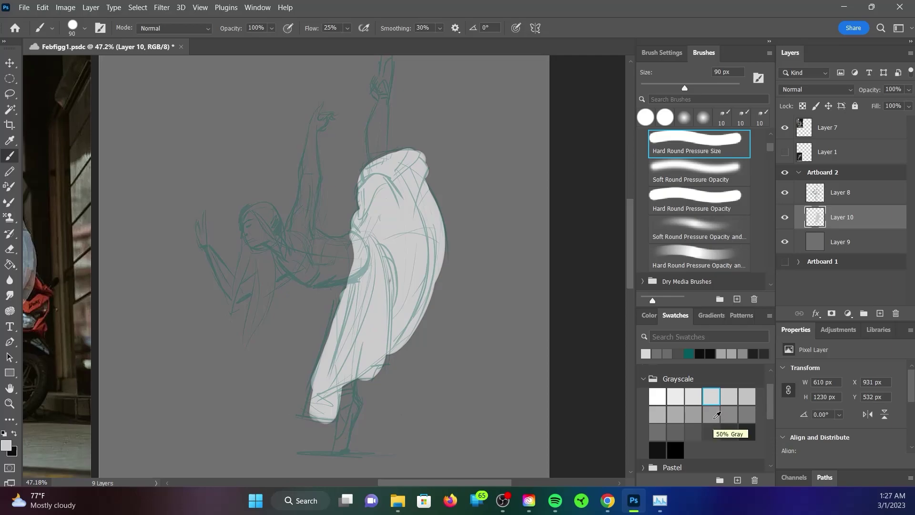
pyautogui.click(657, 414)
pyautogui.moveTo(374, 145)
pyautogui.mouseDown()
pyautogui.moveTo(382, 98)
pyautogui.moveTo(400, 192)
pyautogui.mouseUp()
pyautogui.press('[')
pyautogui.press('[')
pyautogui.press('[')
# Step: Paint grey up the raised arm and raised leg, down the lower leg and across the arm
pyautogui.moveTo(376, 193)
pyautogui.mouseDown()
pyautogui.moveTo(372, 138)
pyautogui.moveTo(380, 172)
pyautogui.mouseUp()
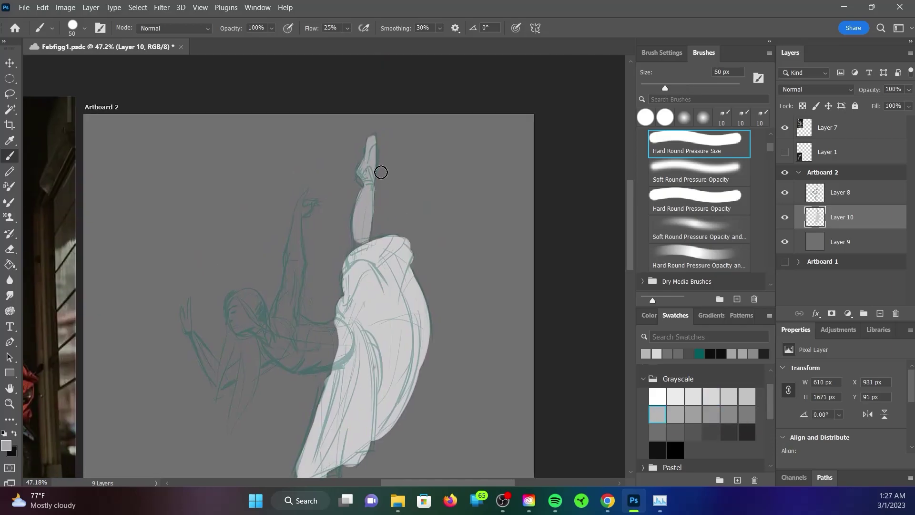
pyautogui.moveTo(319, 333); pyautogui.dragTo(380, 169)
pyautogui.moveTo(376, 316)
pyautogui.mouseDown()
pyautogui.moveTo(385, 309)
pyautogui.moveTo(378, 451)
pyautogui.mouseUp()
pyautogui.moveTo(314, 343)
pyautogui.mouseDown()
pyautogui.moveTo(357, 319)
pyautogui.moveTo(343, 190)
pyautogui.moveTo(385, 312)
pyautogui.moveTo(348, 343)
pyautogui.mouseUp()
# Step: Fill the waist with dark grey and cover the left arm, shoulder and neck in light grey
pyautogui.click(747, 414)
pyautogui.moveTo(362, 310)
pyautogui.mouseDown()
pyautogui.moveTo(333, 334)
pyautogui.moveTo(372, 348)
pyautogui.moveTo(401, 259)
pyautogui.mouseUp()
pyautogui.moveTo(300, 307)
pyautogui.mouseDown()
pyautogui.moveTo(267, 276)
pyautogui.moveTo(250, 224)
pyautogui.mouseUp()
pyautogui.moveTo(329, 262); pyautogui.dragTo(295, 230)
pyautogui.moveTo(334, 253)
pyautogui.mouseDown()
pyautogui.moveTo(374, 225)
pyautogui.moveTo(334, 243)
pyautogui.mouseUp()
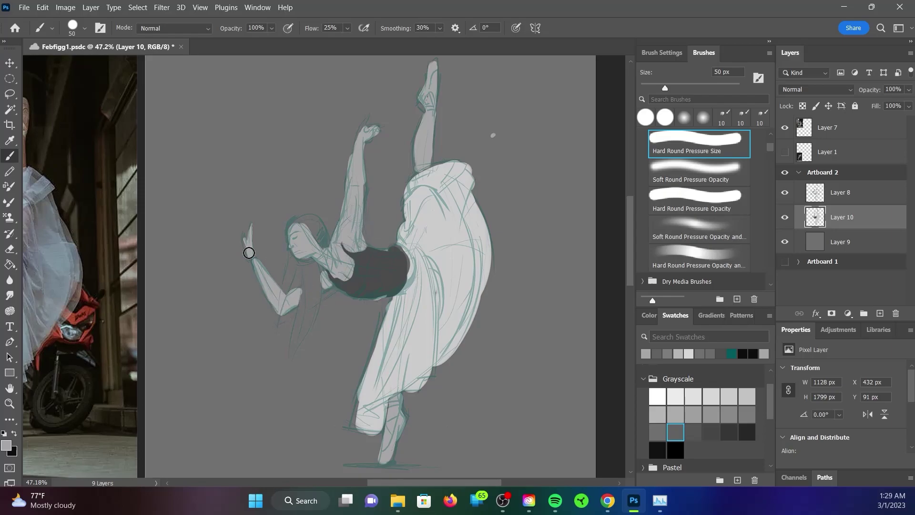
# Step: Paint the long hair strands and top of the head in near-black
pyautogui.click(748, 433)
pyautogui.moveTo(305, 264)
pyautogui.mouseDown()
pyautogui.moveTo(293, 353)
pyautogui.moveTo(307, 329)
pyautogui.mouseUp()
pyautogui.moveTo(286, 298); pyautogui.dragTo(294, 259)
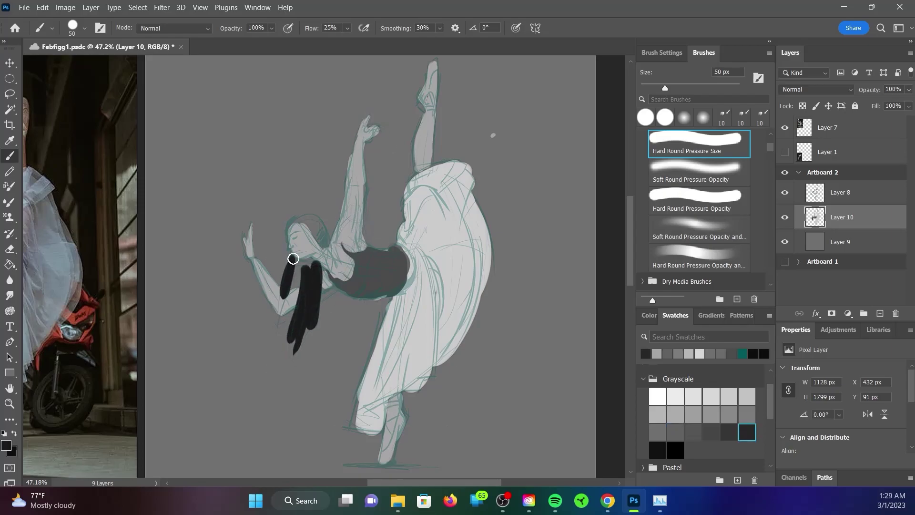
pyautogui.moveTo(307, 222); pyautogui.dragTo(306, 220)
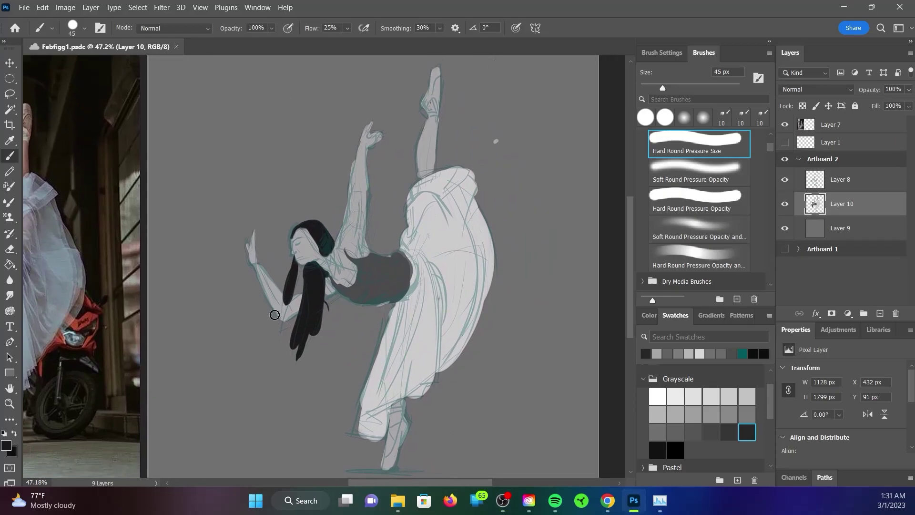
# Step: Choose light and mid greys in the Color panel and paint the eye, neck and chin
pyautogui.click(649, 315)
pyautogui.click(713, 361)
pyautogui.click(699, 360)
pyautogui.scroll(5, 282, 241)
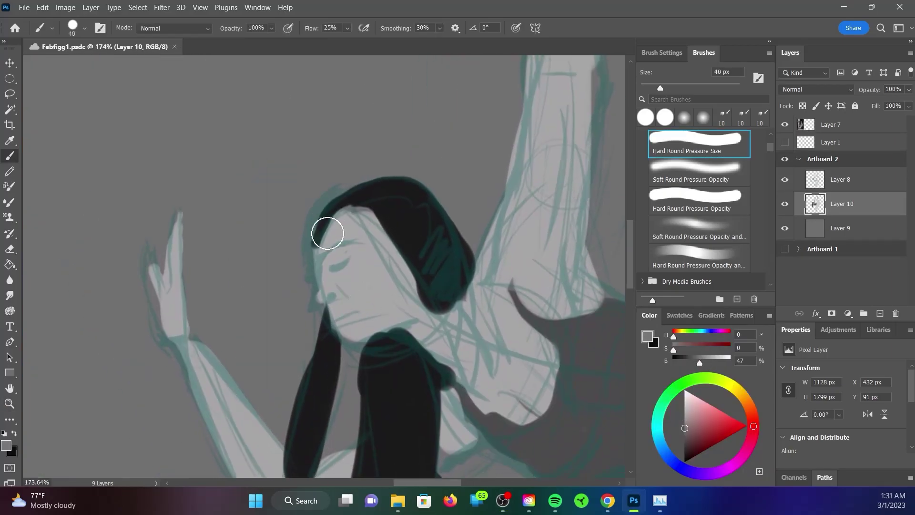
pyautogui.press('[')
pyautogui.press('[')
pyautogui.press('[')
pyautogui.moveTo(346, 265); pyautogui.dragTo(335, 254)
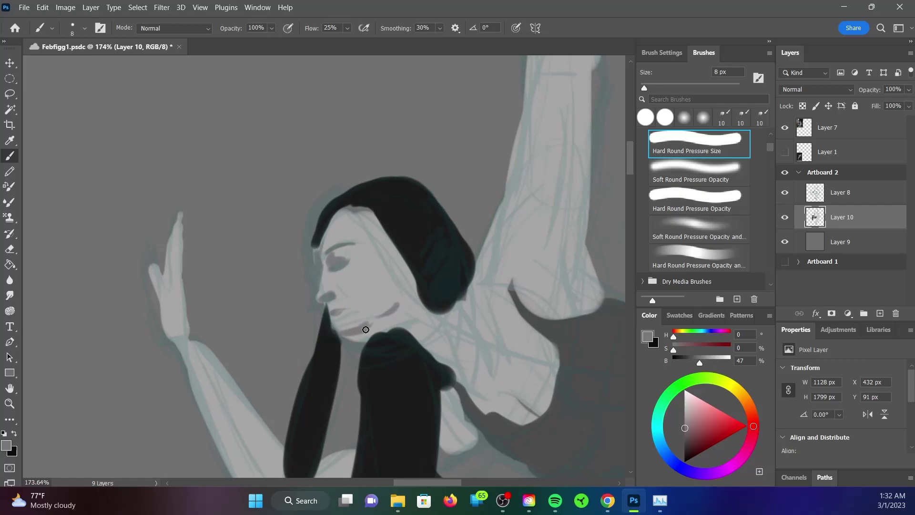
pyautogui.moveTo(366, 330); pyautogui.dragTo(407, 372)
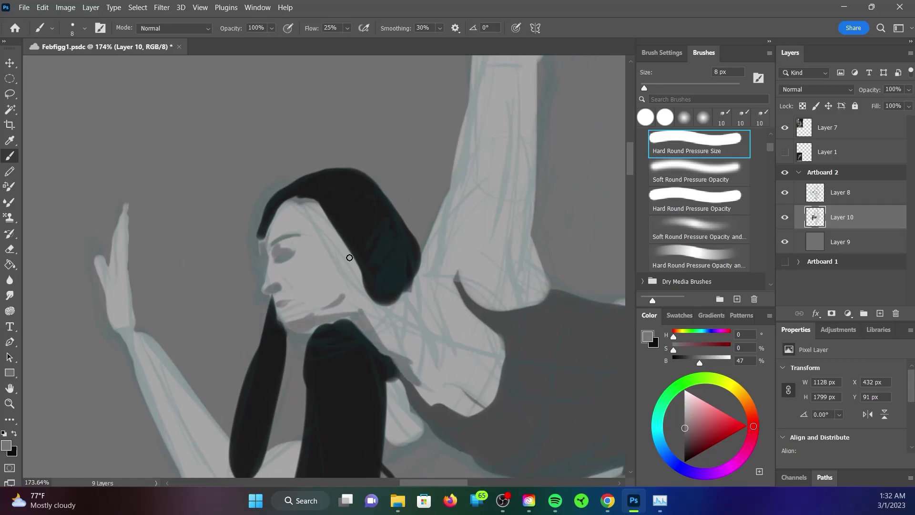
# Step: With a larger brush, paint a curved grey stroke near the neck and shoulder
pyautogui.press(']')
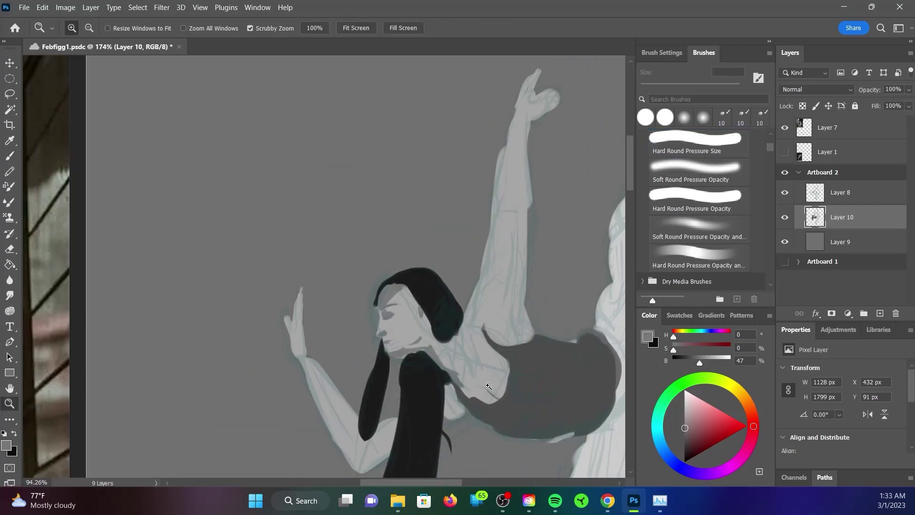
pyautogui.moveTo(273, 272); pyautogui.dragTo(438, 345)
pyautogui.press(']')
pyautogui.press(']')
pyautogui.press(']')
pyautogui.moveTo(419, 310)
pyautogui.mouseDown()
pyautogui.moveTo(441, 367)
pyautogui.moveTo(422, 384)
pyautogui.moveTo(360, 332)
pyautogui.mouseUp()
pyautogui.press('[')
# Step: Fill the background layer with a darker grey
pyautogui.scroll(5, 468, 253)
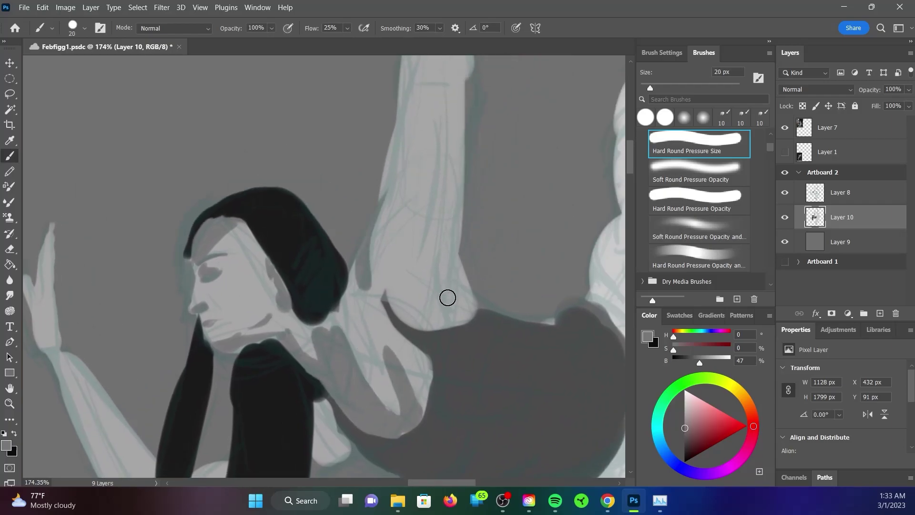
pyautogui.hscroll(2, 447, 298)
pyautogui.scroll(5, 337, 181)
pyautogui.hscroll(2, 350, 122)
pyautogui.hotkey('alt', '[')
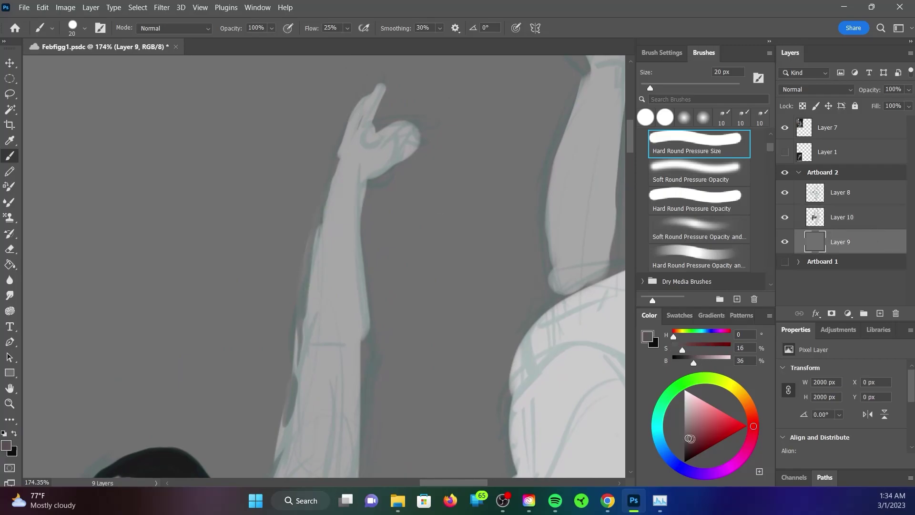
pyautogui.hotkey('alt', 'BackSpace')
pyautogui.scroll(-3, 314, 267)
# Step: On the figure layer, repaint the raised arm's edge and fingers in lighter grey with a small brush
pyautogui.scroll(2, 314, 267)
pyautogui.hotkey('alt', ']')
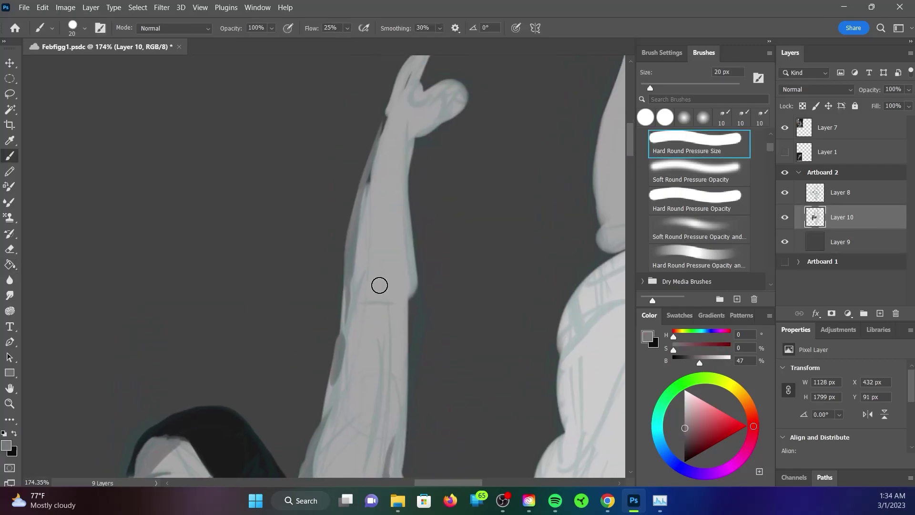
pyautogui.press('.')
pyautogui.press('.')
pyautogui.press('.')
pyautogui.press('[')
pyautogui.press('[')
pyautogui.scroll(-2, 325, 184)
pyautogui.scroll(4, 367, 402)
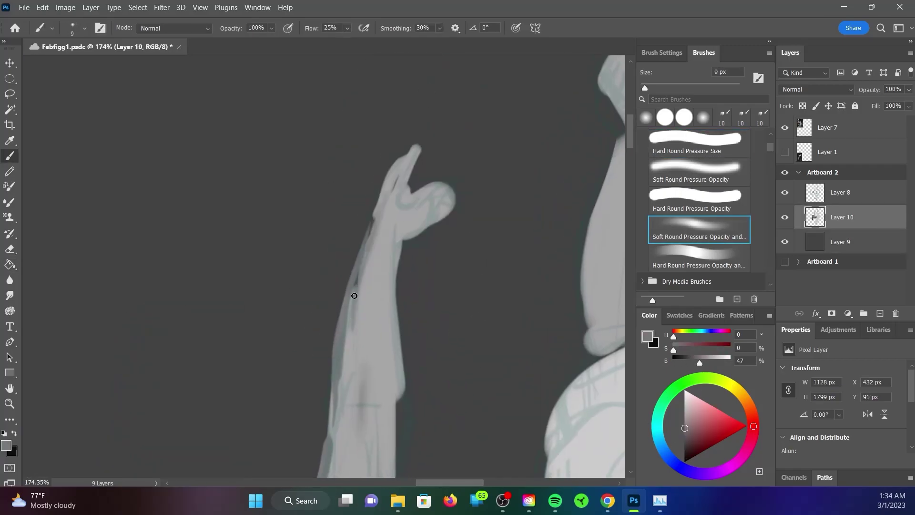
pyautogui.keyDown('alt'); pyautogui.click(367, 248); pyautogui.keyUp('alt')
pyautogui.press('.')
pyautogui.moveTo(368, 248); pyautogui.dragTo(381, 164)
pyautogui.moveTo(460, 164); pyautogui.dragTo(411, 177)
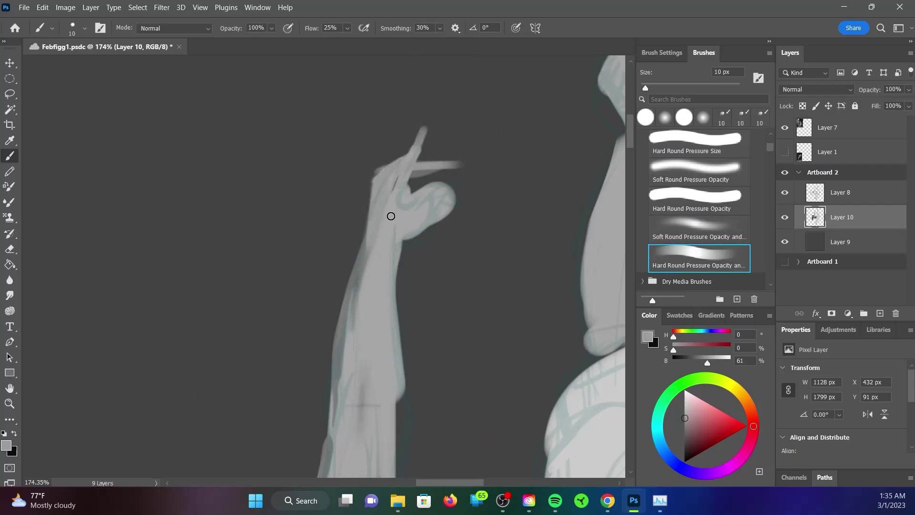
# Step: Paint mid-grey strokes on the torso and along the arm
pyautogui.moveTo(471, 424); pyautogui.dragTo(419, 276)
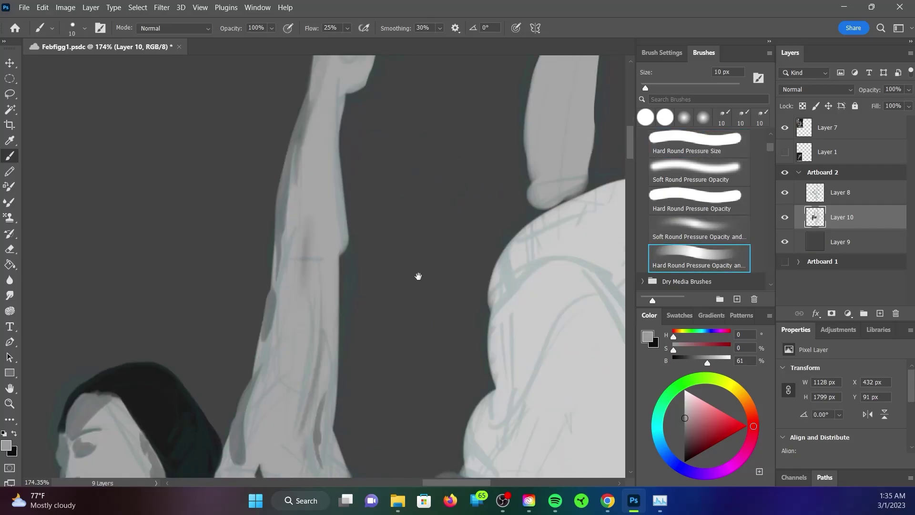
pyautogui.scroll(-5, 418, 277)
pyautogui.scroll(5, 309, 257)
pyautogui.keyDown('alt'); pyautogui.click(353, 297); pyautogui.keyUp('alt')
pyautogui.moveTo(308, 252)
pyautogui.mouseDown()
pyautogui.moveTo(352, 300)
pyautogui.moveTo(311, 253)
pyautogui.mouseUp()
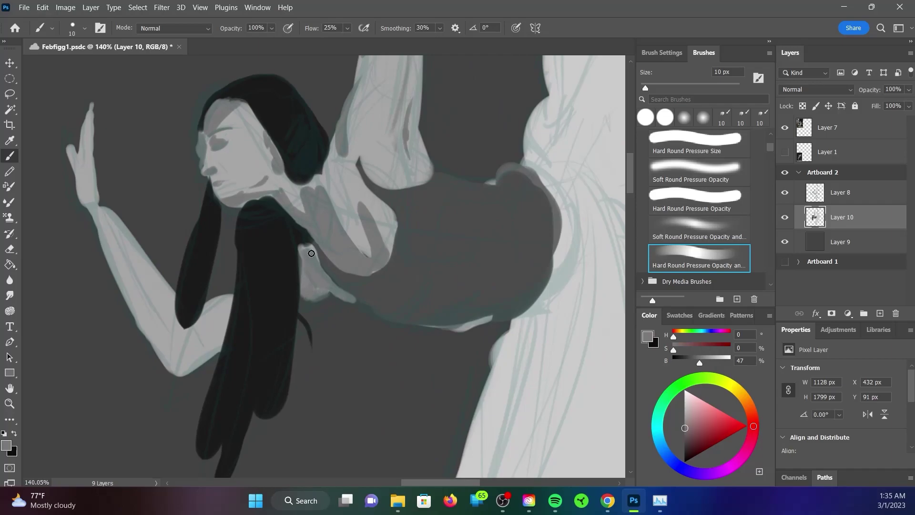
pyautogui.moveTo(218, 310); pyautogui.dragTo(98, 200)
# Step: Zoom to the lower dress and touch up the foot with grey strokes
pyautogui.press('z')
pyautogui.scroll(-2, 460, 252)
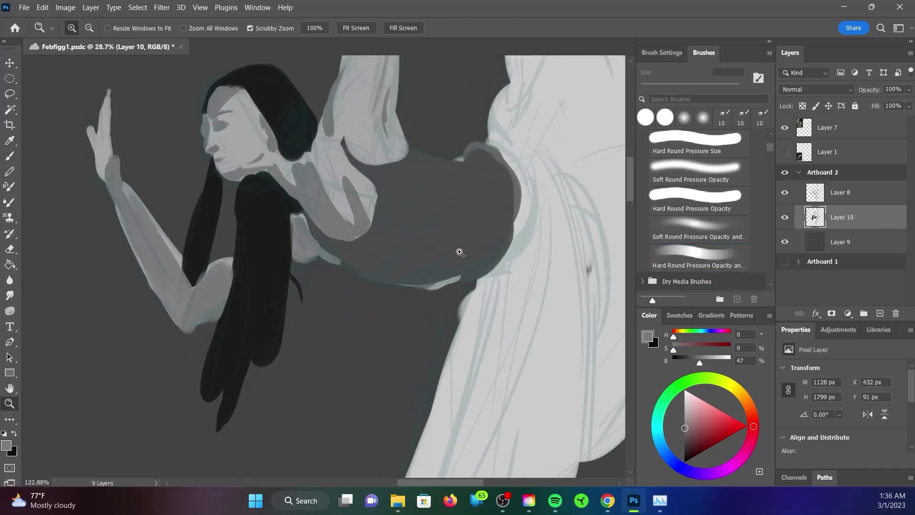
pyautogui.moveTo(460, 252); pyautogui.dragTo(359, 5)
pyautogui.press('b')
pyautogui.moveTo(359, 270); pyautogui.dragTo(353, 362)
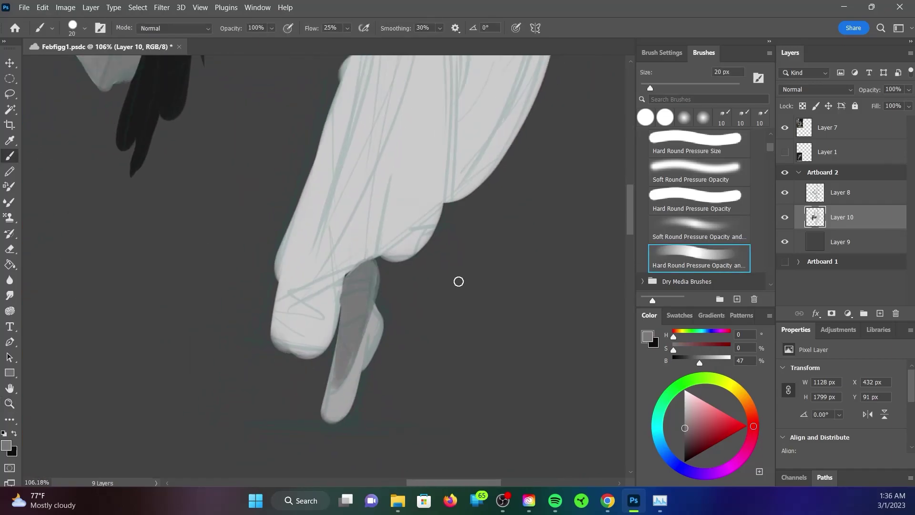
# Step: Paint darker grey folds on the dress with a larger brush
pyautogui.scroll(-3, 444, 302)
pyautogui.click(710, 358)
pyautogui.press(']')
pyautogui.press(']')
pyautogui.moveTo(415, 272)
pyautogui.mouseDown()
pyautogui.moveTo(408, 337)
pyautogui.moveTo(419, 190)
pyautogui.moveTo(409, 174)
pyautogui.mouseUp()
pyautogui.moveTo(402, 292); pyautogui.dragTo(468, 134)
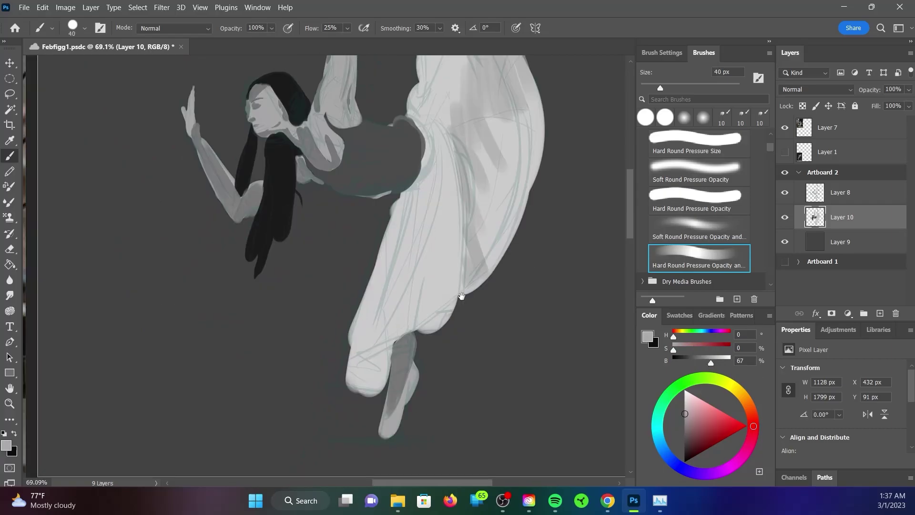
pyautogui.scroll(-2, 387, 303)
# Step: Hide the sketch layer and shade across the torso in very dark grey
pyautogui.scroll(3, 520, 245)
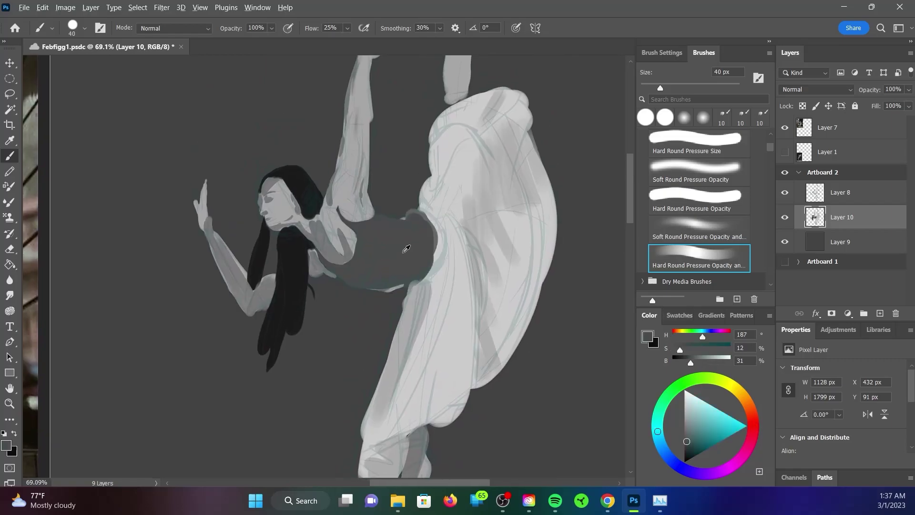
pyautogui.click(784, 192)
pyautogui.keyDown('alt'); pyautogui.click(435, 226); pyautogui.keyUp('alt')
pyautogui.press(']')
pyautogui.moveTo(402, 264); pyautogui.dragTo(396, 250)
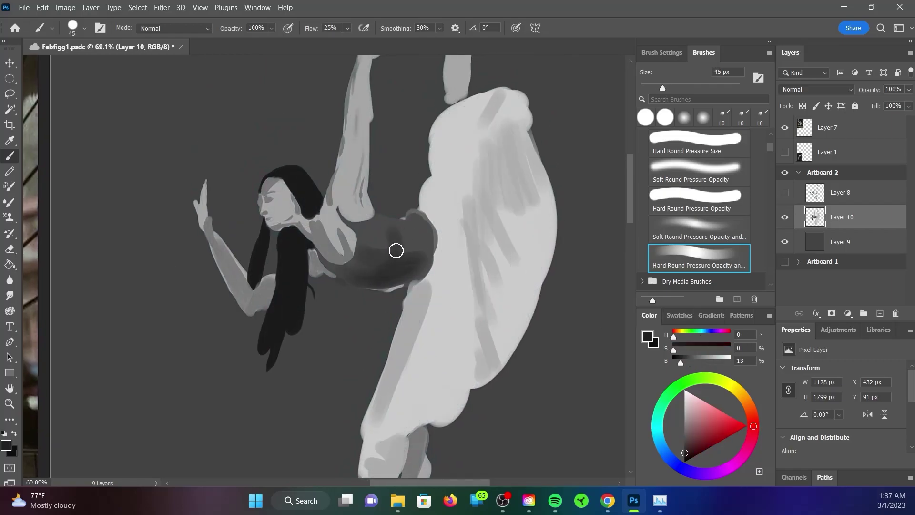
pyautogui.moveTo(384, 285); pyautogui.dragTo(369, 279)
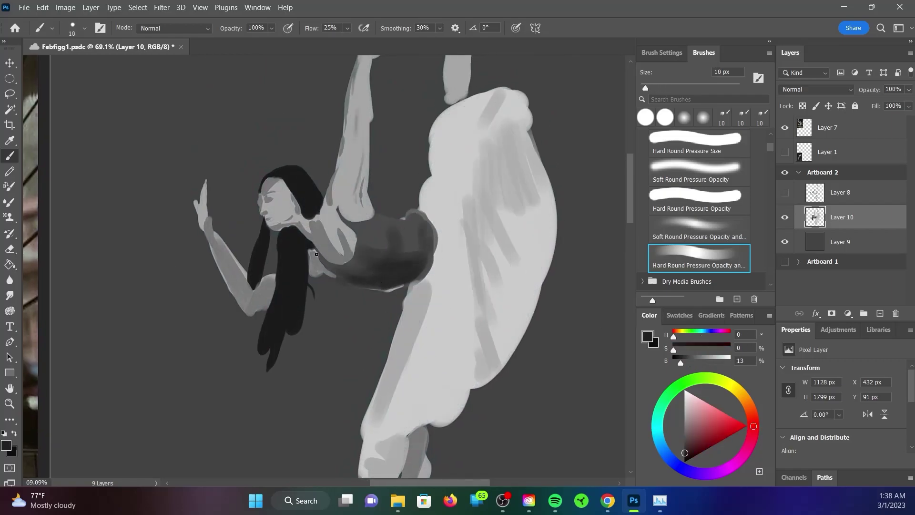
# Step: Deepen the lower torso shading and darken the shoulder, armpit and forearm
pyautogui.press(']')
pyautogui.press(']')
pyautogui.press(']')
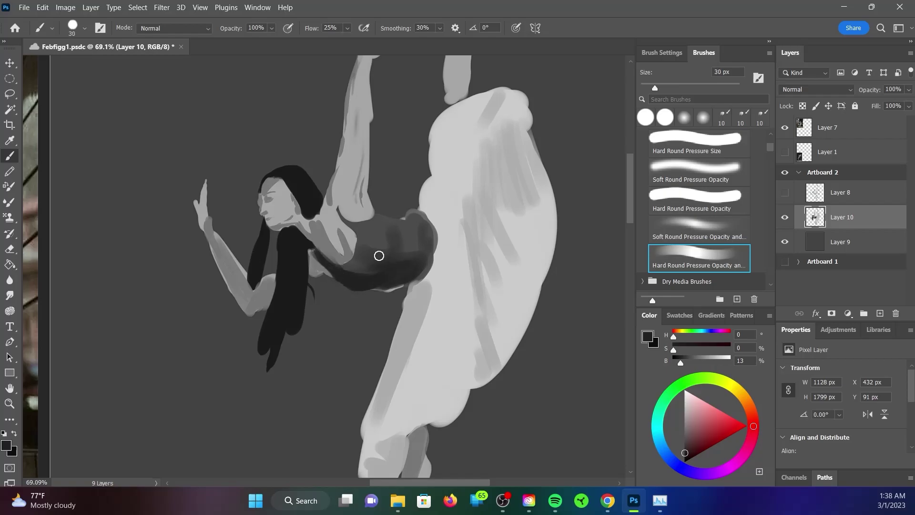
pyautogui.moveTo(376, 253); pyautogui.dragTo(391, 254)
pyautogui.press('[')
pyautogui.press('[')
pyautogui.moveTo(334, 255); pyautogui.dragTo(318, 243)
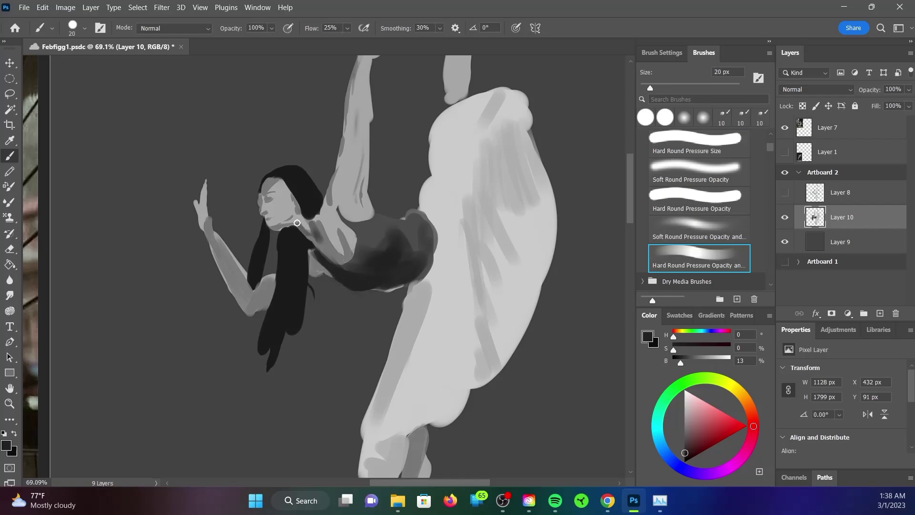
pyautogui.moveTo(331, 284); pyautogui.dragTo(263, 278)
# Step: Shade the forearm and upper arm with the opacity-sensitive brush tip
pyautogui.hotkey('shift', ',')
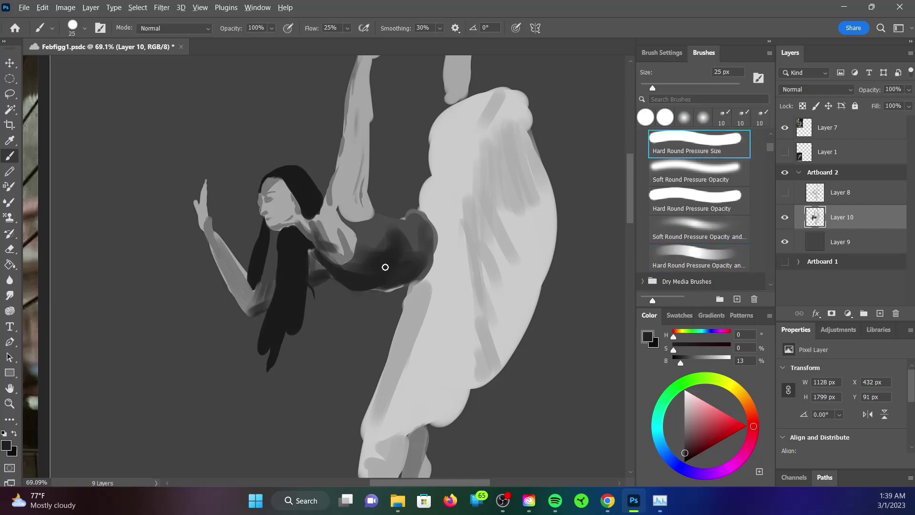
pyautogui.hotkey('shift', '.')
pyautogui.moveTo(254, 301); pyautogui.dragTo(255, 281)
pyautogui.scroll(2, 392, 394)
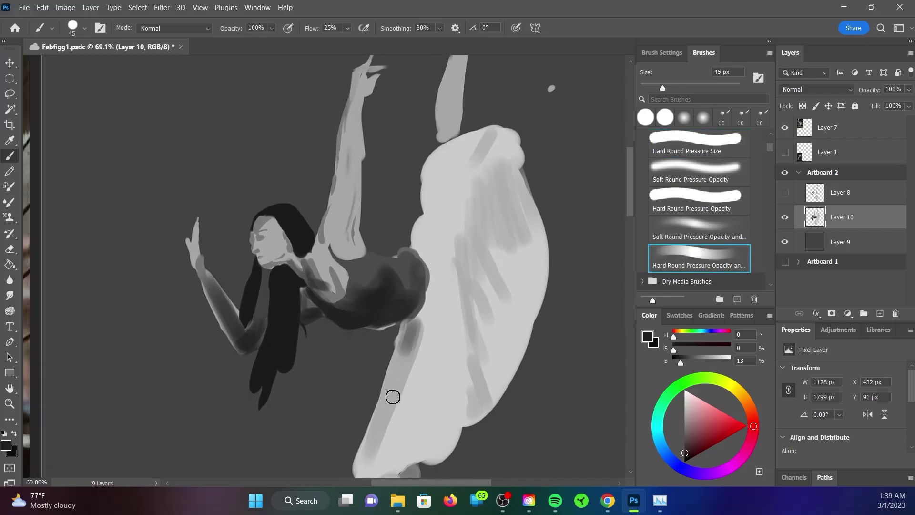
pyautogui.scroll(2, 479, 145)
pyautogui.moveTo(355, 281)
pyautogui.mouseDown()
pyautogui.moveTo(362, 219)
pyautogui.moveTo(376, 211)
pyautogui.mouseUp()
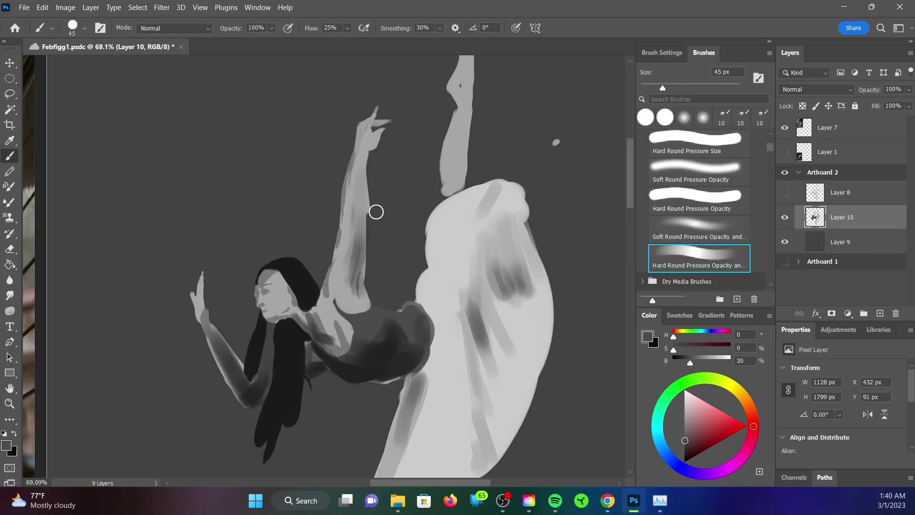
# Step: Paint lighter hair strands, then darken them with near-black strokes
pyautogui.press('[')
pyautogui.press('[')
pyautogui.press('[')
pyautogui.moveTo(284, 272); pyautogui.dragTo(286, 281)
pyautogui.moveTo(281, 419)
pyautogui.mouseDown()
pyautogui.moveTo(288, 355)
pyautogui.moveTo(286, 429)
pyautogui.mouseUp()
pyautogui.keyDown('alt'); pyautogui.click(388, 353); pyautogui.keyUp('alt')
pyautogui.keyDown('alt'); pyautogui.click(286, 363); pyautogui.keyUp('alt')
pyautogui.moveTo(297, 358); pyautogui.dragTo(283, 428)
pyautogui.moveTo(298, 379); pyautogui.dragTo(277, 414)
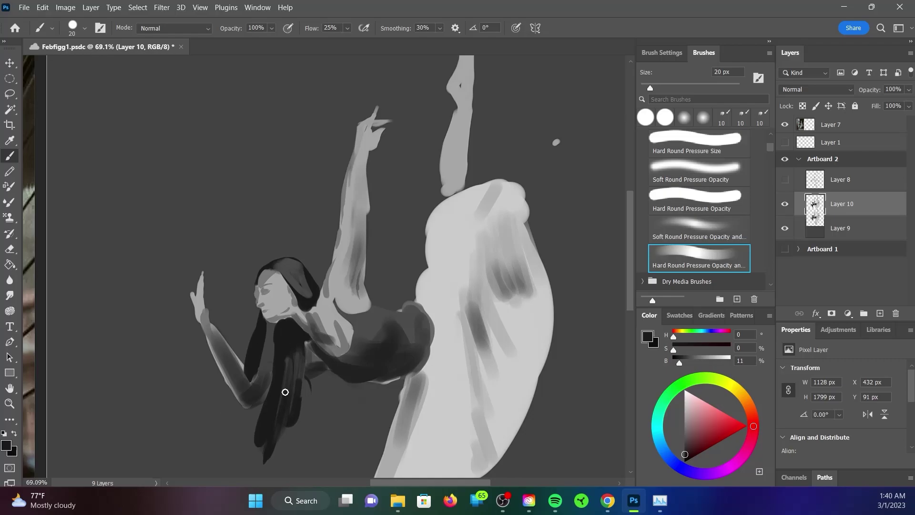
pyautogui.press('[')
pyautogui.press('[')
pyautogui.scroll(5, 271, 292)
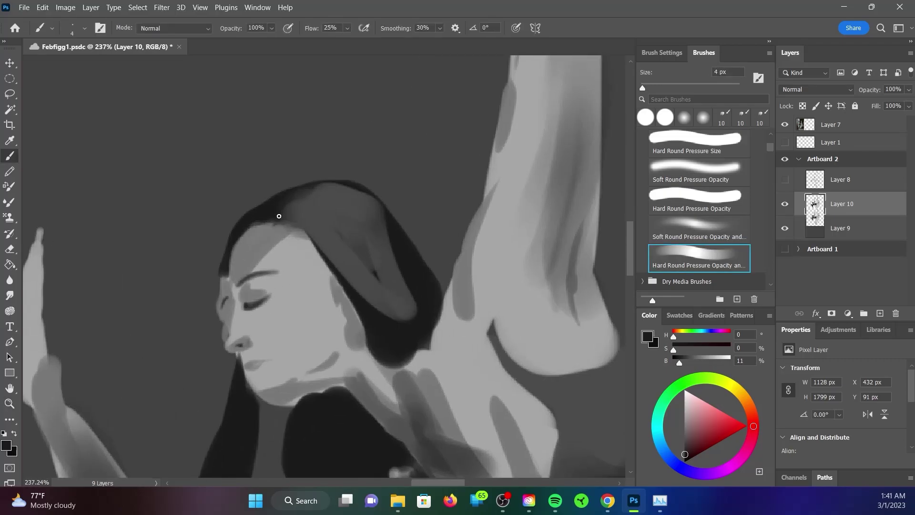
# Step: Darken the neck edge and refine the forehead hairline in a dark tone
pyautogui.keyDown('alt'); pyautogui.click(277, 368); pyautogui.keyUp('alt')
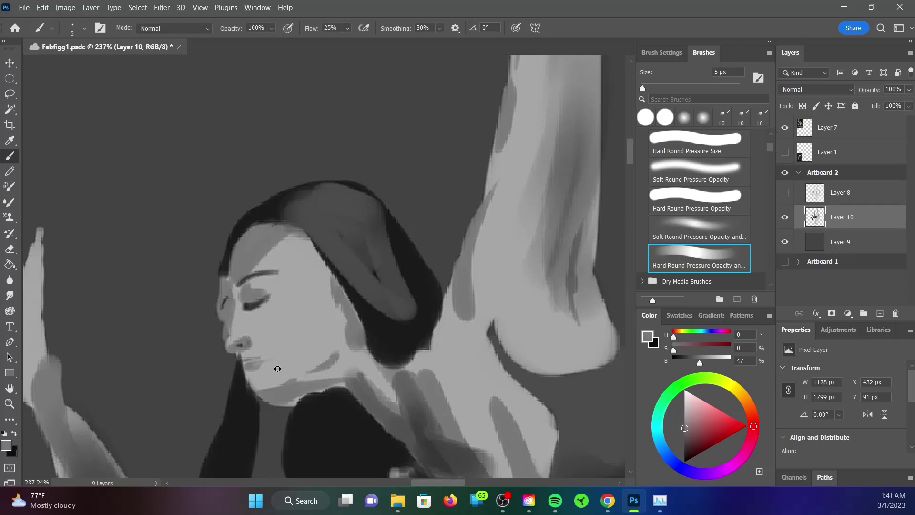
pyautogui.keyDown('alt'); pyautogui.click(358, 327); pyautogui.keyUp('alt')
pyautogui.press(']')
pyautogui.moveTo(350, 274); pyautogui.dragTo(348, 353)
pyautogui.moveTo(259, 235); pyautogui.dragTo(226, 281)
pyautogui.moveTo(224, 324)
pyautogui.mouseDown()
pyautogui.moveTo(219, 291)
pyautogui.moveTo(223, 349)
pyautogui.mouseUp()
# Step: Paint dark detail lines at the eye, brow and lip line
pyautogui.keyDown('alt'); pyautogui.click(226, 312); pyautogui.keyUp('alt')
pyautogui.press(',')
pyautogui.press(',')
pyautogui.press(',')
pyautogui.press('.')
pyautogui.press('.')
pyautogui.press('.')
pyautogui.scroll(1, 321, 362)
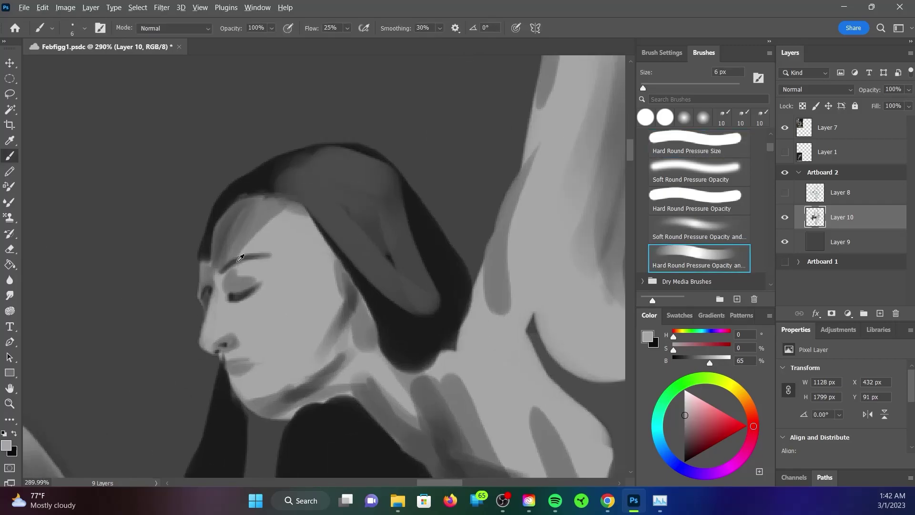
pyautogui.keyDown('alt'); pyautogui.click(250, 272); pyautogui.keyUp('alt')
pyautogui.keyDown('alt'); pyautogui.click(284, 199); pyautogui.keyUp('alt')
pyautogui.moveTo(260, 285)
pyautogui.mouseDown()
pyautogui.moveTo(227, 297)
pyautogui.moveTo(212, 279)
pyautogui.mouseUp()
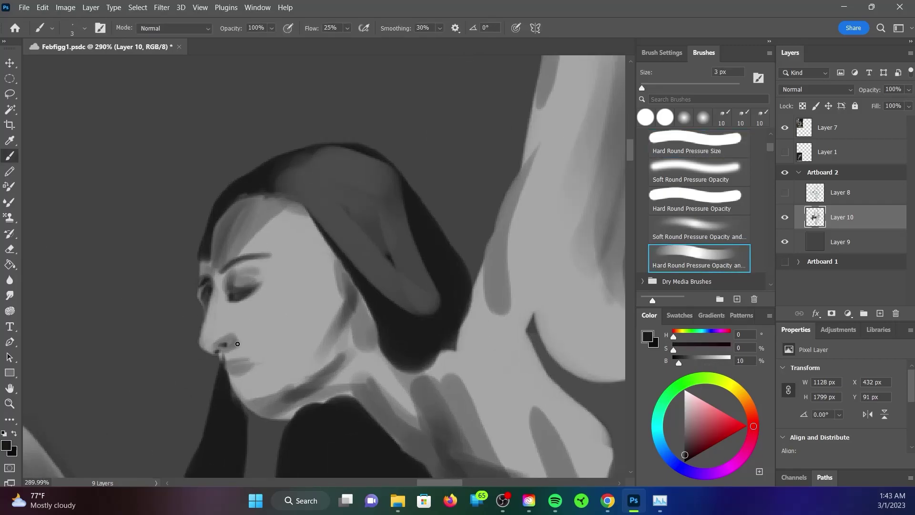
pyautogui.moveTo(257, 358)
pyautogui.mouseDown()
pyautogui.moveTo(236, 376)
pyautogui.moveTo(267, 359)
pyautogui.mouseUp()
# Step: Paint near-black strokes along the collar and neck
pyautogui.keyDown('alt'); pyautogui.click(253, 368); pyautogui.keyUp('alt')
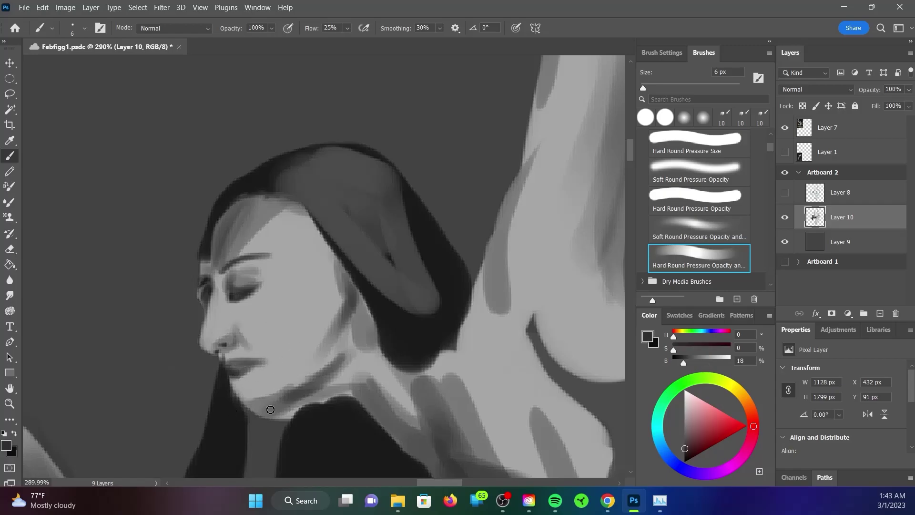
pyautogui.press(']')
pyautogui.press(']')
pyautogui.press(']')
pyautogui.keyDown('alt'); pyautogui.click(339, 401); pyautogui.keyUp('alt')
pyautogui.scroll(-3, 339, 400)
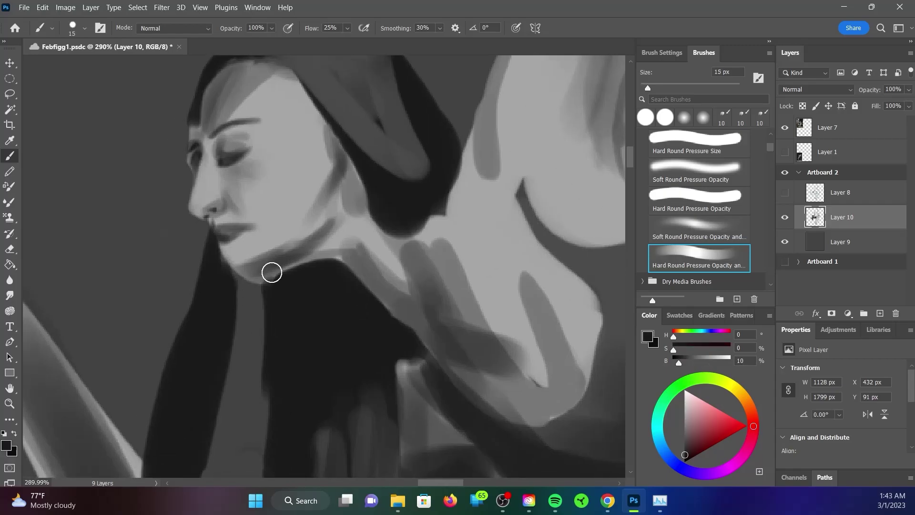
pyautogui.moveTo(269, 271); pyautogui.dragTo(249, 287)
# Step: With a smaller brush, paint dark hair down the left of the face and around the head
pyautogui.press('[')
pyautogui.press('[')
pyautogui.moveTo(192, 120); pyautogui.dragTo(190, 286)
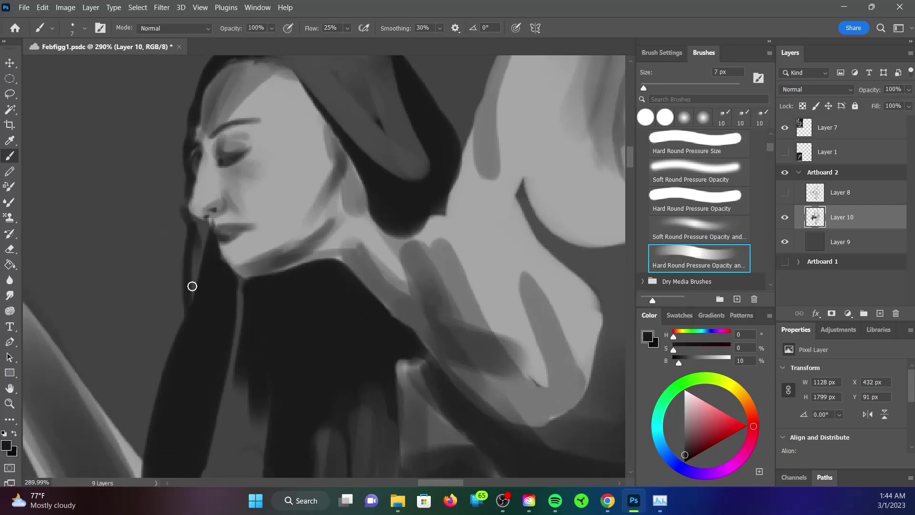
pyautogui.moveTo(180, 171)
pyautogui.mouseDown()
pyautogui.moveTo(201, 244)
pyautogui.moveTo(196, 283)
pyautogui.mouseUp()
pyautogui.scroll(-5, 200, 243)
pyautogui.scroll(5, 288, 198)
pyautogui.moveTo(289, 198)
pyautogui.mouseDown()
pyautogui.moveTo(259, 284)
pyautogui.moveTo(286, 200)
pyautogui.mouseUp()
# Step: Lighten the hairline and darken the shading near the nose and lips
pyautogui.keyDown('alt'); pyautogui.click(333, 235); pyautogui.keyUp('alt')
pyautogui.moveTo(333, 235); pyautogui.dragTo(276, 286)
pyautogui.moveTo(288, 364); pyautogui.dragTo(274, 388)
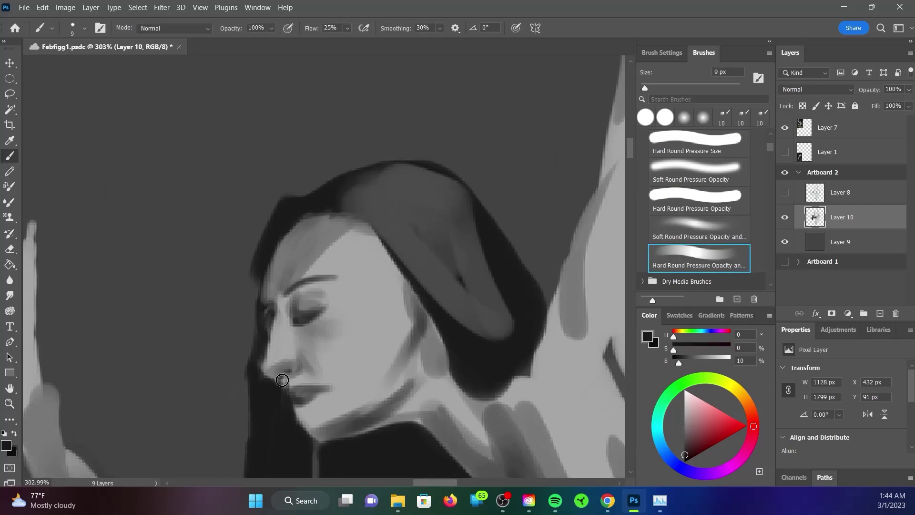
pyautogui.moveTo(324, 370); pyautogui.dragTo(349, 307)
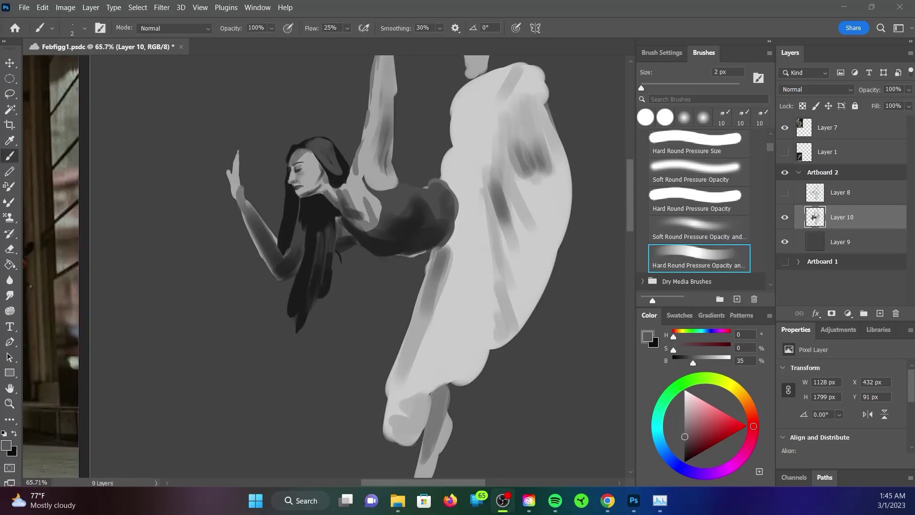
# Step: Sample a mid grey, choose a dark shading grey, and frame the raised arm
pyautogui.keyDown('alt'); pyautogui.click(434, 190); pyautogui.keyUp('alt')
pyautogui.scroll(2, 459, 195)
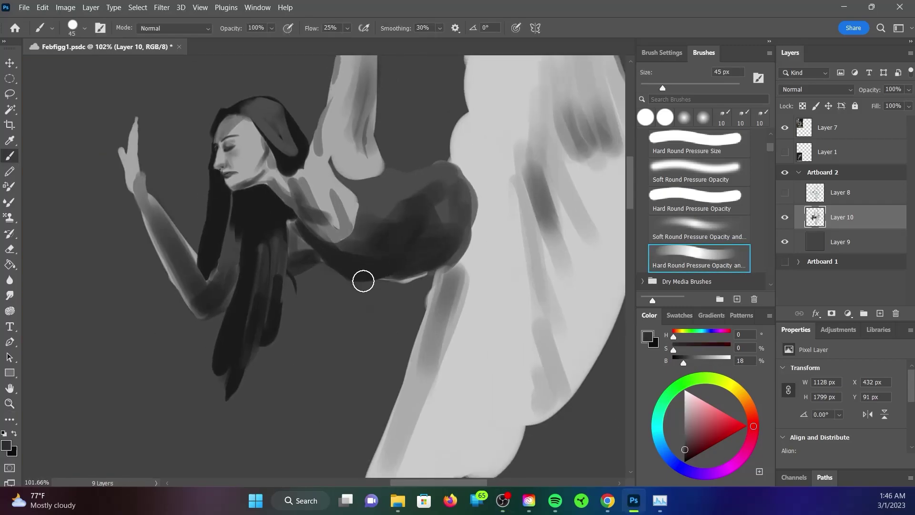
pyautogui.keyDown('alt'); pyautogui.click(364, 276); pyautogui.keyUp('alt')
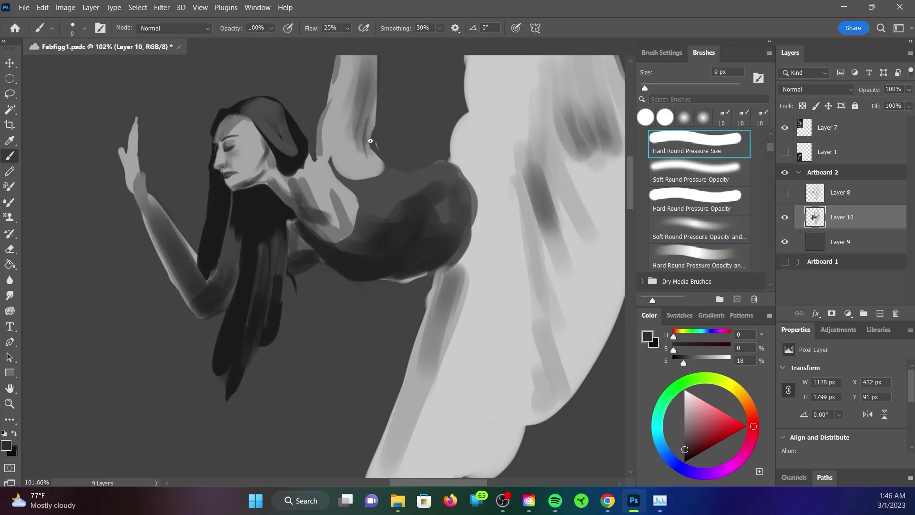
pyautogui.press(']')
pyautogui.moveTo(370, 141); pyautogui.dragTo(353, 260)
pyautogui.moveTo(439, 209); pyautogui.dragTo(371, 157)
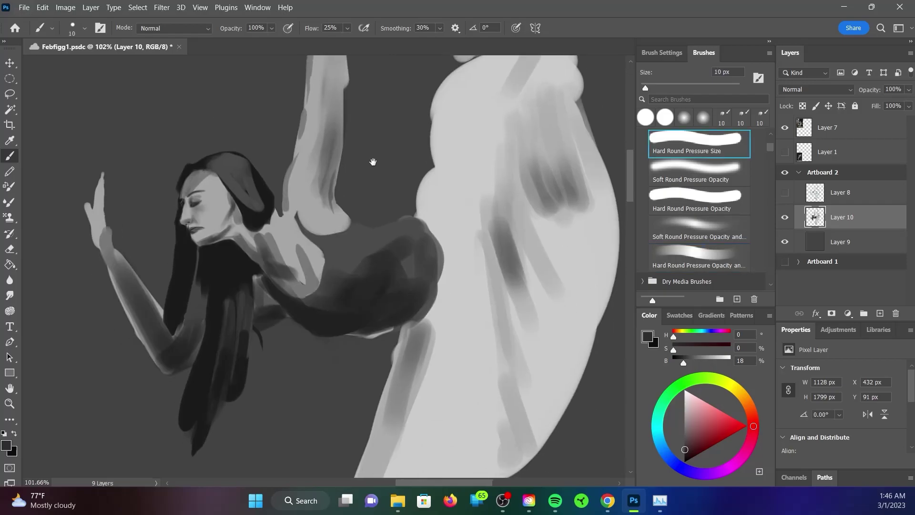
# Step: Pick a very dark grey and set the round brush to 25 px, then 30 px
pyautogui.press('[')
pyautogui.press('[')
pyautogui.press('[')
pyautogui.press('.')
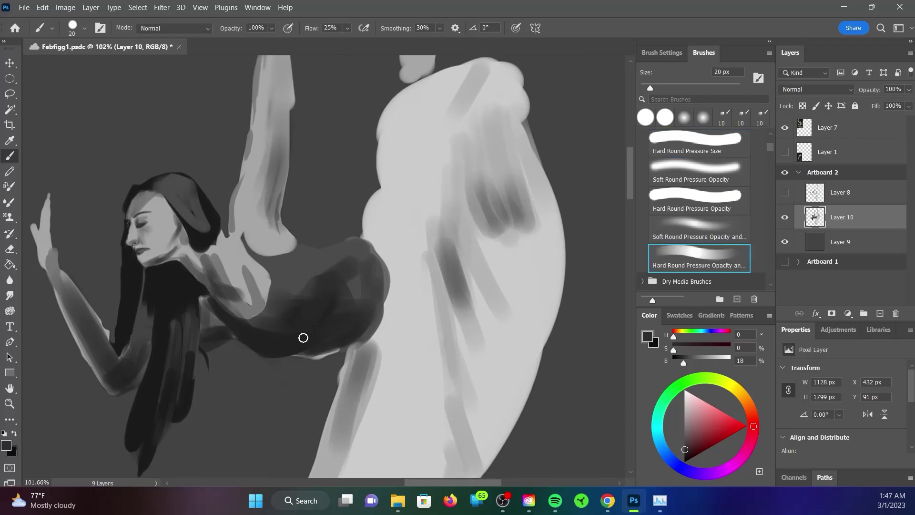
pyautogui.keyDown('alt'); pyautogui.click(317, 336); pyautogui.keyUp('alt')
pyautogui.press('[')
pyautogui.press('[')
pyautogui.press('[')
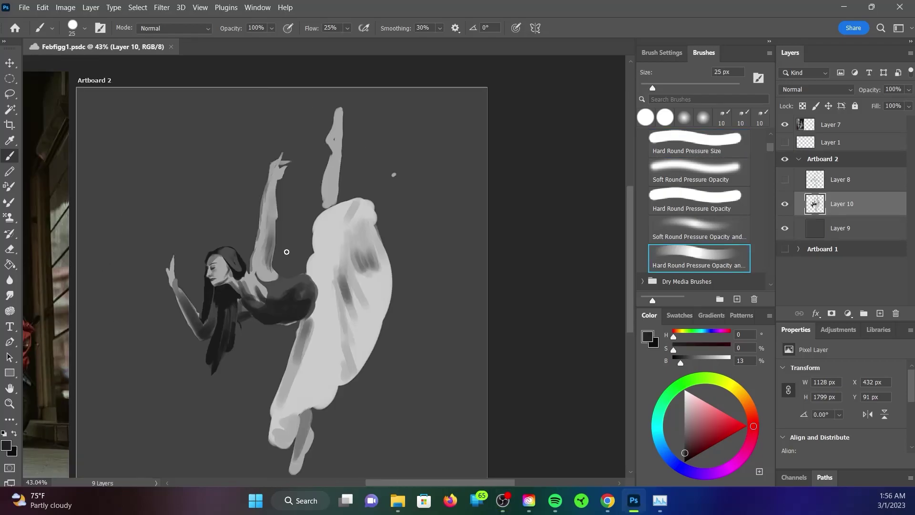
pyautogui.press('.')
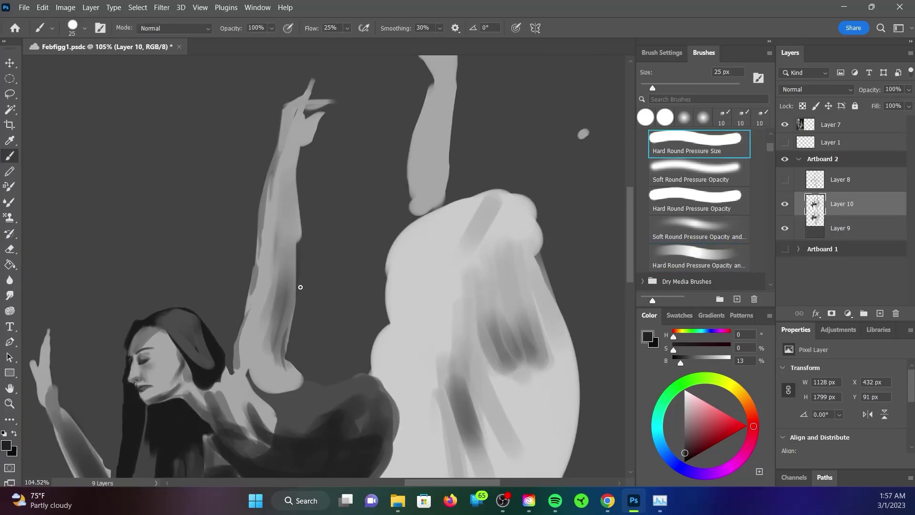
pyautogui.press(']')
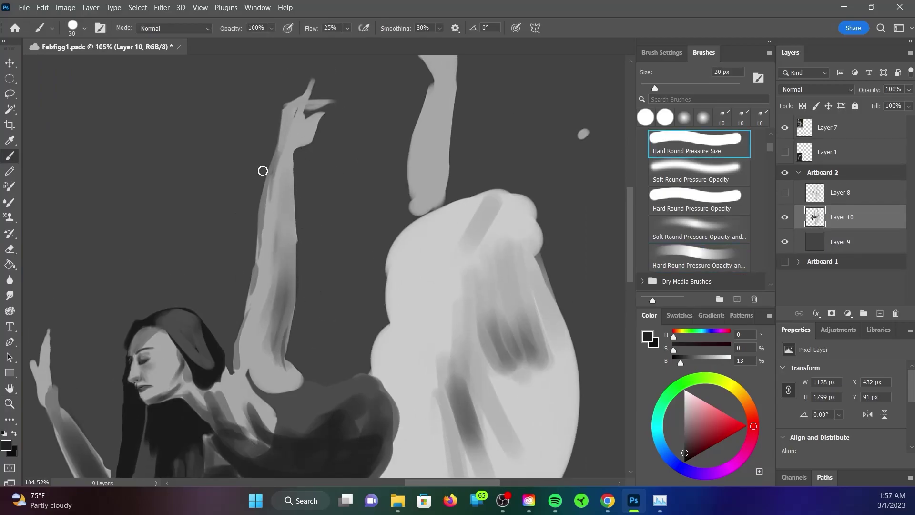
# Step: Sample the arm's mid grey and settle on the opacity-varying Hard Round preset
pyautogui.keyDown('alt'); pyautogui.click(260, 236); pyautogui.keyUp('alt')
pyautogui.press(',')
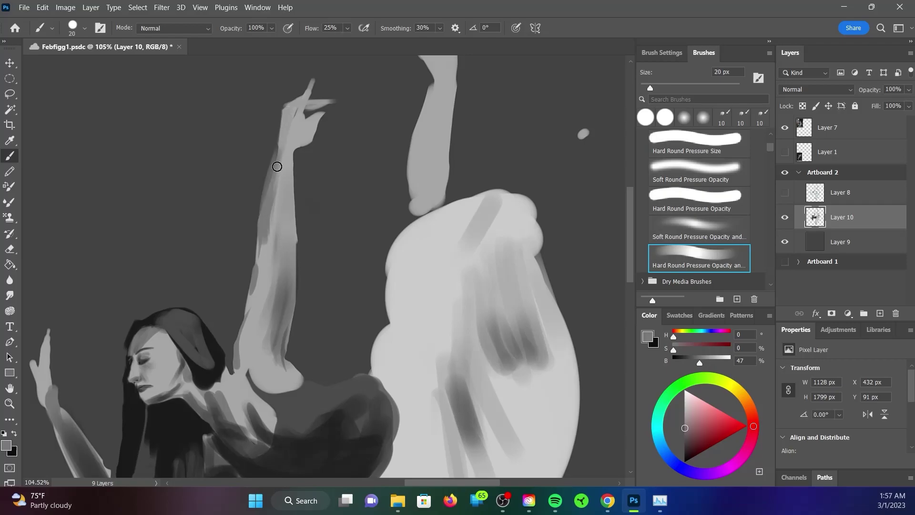
pyautogui.press('.')
pyautogui.press(',')
pyautogui.press('.')
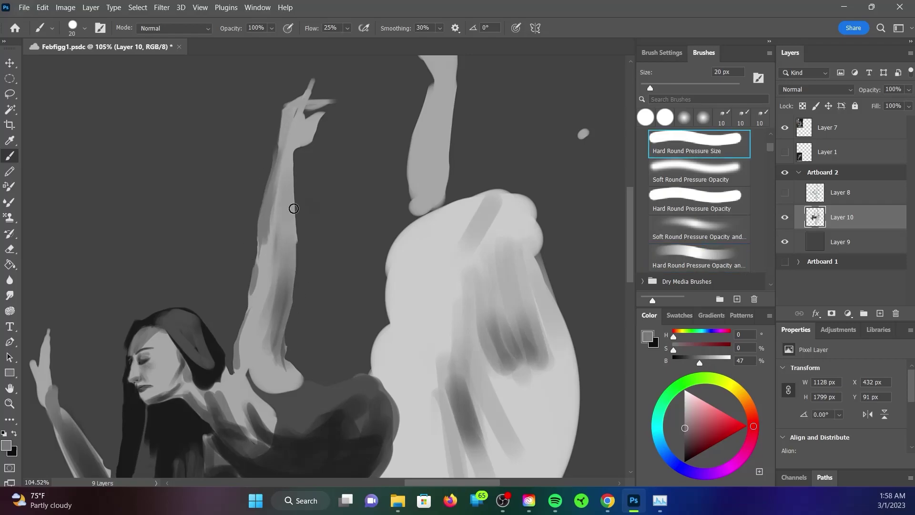
pyautogui.press(',')
pyautogui.scroll(5, 294, 209)
# Step: With a 9 px brush, paint a near-black line along the jaw and neck
pyautogui.press('[')
pyautogui.keyDown('alt'); pyautogui.click(235, 283); pyautogui.keyUp('alt')
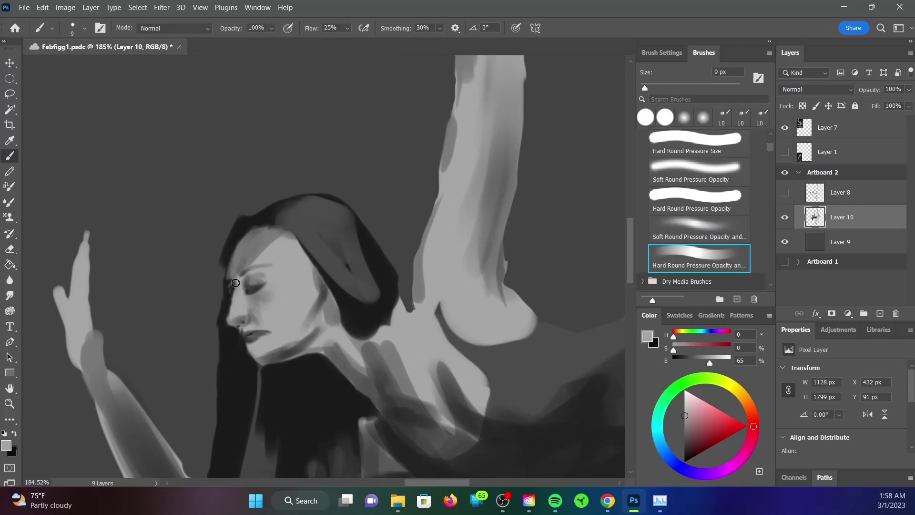
pyautogui.keyDown('alt'); pyautogui.click(250, 348); pyautogui.keyUp('alt')
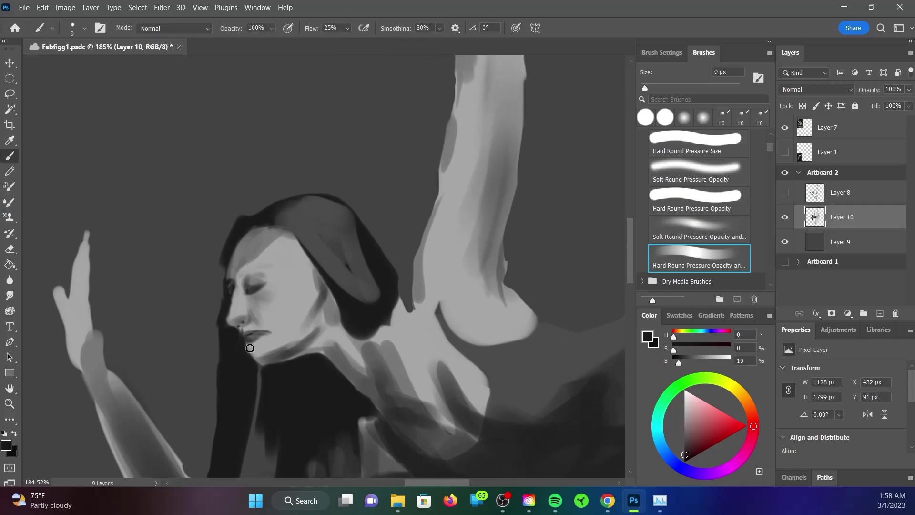
pyautogui.keyDown('alt'); pyautogui.click(271, 333); pyautogui.keyUp('alt')
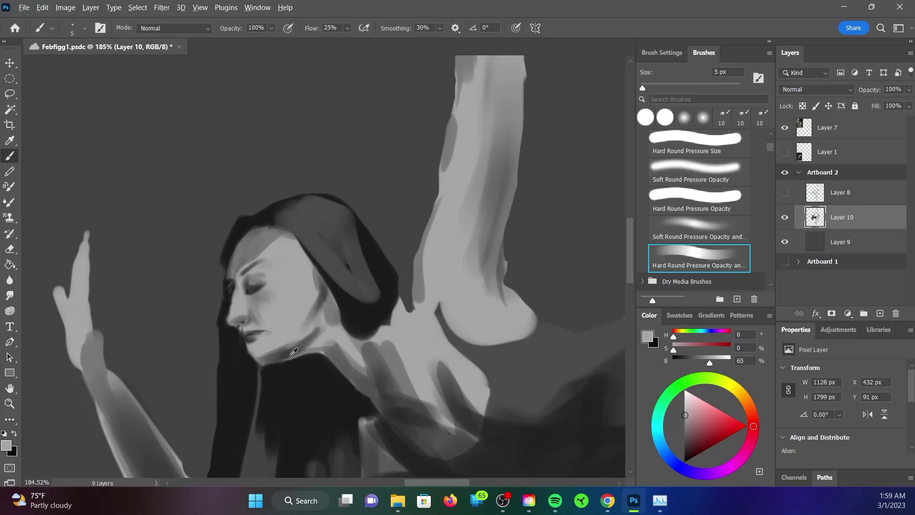
pyautogui.keyDown('alt'); pyautogui.click(280, 373); pyautogui.keyUp('alt')
pyautogui.moveTo(308, 352); pyautogui.dragTo(248, 355)
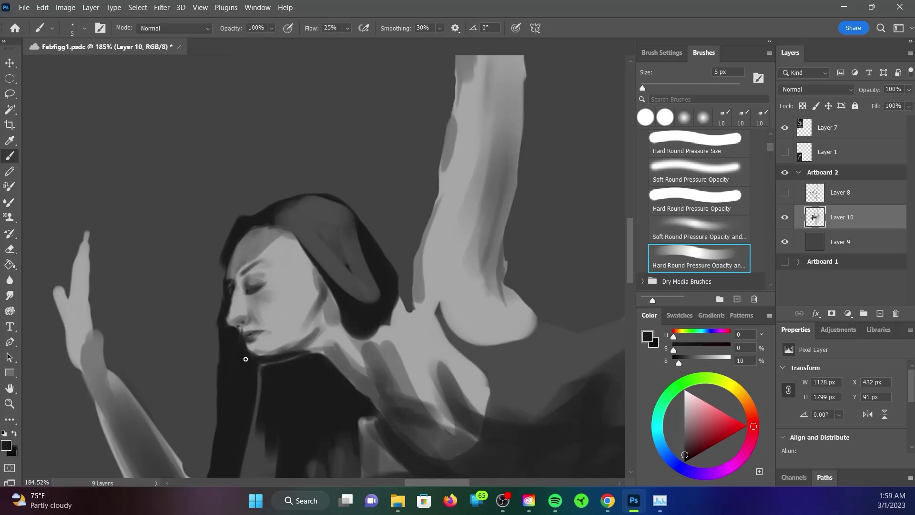
# Step: Dab dark and grey shading below the jaw
pyautogui.keyDown('alt'); pyautogui.click(357, 366); pyautogui.keyUp('alt')
pyautogui.moveTo(356, 362)
pyautogui.mouseDown()
pyautogui.moveTo(343, 347)
pyautogui.moveTo(368, 337)
pyautogui.moveTo(353, 347)
pyautogui.moveTo(427, 366)
pyautogui.mouseUp()
pyautogui.keyDown('alt'); pyautogui.click(343, 347); pyautogui.keyUp('alt')
pyautogui.keyDown('alt'); pyautogui.click(404, 341); pyautogui.keyUp('alt')
pyautogui.press('[')
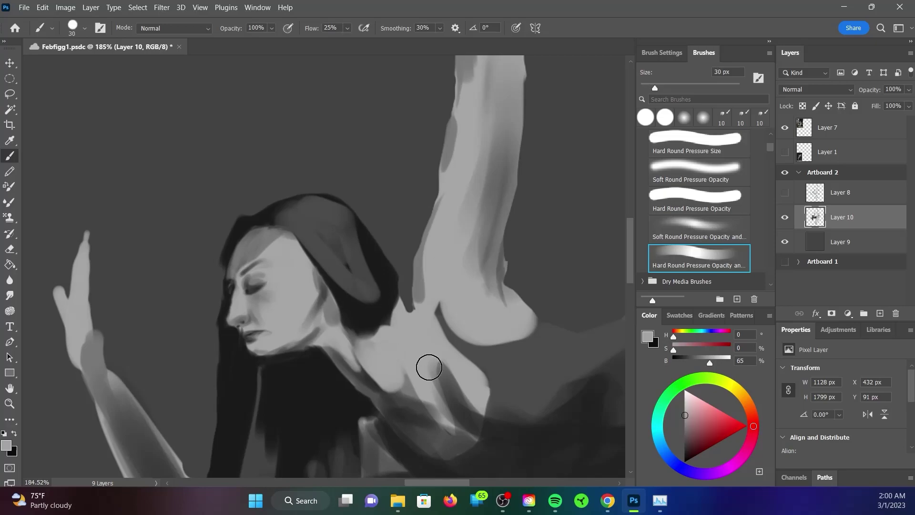
# Step: Add dark strokes over the neck and shoulder
pyautogui.keyDown('alt'); pyautogui.click(378, 384); pyautogui.keyUp('alt')
pyautogui.moveTo(377, 384); pyautogui.dragTo(380, 384)
pyautogui.moveTo(346, 334); pyautogui.dragTo(384, 388)
pyautogui.moveTo(432, 358); pyautogui.dragTo(470, 431)
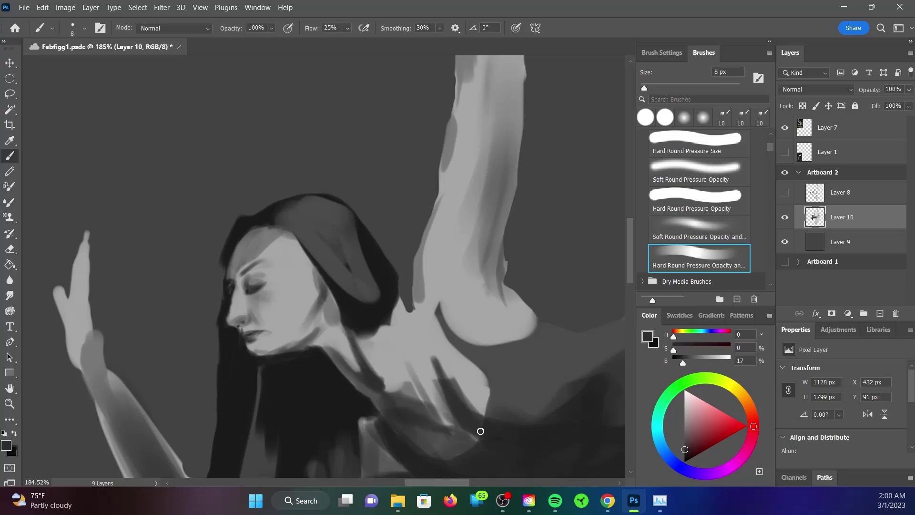
# Step: With a 20 px brush, paint light shoulder strokes and rework the jaw and neck tones
pyautogui.keyDown('alt'); pyautogui.click(334, 305); pyautogui.keyUp('alt')
pyautogui.press(']')
pyautogui.press(']')
pyautogui.press(']')
pyautogui.moveTo(410, 422); pyautogui.dragTo(472, 448)
pyautogui.moveTo(343, 310)
pyautogui.mouseDown()
pyautogui.moveTo(351, 337)
pyautogui.moveTo(328, 286)
pyautogui.mouseUp()
pyautogui.moveTo(296, 330)
pyautogui.mouseDown()
pyautogui.moveTo(286, 333)
pyautogui.moveTo(324, 349)
pyautogui.mouseUp()
pyautogui.keyDown('alt'); pyautogui.click(286, 338); pyautogui.keyUp('alt')
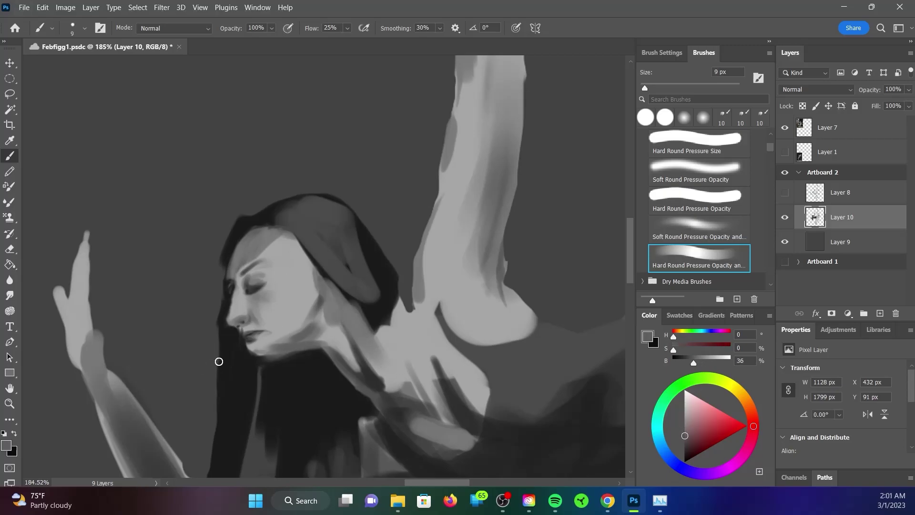
# Step: Lasso-select the face and hair, and darken the neck up to the jawline
pyautogui.press('l')
pyautogui.moveTo(229, 124); pyautogui.dragTo(224, 143)
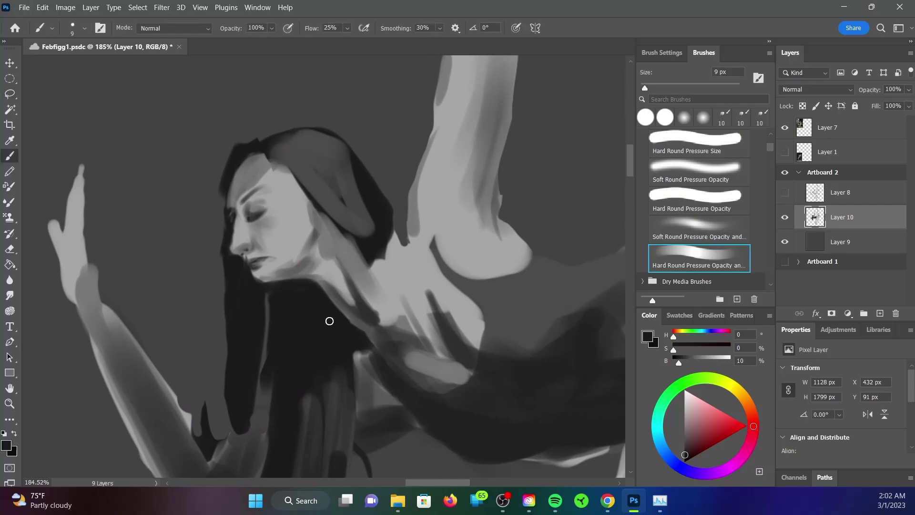
pyautogui.moveTo(329, 321); pyautogui.dragTo(329, 276)
# Step: Blend light skin grey around the shoulder and arm with a 35 px brush
pyautogui.keyDown('alt'); pyautogui.click(369, 327); pyautogui.keyUp('alt')
pyautogui.press(']')
pyautogui.press(']')
pyautogui.press(']')
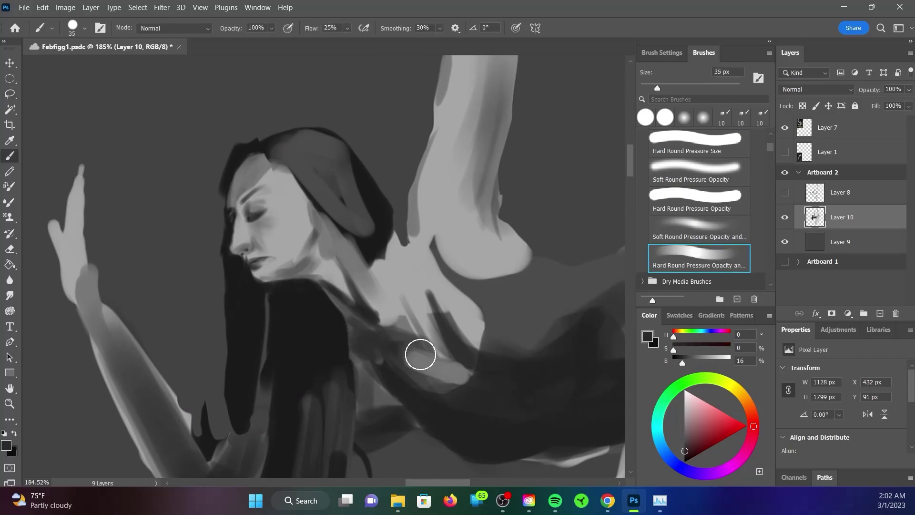
pyautogui.moveTo(418, 356)
pyautogui.mouseDown()
pyautogui.moveTo(411, 321)
pyautogui.moveTo(398, 356)
pyautogui.moveTo(341, 304)
pyautogui.mouseUp()
pyautogui.press('[')
pyautogui.press('[')
pyautogui.press('[')
pyautogui.moveTo(323, 251); pyautogui.dragTo(306, 210)
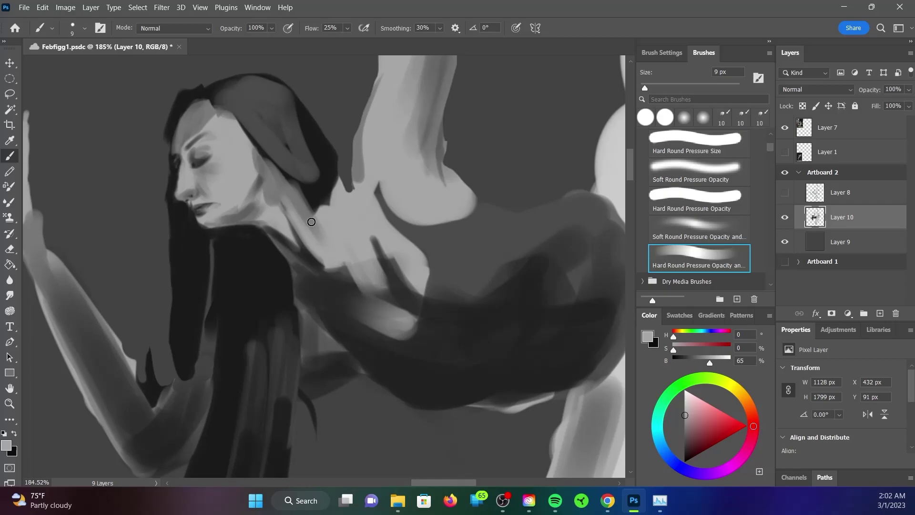
# Step: Paint mid grey near the neck, touch up the hair edge, and stroke the raised arm
pyautogui.keyDown('alt'); pyautogui.click(419, 247); pyautogui.keyUp('alt')
pyautogui.moveTo(418, 247); pyautogui.dragTo(331, 186)
pyautogui.keyDown('alt'); pyautogui.click(336, 208); pyautogui.keyUp('alt')
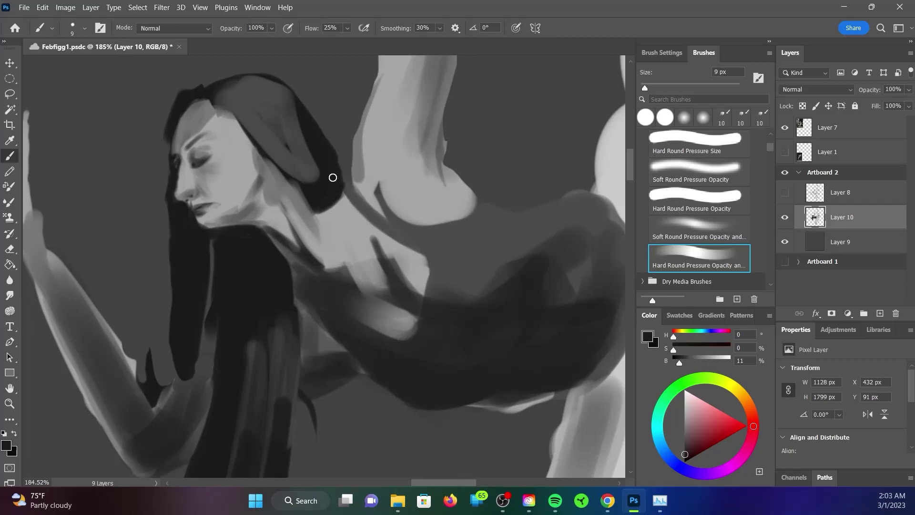
pyautogui.keyDown('alt'); pyautogui.click(366, 305); pyautogui.keyUp('alt')
pyautogui.moveTo(367, 305)
pyautogui.mouseDown()
pyautogui.moveTo(382, 279)
pyautogui.moveTo(366, 215)
pyautogui.mouseUp()
pyautogui.press('[')
pyautogui.press(']')
pyautogui.press(']')
pyautogui.press(']')
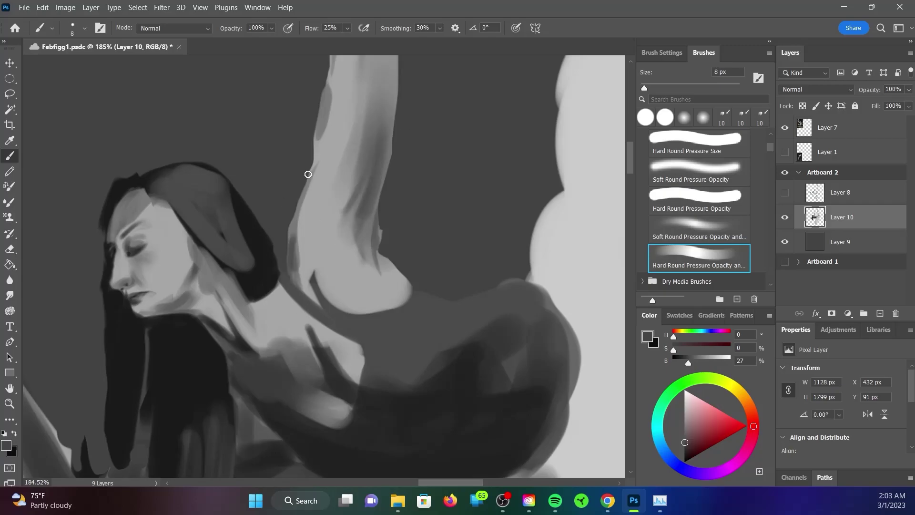
# Step: Widen and fill out the raised arm's left edge with light skin grey
pyautogui.keyDown('alt'); pyautogui.click(305, 224); pyautogui.keyUp('alt')
pyautogui.moveTo(305, 224); pyautogui.dragTo(311, 192)
pyautogui.moveTo(297, 238); pyautogui.dragTo(296, 187)
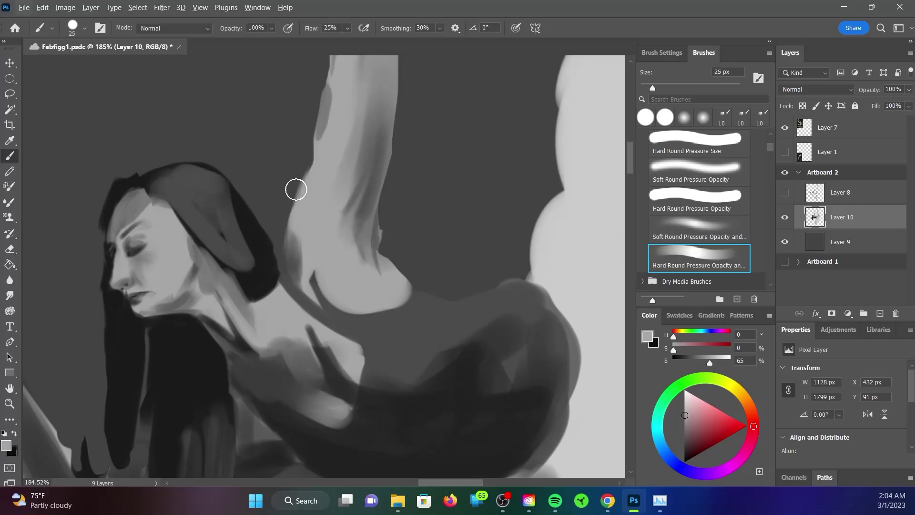
pyautogui.hotkey('shift', ',')
pyautogui.hotkey('shift', '.')
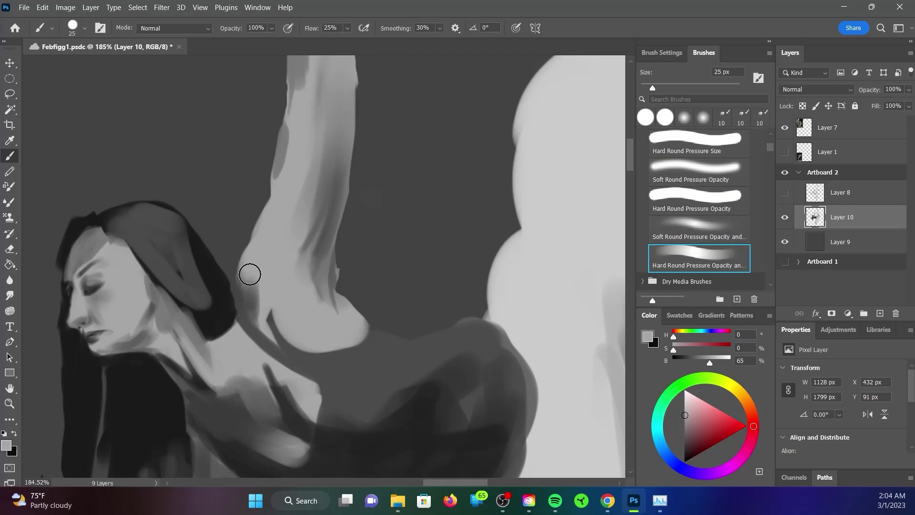
# Step: Repaint the raised arm's edge in light grey with a brush shrunk to 10 px
pyautogui.keyDown('alt'); pyautogui.click(241, 275); pyautogui.keyUp('alt')
pyautogui.scroll(-5, 419, 308)
pyautogui.moveTo(420, 308); pyautogui.dragTo(366, 280)
pyautogui.scroll(5, 376, 279)
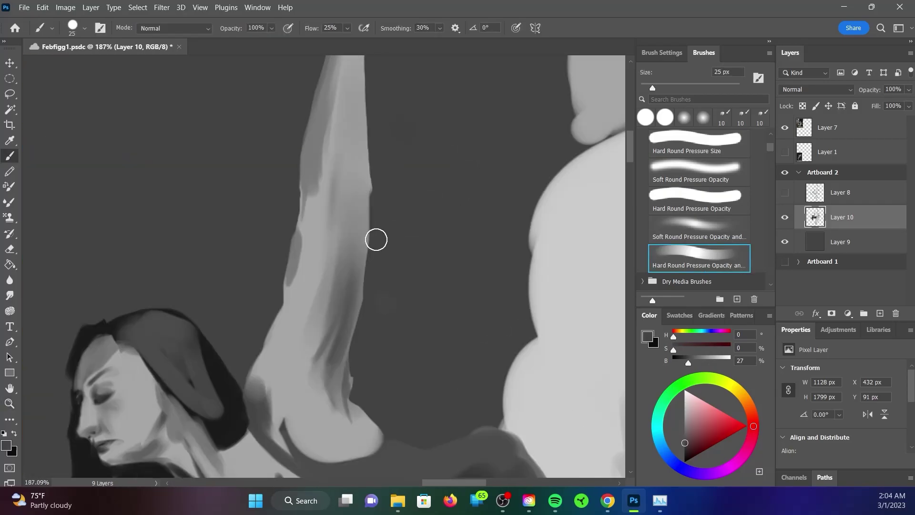
pyautogui.hotkey('shift', ',')
pyautogui.hotkey('shift', '.')
pyautogui.press('[')
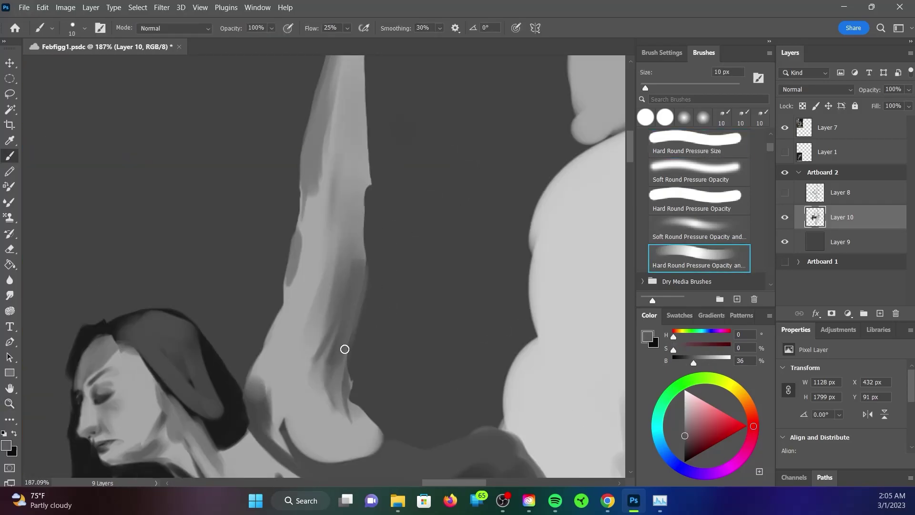
pyautogui.keyDown('alt'); pyautogui.click(343, 349); pyautogui.keyUp('alt')
pyautogui.press('[')
pyautogui.moveTo(367, 278); pyautogui.dragTo(340, 417)
pyautogui.keyDown('alt'); pyautogui.click(313, 300); pyautogui.keyUp('alt')
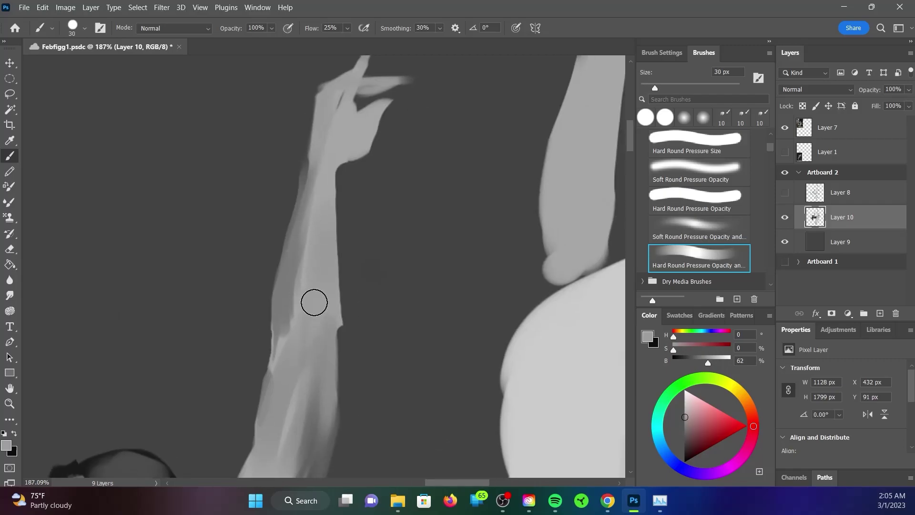
pyautogui.moveTo(297, 343); pyautogui.dragTo(315, 171)
# Step: Smooth both raised-arm edges with the lightest skin grey using a 25 px brush
pyautogui.moveTo(305, 395); pyautogui.dragTo(272, 265)
pyautogui.press(']')
pyautogui.press(']')
pyautogui.press(']')
pyautogui.keyDown('alt'); pyautogui.click(282, 292); pyautogui.keyUp('alt')
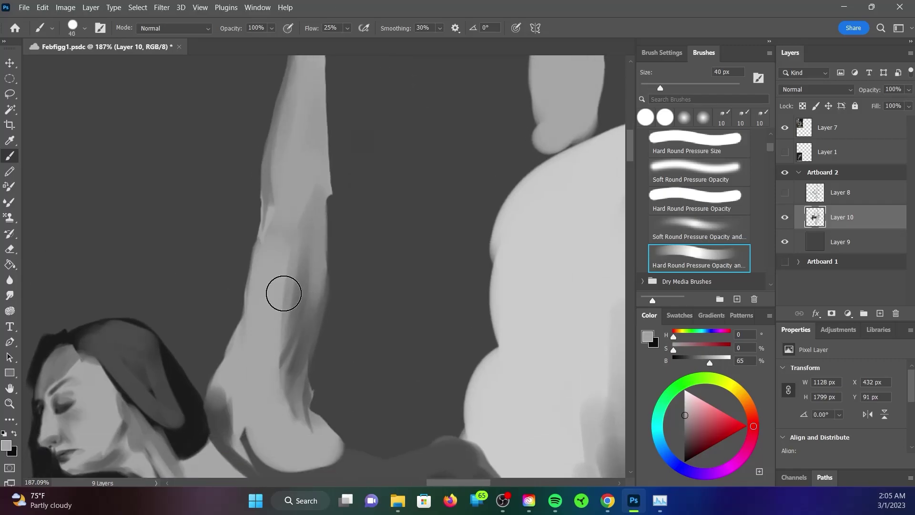
pyautogui.moveTo(281, 309); pyautogui.dragTo(305, 200)
pyautogui.moveTo(286, 371); pyautogui.dragTo(305, 277)
pyautogui.keyDown('alt'); pyautogui.click(266, 194); pyautogui.keyUp('alt')
pyautogui.scroll(-5, 385, 266)
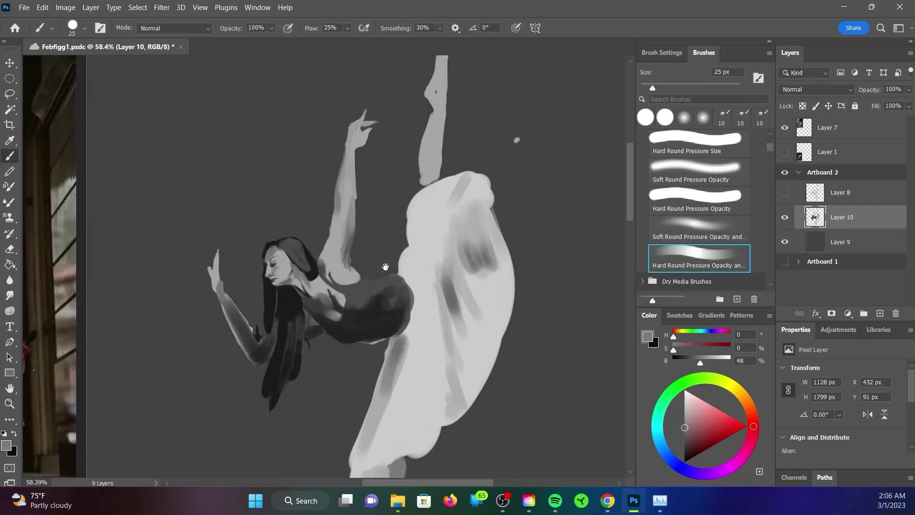
# Step: Shift the lasso-selected raised arm slightly right and stretch it upward to about 97.6%
pyautogui.press('l')
pyautogui.moveTo(305, 267); pyautogui.dragTo(333, 271)
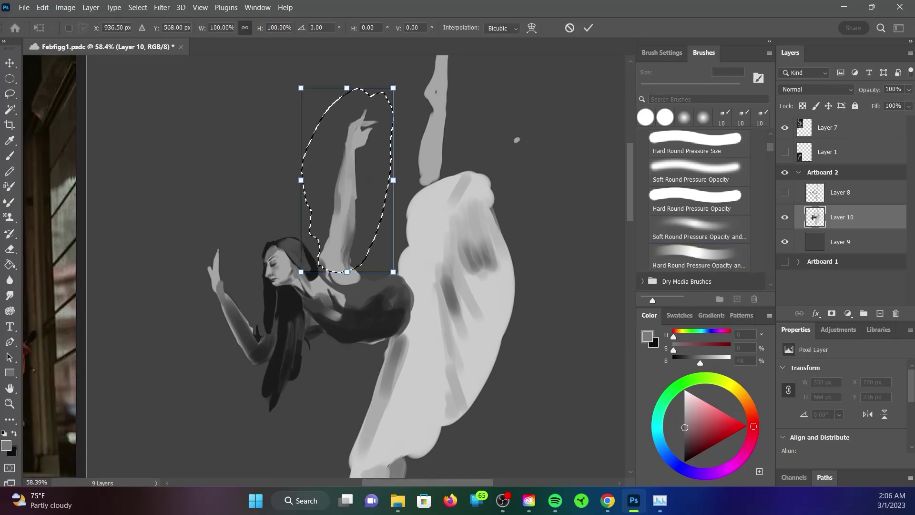
pyautogui.hotkey('ctrl', 't')
pyautogui.moveTo(338, 228); pyautogui.dragTo(344, 228)
pyautogui.moveTo(345, 117); pyautogui.dragTo(346, 92)
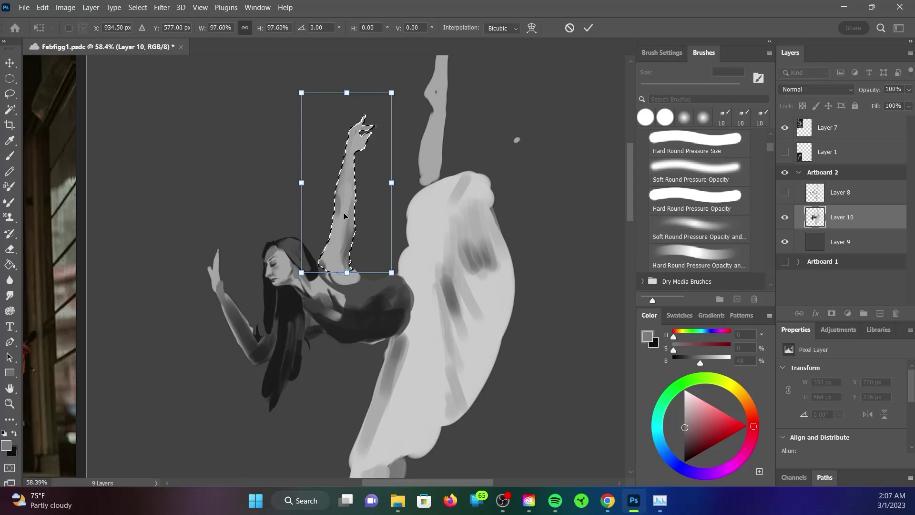
pyautogui.press('Return')
pyautogui.hotkey('ctrl', 'd')
# Step: Zoom in on the raised arm and pick a lighter grey for it
pyautogui.press('z')
pyautogui.click(305, 186)
pyautogui.press('b')
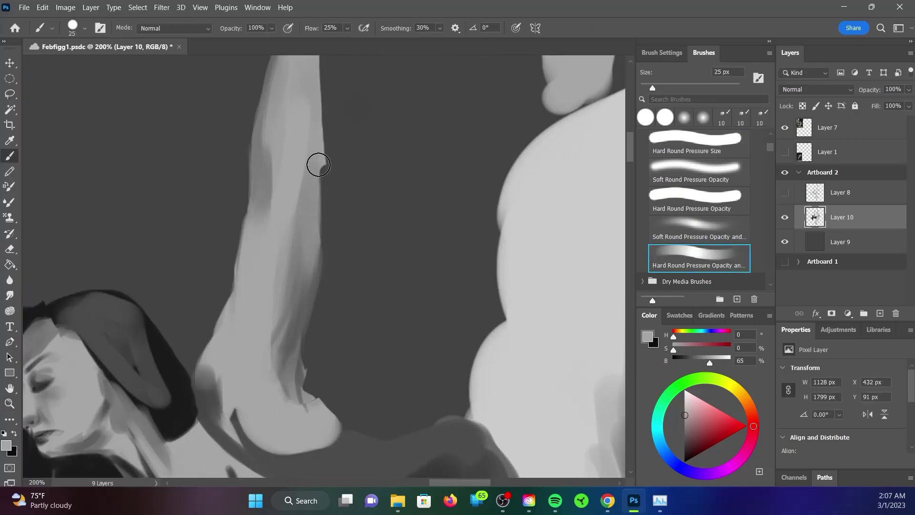
pyautogui.keyDown('alt'); pyautogui.click(272, 247); pyautogui.keyUp('alt')
# Step: Paint dark grey strokes along the lower arm and pick a near-black shadow grey
pyautogui.scroll(-5, 286, 239)
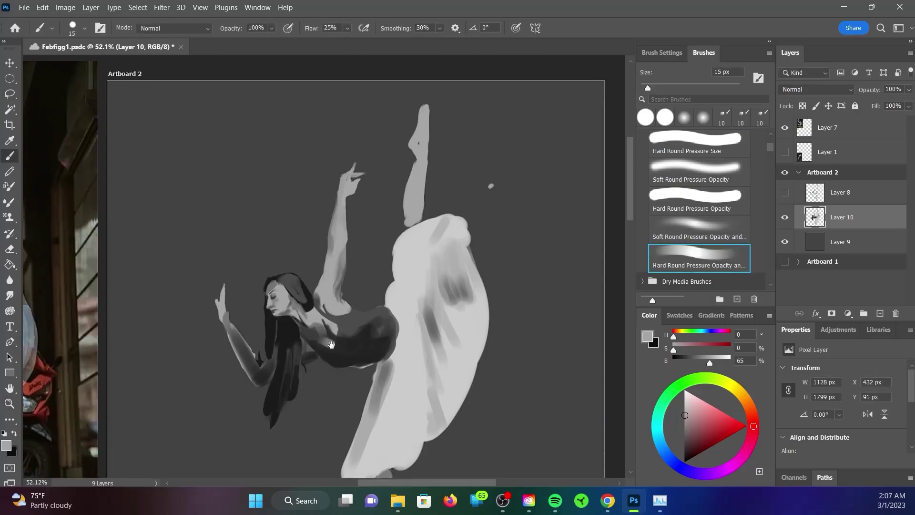
pyautogui.scroll(4, 319, 286)
pyautogui.keyDown('alt'); pyautogui.click(357, 234); pyautogui.keyUp('alt')
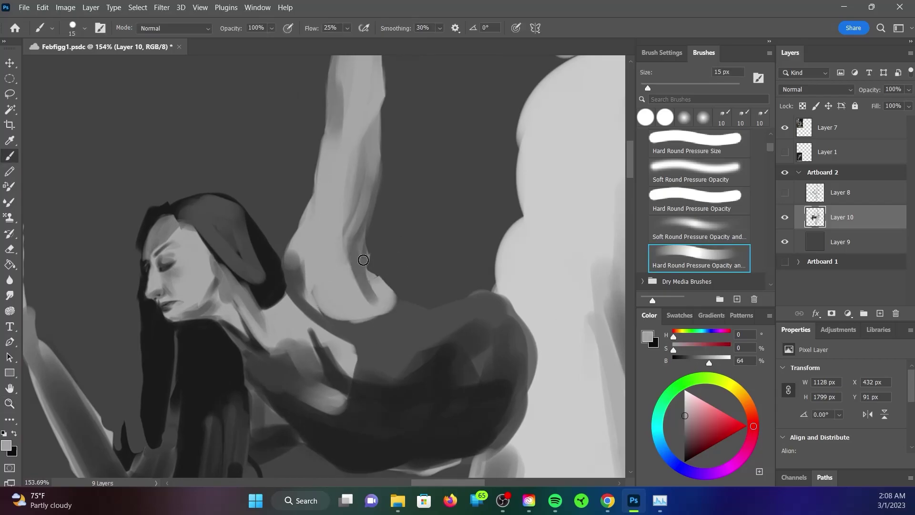
pyautogui.moveTo(360, 260); pyautogui.dragTo(391, 302)
pyautogui.press('[')
pyautogui.scroll(-3, 372, 314)
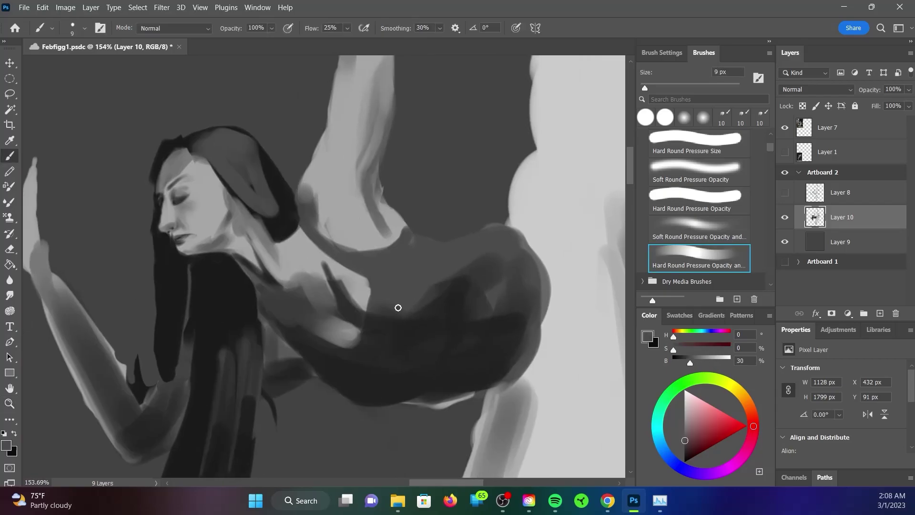
pyautogui.click(698, 229)
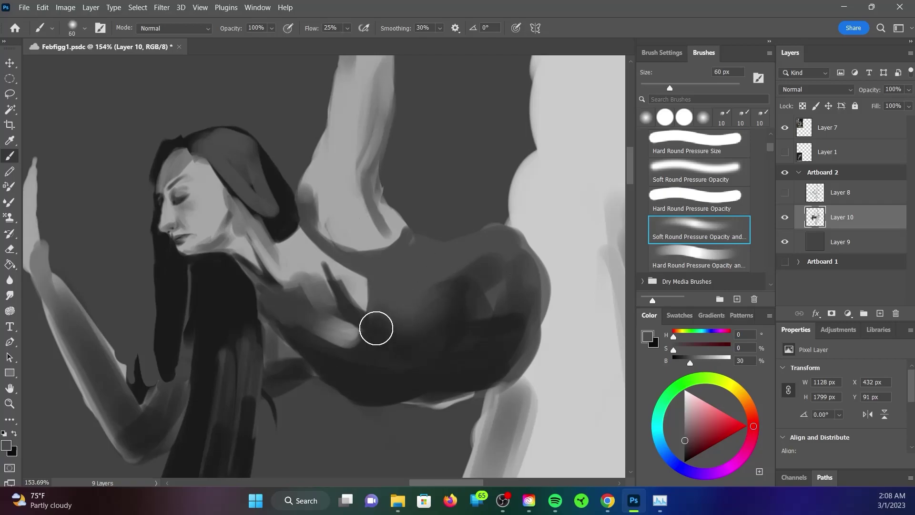
pyautogui.scroll(-3, 420, 305)
pyautogui.keyDown('alt'); pyautogui.click(461, 278); pyautogui.keyUp('alt')
pyautogui.press('.')
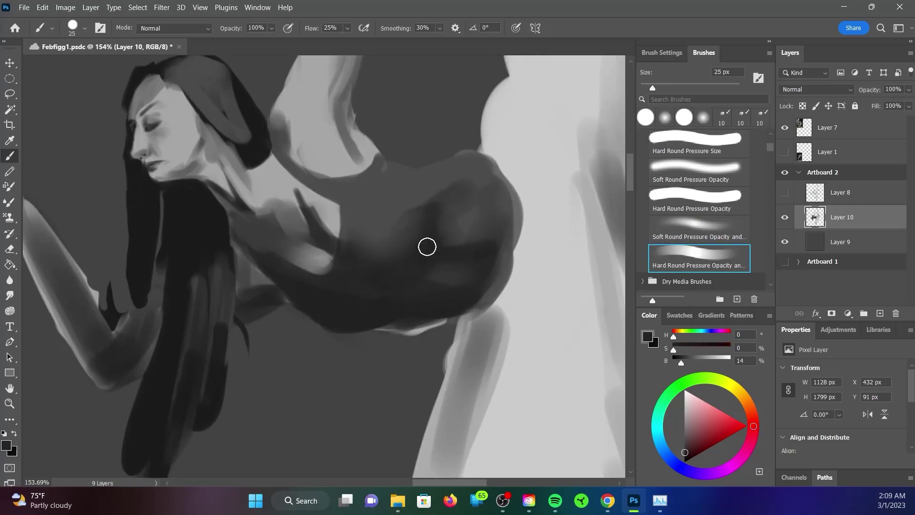
pyautogui.press('.')
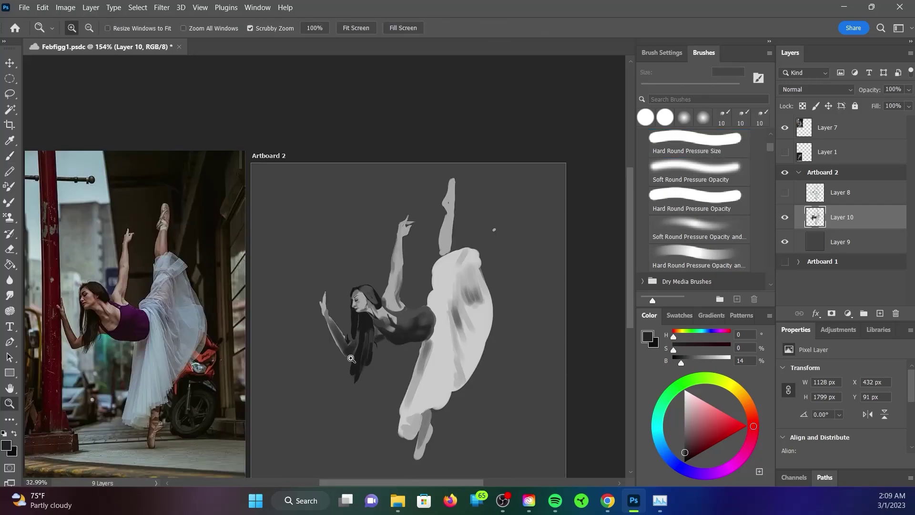
# Step: Cover the dark marks below the left arm and its lower edge with hair-sampled grey
pyautogui.moveTo(346, 262); pyautogui.dragTo(339, 309)
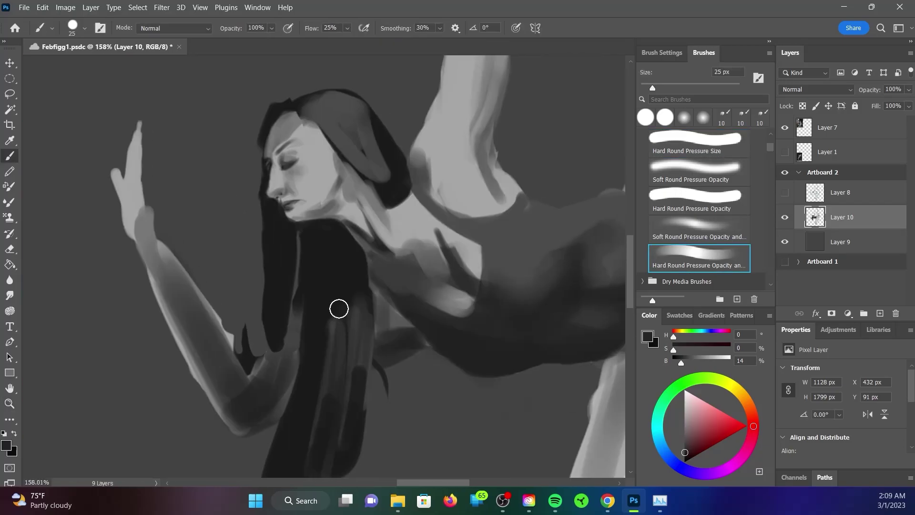
pyautogui.press(',')
pyautogui.keyDown('alt'); pyautogui.click(409, 368); pyautogui.keyUp('alt')
pyautogui.moveTo(409, 368)
pyautogui.mouseDown()
pyautogui.moveTo(420, 347)
pyautogui.moveTo(359, 357)
pyautogui.mouseUp()
pyautogui.press('.')
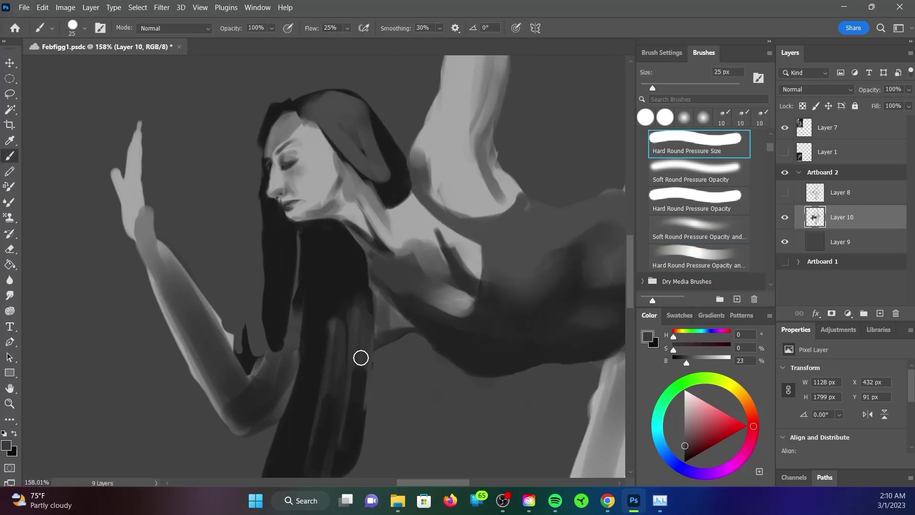
pyautogui.moveTo(248, 429); pyautogui.dragTo(206, 425)
# Step: Nudge the lasso-selected outstretched left arm down and to the right
pyautogui.moveTo(123, 81); pyautogui.dragTo(245, 429)
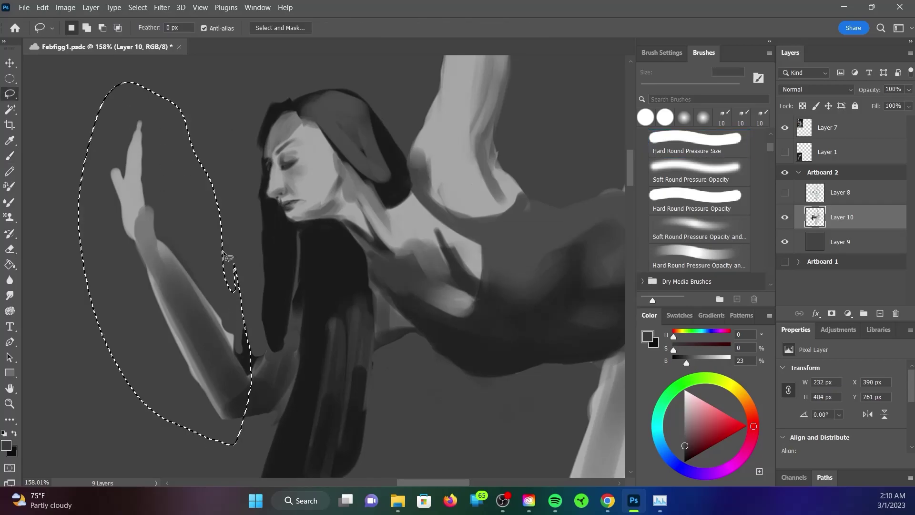
pyautogui.hotkey('ctrl', 't')
pyautogui.moveTo(143, 239); pyautogui.dragTo(162, 296)
pyautogui.press('Return')
pyautogui.hotkey('ctrl', 'd')
# Step: Lighten the forearm's lower edge and darken its upper edge toward the wrist
pyautogui.press(',')
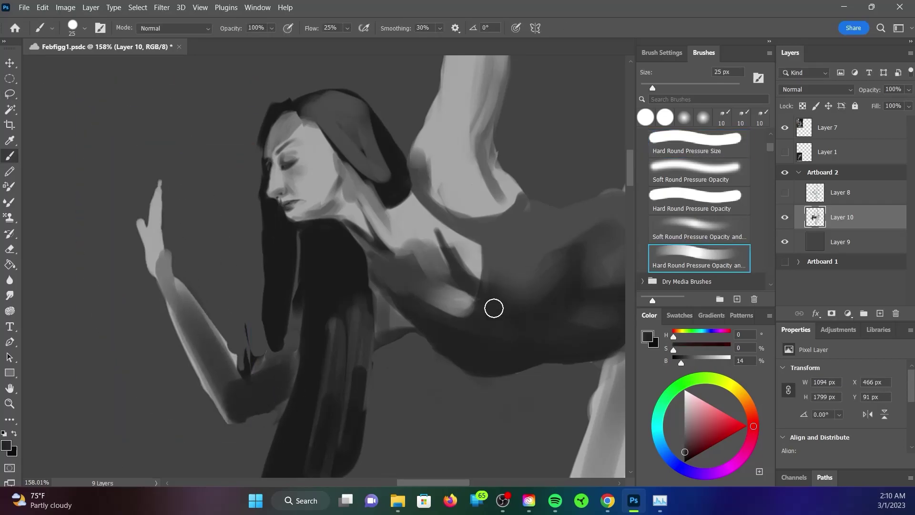
pyautogui.press('[')
pyautogui.moveTo(286, 378)
pyautogui.mouseDown()
pyautogui.moveTo(226, 419)
pyautogui.moveTo(186, 328)
pyautogui.mouseUp()
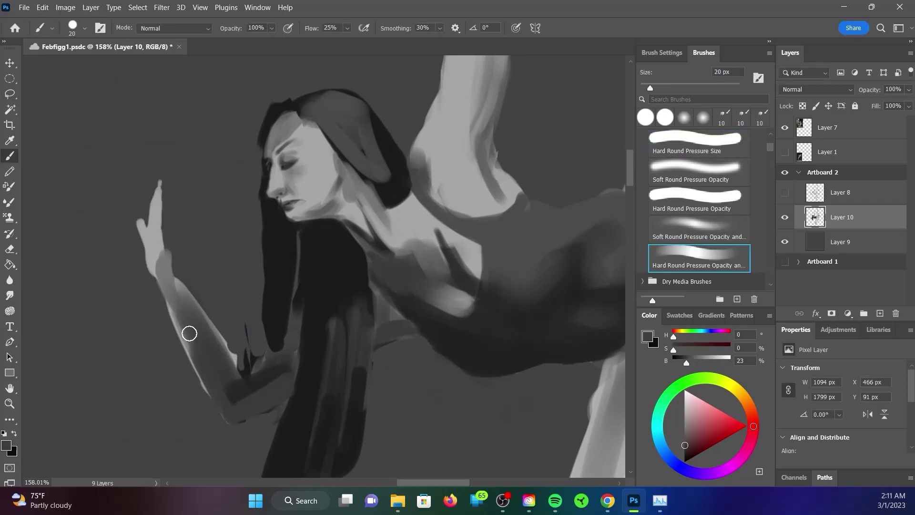
pyautogui.moveTo(166, 290); pyautogui.dragTo(152, 273)
pyautogui.press('[')
pyautogui.press('[')
pyautogui.press('[')
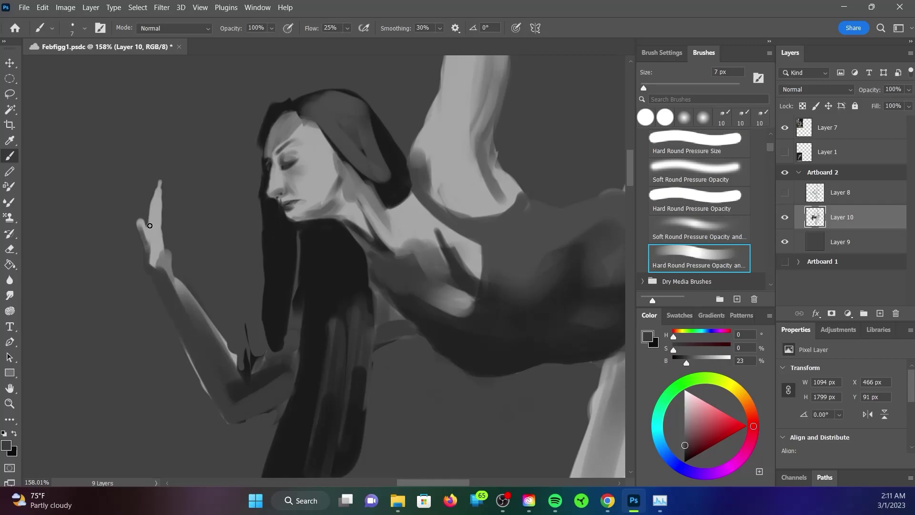
pyautogui.keyDown('alt'); pyautogui.click(160, 239); pyautogui.keyUp('alt')
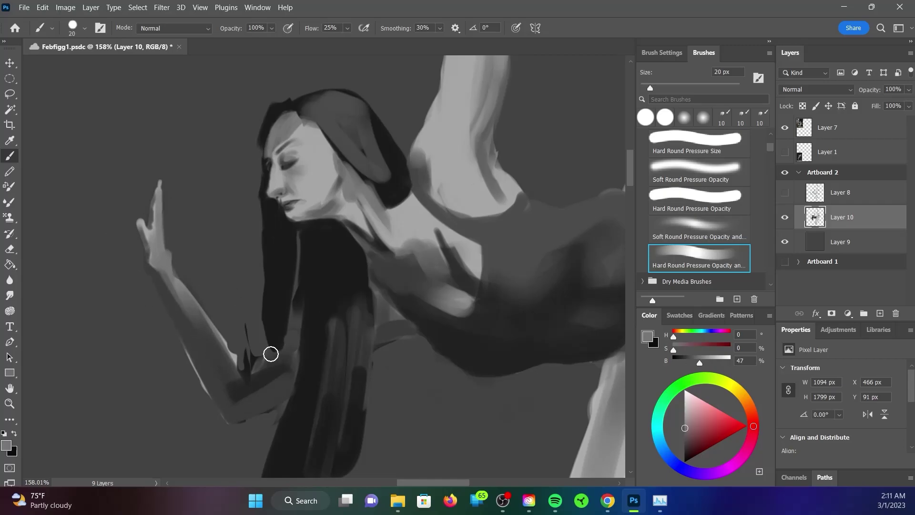
# Step: Darken the area near the hair with near-black grey and zoom out to the leg and skirt
pyautogui.press(',')
pyautogui.press(',')
pyautogui.press(',')
pyautogui.press(',')
pyautogui.keyDown('alt'); pyautogui.click(263, 354); pyautogui.keyUp('alt')
pyautogui.moveTo(245, 370)
pyautogui.mouseDown()
pyautogui.moveTo(395, 238)
pyautogui.moveTo(314, 433)
pyautogui.mouseUp()
pyautogui.press('z')
pyautogui.press('b')
pyautogui.keyDown('alt'); pyautogui.click(392, 331); pyautogui.keyUp('alt')
pyautogui.hotkey('ctrl', '-')
# Step: Paint long grey and light fold strokes down the white skirt
pyautogui.moveTo(402, 297); pyautogui.dragTo(410, 403)
pyautogui.press(']')
pyautogui.press(']')
pyautogui.press(']')
pyautogui.moveTo(424, 181); pyautogui.dragTo(439, 362)
pyautogui.moveTo(444, 114); pyautogui.dragTo(472, 348)
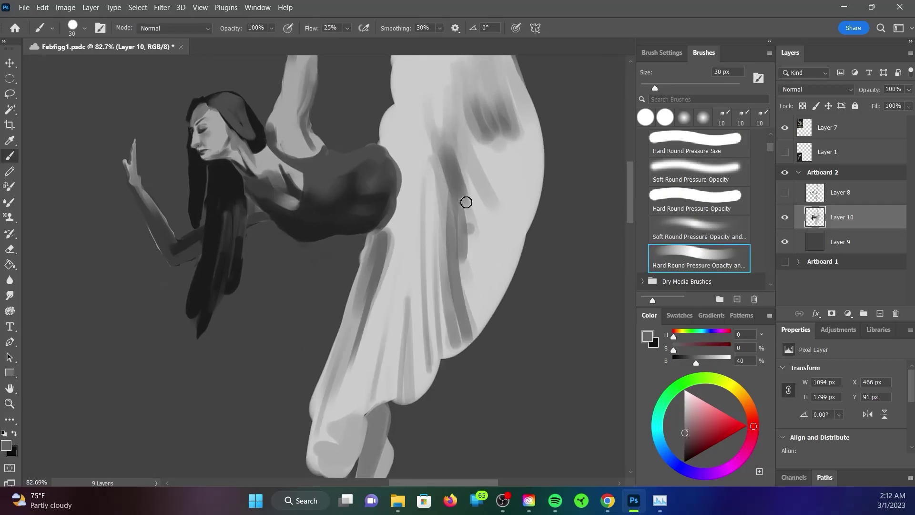
pyautogui.moveTo(457, 143); pyautogui.dragTo(495, 322)
pyautogui.scroll(3, 495, 322)
pyautogui.keyDown('alt'); pyautogui.click(388, 272); pyautogui.keyUp('alt')
pyautogui.moveTo(387, 272)
pyautogui.mouseDown()
pyautogui.moveTo(357, 273)
pyautogui.moveTo(367, 239)
pyautogui.moveTo(343, 233)
pyautogui.mouseUp()
pyautogui.keyDown('alt'); pyautogui.click(367, 238); pyautogui.keyUp('alt')
pyautogui.scroll(-3, 332, 217)
# Step: Add dark shading in the skirt folds, especially along the upper skirt
pyautogui.keyDown('alt'); pyautogui.click(418, 182); pyautogui.keyUp('alt')
pyautogui.moveTo(422, 129); pyautogui.dragTo(417, 200)
pyautogui.press(']')
pyautogui.press(']')
pyautogui.press(']')
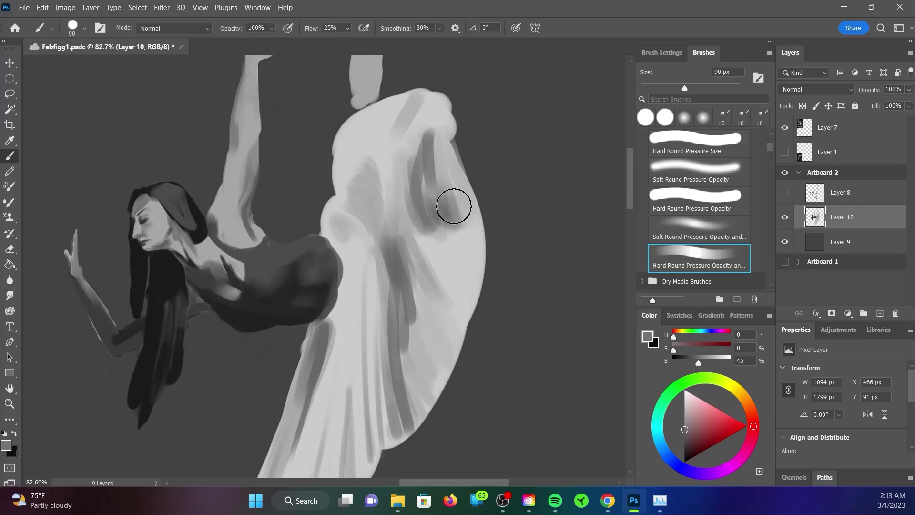
pyautogui.moveTo(429, 133); pyautogui.dragTo(419, 229)
pyautogui.moveTo(468, 295)
pyautogui.mouseDown()
pyautogui.moveTo(410, 310)
pyautogui.moveTo(380, 355)
pyautogui.moveTo(355, 269)
pyautogui.moveTo(362, 209)
pyautogui.mouseUp()
pyautogui.press('[')
pyautogui.press('[')
pyautogui.press('[')
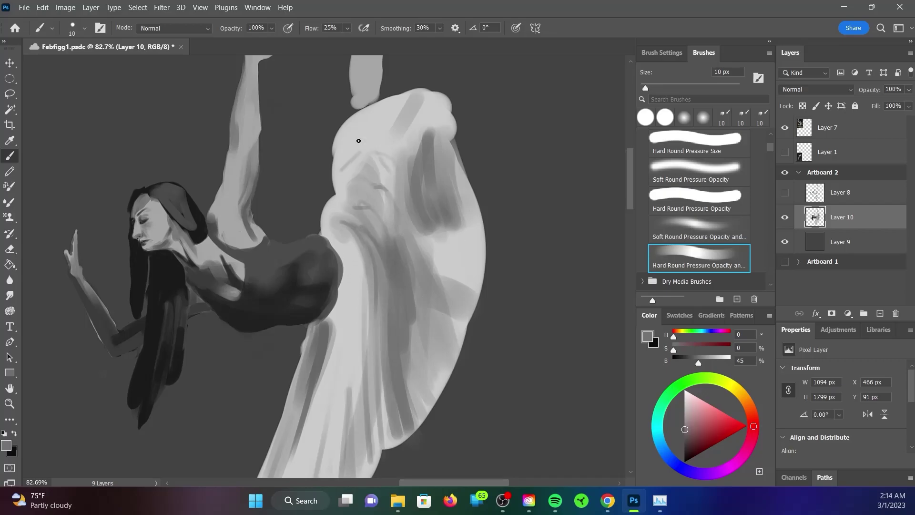
pyautogui.press(']')
pyautogui.press(']')
pyautogui.moveTo(379, 175); pyautogui.dragTo(403, 205)
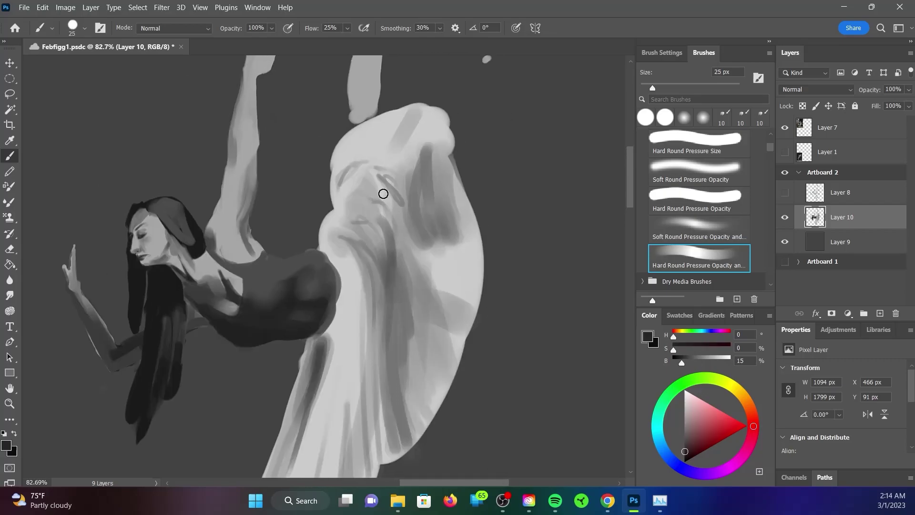
pyautogui.press(']')
pyautogui.moveTo(413, 107); pyautogui.dragTo(406, 140)
pyautogui.moveTo(353, 124); pyautogui.dragTo(346, 157)
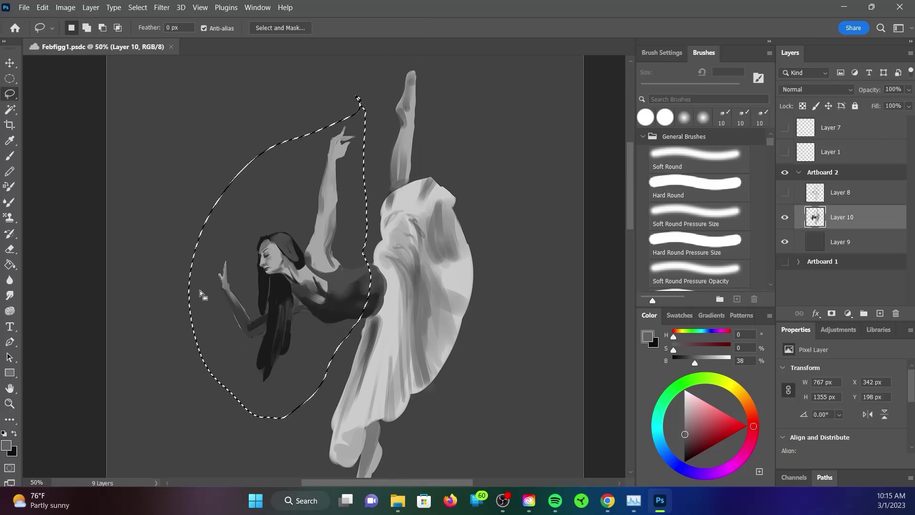
# Step: Rotate the selected upper body and head about 3° so she leans over the skirt
pyautogui.moveTo(403, 80); pyautogui.dragTo(378, 266)
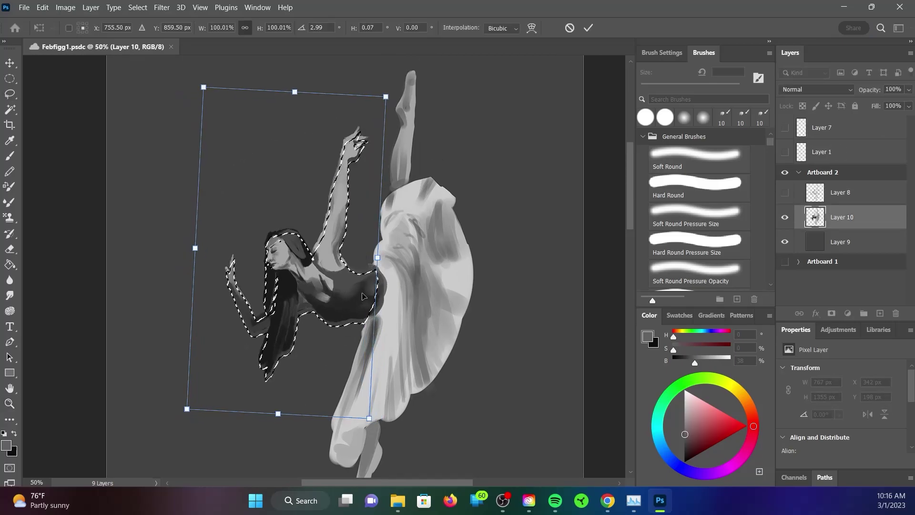
pyautogui.press('Return')
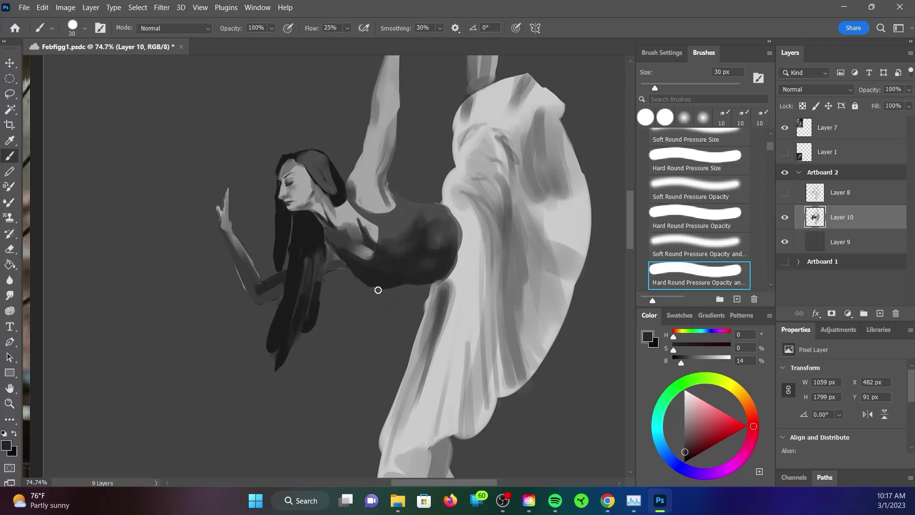
pyautogui.press('l')
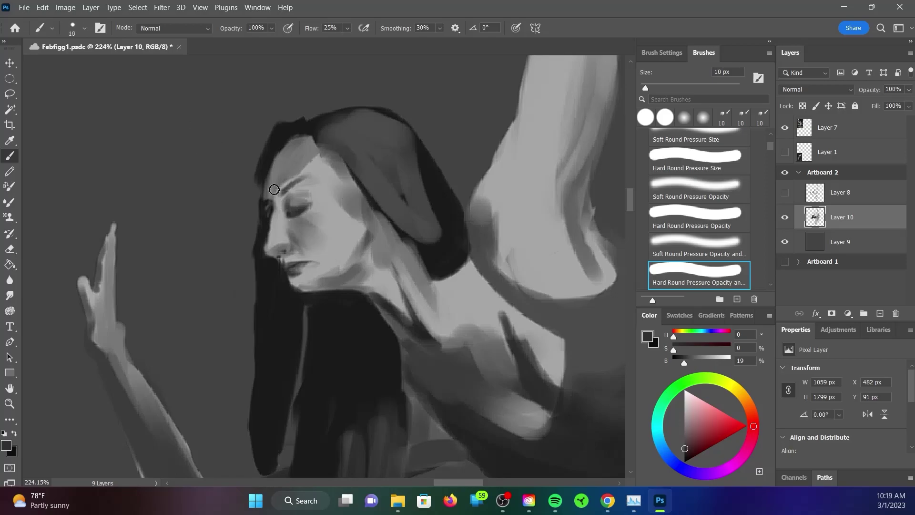
# Step: With a smaller brush, add near-black touches around the nose and eye and darken the face–hair edge
pyautogui.press('[')
pyautogui.press('[')
pyautogui.press('[')
pyautogui.keyDown('alt'); pyautogui.click(288, 249); pyautogui.keyUp('alt')
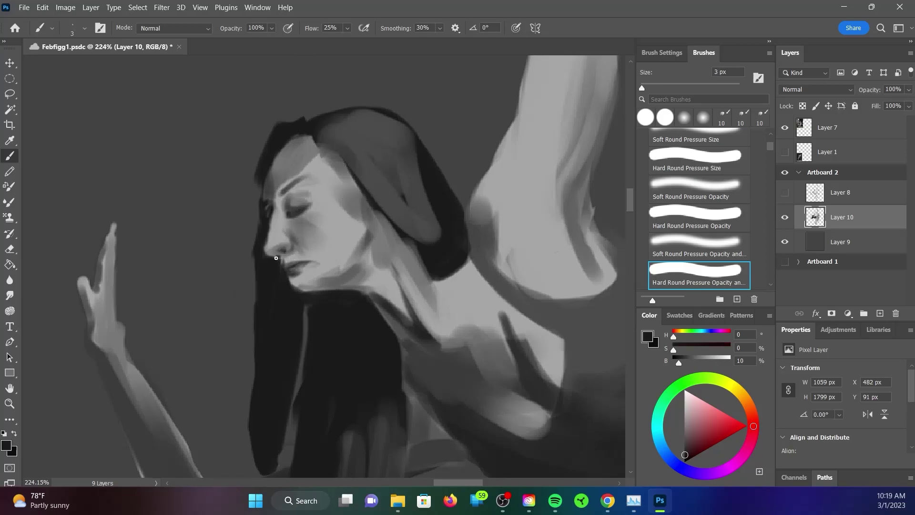
pyautogui.keyDown('alt'); pyautogui.click(270, 225); pyautogui.keyUp('alt')
pyautogui.moveTo(268, 237); pyautogui.dragTo(271, 218)
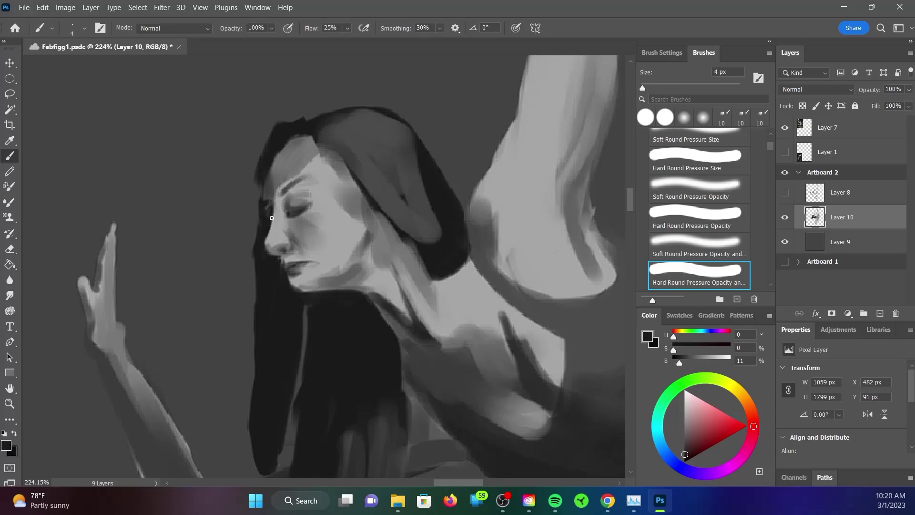
pyautogui.keyDown('alt'); pyautogui.click(285, 266); pyautogui.keyUp('alt')
pyautogui.keyDown('alt'); pyautogui.click(332, 255); pyautogui.keyUp('alt')
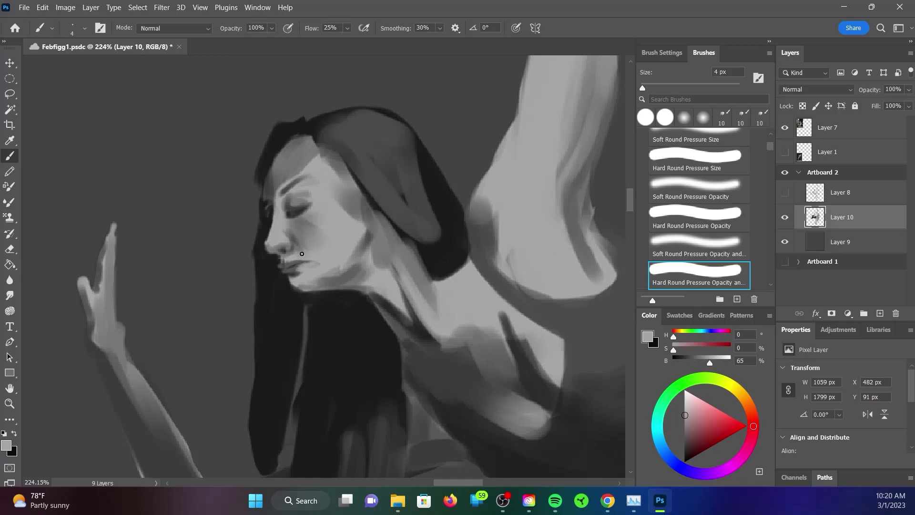
pyautogui.moveTo(346, 247); pyautogui.dragTo(382, 242)
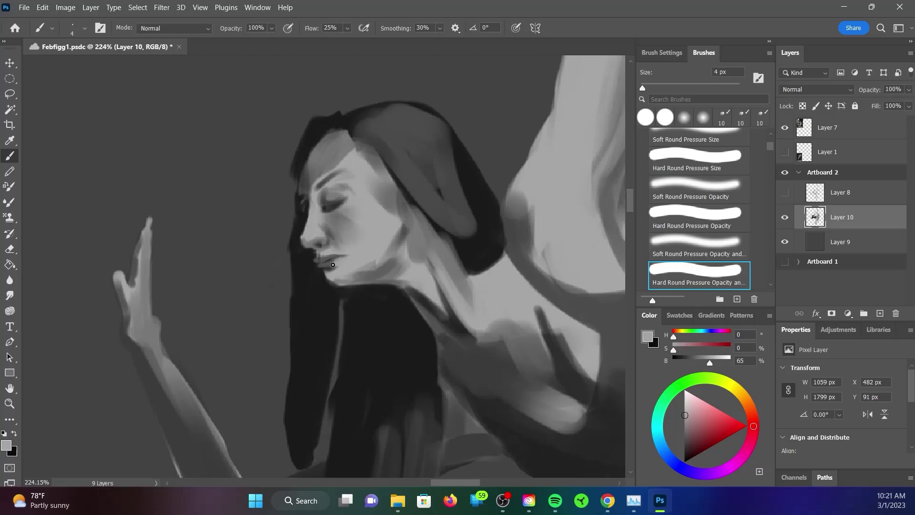
# Step: Sample face greys and darken the jaw and neck under the chin with a larger brush
pyautogui.keyDown('alt'); pyautogui.click(336, 255); pyautogui.keyUp('alt')
pyautogui.keyDown('alt'); pyautogui.click(352, 264); pyautogui.keyUp('alt')
pyautogui.keyDown('alt'); pyautogui.click(332, 260); pyautogui.keyUp('alt')
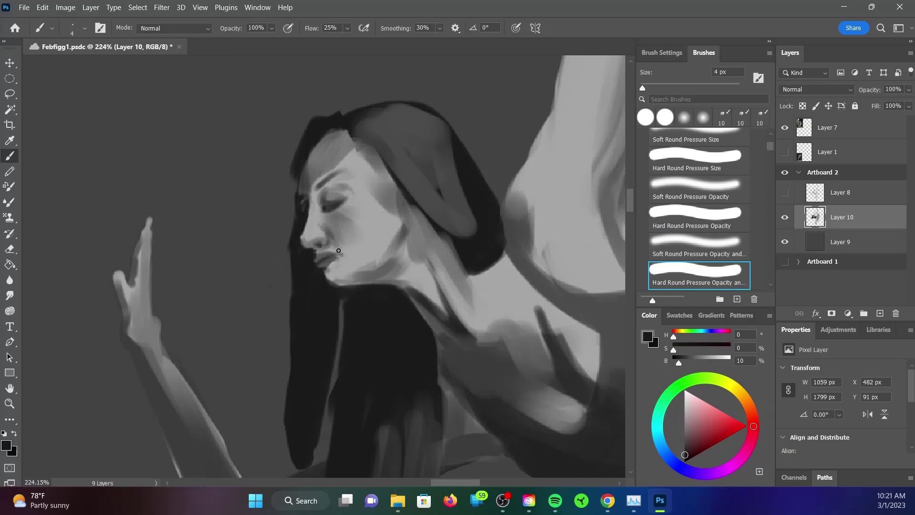
pyautogui.keyDown('alt'); pyautogui.click(362, 278); pyautogui.keyUp('alt')
pyautogui.press(']')
pyautogui.press(']')
pyautogui.press(']')
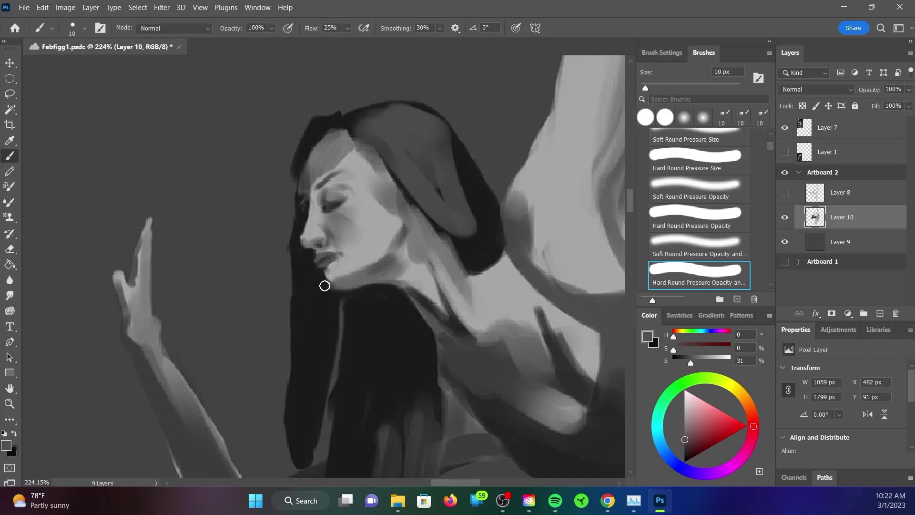
pyautogui.keyDown('alt'); pyautogui.click(413, 205); pyautogui.keyUp('alt')
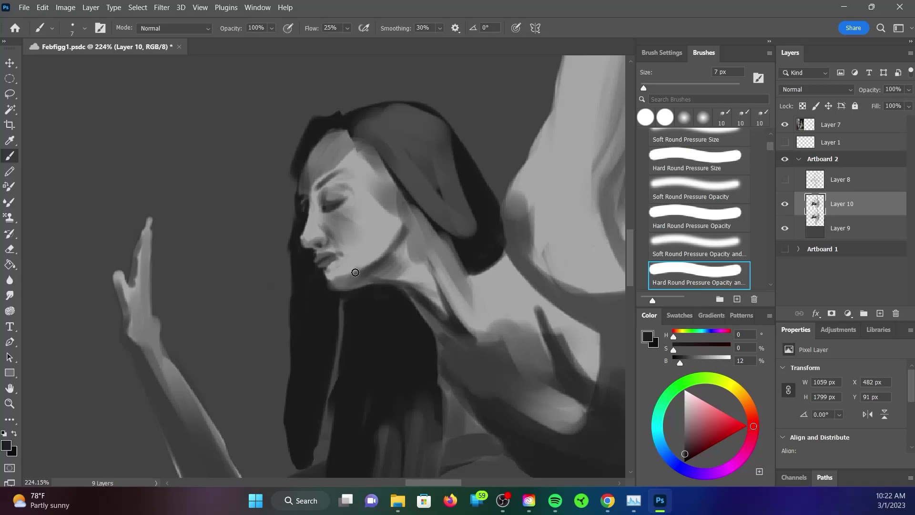
pyautogui.moveTo(408, 286); pyautogui.dragTo(357, 281)
# Step: Lasso thin strips along the hair edge beside the face and sample the near-black hair tone
pyautogui.press('l')
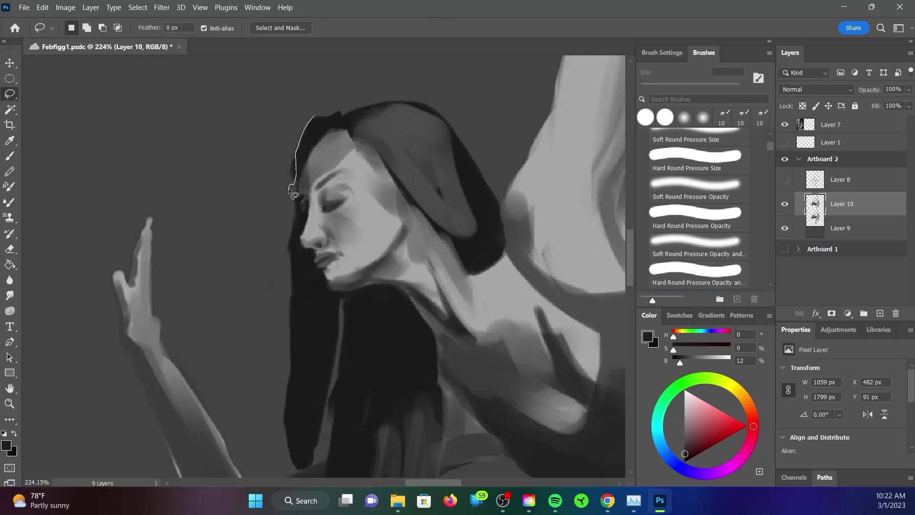
pyautogui.moveTo(289, 190); pyautogui.dragTo(286, 186)
pyautogui.moveTo(292, 467); pyautogui.dragTo(289, 188)
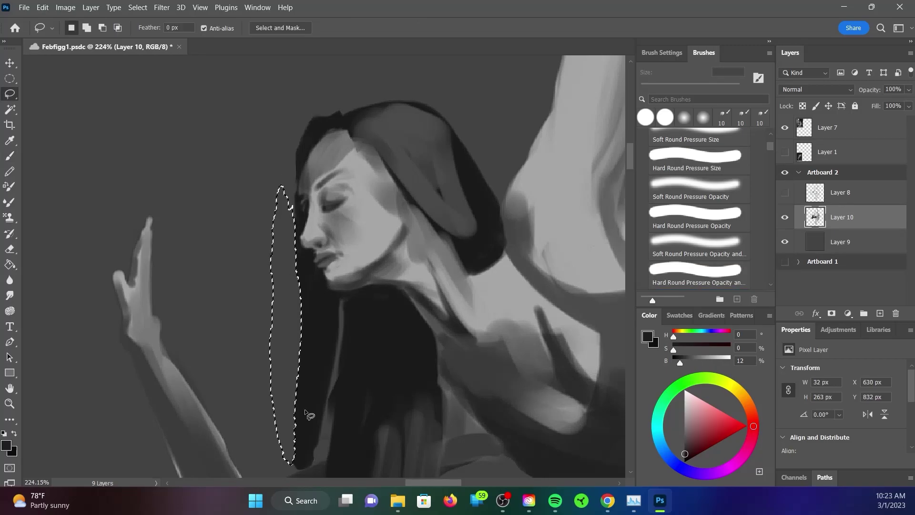
pyautogui.moveTo(307, 419); pyautogui.dragTo(314, 466)
pyautogui.press('d')
pyautogui.moveTo(464, 233); pyautogui.dragTo(355, 329)
pyautogui.press('i')
pyautogui.click(334, 309)
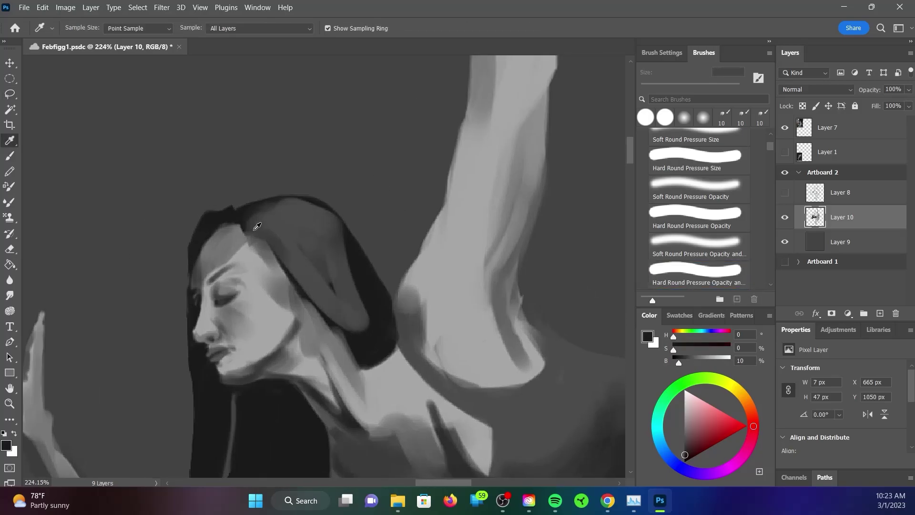
pyautogui.press('b')
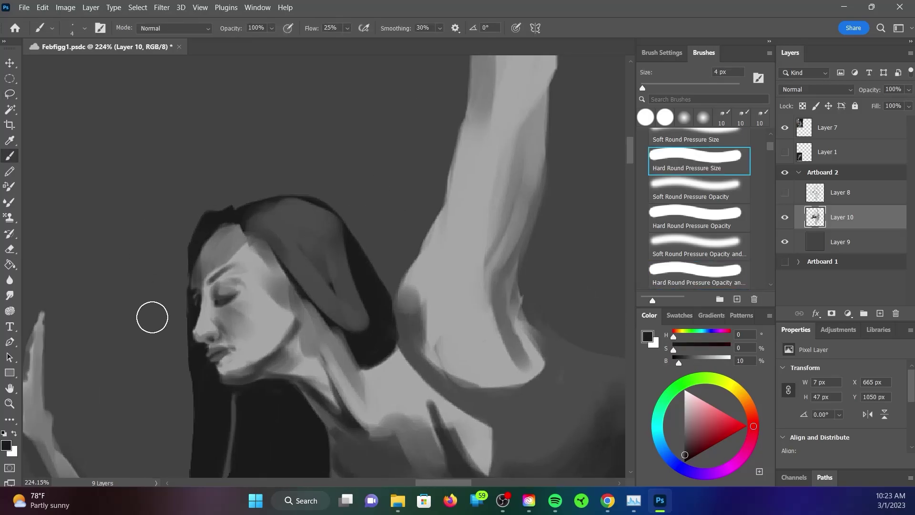
pyautogui.scroll(-1, 227, 199)
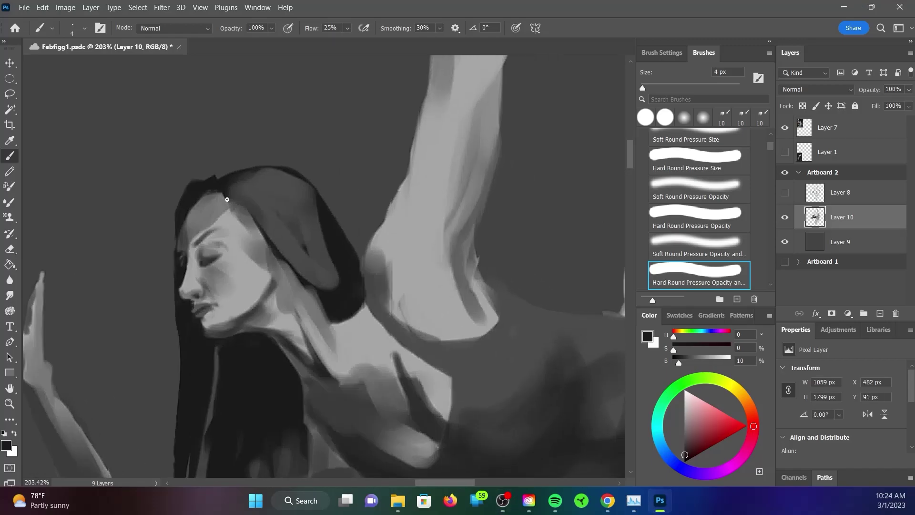
# Step: Lasso another narrow hair-edge strip, then deselect and resample a dark hair grey
pyautogui.press('l')
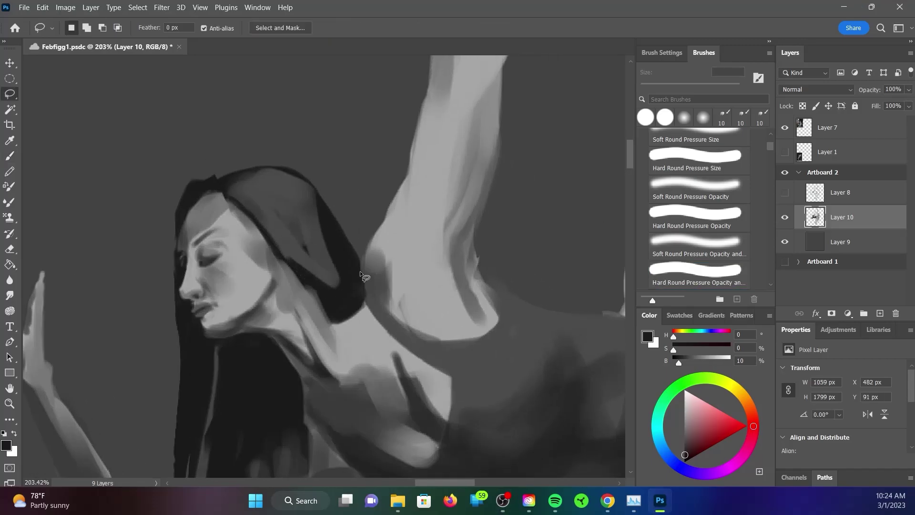
pyautogui.moveTo(360, 269); pyautogui.dragTo(358, 278)
pyautogui.scroll(2, 373, 204)
pyautogui.hscroll(2, 373, 204)
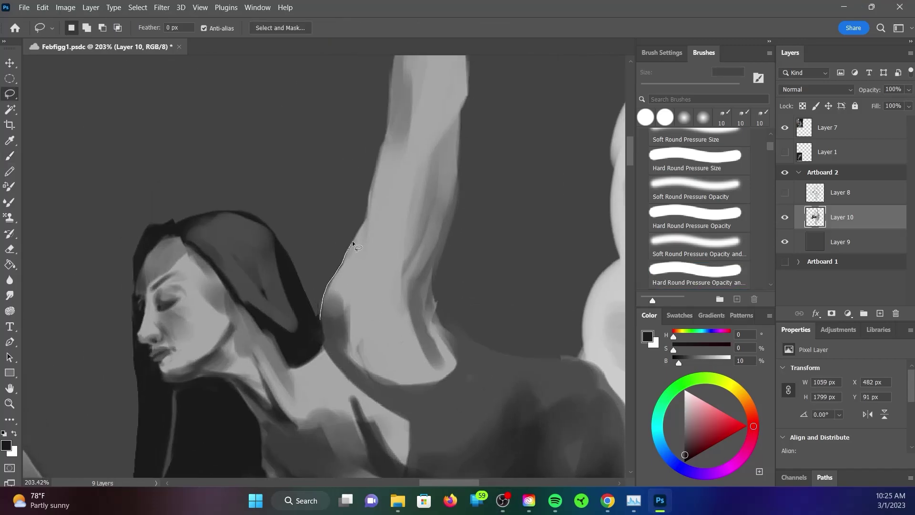
pyautogui.hotkey('ctrl', 'd')
pyautogui.scroll(2, 301, 317)
pyautogui.press('b')
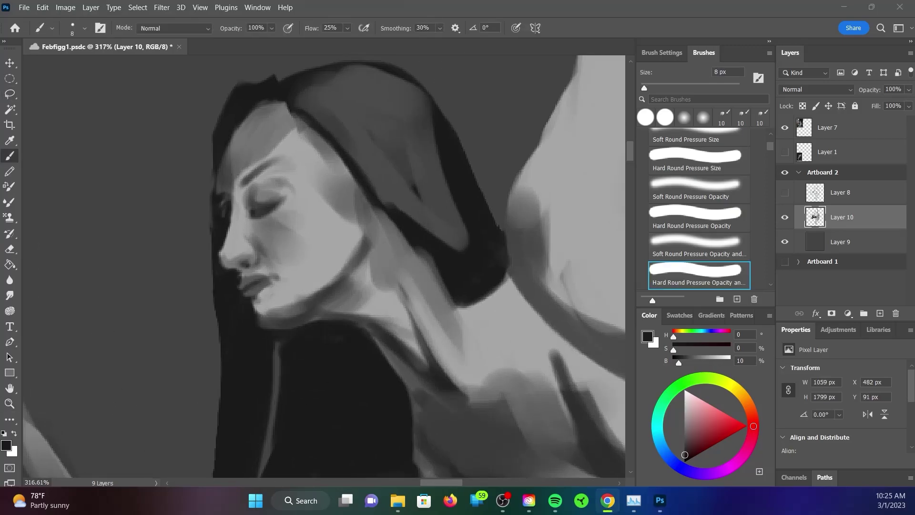
pyautogui.keyDown('alt'); pyautogui.click(297, 263); pyautogui.keyUp('alt')
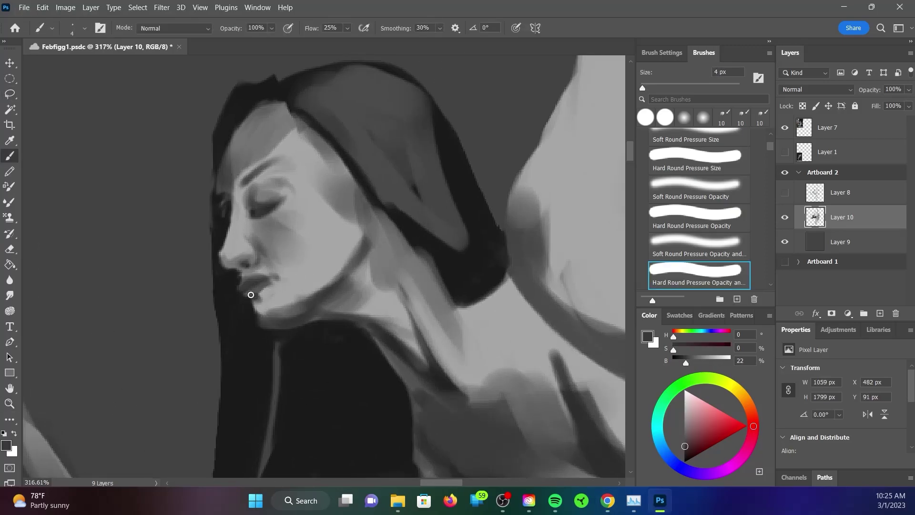
# Step: Darken the eyebrows and closed eyes using near-black and dark hair tones at fine brush sizes
pyautogui.press('[')
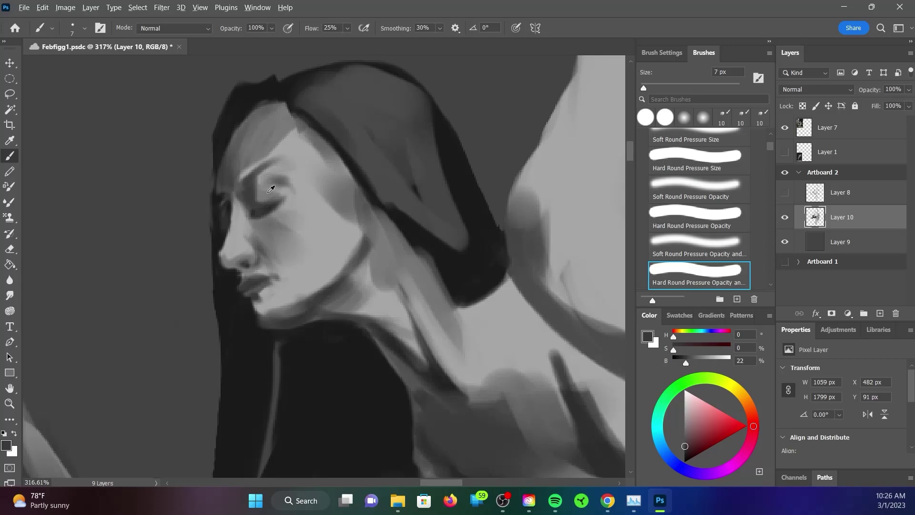
pyautogui.keyDown('alt'); pyautogui.click(271, 189); pyautogui.keyUp('alt')
pyautogui.press('[')
pyautogui.press('[')
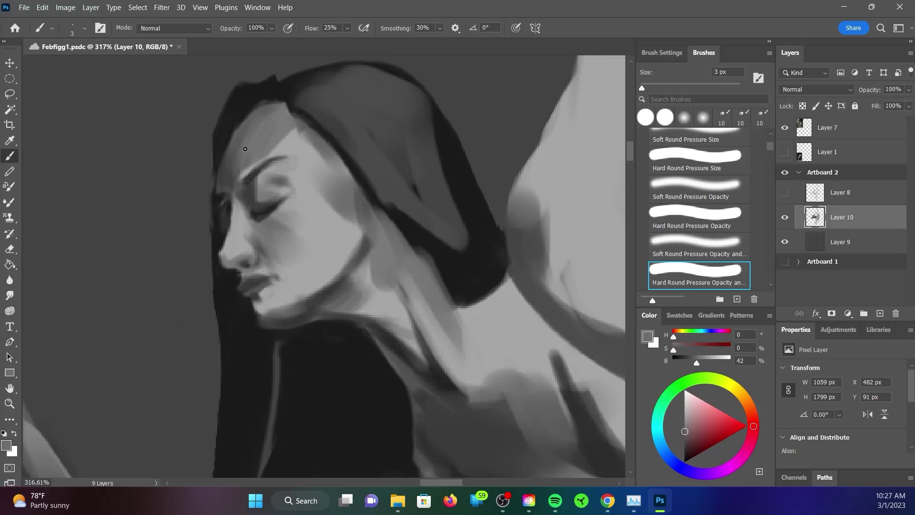
pyautogui.press(']')
pyautogui.press(']')
pyautogui.keyDown('alt'); pyautogui.click(238, 98); pyautogui.keyUp('alt')
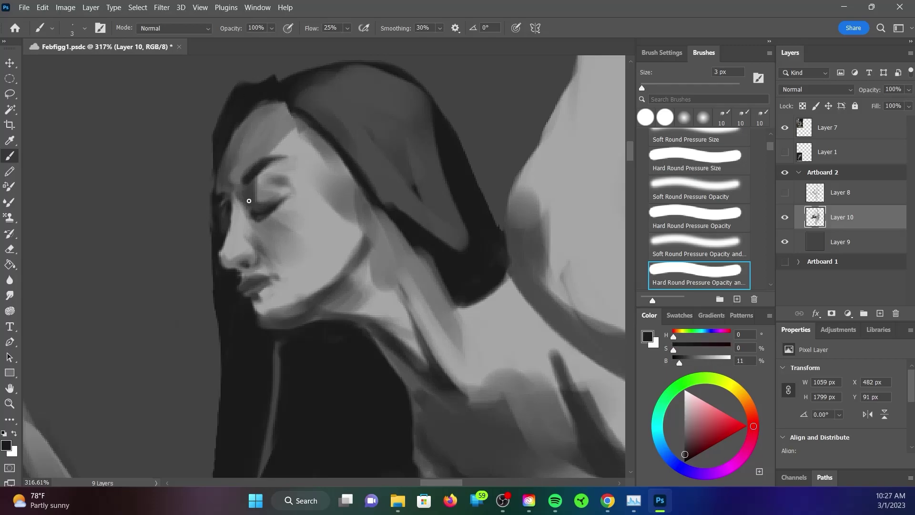
pyautogui.keyDown('alt'); pyautogui.click(226, 162); pyautogui.keyUp('alt')
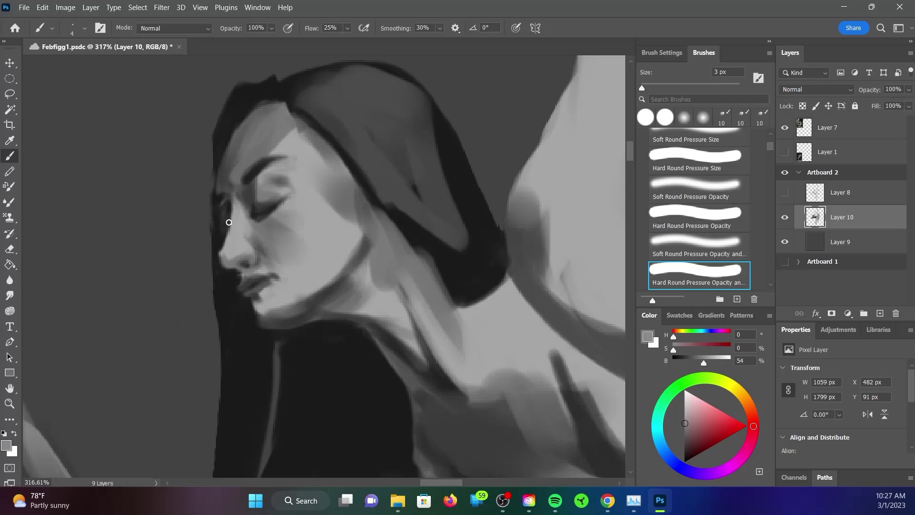
pyautogui.press(']')
pyautogui.press(']')
pyautogui.press(']')
# Step: Soften the shading around the chin and lips with sampled shadow and skin tones
pyautogui.moveTo(236, 329)
pyautogui.mouseDown()
pyautogui.moveTo(178, 286)
pyautogui.moveTo(204, 261)
pyautogui.mouseUp()
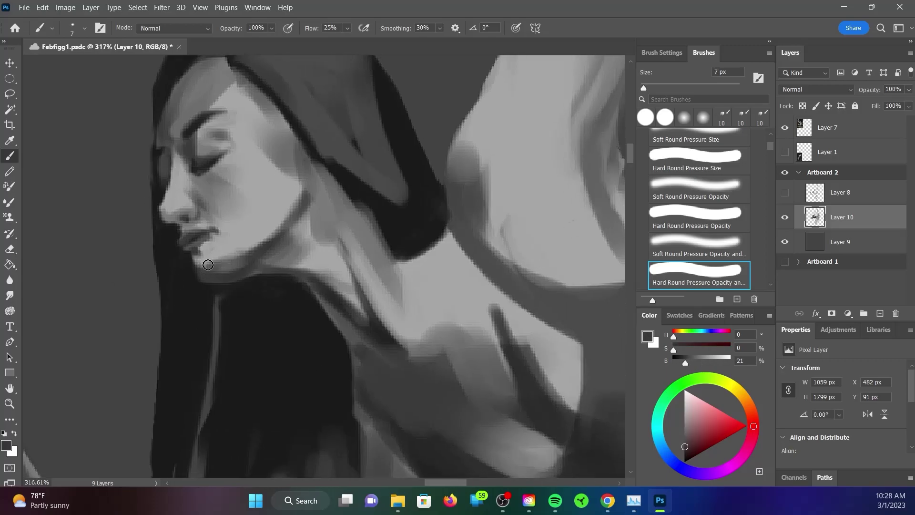
pyautogui.keyDown('alt'); pyautogui.click(219, 261); pyautogui.keyUp('alt')
pyautogui.press(']')
pyautogui.press(']')
pyautogui.press(']')
pyautogui.press('[')
pyautogui.press('[')
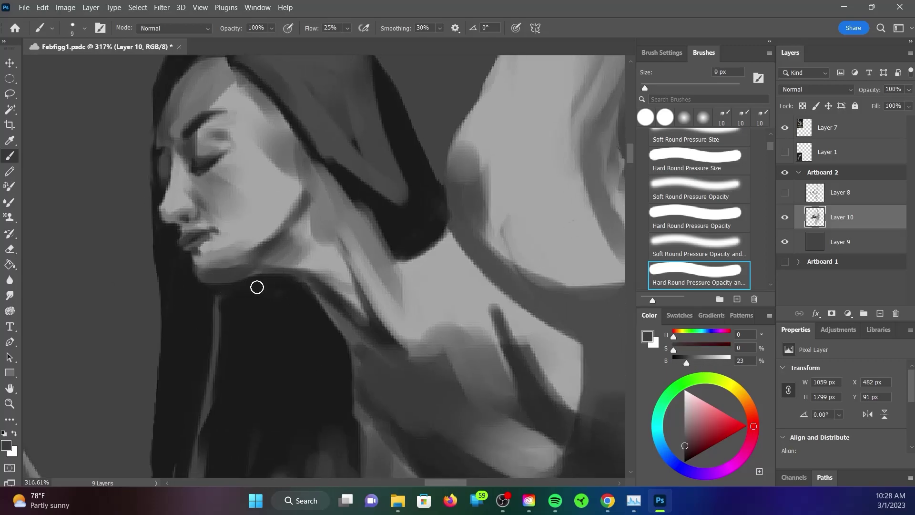
pyautogui.keyDown('alt'); pyautogui.click(257, 281); pyautogui.keyUp('alt')
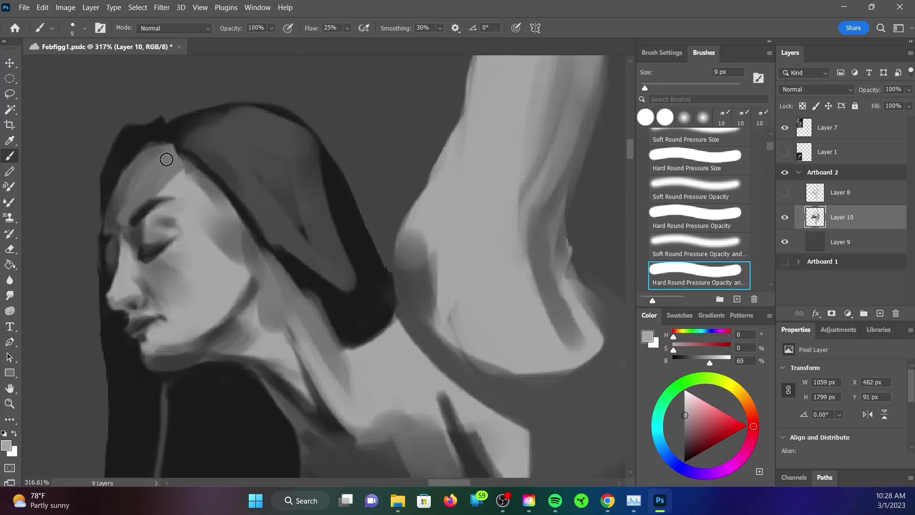
pyautogui.moveTo(213, 249); pyautogui.dragTo(174, 213)
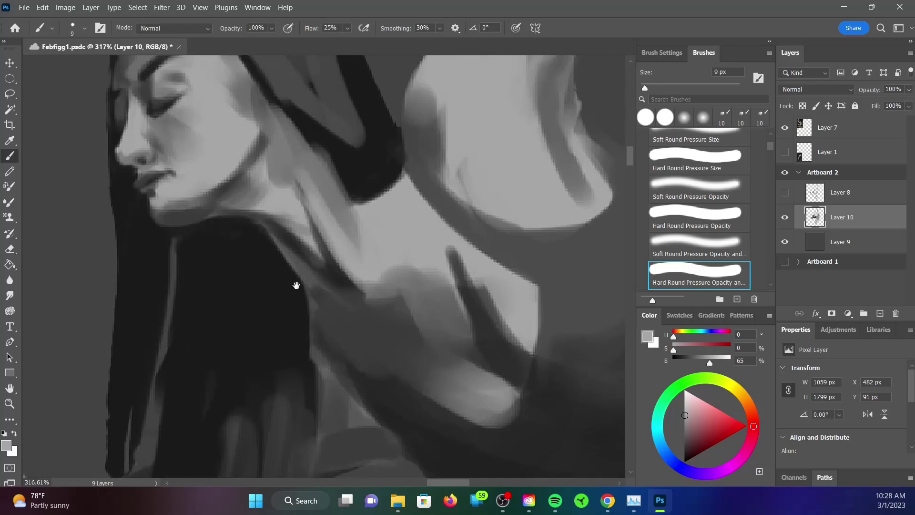
pyautogui.keyDown('alt'); pyautogui.click(174, 213); pyautogui.keyUp('alt')
pyautogui.keyDown('alt'); pyautogui.click(184, 262); pyautogui.keyUp('alt')
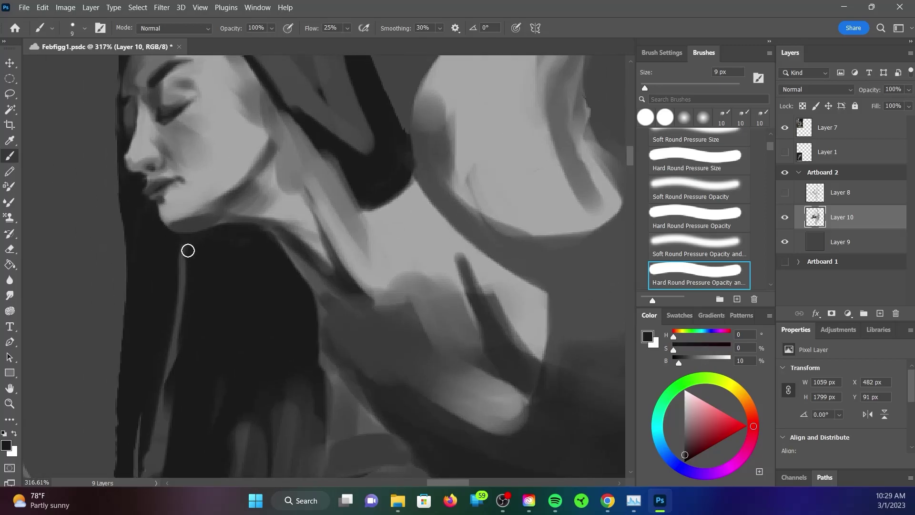
# Step: Paint mid-dark leotard grey over the light patch on the chest
pyautogui.scroll(-5, 187, 250)
pyautogui.scroll(4, 302, 341)
pyautogui.keyDown('alt'); pyautogui.click(347, 211); pyautogui.keyUp('alt')
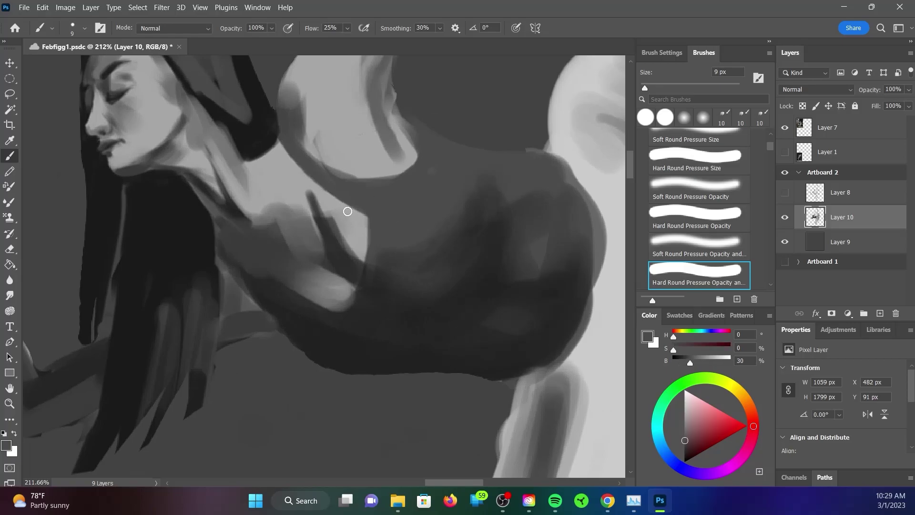
pyautogui.moveTo(347, 211)
pyautogui.mouseDown()
pyautogui.moveTo(364, 281)
pyautogui.moveTo(333, 292)
pyautogui.moveTo(312, 286)
pyautogui.mouseUp()
pyautogui.keyDown('alt'); pyautogui.click(369, 225); pyautogui.keyUp('alt')
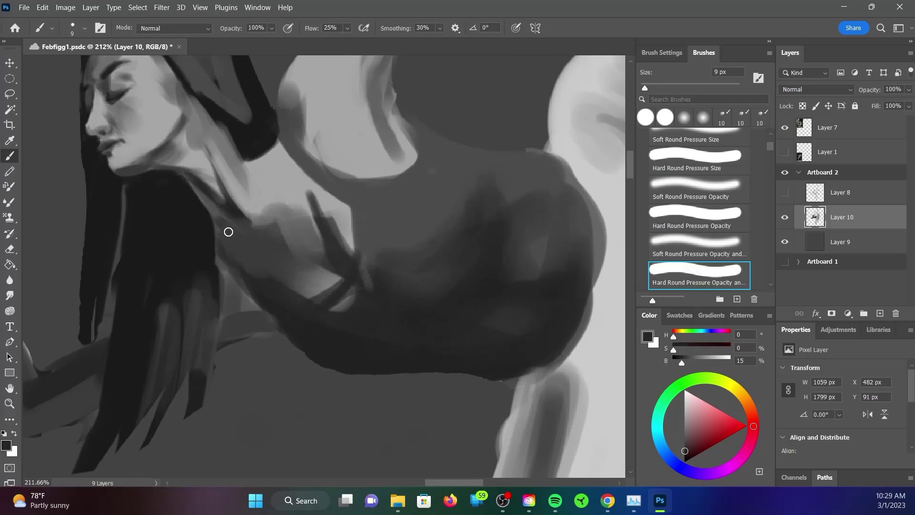
pyautogui.scroll(-4, 463, 309)
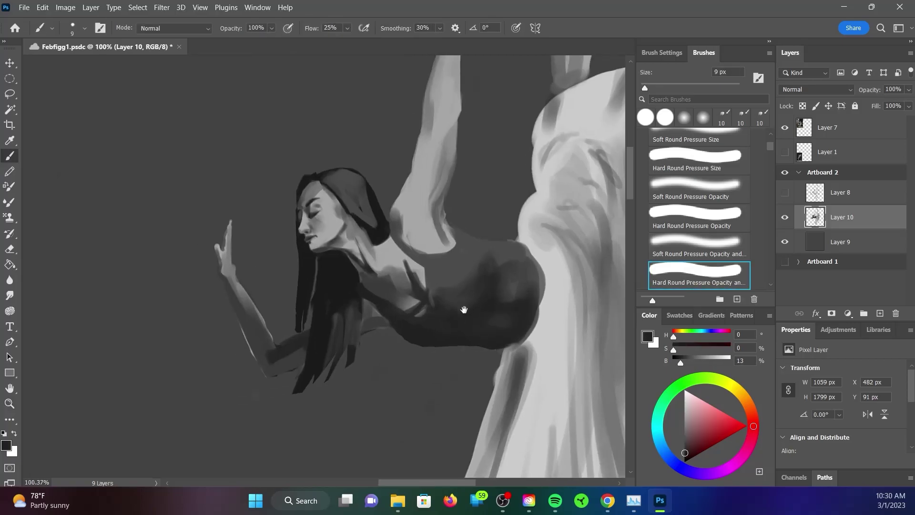
pyautogui.scroll(3, 400, 398)
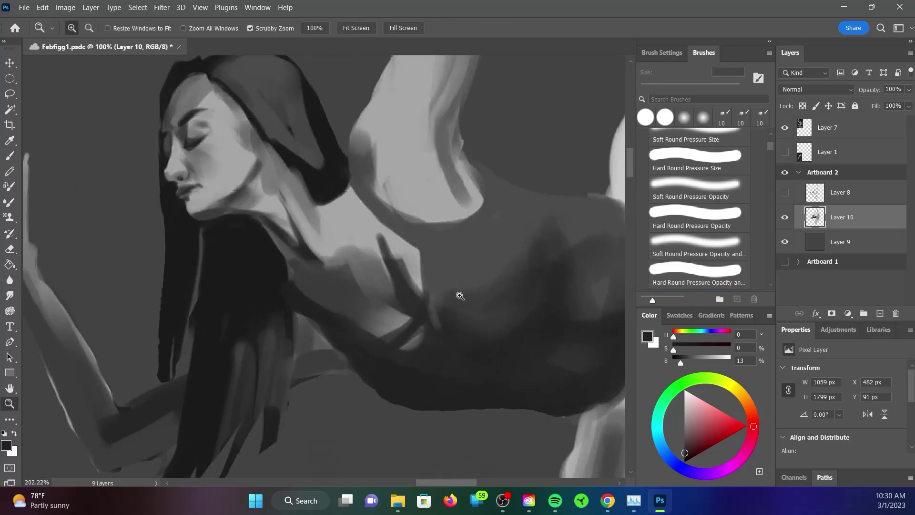
# Step: With a larger brush, shade along the leotard's lower edge
pyautogui.press(']')
pyautogui.press(']')
pyautogui.press(']')
pyautogui.keyDown('alt'); pyautogui.click(414, 281); pyautogui.keyUp('alt')
pyautogui.moveTo(413, 286); pyautogui.dragTo(414, 281)
pyautogui.keyDown('alt'); pyautogui.click(381, 257); pyautogui.keyUp('alt')
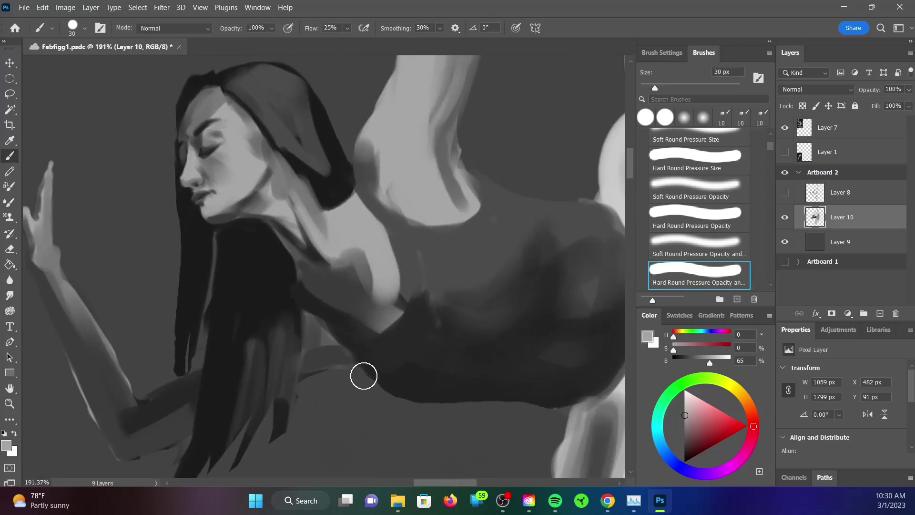
pyautogui.scroll(-4, 420, 409)
pyautogui.scroll(3, 420, 409)
pyautogui.scroll(2, 399, 355)
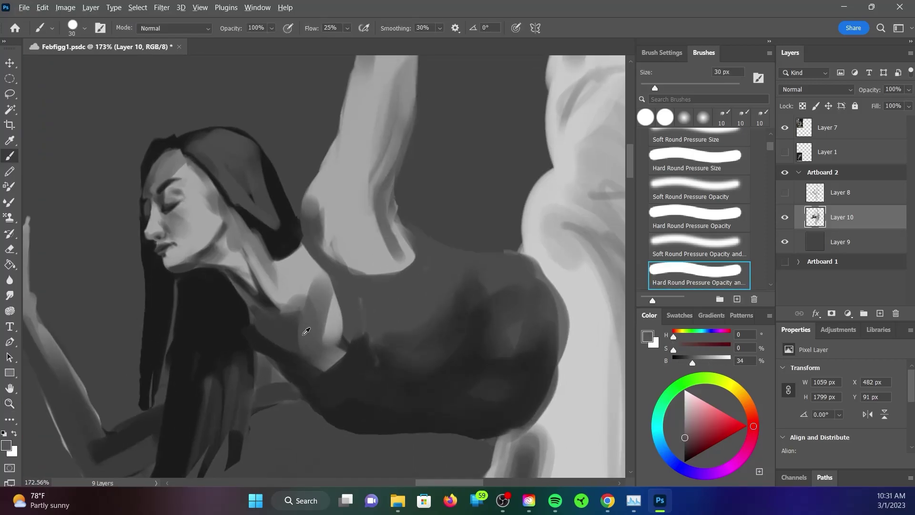
# Step: Paint light grey strokes on the shoulder and neck, then save the painting
pyautogui.keyDown('alt'); pyautogui.click(240, 308); pyautogui.keyUp('alt')
pyautogui.press('[')
pyautogui.press('[')
pyautogui.keyDown('alt'); pyautogui.click(277, 265); pyautogui.keyUp('alt')
pyautogui.moveTo(290, 286); pyautogui.dragTo(324, 333)
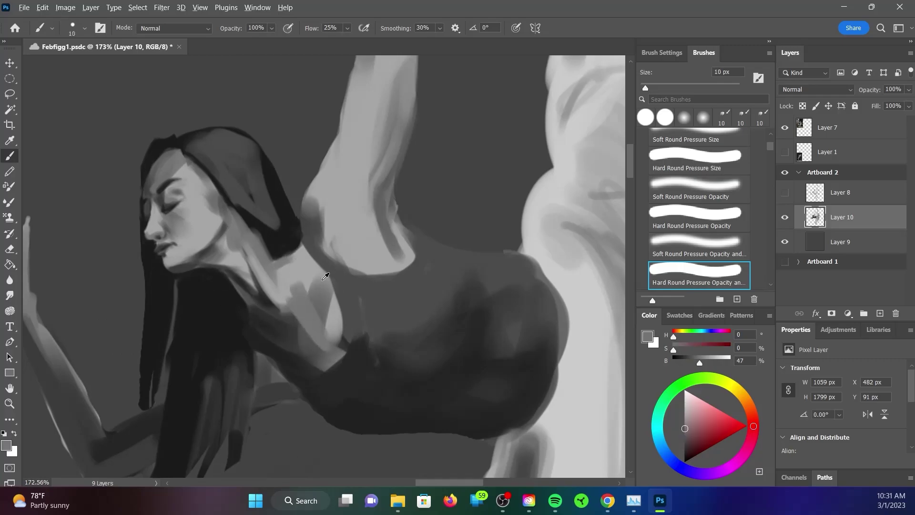
pyautogui.moveTo(334, 274); pyautogui.dragTo(344, 340)
pyautogui.hotkey('ctrl', 's')
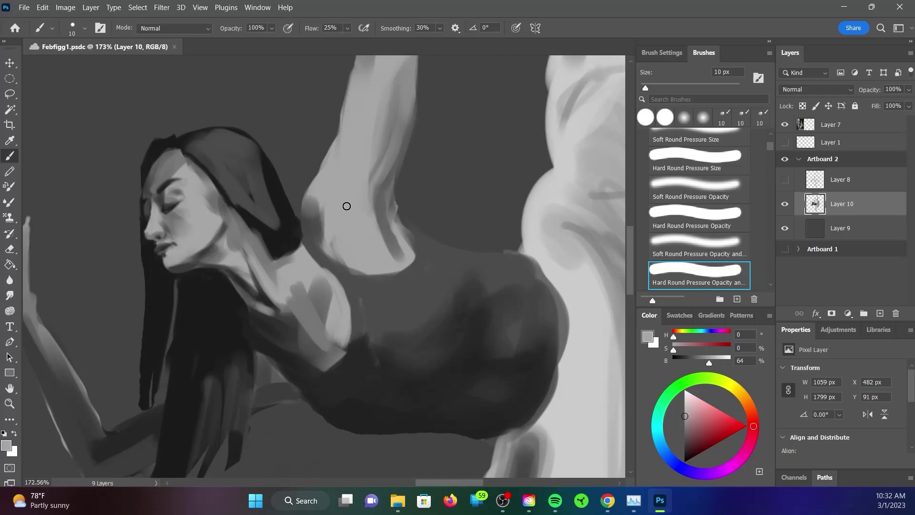
# Step: Darken the torso with broad leotard-grey strokes and lasso its lower edge
pyautogui.keyDown('alt'); pyautogui.click(347, 288); pyautogui.keyUp('alt')
pyautogui.moveTo(348, 300)
pyautogui.mouseDown()
pyautogui.moveTo(360, 363)
pyautogui.moveTo(445, 292)
pyautogui.moveTo(377, 400)
pyautogui.mouseUp()
pyautogui.press(']')
pyautogui.press(']')
pyautogui.press('l')
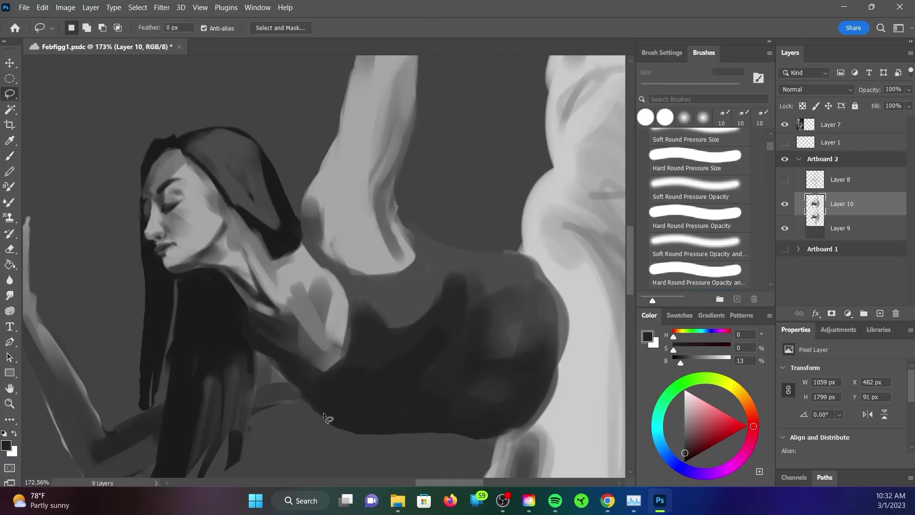
pyautogui.moveTo(305, 403); pyautogui.dragTo(345, 433)
pyautogui.hotkey('ctrl', 'd')
pyautogui.press('b')
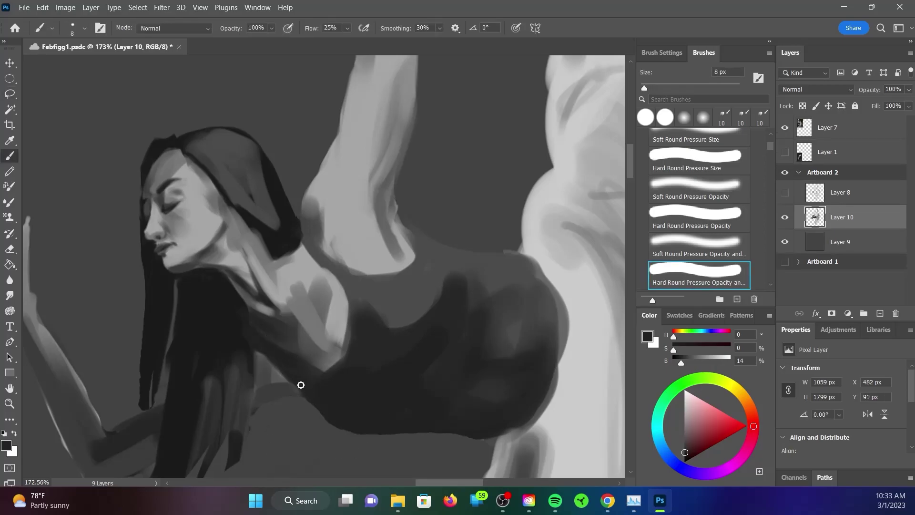
# Step: Paint lighter grey over the shoulder and darken the neck and hair beside it
pyautogui.keyDown('alt'); pyautogui.click(325, 348); pyautogui.keyUp('alt')
pyautogui.press(']')
pyautogui.moveTo(320, 360)
pyautogui.mouseDown()
pyautogui.moveTo(271, 347)
pyautogui.moveTo(329, 353)
pyautogui.moveTo(274, 321)
pyautogui.moveTo(190, 235)
pyautogui.mouseUp()
pyautogui.keyDown('alt'); pyautogui.click(305, 340); pyautogui.keyUp('alt')
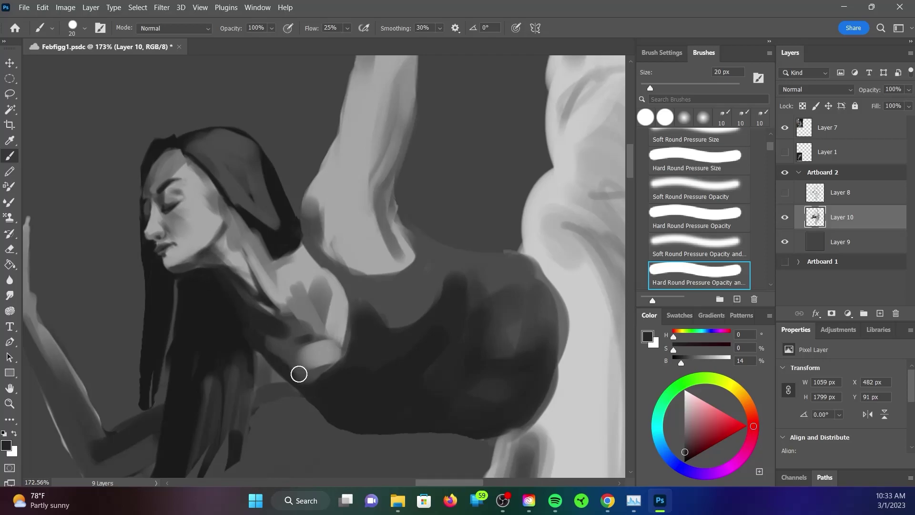
pyautogui.moveTo(319, 377); pyautogui.dragTo(290, 369)
# Step: Paint light grey folds into the skirt with a larger brush
pyautogui.keyDown('alt'); pyautogui.click(419, 241); pyautogui.keyUp('alt')
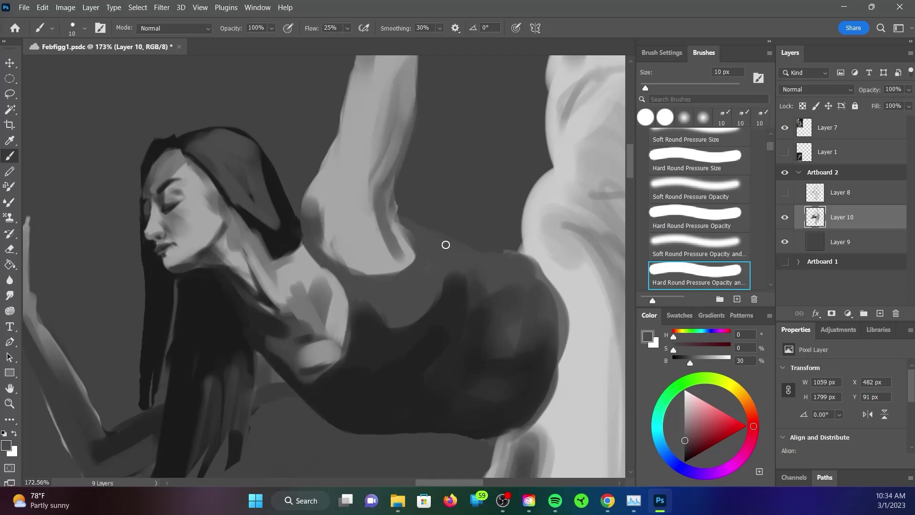
pyautogui.hscroll(5, 429, 257)
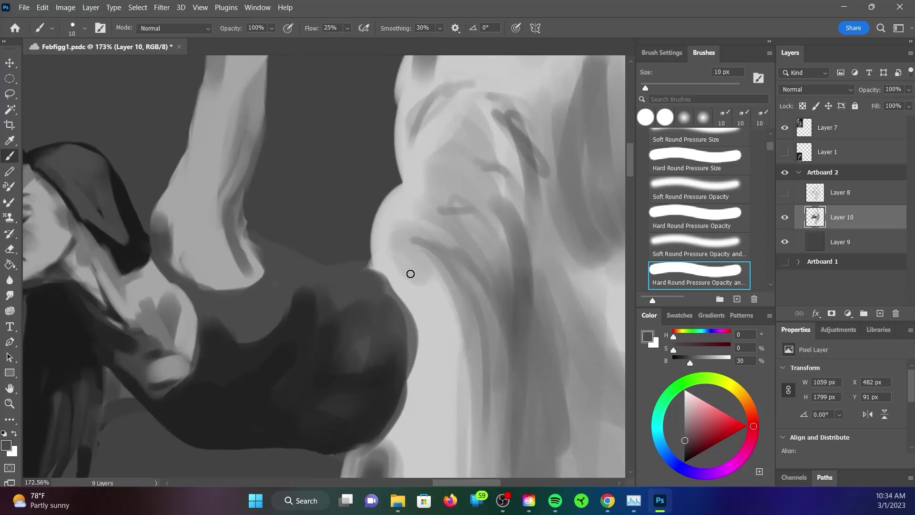
pyautogui.click(713, 361)
pyautogui.press(']')
pyautogui.press(']')
pyautogui.press(']')
pyautogui.moveTo(435, 199); pyautogui.dragTo(435, 217)
pyautogui.moveTo(534, 205); pyautogui.dragTo(444, 276)
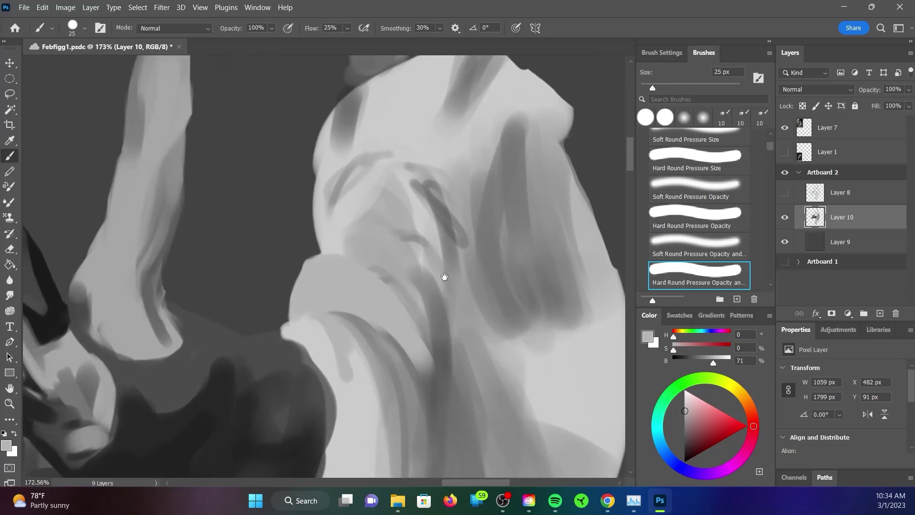
pyautogui.scroll(-5, 444, 277)
pyautogui.scroll(-5, 486, 292)
pyautogui.scroll(-5, 496, 280)
# Step: Lighten the right side of the skirt and paint the lower leg further down
pyautogui.keyDown('alt'); pyautogui.click(535, 281); pyautogui.keyUp('alt')
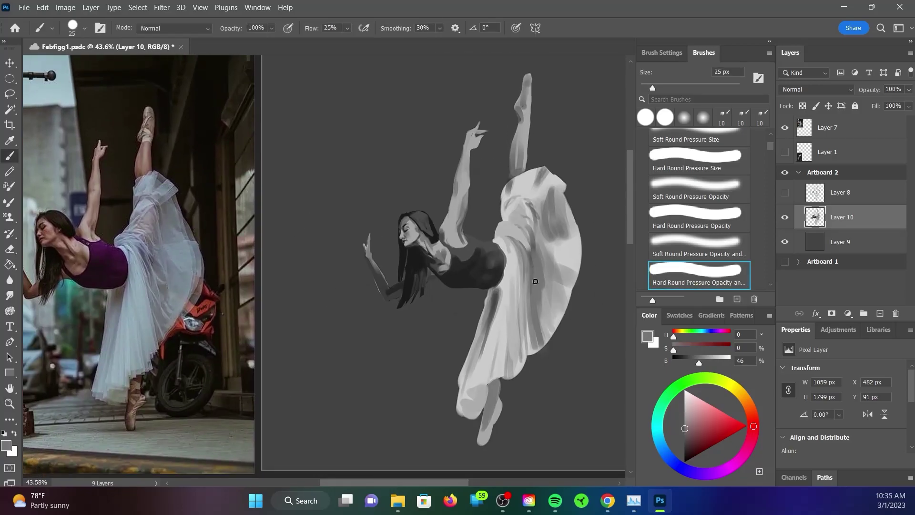
pyautogui.press(']')
pyautogui.press(']')
pyautogui.press(']')
pyautogui.moveTo(562, 256); pyautogui.dragTo(547, 298)
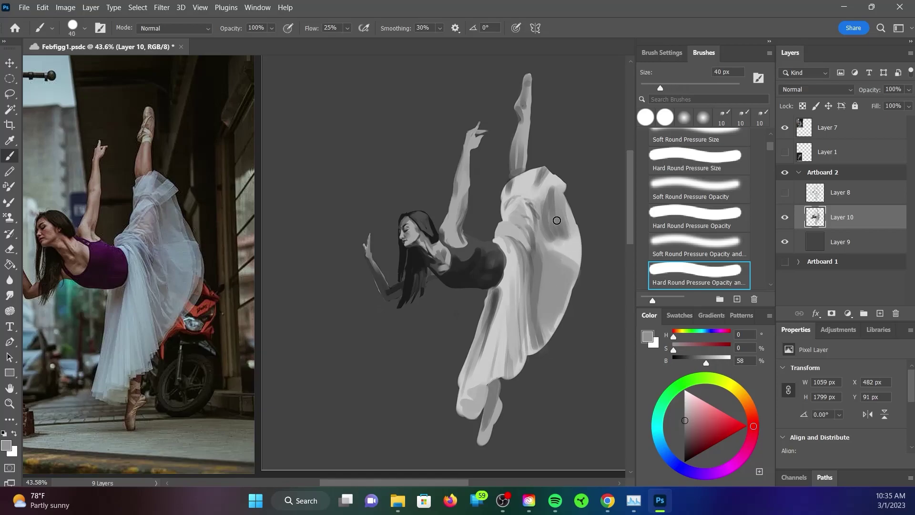
pyautogui.scroll(3, 481, 382)
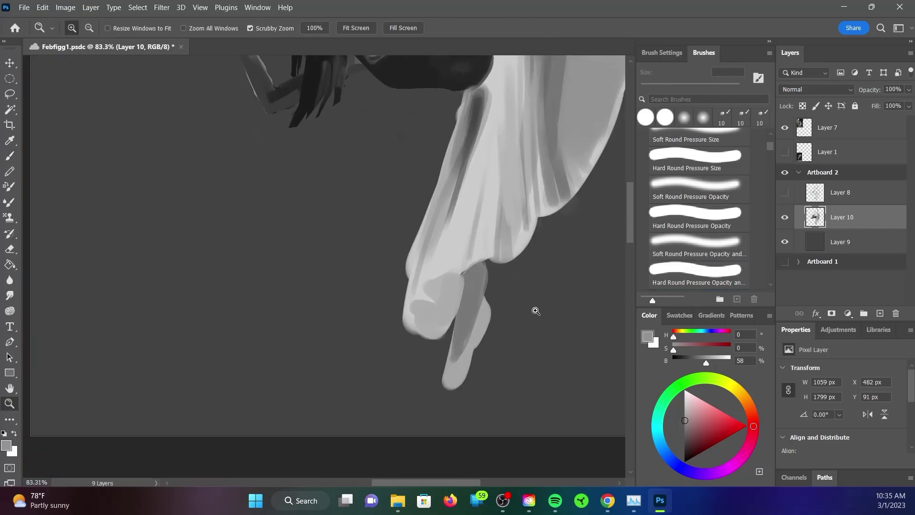
pyautogui.keyDown('alt'); pyautogui.click(461, 296); pyautogui.keyUp('alt')
pyautogui.moveTo(462, 297)
pyautogui.mouseDown()
pyautogui.moveTo(447, 380)
pyautogui.moveTo(470, 341)
pyautogui.moveTo(438, 342)
pyautogui.mouseUp()
pyautogui.press(']')
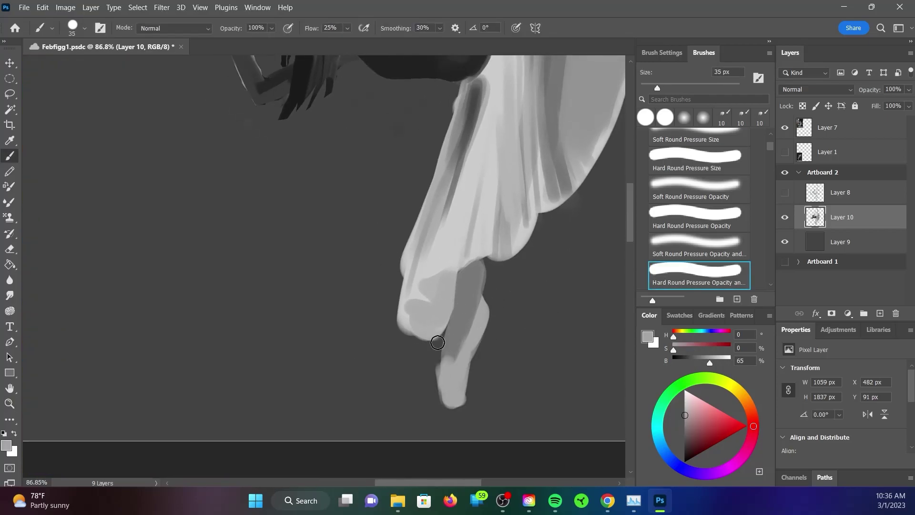
pyautogui.moveTo(460, 277)
pyautogui.mouseDown()
pyautogui.moveTo(386, 336)
pyautogui.moveTo(381, 468)
pyautogui.mouseUp()
# Step: Add dark shading along the lower leg, a light stroke on the toe, and lasso the ankle front
pyautogui.keyDown('alt'); pyautogui.click(422, 329); pyautogui.keyUp('alt')
pyautogui.press('[')
pyautogui.press('[')
pyautogui.press('[')
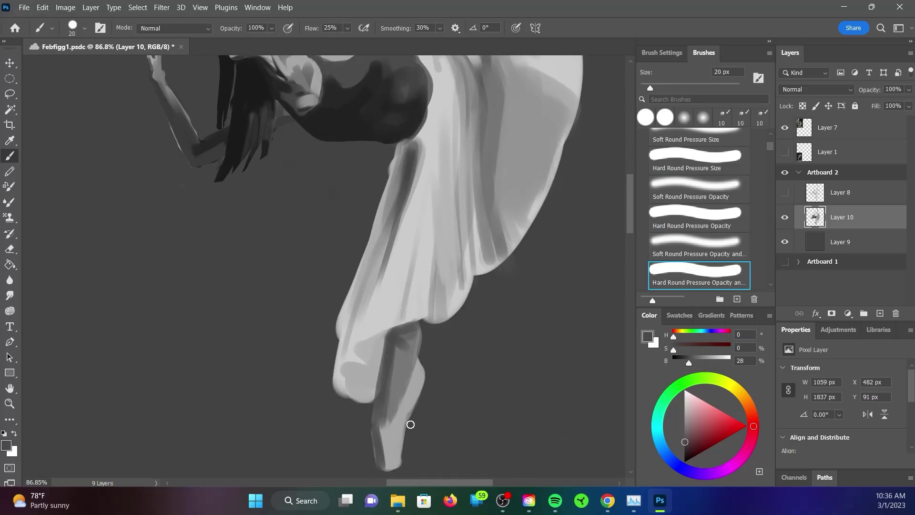
pyautogui.moveTo(414, 402); pyautogui.dragTo(405, 418)
pyautogui.keyDown('alt'); pyautogui.click(418, 379); pyautogui.keyUp('alt')
pyautogui.moveTo(419, 365); pyautogui.dragTo(436, 379)
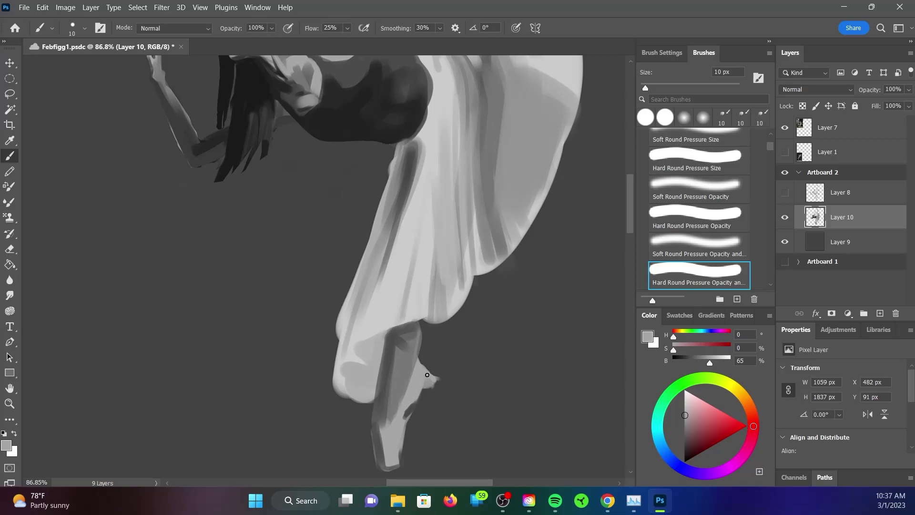
pyautogui.keyDown('alt'); pyautogui.click(413, 408); pyautogui.keyUp('alt')
pyautogui.moveTo(406, 406); pyautogui.dragTo(418, 396)
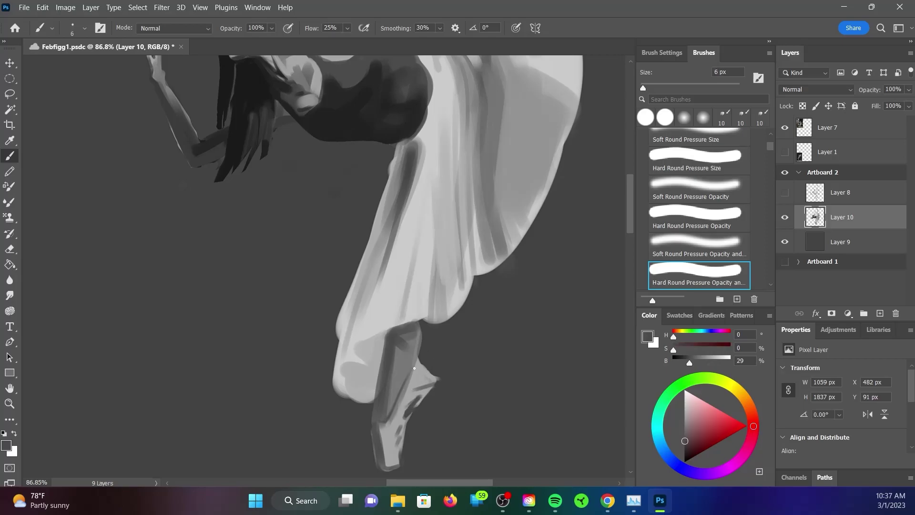
pyautogui.press('l')
pyautogui.moveTo(419, 321); pyautogui.dragTo(398, 334)
# Step: Scale the lassoed foot down to about 79% and move it lower
pyautogui.hotkey('ctrl', 'd')
pyautogui.press('b')
pyautogui.keyDown('alt'); pyautogui.click(404, 357); pyautogui.keyUp('alt')
pyautogui.press('l')
pyautogui.hotkey('ctrl', 't')
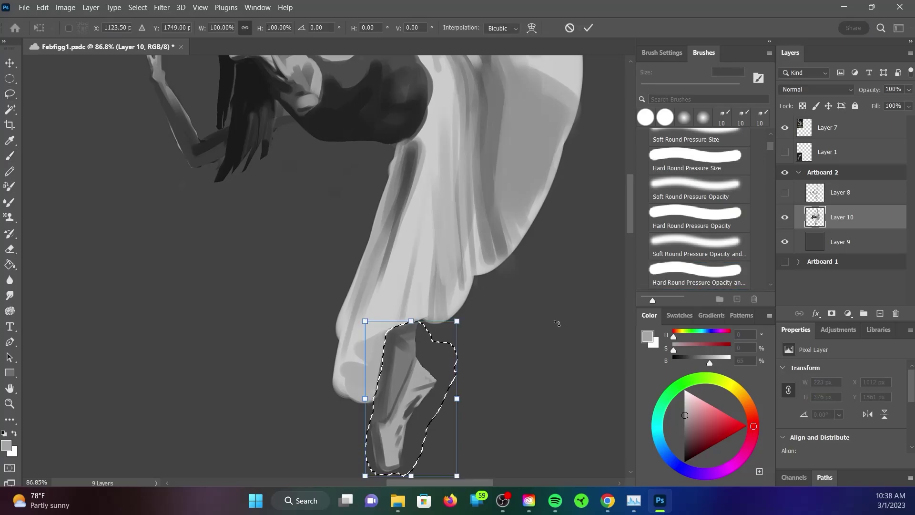
pyautogui.moveTo(459, 479); pyautogui.dragTo(440, 443)
pyautogui.moveTo(408, 374)
pyautogui.mouseDown()
pyautogui.moveTo(412, 392)
pyautogui.moveTo(382, 360)
pyautogui.mouseUp()
pyautogui.press('Return')
pyautogui.hotkey('ctrl', 'd')
# Step: Paint light ribbon strokes across the shoe and fill the gap between hem and shoe
pyautogui.press('b')
pyautogui.scroll(3, 443, 331)
pyautogui.moveTo(391, 311)
pyautogui.mouseDown()
pyautogui.moveTo(429, 286)
pyautogui.moveTo(415, 288)
pyautogui.moveTo(438, 288)
pyautogui.mouseUp()
pyautogui.keyDown('alt'); pyautogui.click(403, 253); pyautogui.keyUp('alt')
pyautogui.moveTo(404, 253)
pyautogui.mouseDown()
pyautogui.moveTo(436, 243)
pyautogui.moveTo(436, 267)
pyautogui.mouseUp()
pyautogui.keyDown('alt'); pyautogui.click(393, 264); pyautogui.keyUp('alt')
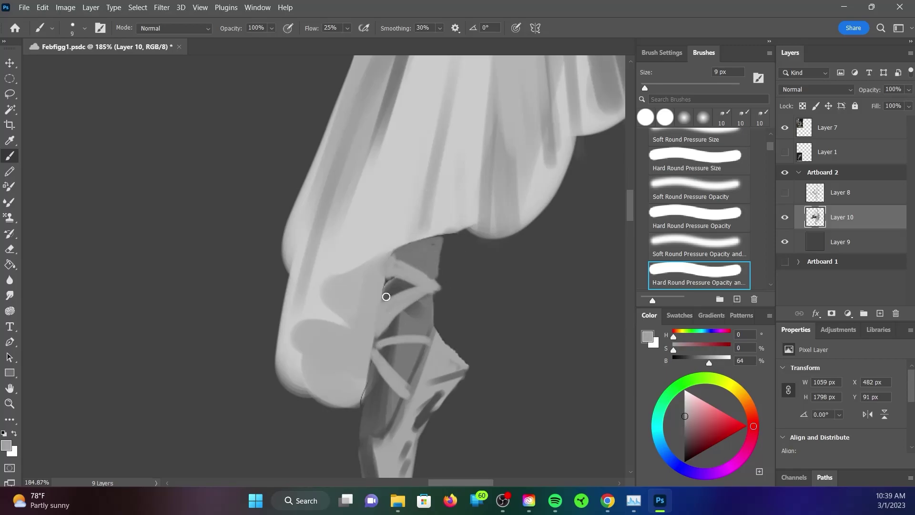
# Step: Shade the pointe shoe with a darker grey using a larger brush
pyautogui.keyDown('alt'); pyautogui.click(405, 251); pyautogui.keyUp('alt')
pyautogui.press(']')
pyautogui.press(']')
pyautogui.hotkey('ctrl', '0')
pyautogui.scroll(3, 495, 303)
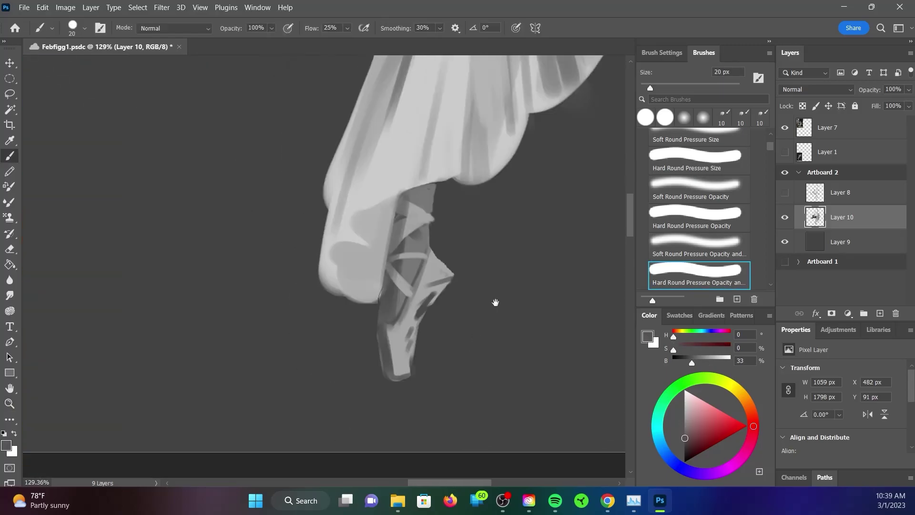
pyautogui.moveTo(410, 314); pyautogui.dragTo(392, 391)
pyautogui.hotkey('ctrl', '0')
pyautogui.scroll(1, 409, 339)
# Step: Smooth the skirt edge beside the bodice with grey strokes and darken its left edge
pyautogui.keyDown('alt'); pyautogui.click(409, 339); pyautogui.keyUp('alt')
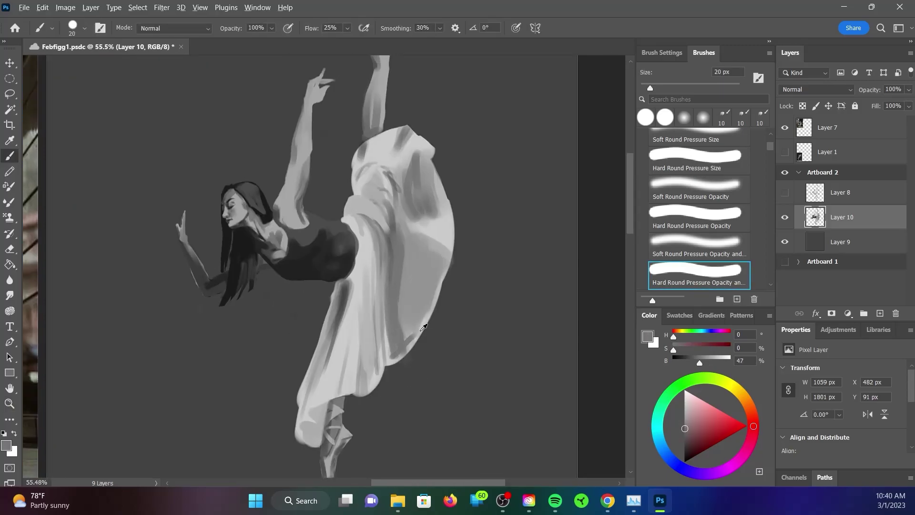
pyautogui.keyDown('alt'); pyautogui.click(405, 317); pyautogui.keyUp('alt')
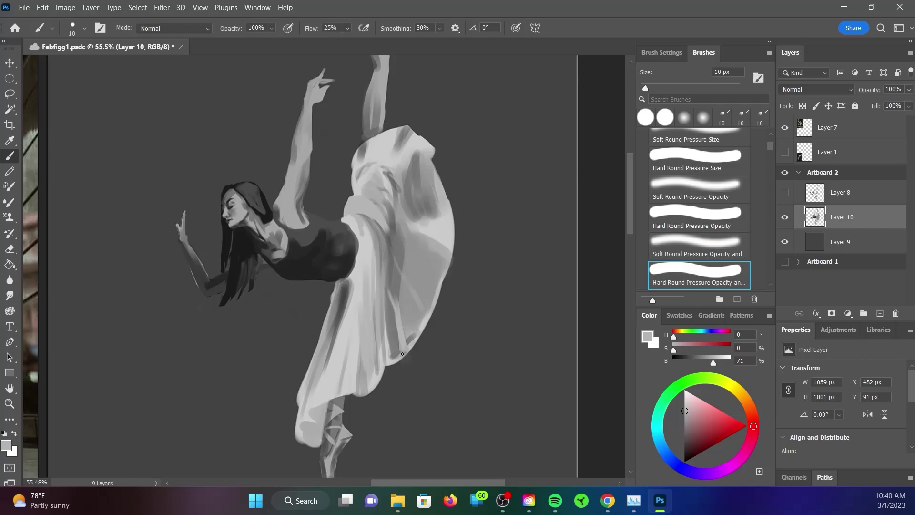
pyautogui.keyDown('alt'); pyautogui.click(345, 192); pyautogui.keyUp('alt')
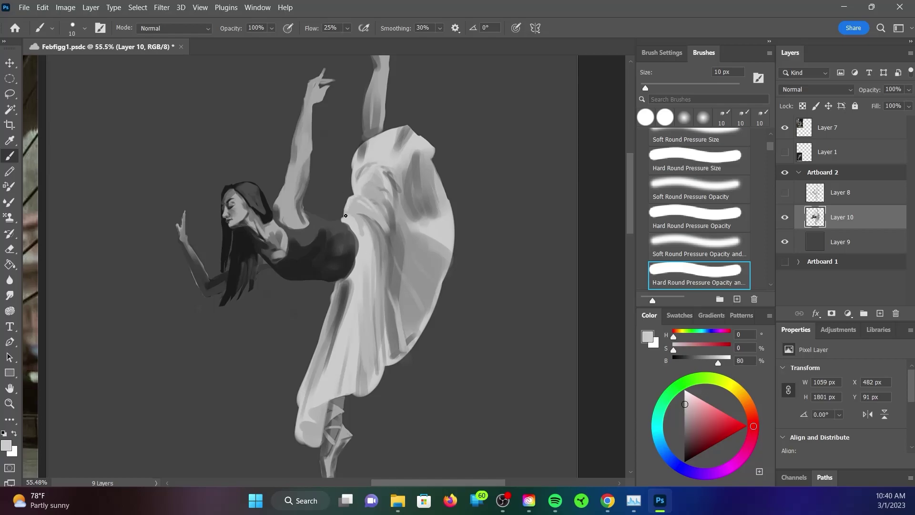
pyautogui.keyDown('alt'); pyautogui.click(345, 215); pyautogui.keyUp('alt')
pyautogui.moveTo(355, 267); pyautogui.dragTo(350, 305)
pyautogui.moveTo(357, 262)
pyautogui.mouseDown()
pyautogui.moveTo(369, 254)
pyautogui.moveTo(328, 347)
pyautogui.mouseUp()
pyautogui.keyDown('alt'); pyautogui.click(400, 284); pyautogui.keyUp('alt')
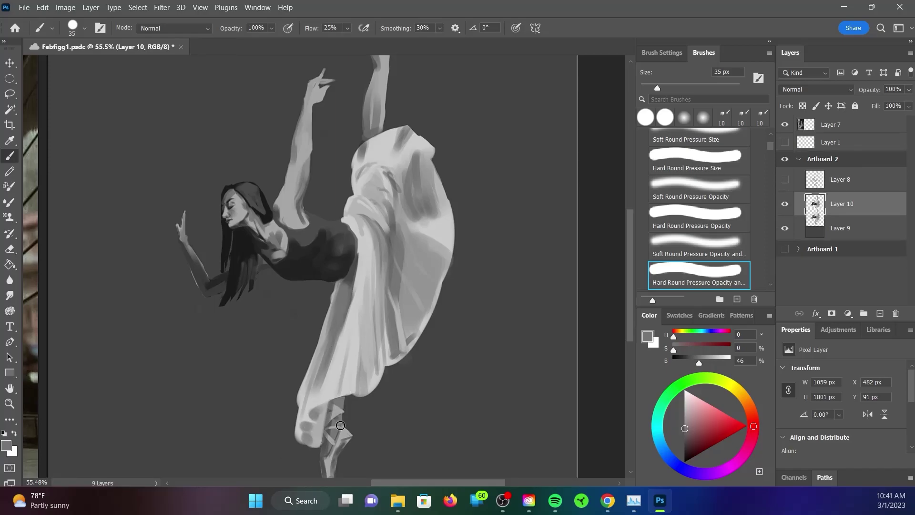
# Step: Touch up the lower-left skirt edge with a smaller mid-grey brush
pyautogui.scroll(2, 340, 425)
pyautogui.scroll(4, 384, 247)
pyautogui.keyDown('alt'); pyautogui.click(313, 251); pyautogui.keyUp('alt')
pyautogui.press('[')
pyautogui.press('[')
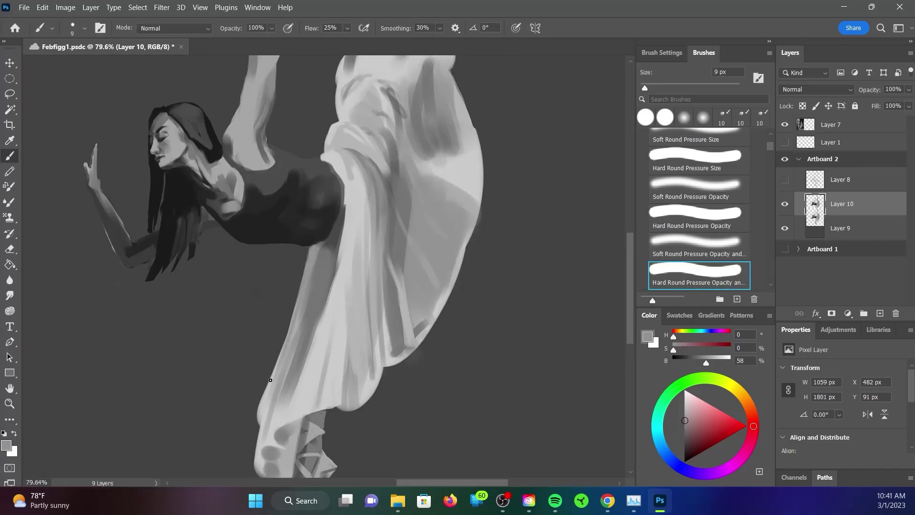
pyautogui.moveTo(256, 422); pyautogui.dragTo(245, 455)
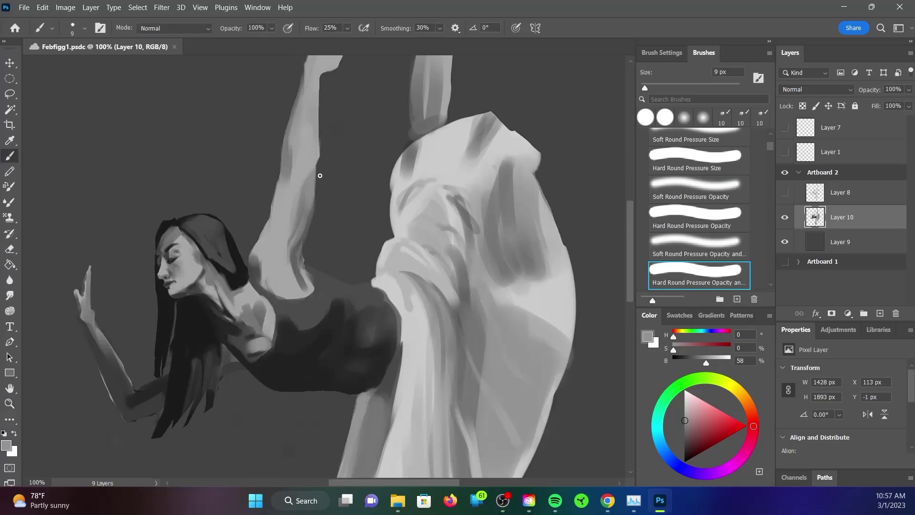
pyautogui.press('l')
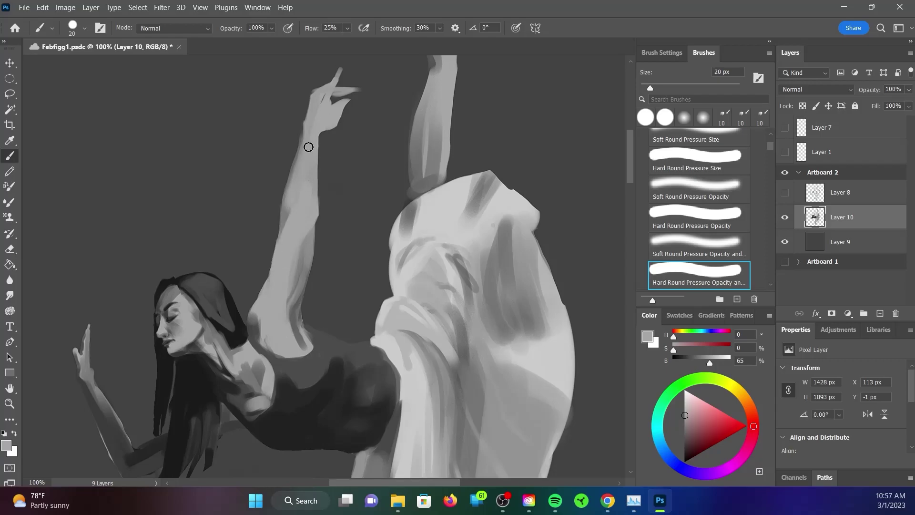
# Step: Lasso a thin strip along the arm's edge, then lighten the wrist's left edge
pyautogui.press('l')
pyautogui.moveTo(302, 131); pyautogui.dragTo(288, 184)
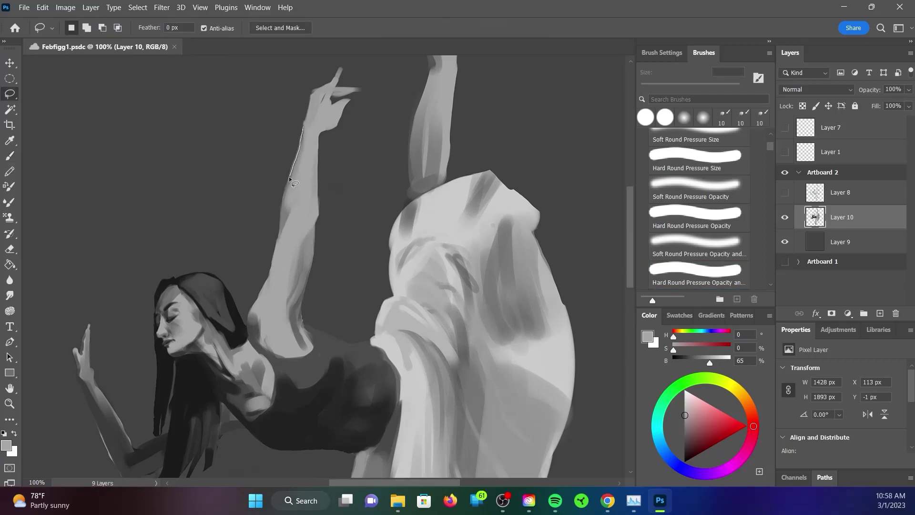
pyautogui.hotkey('ctrl', 'd')
pyautogui.scroll(3, 342, 115)
pyautogui.press('b')
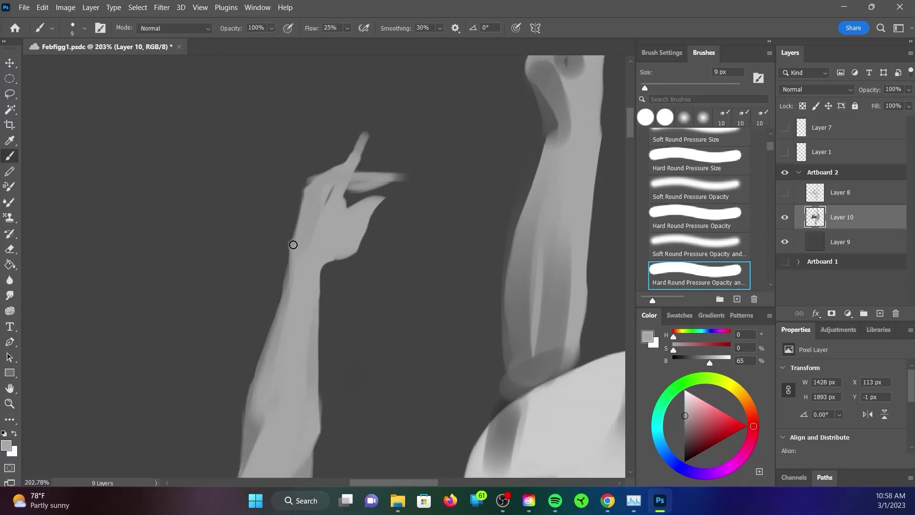
pyautogui.moveTo(292, 241); pyautogui.dragTo(301, 237)
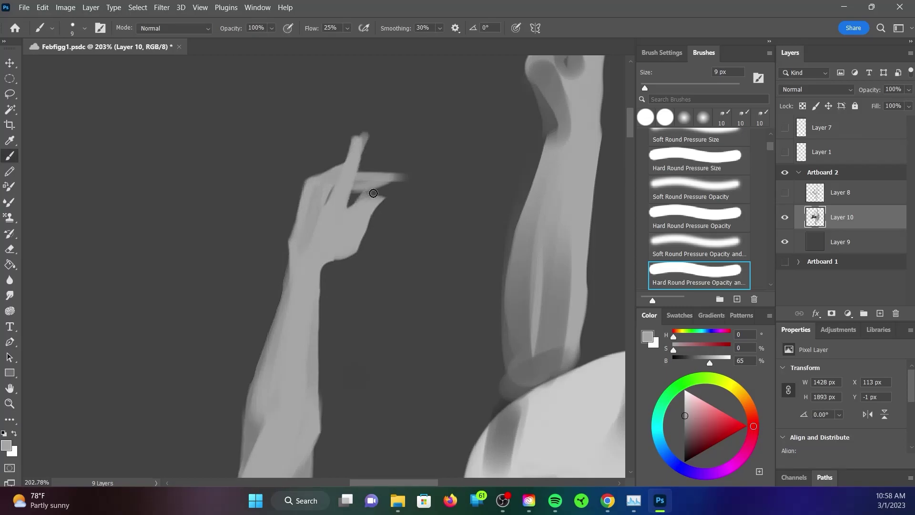
# Step: Repaint the horizontal finger with a smaller brush and shade along it in darker grey
pyautogui.press('[')
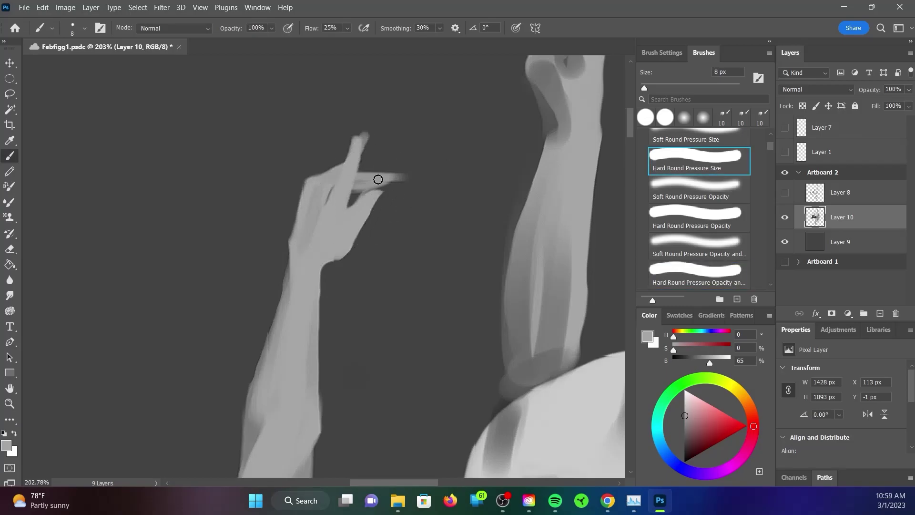
pyautogui.moveTo(355, 184); pyautogui.dragTo(391, 178)
pyautogui.moveTo(375, 210)
pyautogui.mouseDown()
pyautogui.moveTo(378, 183)
pyautogui.moveTo(397, 191)
pyautogui.mouseUp()
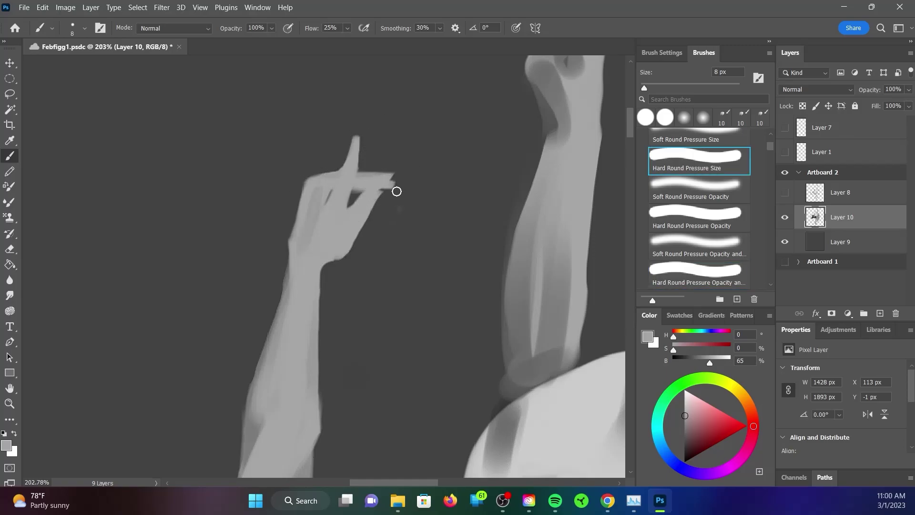
pyautogui.keyDown('alt'); pyautogui.click(303, 239); pyautogui.keyUp('alt')
pyautogui.moveTo(303, 232); pyautogui.dragTo(313, 207)
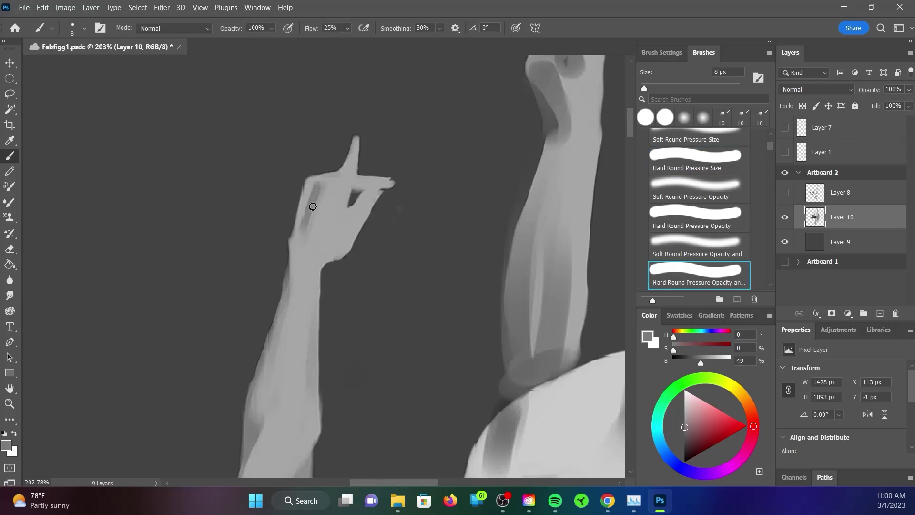
# Step: Bring the face and armpit into view and paint a dark line along the shoulder
pyautogui.moveTo(311, 387); pyautogui.dragTo(308, 242)
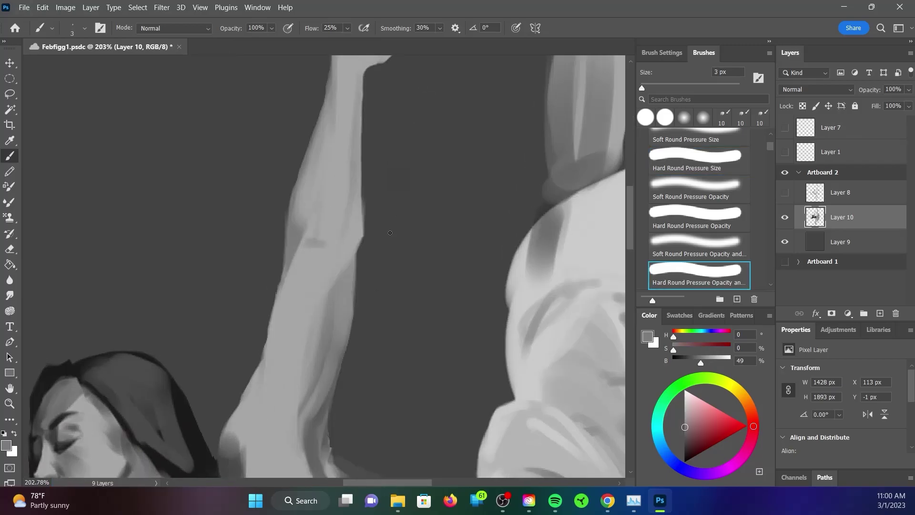
pyautogui.moveTo(367, 358); pyautogui.dragTo(376, 253)
pyautogui.keyDown('alt'); pyautogui.click(341, 149); pyautogui.keyUp('alt')
pyautogui.press(',')
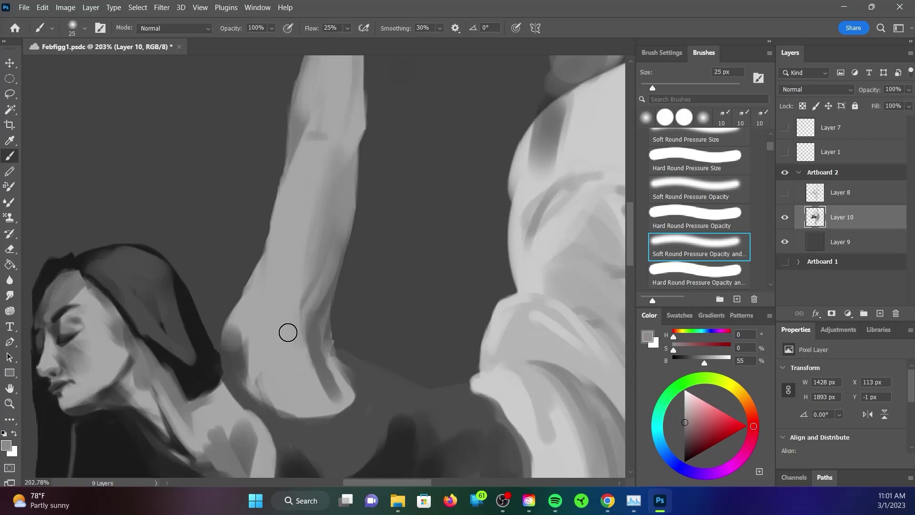
pyautogui.press('.')
pyautogui.keyDown('alt'); pyautogui.click(343, 352); pyautogui.keyUp('alt')
pyautogui.scroll(-2, 365, 374)
pyautogui.hscroll(-2, 365, 374)
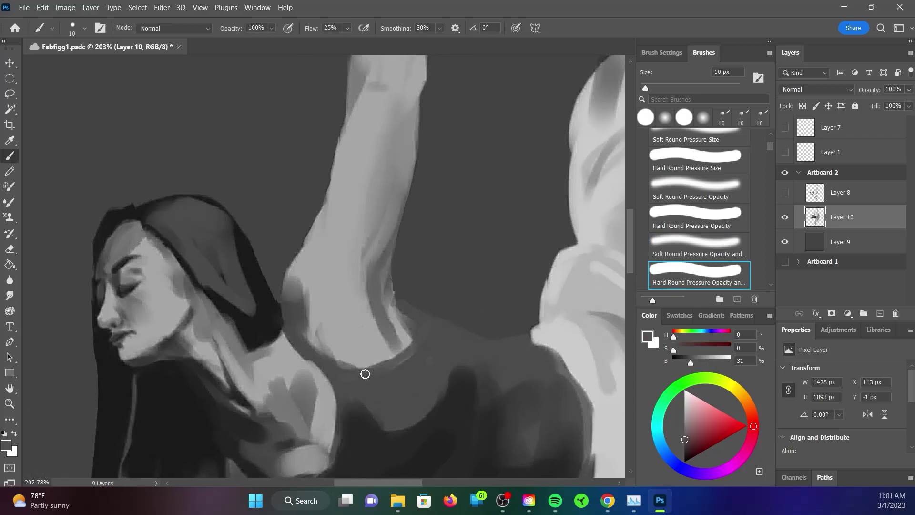
pyautogui.keyDown('alt'); pyautogui.click(384, 335); pyautogui.keyUp('alt')
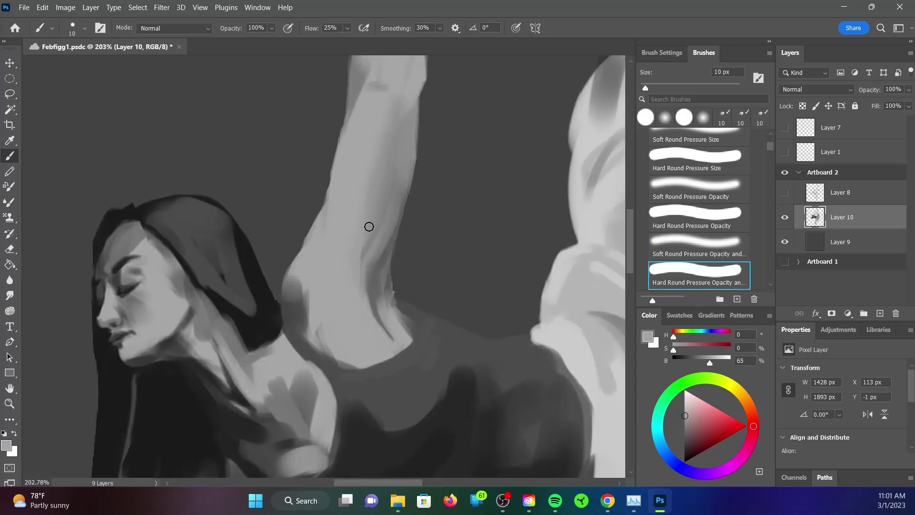
pyautogui.keyDown('alt'); pyautogui.click(355, 373); pyautogui.keyUp('alt')
pyautogui.moveTo(350, 367); pyautogui.dragTo(301, 333)
# Step: Draw a very dark outline along the shoulder edge to define the strap
pyautogui.keyDown('alt'); pyautogui.click(306, 357); pyautogui.keyUp('alt')
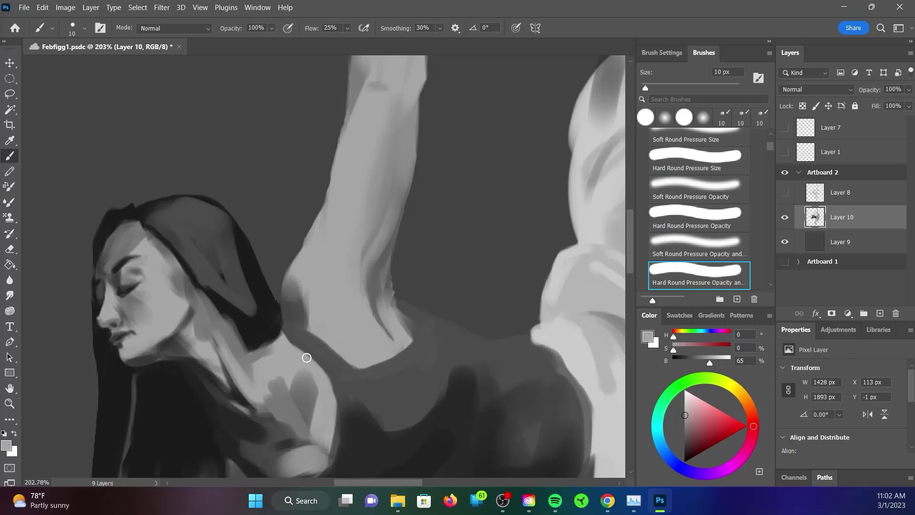
pyautogui.keyDown('alt'); pyautogui.click(372, 372); pyautogui.keyUp('alt')
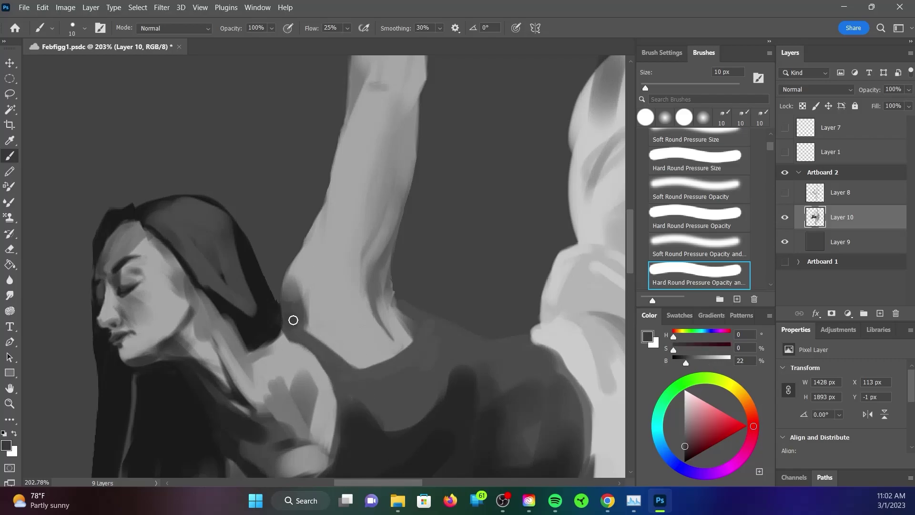
pyautogui.moveTo(282, 331); pyautogui.dragTo(317, 356)
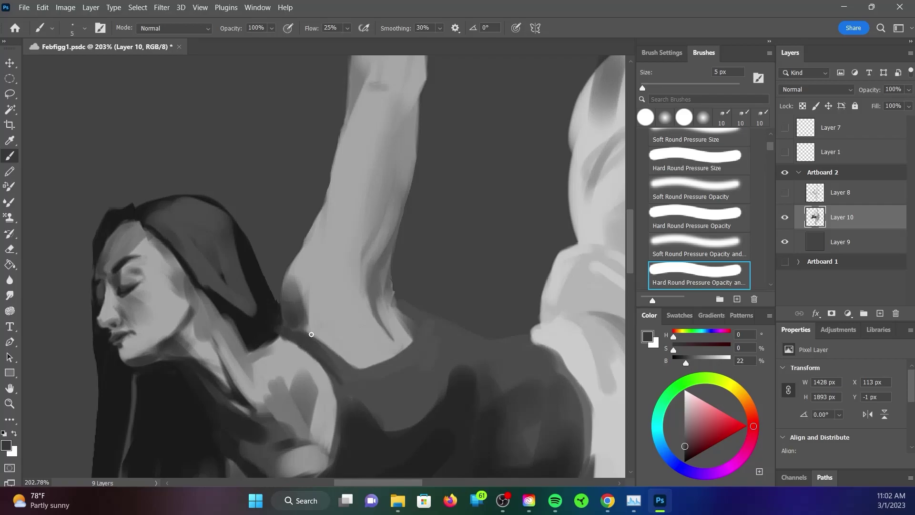
pyautogui.keyDown('alt'); pyautogui.click(337, 333); pyautogui.keyUp('alt')
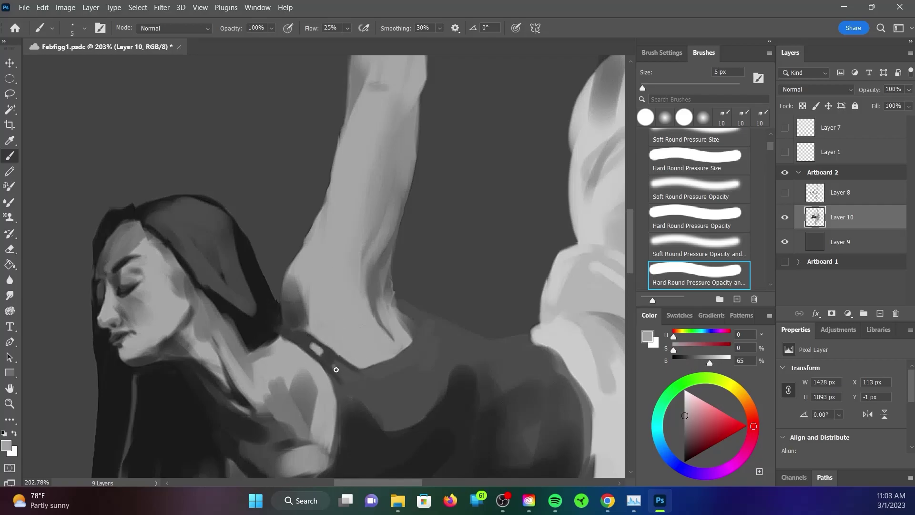
pyautogui.scroll(-5, 579, 279)
pyautogui.scroll(5, 444, 320)
# Step: Lasso thin strips along the upper arm edge and hair strands, then deselect
pyautogui.keyDown('alt'); pyautogui.click(444, 320); pyautogui.keyUp('alt')
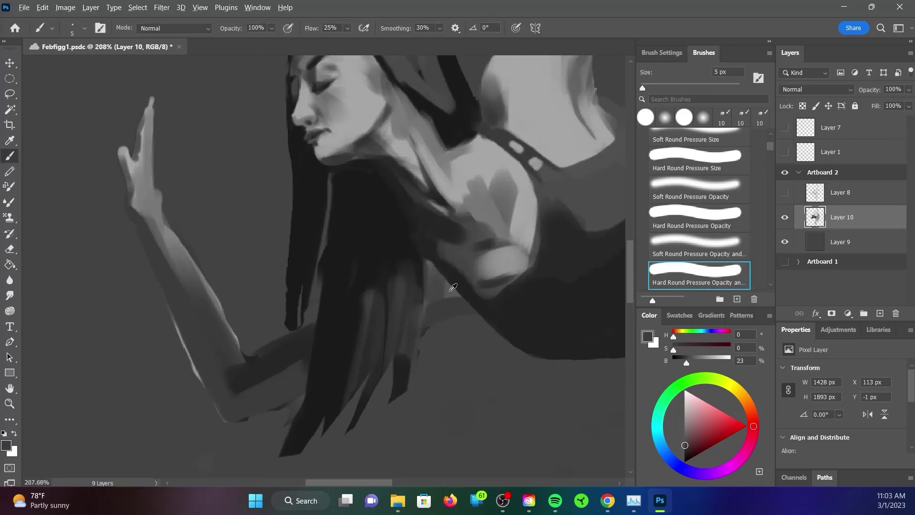
pyautogui.keyDown('alt'); pyautogui.click(508, 257); pyautogui.keyUp('alt')
pyautogui.press('l')
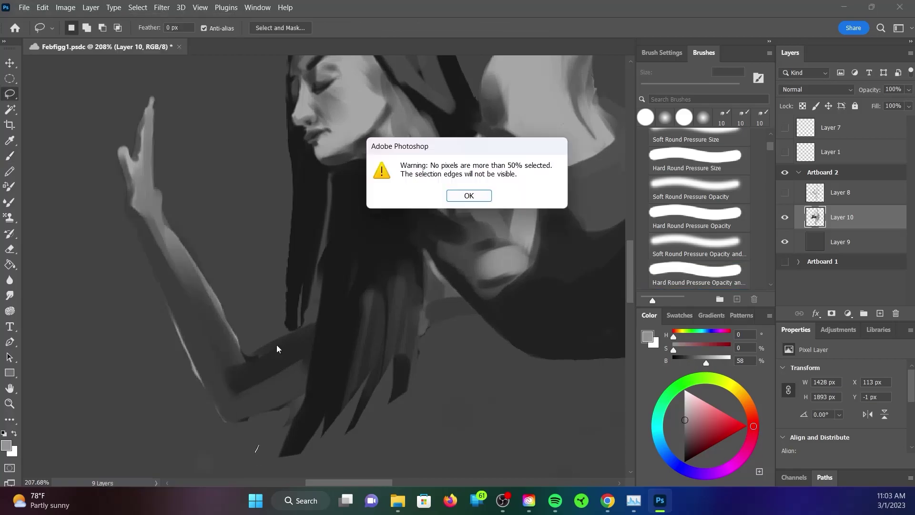
pyautogui.press('Return')
pyautogui.moveTo(280, 332)
pyautogui.mouseDown()
pyautogui.moveTo(259, 358)
pyautogui.moveTo(305, 333)
pyautogui.mouseUp()
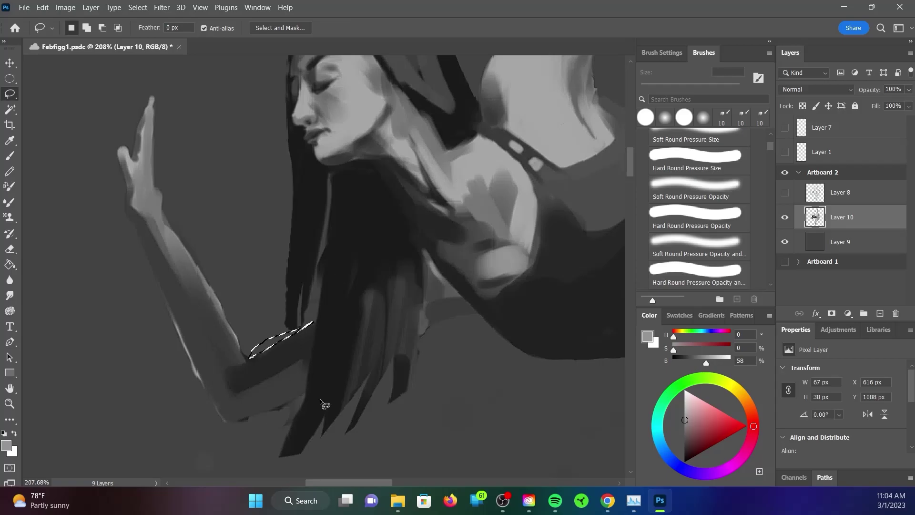
pyautogui.moveTo(333, 387); pyautogui.dragTo(327, 409)
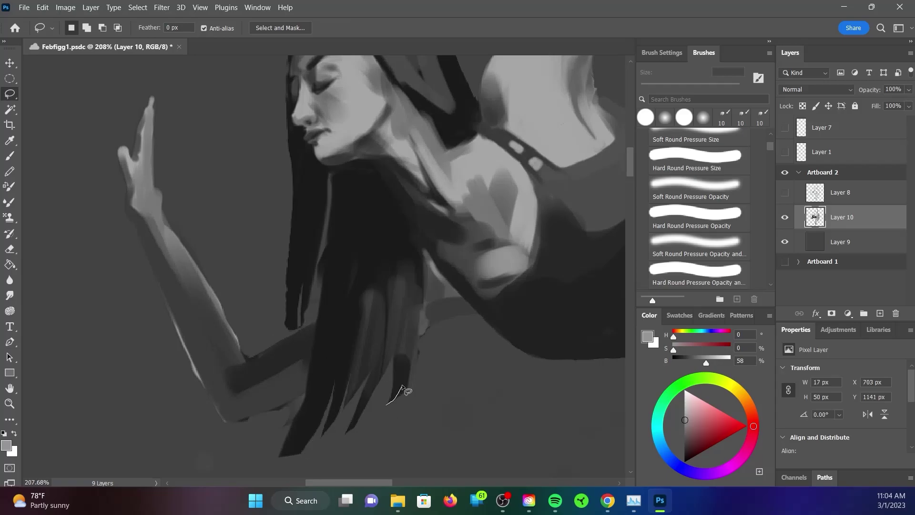
pyautogui.moveTo(402, 387); pyautogui.dragTo(411, 343)
pyautogui.hotkey('ctrl', 'd')
pyautogui.moveTo(376, 483); pyautogui.dragTo(370, 482)
pyautogui.press('b')
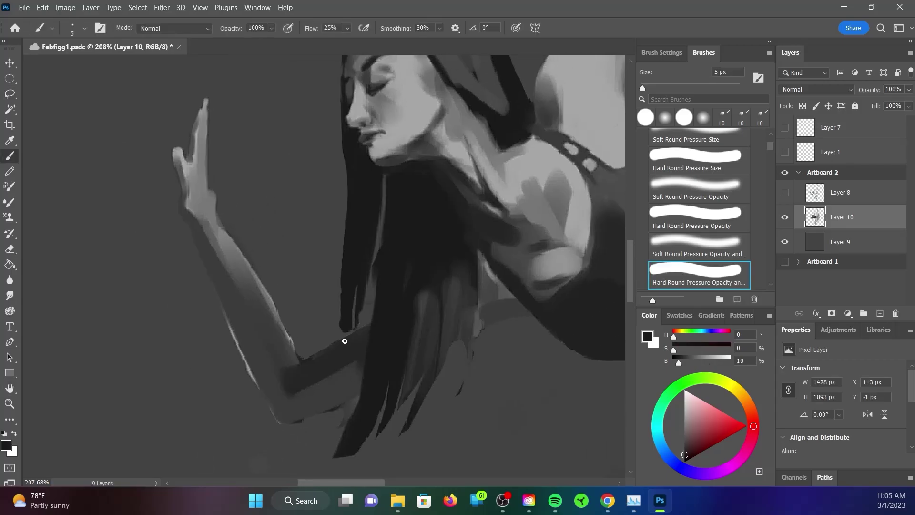
# Step: Paint dark strokes along the lower arm with a larger brush
pyautogui.press(']')
pyautogui.press(']')
pyautogui.press(']')
pyautogui.moveTo(315, 363); pyautogui.dragTo(357, 390)
pyautogui.keyDown('alt'); pyautogui.click(286, 341); pyautogui.keyUp('alt')
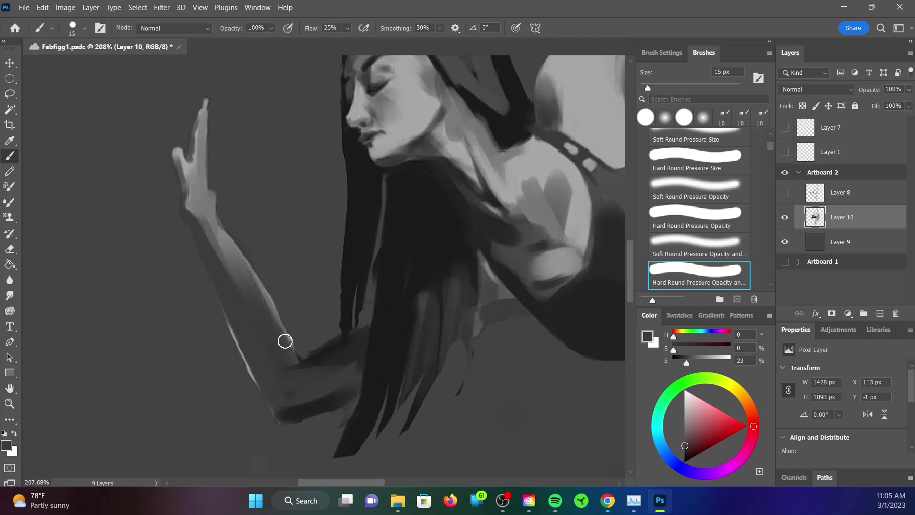
pyautogui.moveTo(286, 341); pyautogui.dragTo(254, 351)
# Step: Trace the arm's outer edge with the Lasso and delete that sliver
pyautogui.press('l')
pyautogui.click(232, 333)
pyautogui.press('Return')
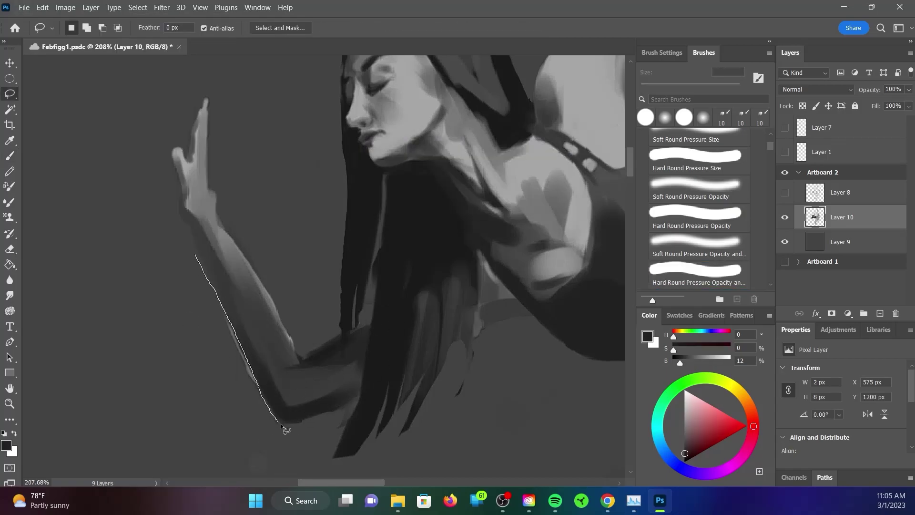
pyautogui.moveTo(353, 424); pyautogui.dragTo(195, 255)
pyautogui.press('Delete')
pyautogui.hotkey('ctrl', 'd')
pyautogui.press('b')
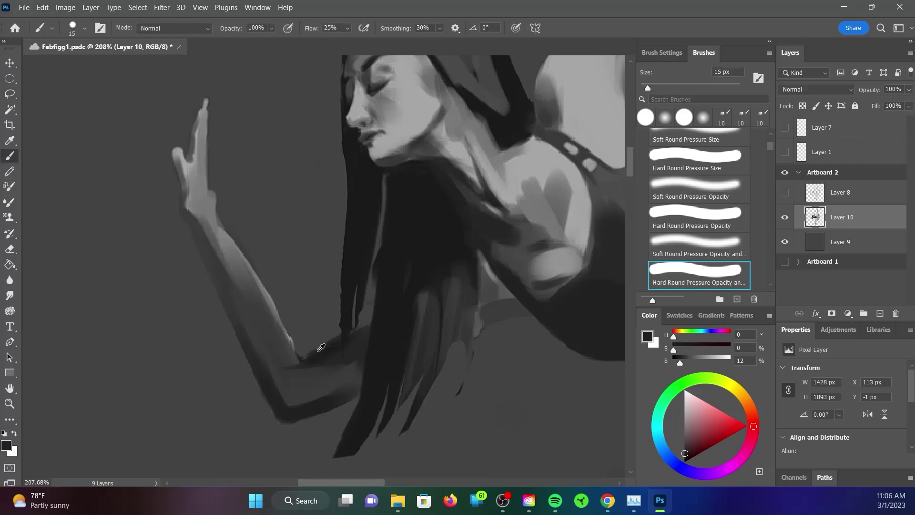
# Step: Repaint the arm edge darker and shade along the elbow and forearm
pyautogui.moveTo(286, 353)
pyautogui.mouseDown()
pyautogui.moveTo(308, 384)
pyautogui.moveTo(367, 319)
pyautogui.mouseUp()
pyautogui.keyDown('alt'); pyautogui.click(308, 383); pyautogui.keyUp('alt')
pyautogui.moveTo(362, 362)
pyautogui.mouseDown()
pyautogui.moveTo(286, 401)
pyautogui.moveTo(210, 260)
pyautogui.mouseUp()
pyautogui.press('[')
pyautogui.press('[')
pyautogui.keyDown('alt'); pyautogui.click(298, 379); pyautogui.keyUp('alt')
pyautogui.keyDown('alt'); pyautogui.click(286, 362); pyautogui.keyUp('alt')
pyautogui.press('[')
pyautogui.moveTo(276, 341); pyautogui.dragTo(190, 176)
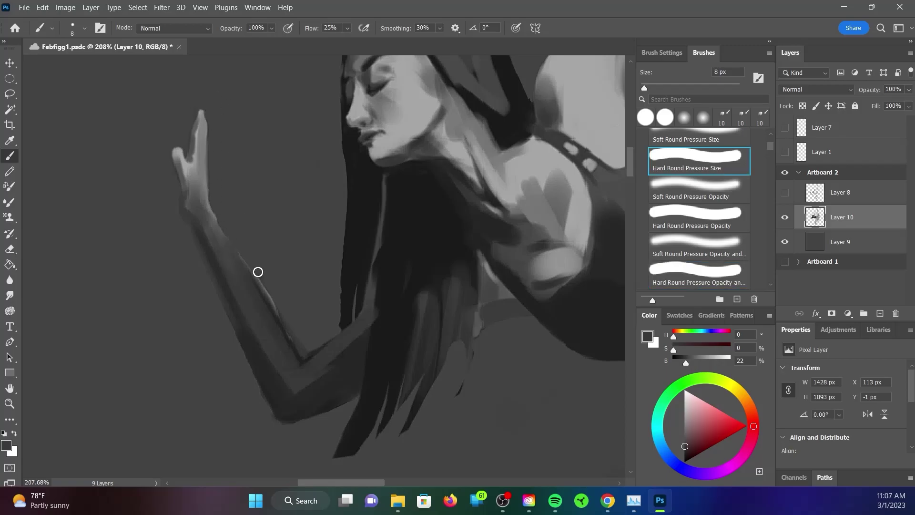
# Step: Darken the forearm's outer edge and the raised hand's fingers, brightening the leftmost finger
pyautogui.press('[')
pyautogui.keyDown('alt'); pyautogui.click(278, 330); pyautogui.keyUp('alt')
pyautogui.moveTo(222, 233)
pyautogui.mouseDown()
pyautogui.moveTo(209, 123)
pyautogui.moveTo(184, 203)
pyautogui.mouseUp()
pyautogui.moveTo(205, 109)
pyautogui.mouseDown()
pyautogui.moveTo(203, 174)
pyautogui.moveTo(178, 200)
pyautogui.moveTo(166, 173)
pyautogui.mouseUp()
pyautogui.keyDown('alt'); pyautogui.click(200, 181); pyautogui.keyUp('alt')
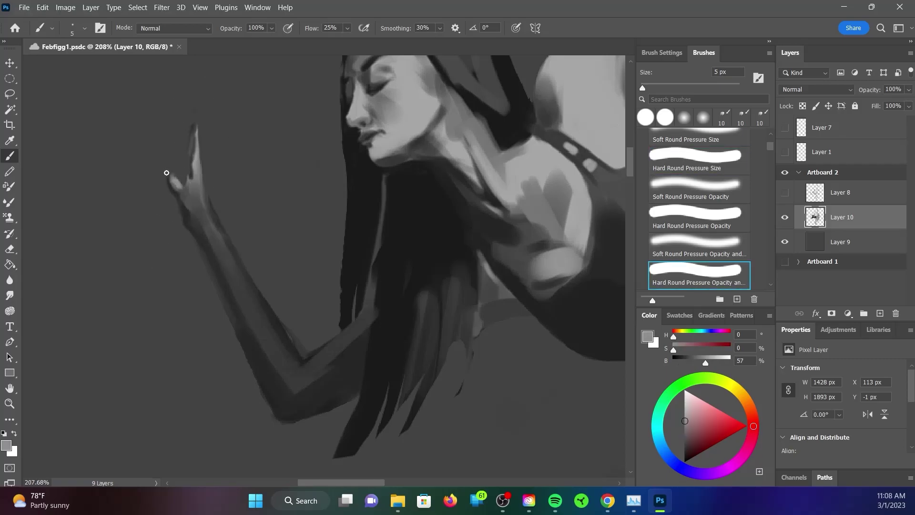
pyautogui.keyDown('alt'); pyautogui.click(194, 188); pyautogui.keyUp('alt')
pyautogui.press(']')
pyautogui.press(']')
pyautogui.press(']')
# Step: Lighten the dark patch on the shoulder and chest and darken the area under the bodice
pyautogui.scroll(-5, 245, 351)
pyautogui.scroll(4, 305, 295)
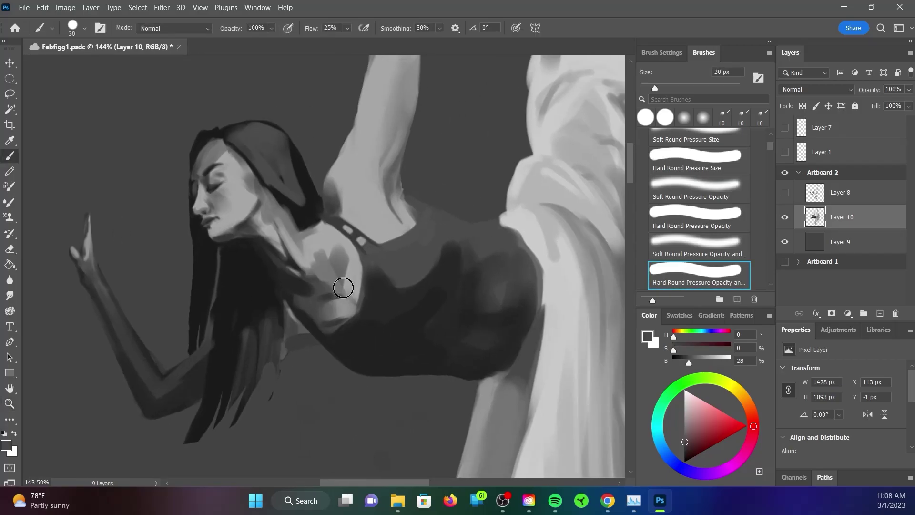
pyautogui.keyDown('alt'); pyautogui.click(319, 271); pyautogui.keyUp('alt')
pyautogui.moveTo(322, 229); pyautogui.dragTo(319, 305)
pyautogui.moveTo(344, 250)
pyautogui.mouseDown()
pyautogui.moveTo(335, 333)
pyautogui.moveTo(353, 298)
pyautogui.mouseUp()
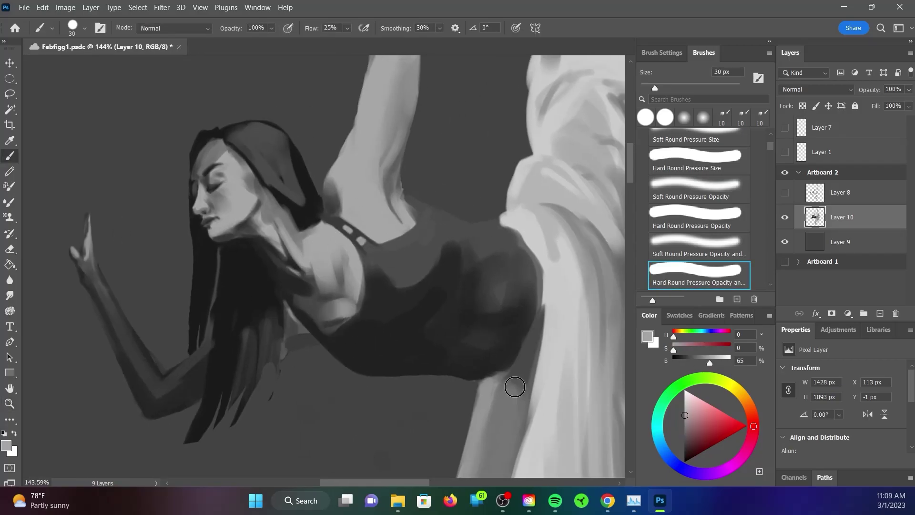
pyautogui.keyDown('alt'); pyautogui.click(355, 338); pyautogui.keyUp('alt')
pyautogui.moveTo(352, 333); pyautogui.dragTo(322, 326)
# Step: Paint darker strokes over the shoulder and add a near-black hair strand over the arm
pyautogui.keyDown('alt'); pyautogui.click(356, 272); pyautogui.keyUp('alt')
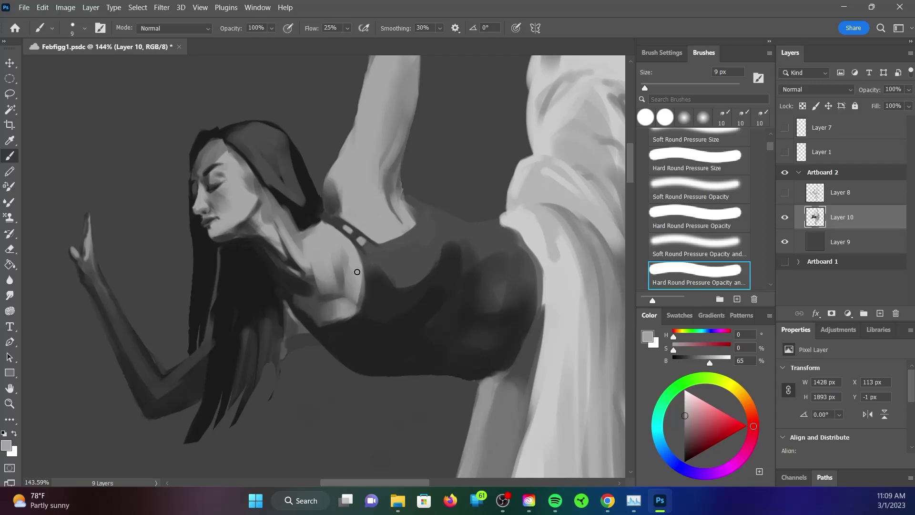
pyautogui.keyDown('alt'); pyautogui.click(324, 235); pyautogui.keyUp('alt')
pyautogui.press(']')
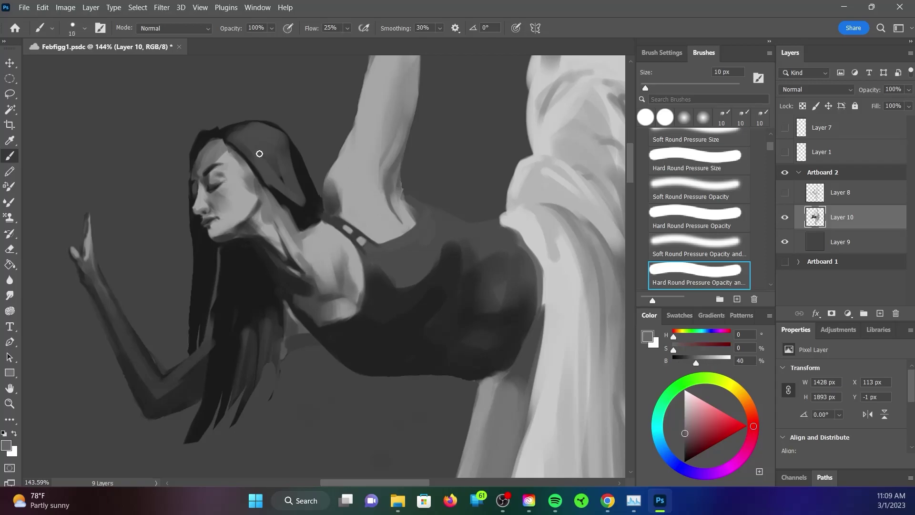
pyautogui.moveTo(300, 286); pyautogui.dragTo(298, 267)
pyautogui.keyDown('alt'); pyautogui.click(310, 290); pyautogui.keyUp('alt')
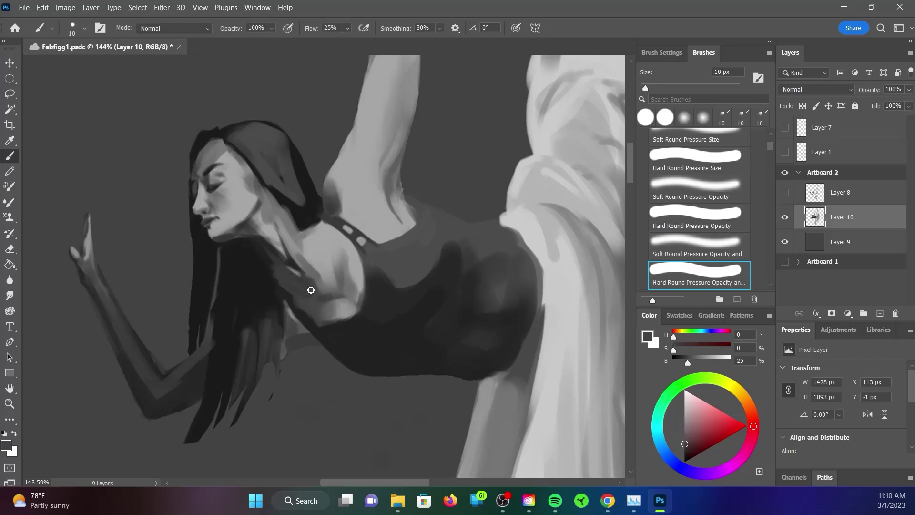
pyautogui.keyDown('alt'); pyautogui.click(294, 292); pyautogui.keyUp('alt')
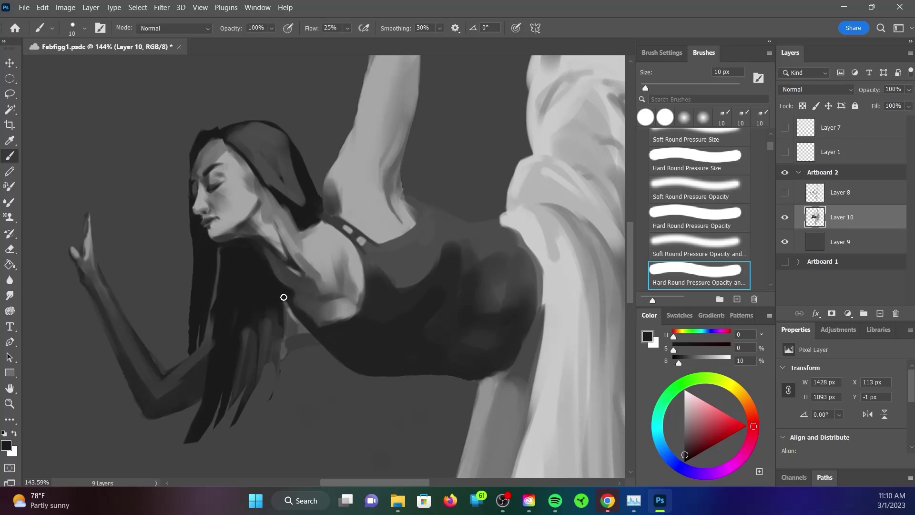
pyautogui.moveTo(253, 382); pyautogui.dragTo(274, 318)
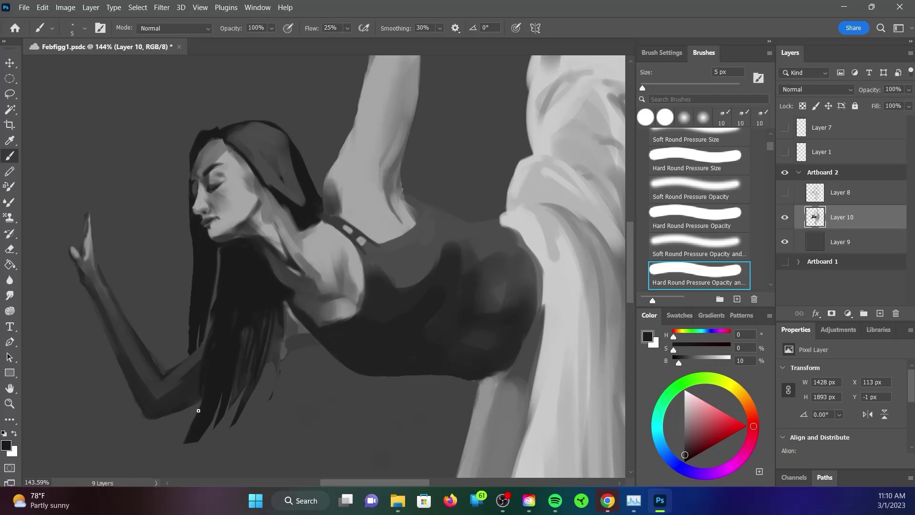
# Step: Lasso part of the outstretched hand and reshape it with Free Transform
pyautogui.press('l')
pyautogui.moveTo(158, 181); pyautogui.dragTo(160, 183)
pyautogui.hotkey('ctrl', 't')
pyautogui.moveTo(152, 253); pyautogui.dragTo(140, 261)
pyautogui.press('Return')
pyautogui.hotkey('ctrl', 'd')
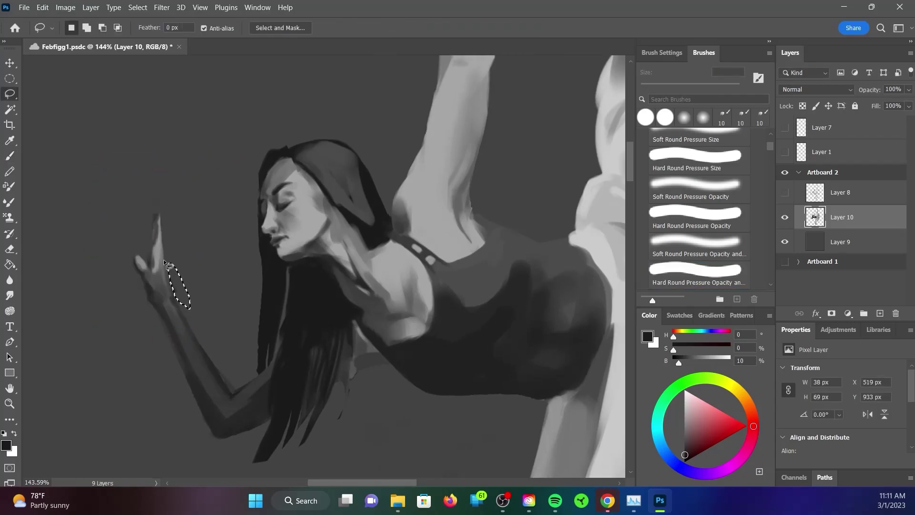
pyautogui.hotkey('ctrl', 'd')
# Step: Add mid-grey strokes along the arm
pyautogui.press('b')
pyautogui.keyDown('alt'); pyautogui.scroll(-5, 164, 259); pyautogui.keyUp('alt')
pyautogui.keyDown('alt'); pyautogui.scroll(5, 238, 248); pyautogui.keyUp('alt')
pyautogui.keyDown('alt'); pyautogui.click(237, 241); pyautogui.keyUp('alt')
pyautogui.moveTo(239, 259); pyautogui.dragTo(284, 350)
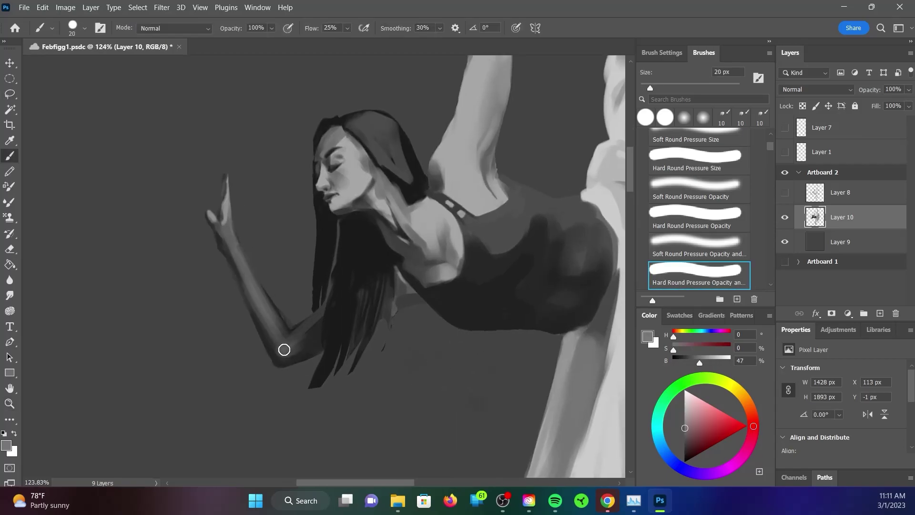
pyautogui.keyDown('alt'); pyautogui.scroll(-5, 566, 392); pyautogui.keyUp('alt')
# Step: On a new layer below the dancer, paint a tall dark pole with a dark base, using the reference photo
pyautogui.hotkey('ctrl', 'shift', 'alt', 'n')
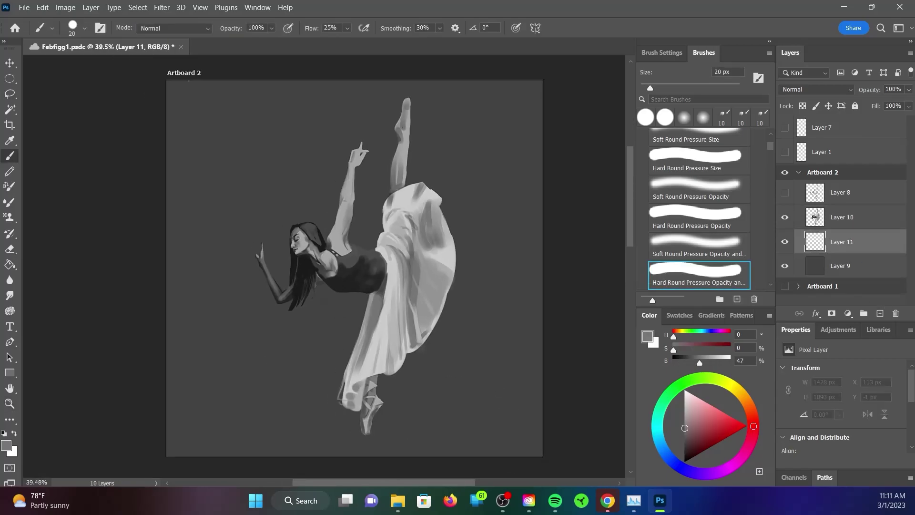
pyautogui.click(785, 128)
pyautogui.keyDown('alt'); pyautogui.scroll(-1, 531, 333); pyautogui.keyUp('alt')
pyautogui.keyDown('alt'); pyautogui.click(443, 299); pyautogui.keyUp('alt')
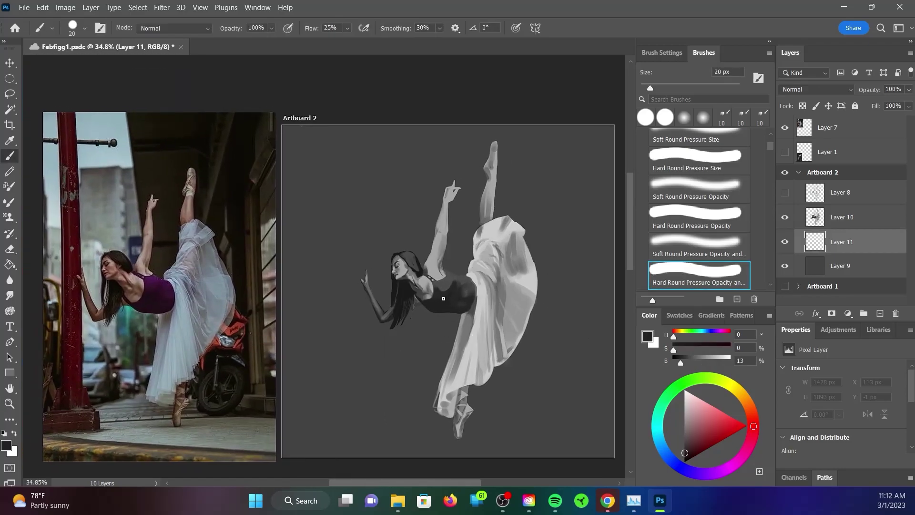
pyautogui.moveTo(356, 271)
pyautogui.mouseDown()
pyautogui.moveTo(357, 194)
pyautogui.moveTo(357, 368)
pyautogui.moveTo(357, 154)
pyautogui.mouseUp()
pyautogui.moveTo(358, 419)
pyautogui.mouseDown()
pyautogui.moveTo(333, 427)
pyautogui.moveTo(383, 427)
pyautogui.moveTo(349, 398)
pyautogui.moveTo(331, 417)
pyautogui.moveTo(372, 405)
pyautogui.moveTo(515, 398)
pyautogui.mouseUp()
# Step: Lay in a light floor under the skirt with a shadow to its right and dark strokes behind the raised leg
pyautogui.press('[')
pyautogui.press('[')
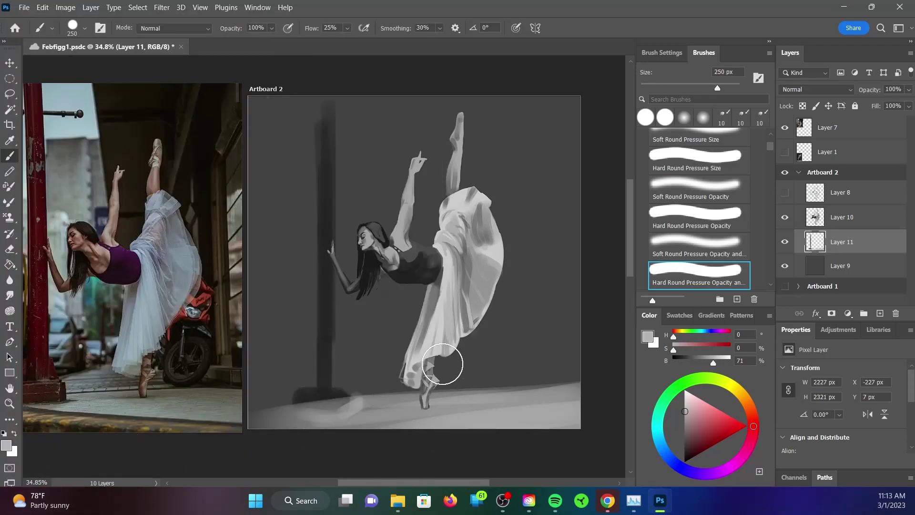
pyautogui.keyDown('alt'); pyautogui.click(432, 381); pyautogui.keyUp('alt')
pyautogui.keyDown('alt'); pyautogui.click(407, 269); pyautogui.keyUp('alt')
pyautogui.moveTo(381, 372); pyautogui.dragTo(527, 402)
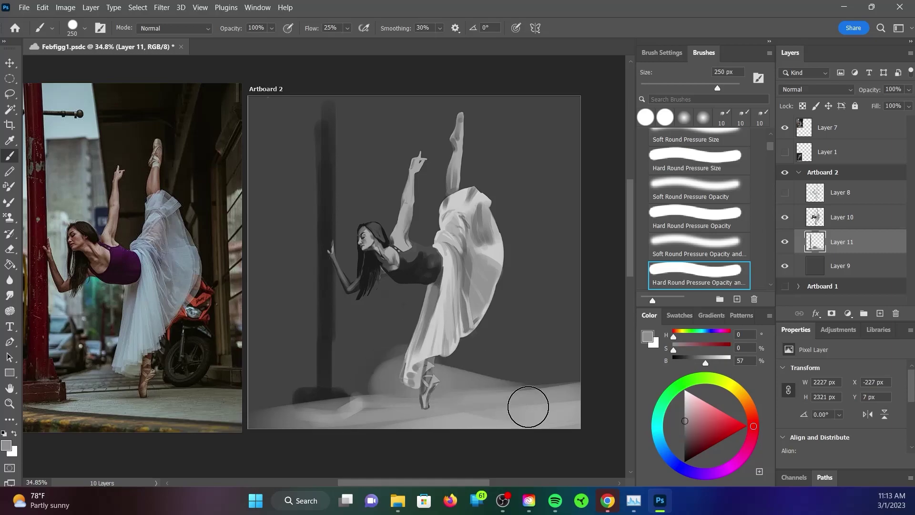
pyautogui.moveTo(389, 97); pyautogui.dragTo(482, 150)
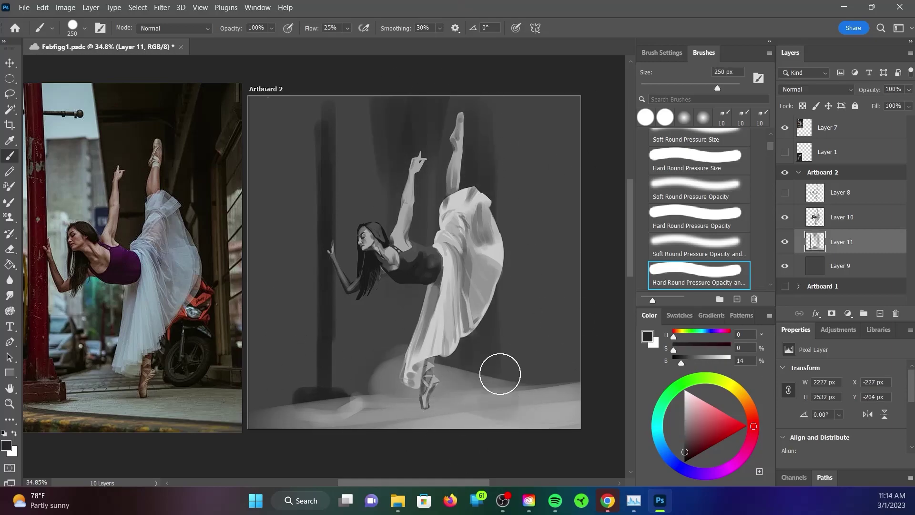
pyautogui.moveTo(500, 374); pyautogui.dragTo(599, 394)
pyautogui.moveTo(276, 410)
pyautogui.mouseDown()
pyautogui.moveTo(344, 378)
pyautogui.moveTo(413, 395)
pyautogui.mouseUp()
# Step: Paint a light grey wash over the left wall
pyautogui.press('[')
pyautogui.press('[')
pyautogui.press('[')
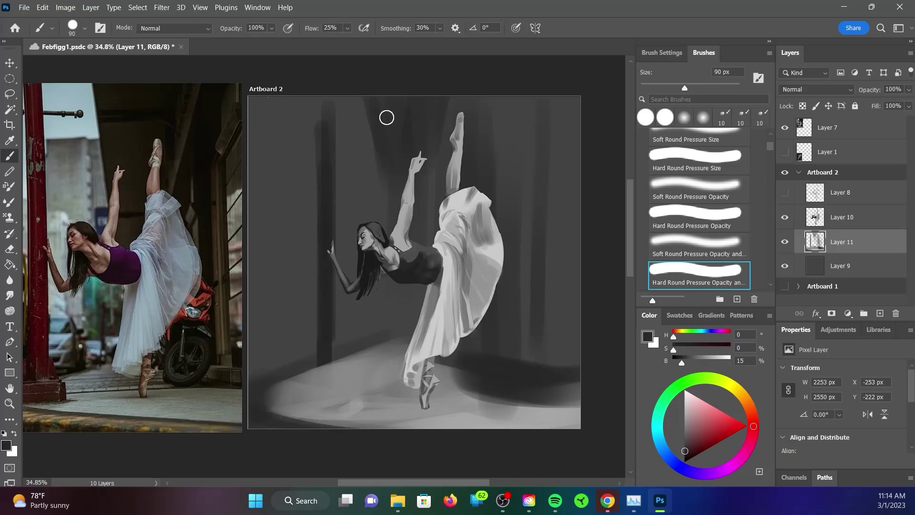
pyautogui.keyDown('alt'); pyautogui.click(388, 117); pyautogui.keyUp('alt')
pyautogui.press(']')
pyautogui.press(']')
pyautogui.press(']')
pyautogui.keyDown('ctrl'); pyautogui.click(880, 313); pyautogui.keyUp('ctrl')
pyautogui.moveTo(333, 334); pyautogui.dragTo(134, 171)
pyautogui.press('[')
pyautogui.press('[')
pyautogui.press('[')
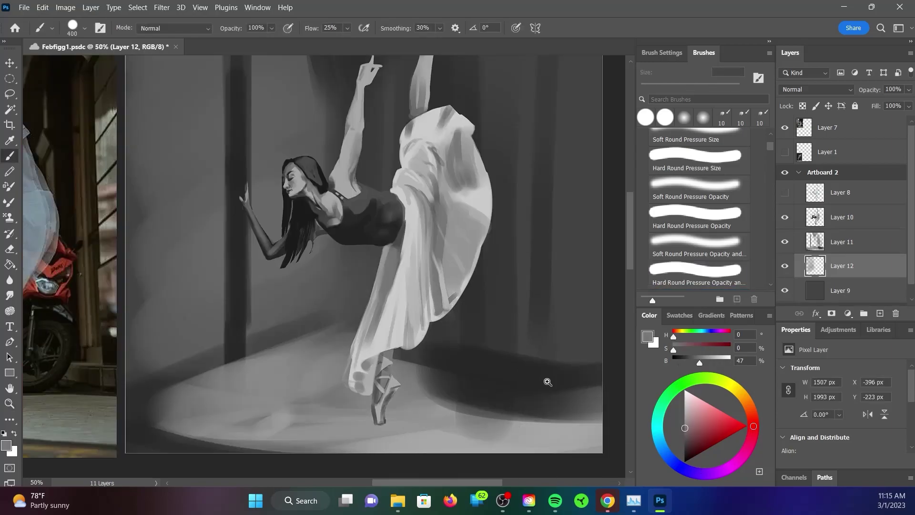
pyautogui.hotkey('alt', ']')
pyautogui.keyDown('alt'); pyautogui.click(466, 327); pyautogui.keyUp('alt')
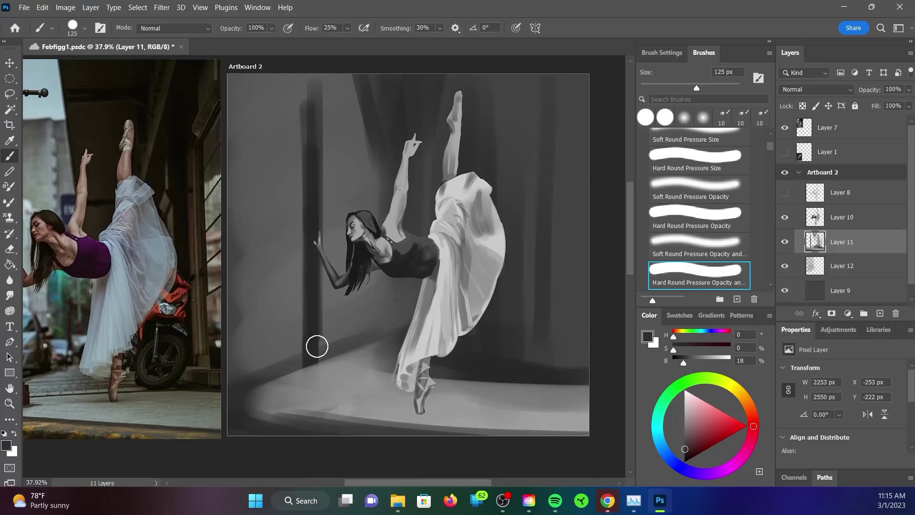
# Step: Add a thin dark stroke on the left floor and darken the left pillar
pyautogui.press(',')
pyautogui.press(',')
pyautogui.press(',')
pyautogui.moveTo(280, 361); pyautogui.dragTo(317, 353)
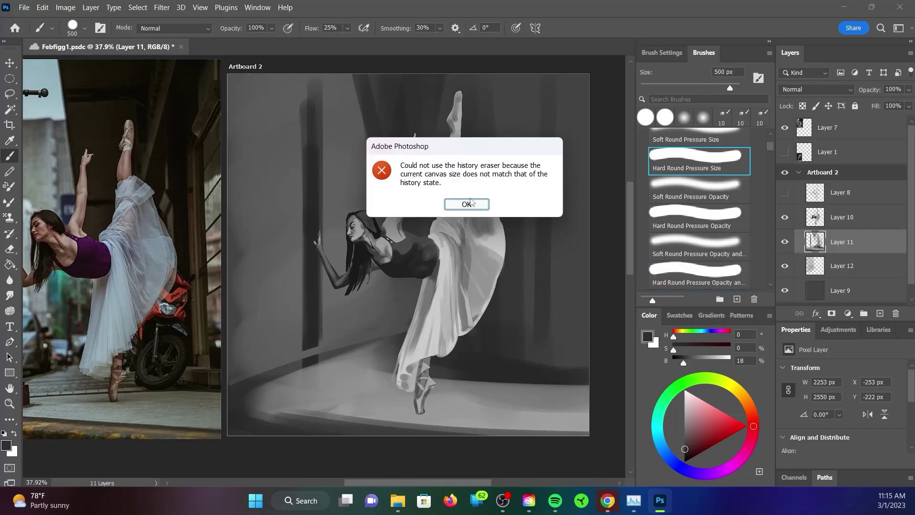
pyautogui.press('Return')
pyautogui.press('.')
pyautogui.press('.')
pyautogui.press('.')
pyautogui.moveTo(314, 333)
pyautogui.mouseDown()
pyautogui.moveTo(318, 376)
pyautogui.moveTo(389, 337)
pyautogui.moveTo(386, 326)
pyautogui.moveTo(407, 329)
pyautogui.moveTo(352, 336)
pyautogui.moveTo(388, 210)
pyautogui.mouseUp()
# Step: Paint a light block at the pillar base, then darken its light strip
pyautogui.keyDown('alt'); pyautogui.click(384, 286); pyautogui.keyUp('alt')
pyautogui.scroll(-3, 429, 262)
pyautogui.keyDown('alt'); pyautogui.click(431, 260); pyautogui.keyUp('alt')
pyautogui.moveTo(424, 253); pyautogui.dragTo(433, 236)
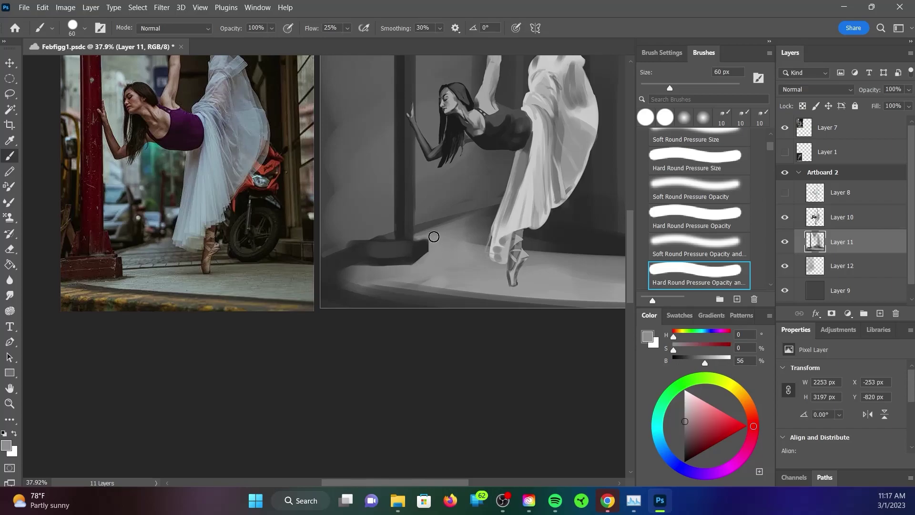
pyautogui.keyDown('alt'); pyautogui.click(379, 271); pyautogui.keyUp('alt')
pyautogui.moveTo(365, 271); pyautogui.dragTo(381, 249)
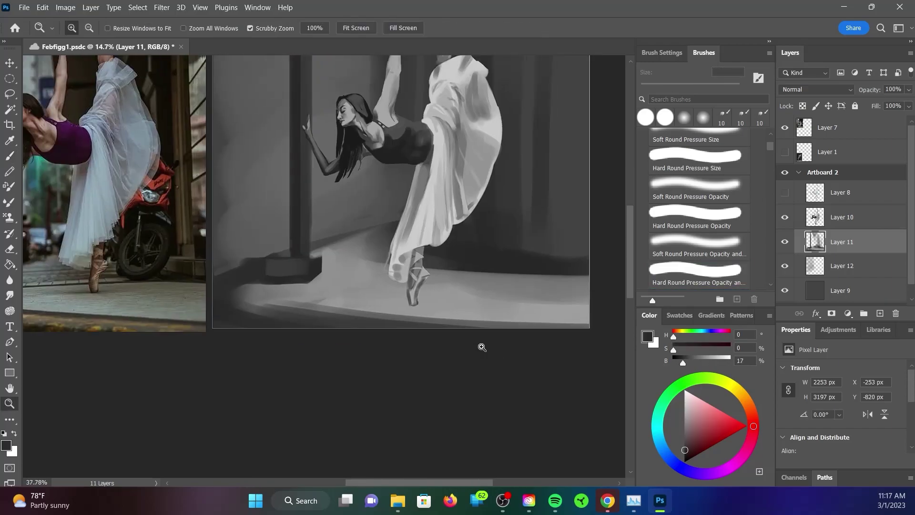
pyautogui.scroll(5, 264, 338)
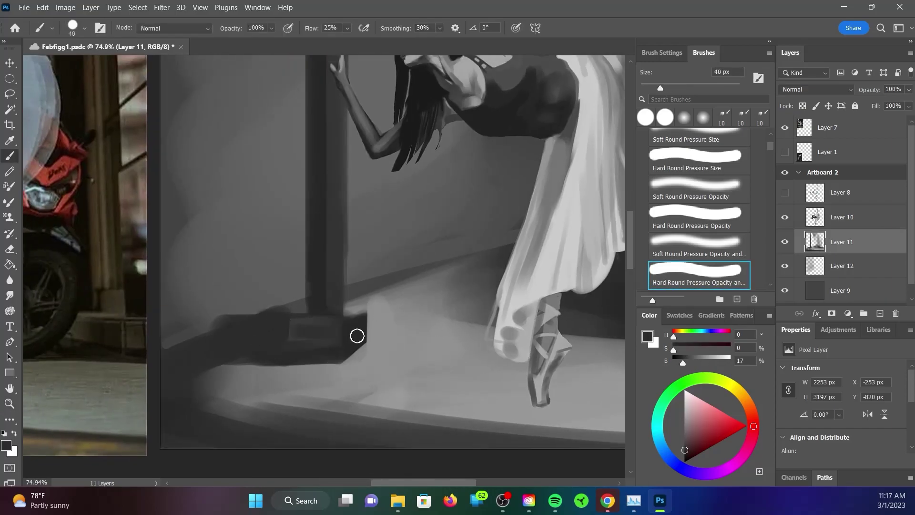
pyautogui.scroll(-5, 467, 345)
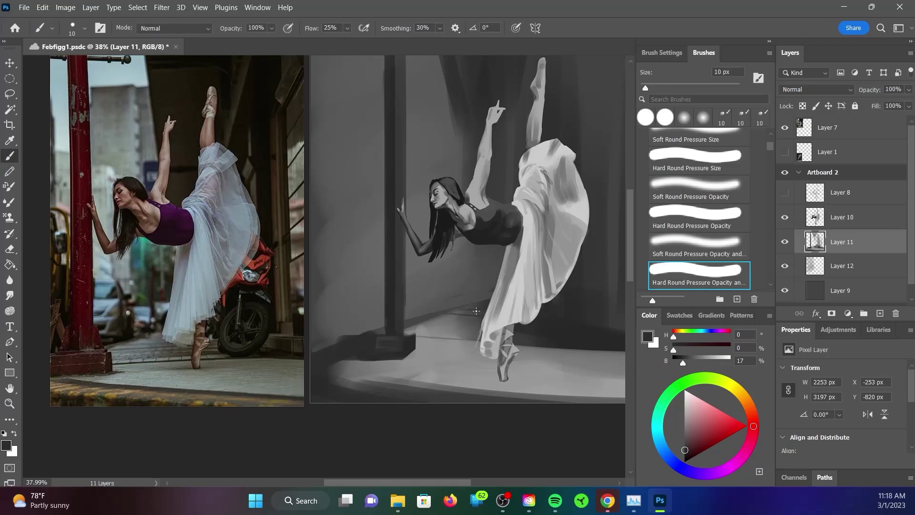
# Step: Recentre the artboard and lasso the dancer's raised arm
pyautogui.keyDown('alt'); pyautogui.click(435, 306); pyautogui.keyUp('alt')
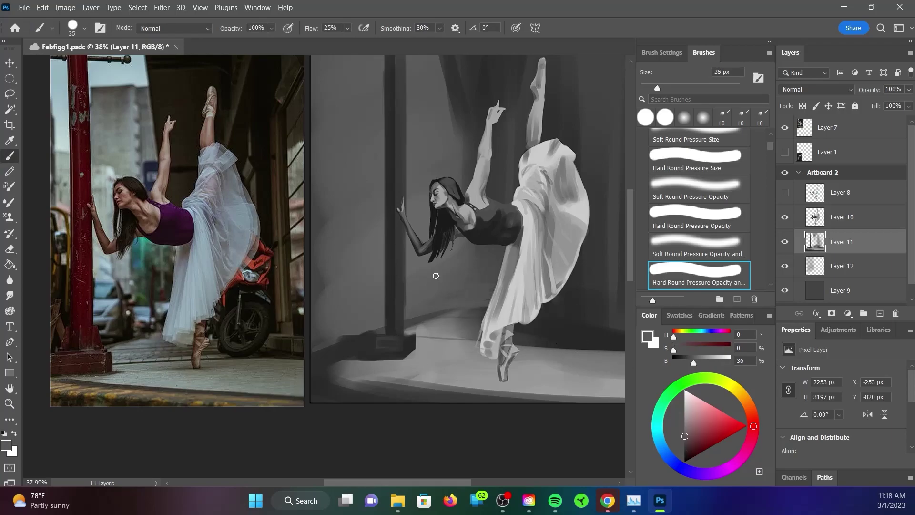
pyautogui.moveTo(435, 276); pyautogui.dragTo(385, 352)
pyautogui.click(687, 450)
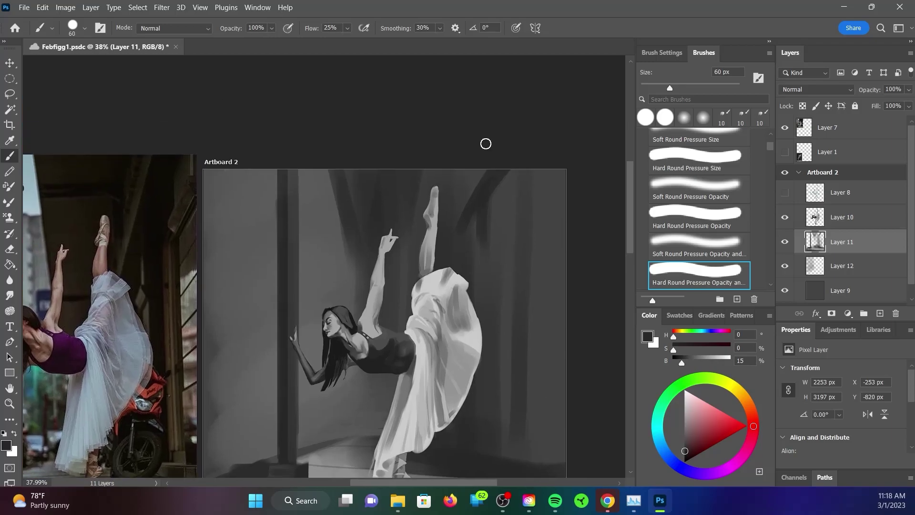
pyautogui.moveTo(511, 127); pyautogui.dragTo(560, 297)
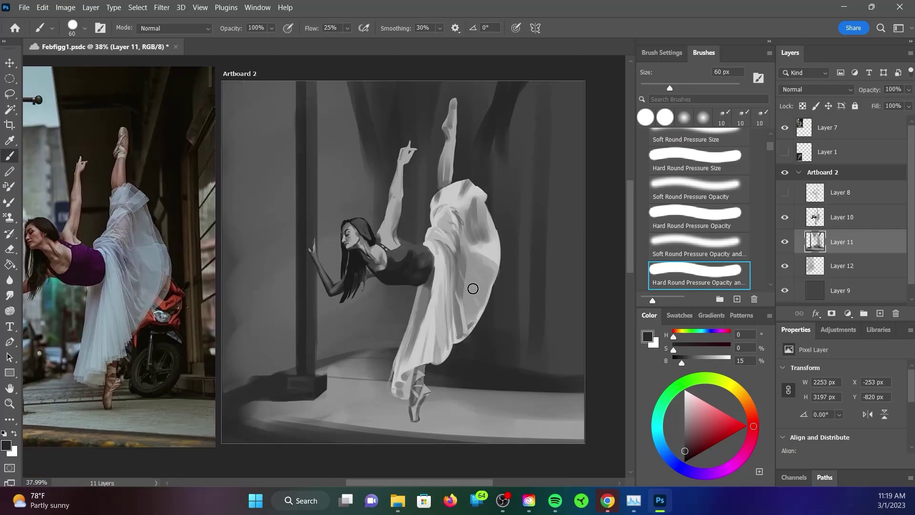
pyautogui.scroll(3, 473, 288)
pyautogui.hotkey('alt', ']')
pyautogui.press('l')
pyautogui.moveTo(385, 253); pyautogui.dragTo(376, 258)
# Step: Scale the raised arm to about 80%, rotate it slightly, reposition it and commit
pyautogui.hotkey('ctrl', 't')
pyautogui.moveTo(411, 111)
pyautogui.mouseDown()
pyautogui.moveTo(400, 108)
pyautogui.moveTo(410, 112)
pyautogui.mouseUp()
pyautogui.moveTo(412, 184); pyautogui.dragTo(413, 184)
pyautogui.moveTo(375, 257); pyautogui.dragTo(381, 259)
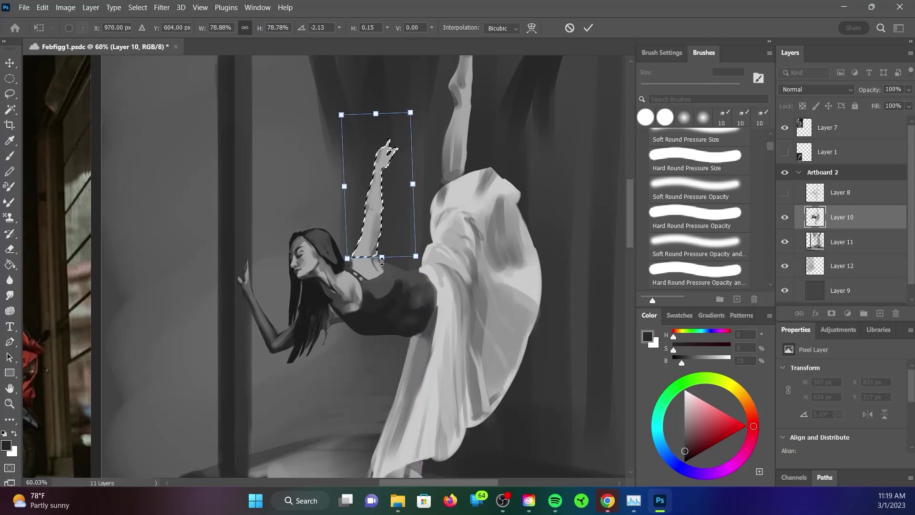
pyautogui.scroll(2, 533, 389)
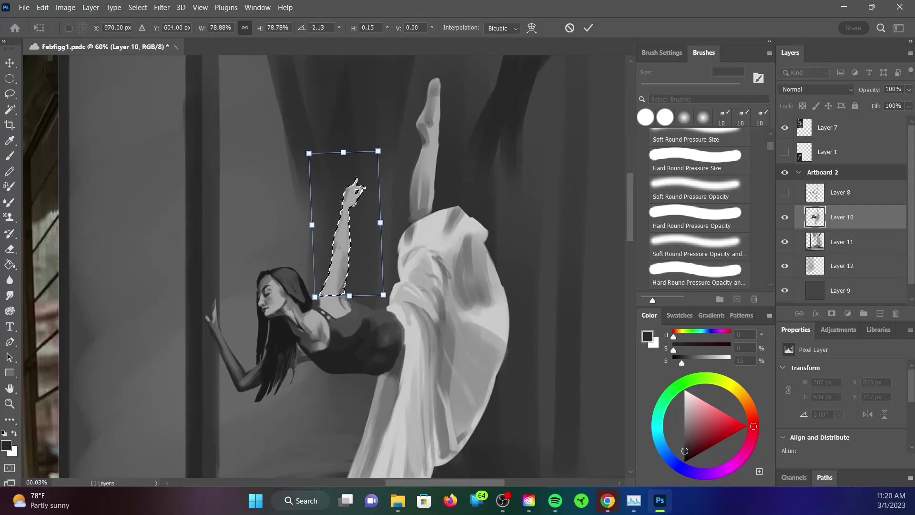
pyautogui.press('Return')
pyautogui.scroll(3, 315, 305)
# Step: Darken the hair at the top of the head with a sampled dark grey at 15 px
pyautogui.press('b')
pyautogui.keyDown('alt'); pyautogui.click(331, 275); pyautogui.keyUp('alt')
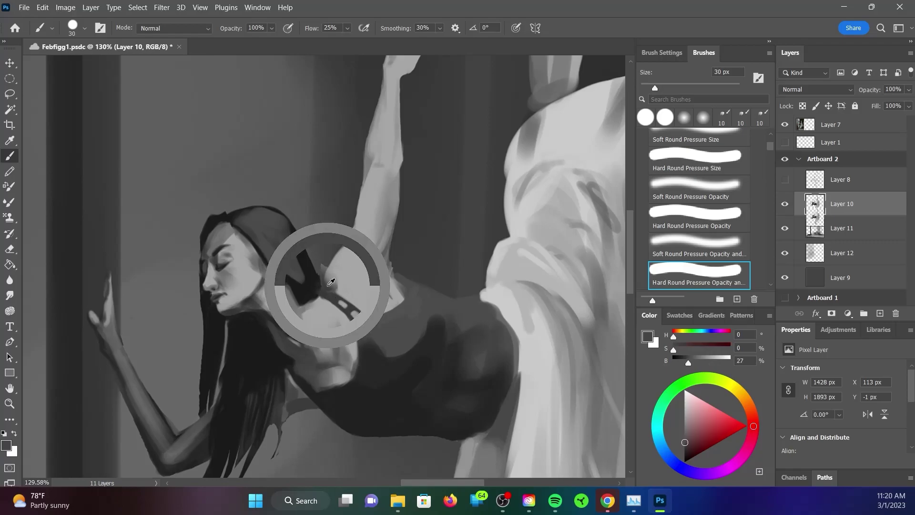
pyautogui.keyDown('alt'); pyautogui.click(312, 249); pyautogui.keyUp('alt')
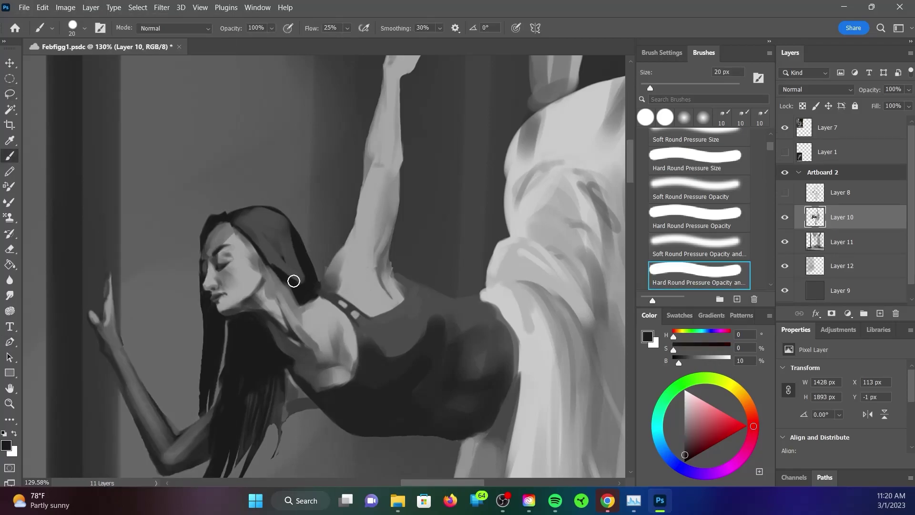
pyautogui.press('[')
pyautogui.press('[')
pyautogui.press(']')
pyautogui.moveTo(277, 216); pyautogui.dragTo(287, 229)
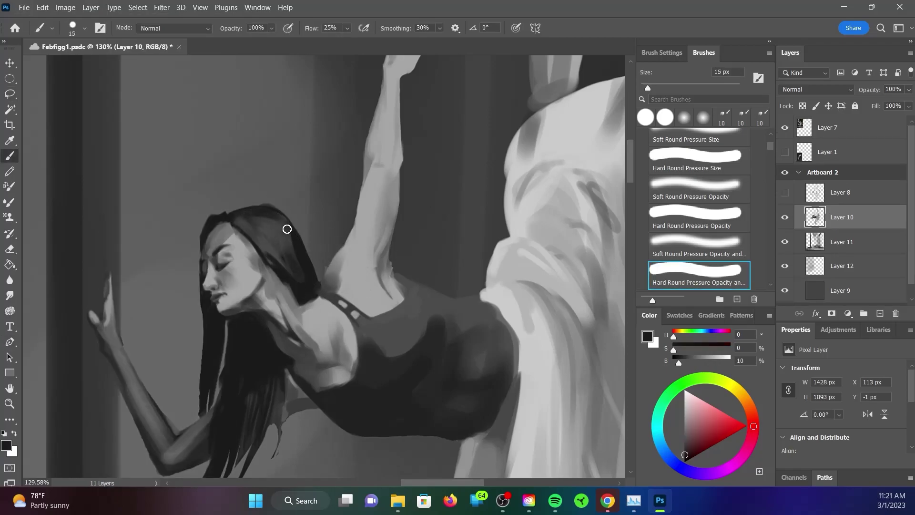
pyautogui.scroll(-3, 273, 263)
# Step: Lasso the raised leg and scale it down, narrower, to about 71.5%
pyautogui.press('l')
pyautogui.moveTo(400, 55); pyautogui.dragTo(278, 162)
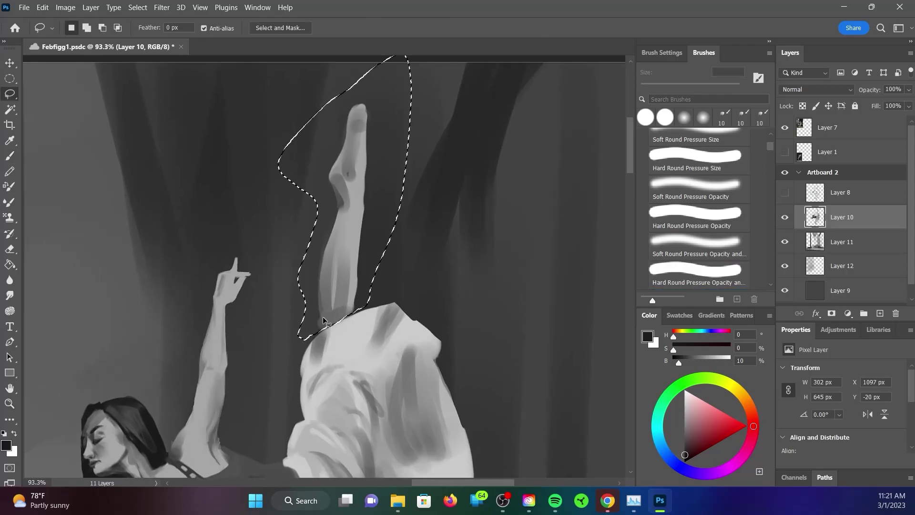
pyautogui.hotkey('ctrl', 't')
pyautogui.moveTo(403, 92)
pyautogui.mouseDown()
pyautogui.moveTo(374, 159)
pyautogui.moveTo(334, 314)
pyautogui.mouseUp()
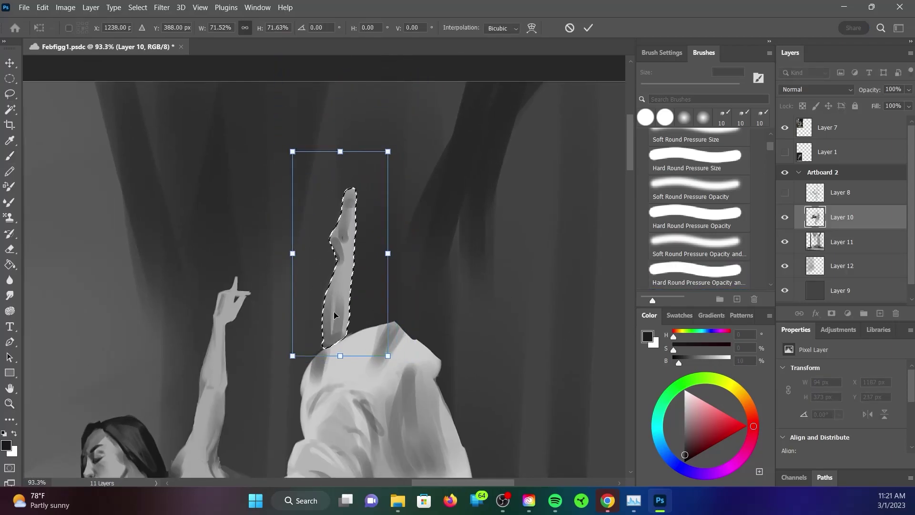
pyautogui.press('Return')
pyautogui.scroll(-3, 456, 173)
# Step: Pick mid and light greys from the leg with a 25 px brush for touch-ups
pyautogui.press('b')
pyautogui.keyDown('alt'); pyautogui.click(456, 173); pyautogui.keyUp('alt')
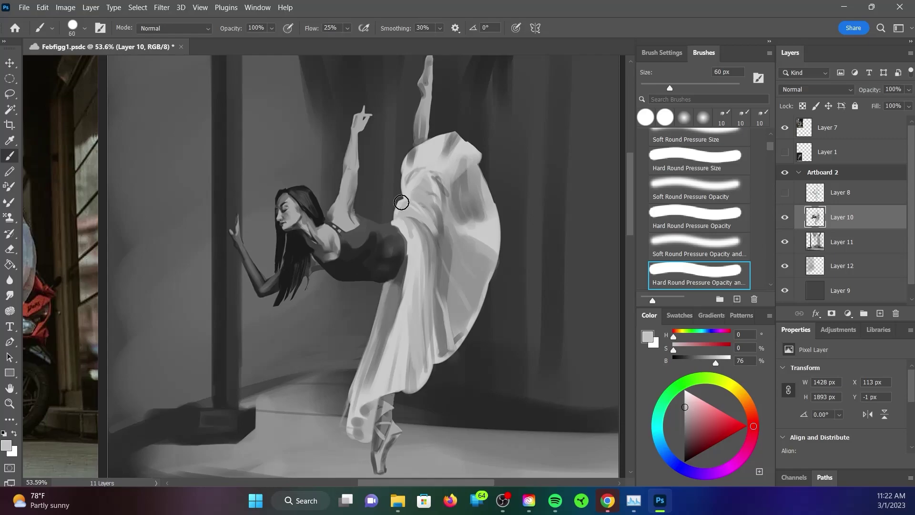
pyautogui.keyDown('alt'); pyautogui.click(493, 229); pyautogui.keyUp('alt')
pyautogui.moveTo(494, 230); pyautogui.dragTo(462, 296)
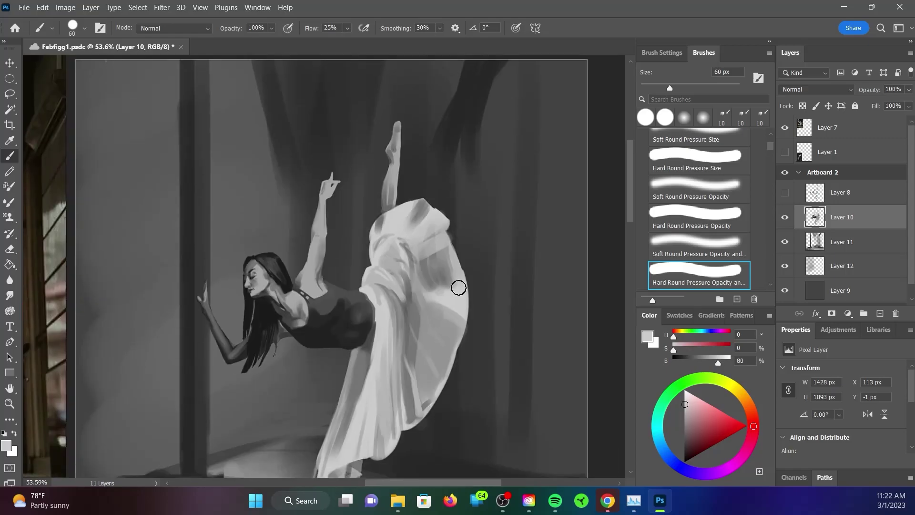
pyautogui.scroll(5, 396, 191)
pyautogui.press('[')
pyautogui.press('[')
pyautogui.press('[')
pyautogui.keyDown('alt'); pyautogui.click(380, 205); pyautogui.keyUp('alt')
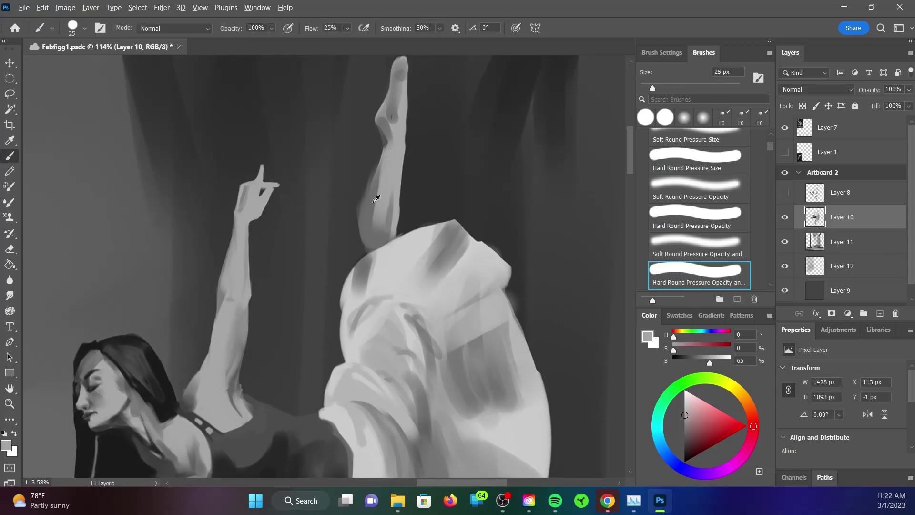
# Step: Reshade the raised foot and paint a light edge along its left side at 10 px
pyautogui.press('[')
pyautogui.press('[')
pyautogui.press('[')
pyautogui.scroll(3, 403, 132)
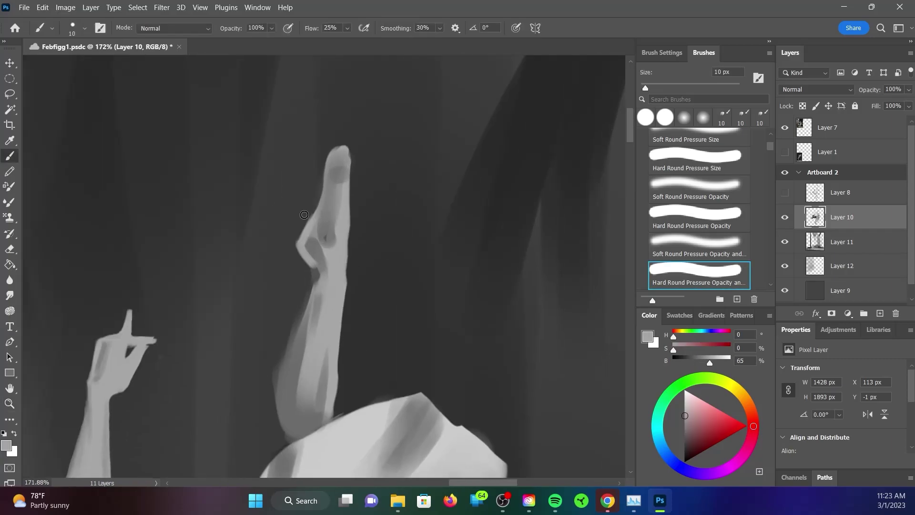
pyautogui.moveTo(304, 214)
pyautogui.mouseDown()
pyautogui.moveTo(333, 153)
pyautogui.moveTo(343, 250)
pyautogui.mouseUp()
pyautogui.keyDown('alt'); pyautogui.click(336, 176); pyautogui.keyUp('alt')
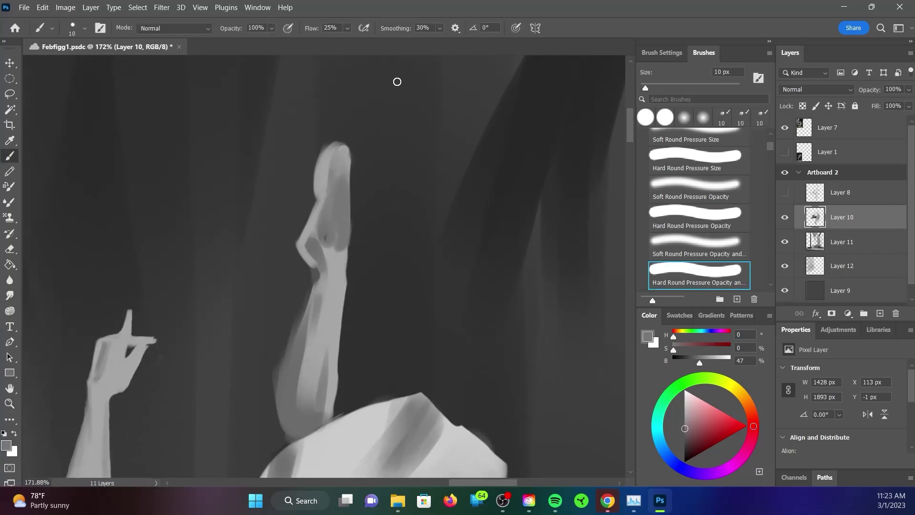
pyautogui.keyDown('alt'); pyautogui.click(329, 176); pyautogui.keyUp('alt')
pyautogui.moveTo(329, 172); pyautogui.dragTo(318, 219)
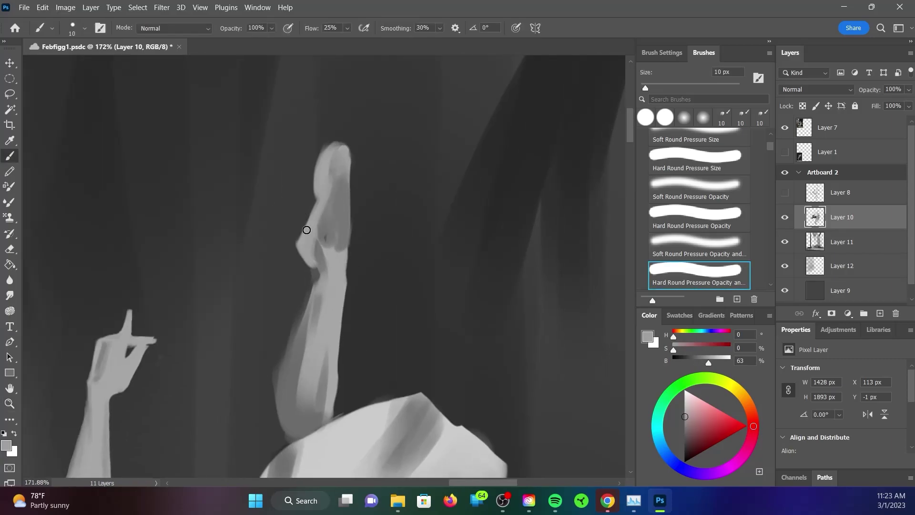
# Step: Add a light stroke at the ankle and fine light strokes on the raised shoe
pyautogui.press(']')
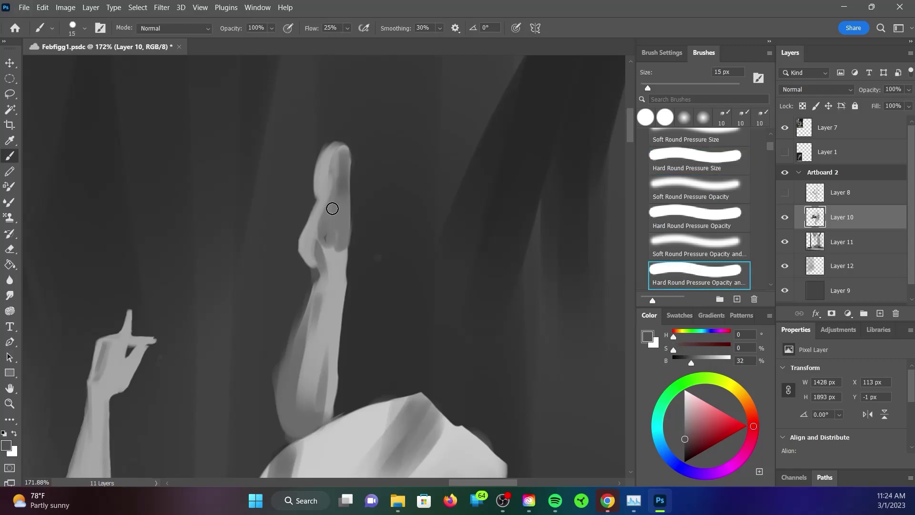
pyautogui.keyDown('alt'); pyautogui.click(326, 176); pyautogui.keyUp('alt')
pyautogui.press('[')
pyautogui.moveTo(324, 224); pyautogui.dragTo(345, 266)
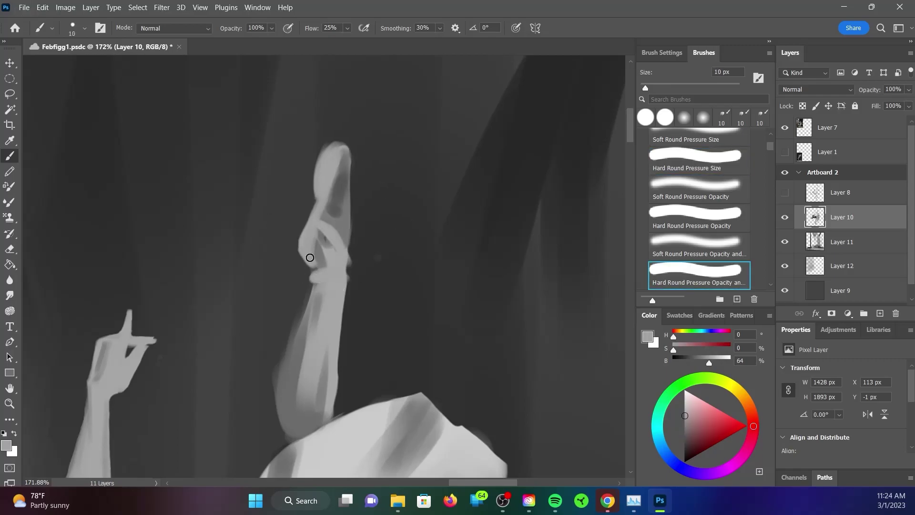
pyautogui.keyDown('alt'); pyautogui.click(329, 215); pyautogui.keyUp('alt')
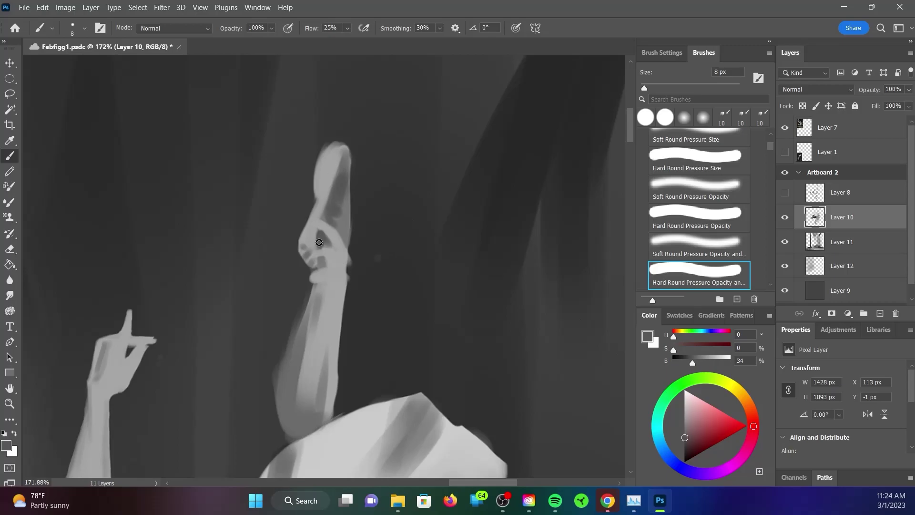
pyautogui.press('[')
pyautogui.press('[')
pyautogui.press('[')
pyautogui.keyDown('alt'); pyautogui.click(333, 179); pyautogui.keyUp('alt')
pyautogui.moveTo(340, 167); pyautogui.dragTo(305, 123)
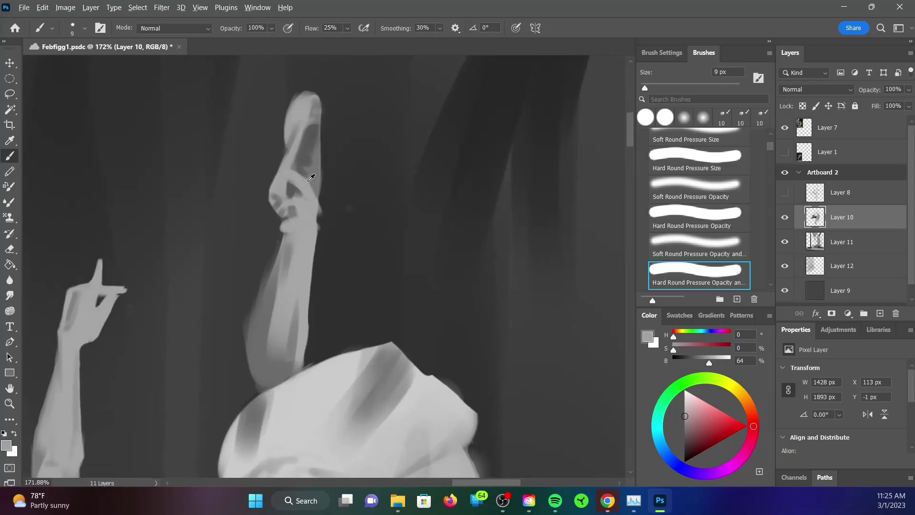
# Step: Widen the shin's left side with light 35 px strokes, extending it down to the drapery
pyautogui.moveTo(305, 190)
pyautogui.mouseDown()
pyautogui.moveTo(300, 124)
pyautogui.moveTo(305, 267)
pyautogui.mouseUp()
pyautogui.press(']')
pyautogui.press(']')
pyautogui.press(']')
pyautogui.keyDown('alt'); pyautogui.click(294, 161); pyautogui.keyUp('alt')
pyautogui.press(']')
pyautogui.press(']')
pyautogui.press(']')
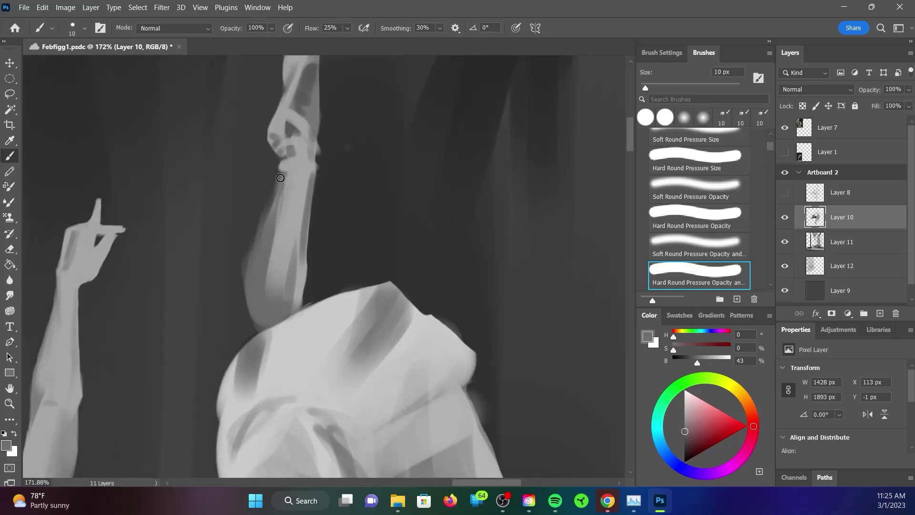
pyautogui.moveTo(281, 179); pyautogui.dragTo(258, 320)
pyautogui.moveTo(260, 210)
pyautogui.mouseDown()
pyautogui.moveTo(278, 285)
pyautogui.moveTo(376, 241)
pyautogui.mouseUp()
pyautogui.keyDown('alt'); pyautogui.click(450, 317); pyautogui.keyUp('alt')
# Step: Outline the shin's left edge, deselect, and pick light and dark greys at 9 px
pyautogui.press('l')
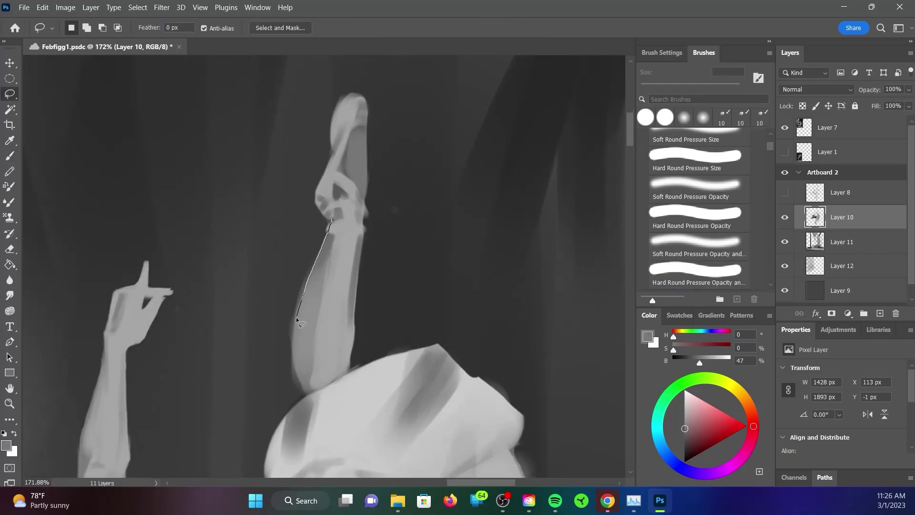
pyautogui.moveTo(296, 319); pyautogui.dragTo(305, 395)
pyautogui.hotkey('ctrl', 'd')
pyautogui.press('b')
pyautogui.keyDown('alt'); pyautogui.click(365, 215); pyautogui.keyUp('alt')
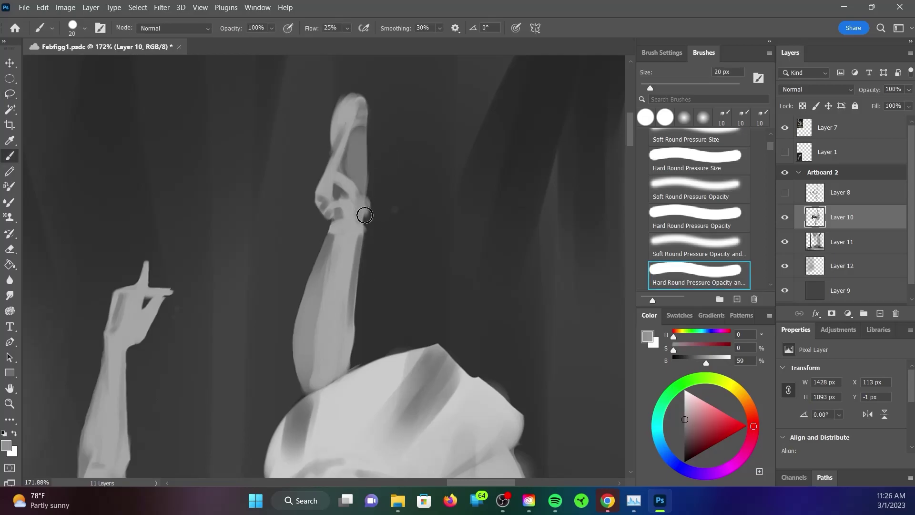
pyautogui.press('[')
pyautogui.press('[')
pyautogui.keyDown('alt'); pyautogui.click(333, 252); pyautogui.keyUp('alt')
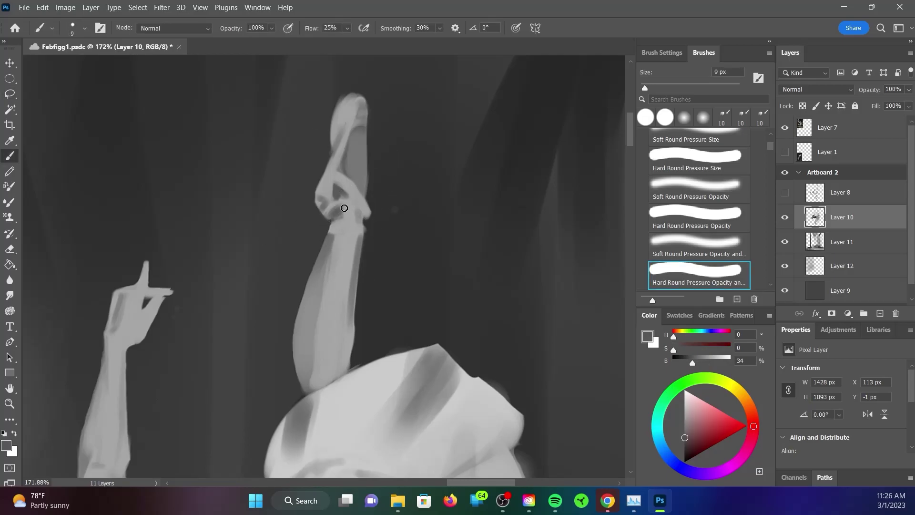
# Step: Paint light ribbon wraps across the ankle and up the raised pointe shoe
pyautogui.keyDown('alt'); pyautogui.click(359, 103); pyautogui.keyUp('alt')
pyautogui.moveTo(404, 212); pyautogui.dragTo(321, 185)
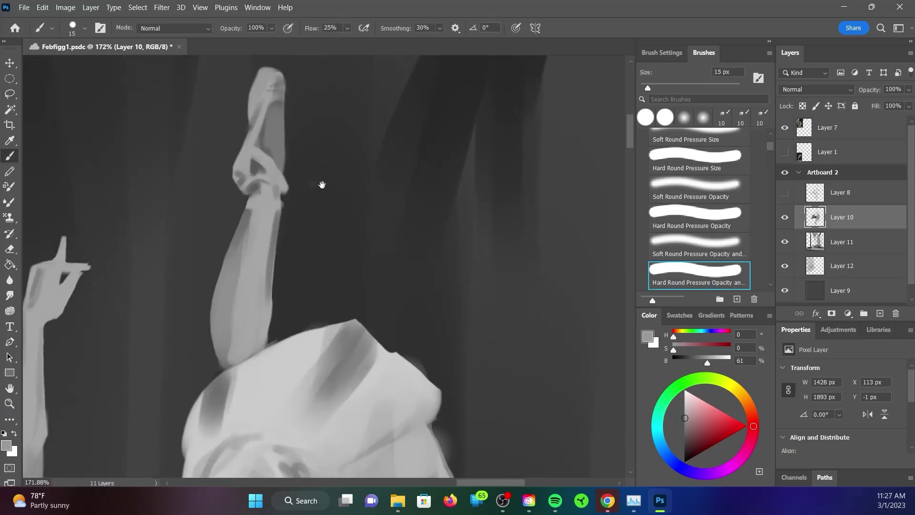
pyautogui.press(']')
pyautogui.press(']')
pyautogui.press(']')
pyautogui.keyDown('alt'); pyautogui.click(257, 167); pyautogui.keyUp('alt')
pyautogui.moveTo(712, 350); pyautogui.dragTo(673, 349)
pyautogui.press('[')
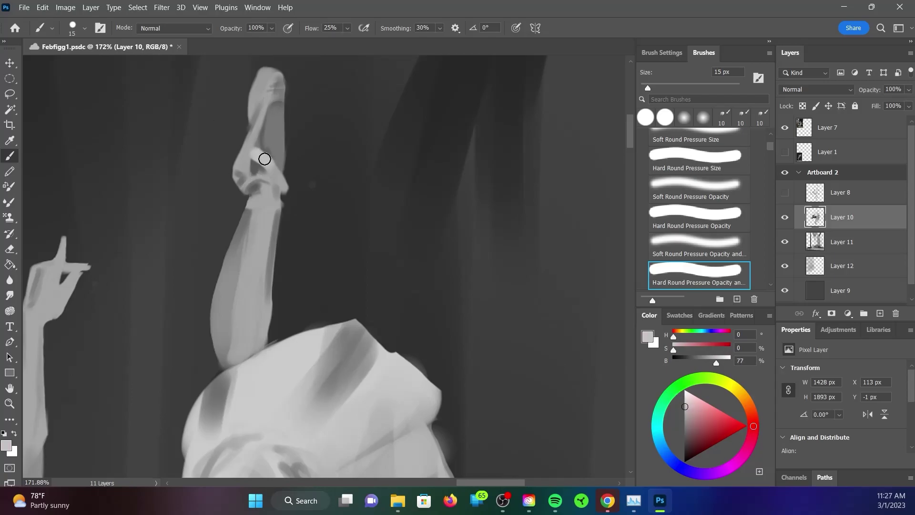
pyautogui.moveTo(262, 156)
pyautogui.mouseDown()
pyautogui.moveTo(274, 59)
pyautogui.moveTo(258, 135)
pyautogui.mouseUp()
pyautogui.moveTo(248, 206); pyautogui.dragTo(280, 212)
# Step: Lasso the standing pointe shoe and scale it down to about 87%
pyautogui.press('l')
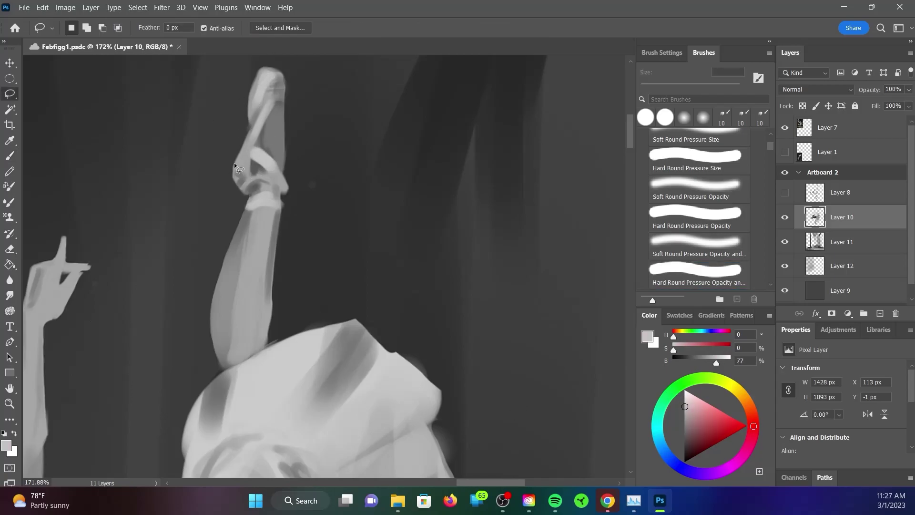
pyautogui.moveTo(230, 169); pyautogui.dragTo(233, 180)
pyautogui.scroll(-5, 210, 119)
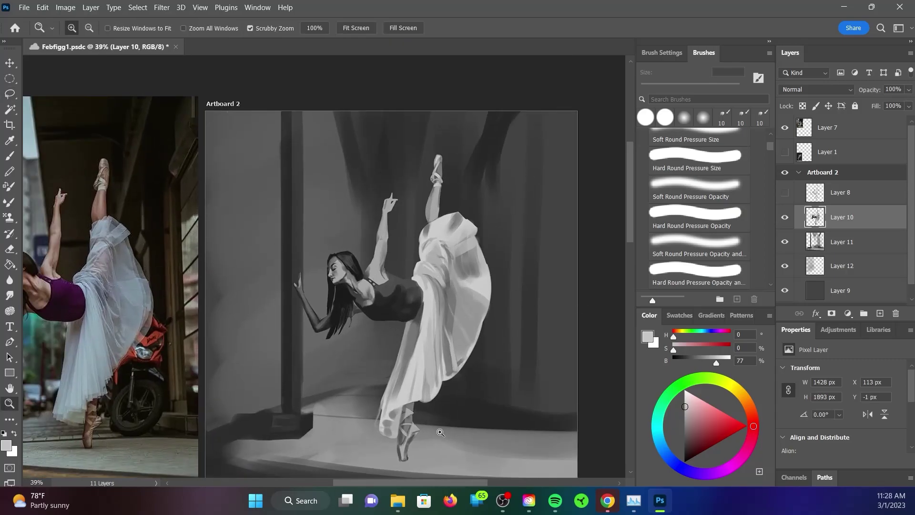
pyautogui.scroll(3, 405, 460)
pyautogui.moveTo(421, 361); pyautogui.dragTo(402, 363)
pyautogui.hotkey('ctrl', 't')
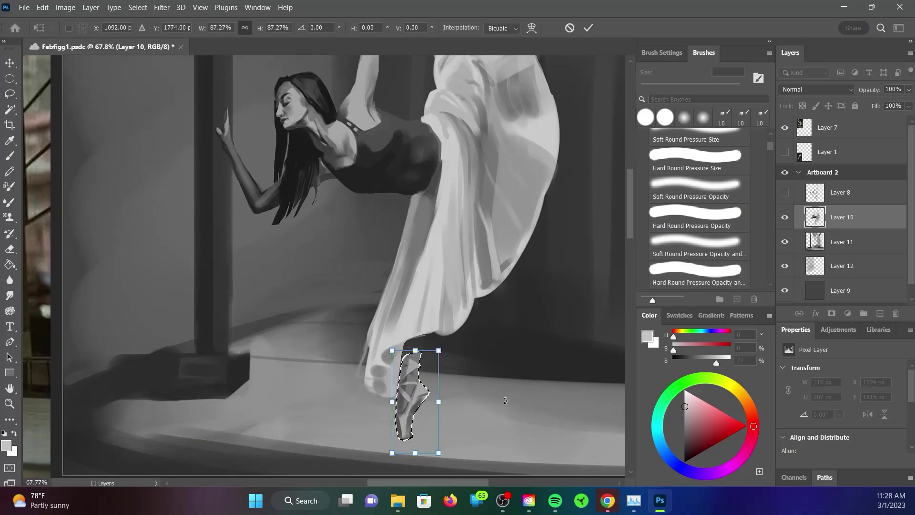
pyautogui.press('Return')
# Step: Return to painting with the Hard Round Pressure Size brush
pyautogui.press('b')
pyautogui.scroll(-3, 525, 410)
pyautogui.scroll(4, 524, 409)
pyautogui.press(',')
pyautogui.press(',')
pyautogui.press(',')
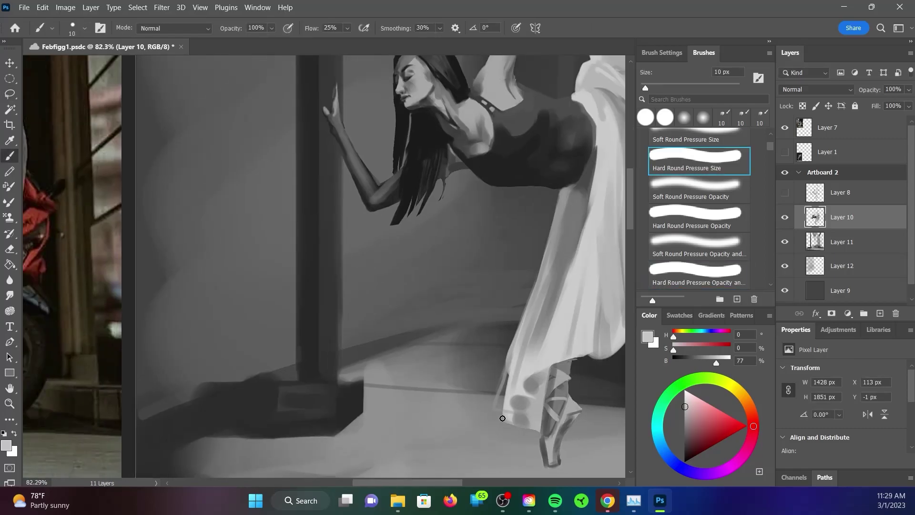
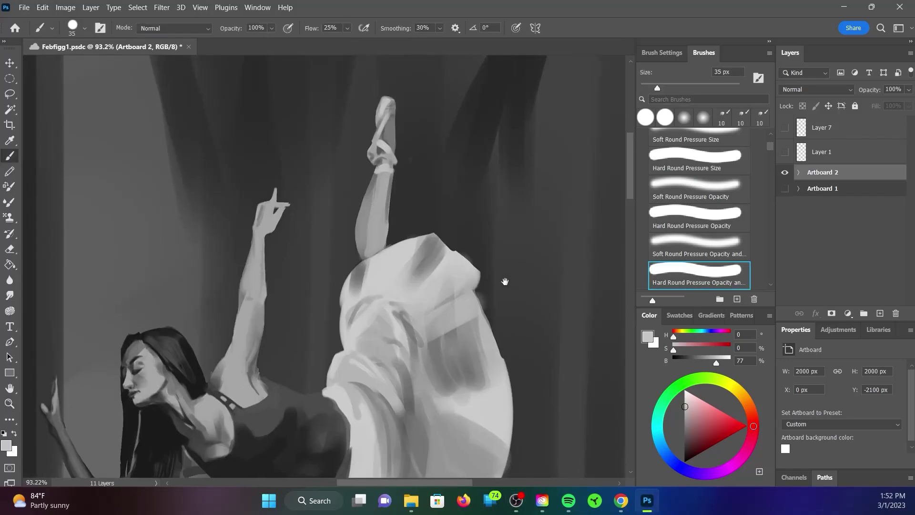
# Step: Sample a grey from the skirt and make Layer 10 the active layer
pyautogui.scroll(5, 505, 282)
pyautogui.keyDown('alt'); pyautogui.click(370, 257); pyautogui.keyUp('alt')
pyautogui.press(',')
pyautogui.keyDown('ctrl'); pyautogui.click(348, 407); pyautogui.keyUp('ctrl')
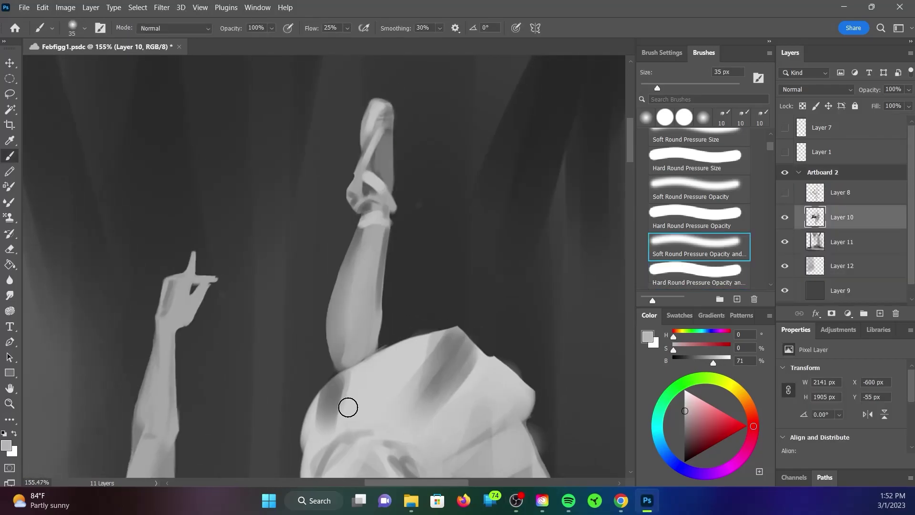
pyautogui.scroll(-4, 408, 287)
pyautogui.scroll(3, 433, 259)
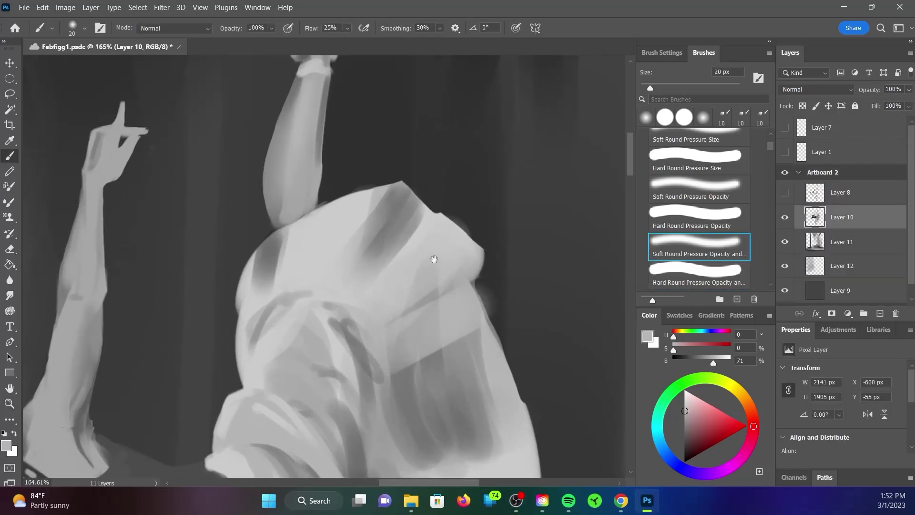
pyautogui.scroll(-3, 443, 296)
pyautogui.scroll(3, 374, 211)
# Step: Lasso-select the ragged top edge and outer slivers of the skirt
pyautogui.press('l')
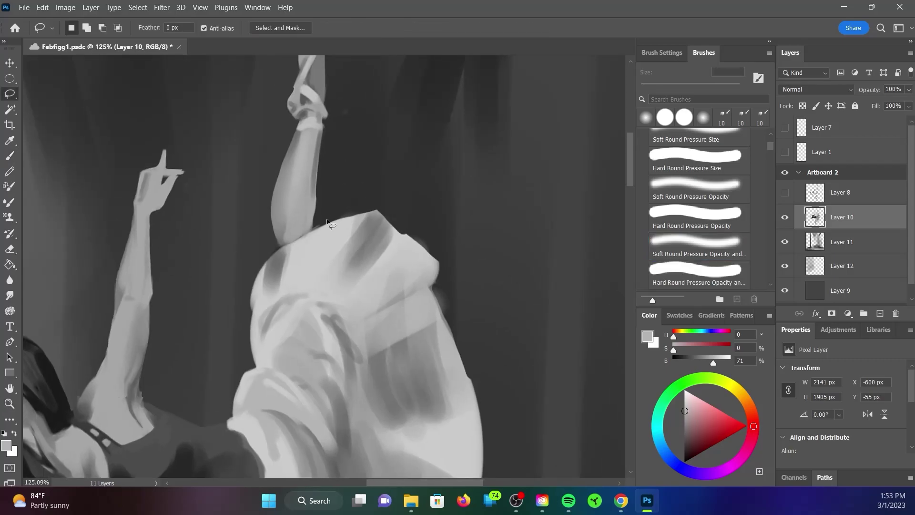
pyautogui.moveTo(357, 230); pyautogui.dragTo(419, 273)
pyautogui.moveTo(328, 220)
pyautogui.mouseDown()
pyautogui.moveTo(388, 235)
pyautogui.moveTo(419, 273)
pyautogui.moveTo(361, 236)
pyautogui.mouseUp()
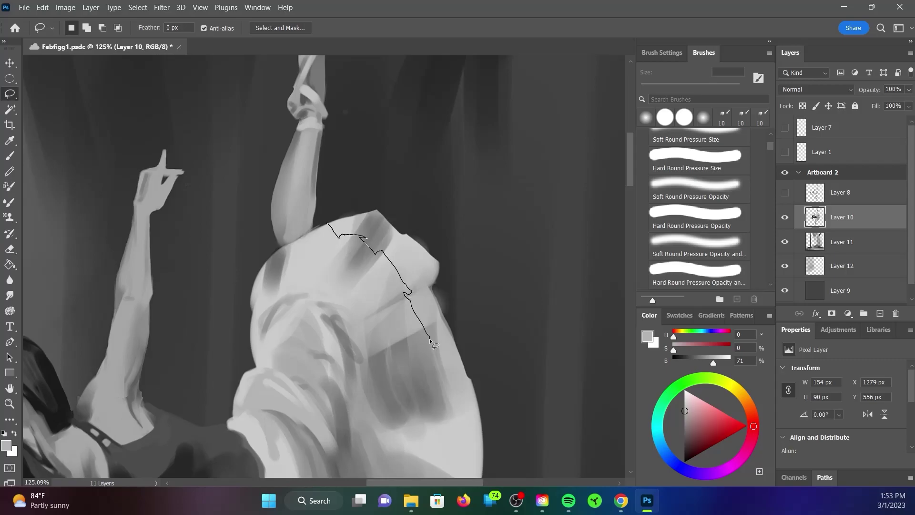
pyautogui.moveTo(430, 342); pyautogui.dragTo(446, 439)
pyautogui.scroll(-3, 446, 334)
pyautogui.moveTo(486, 123); pyautogui.dragTo(558, 250)
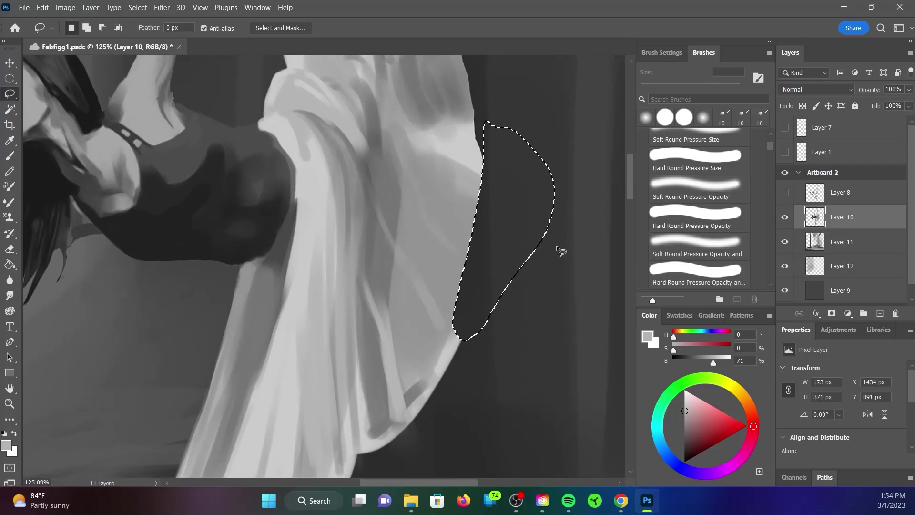
pyautogui.moveTo(529, 282); pyautogui.dragTo(410, 377)
# Step: Select the stray slivers beside the skirt's side edge
pyautogui.scroll(-3, 476, 286)
pyautogui.moveTo(448, 336); pyautogui.dragTo(429, 328)
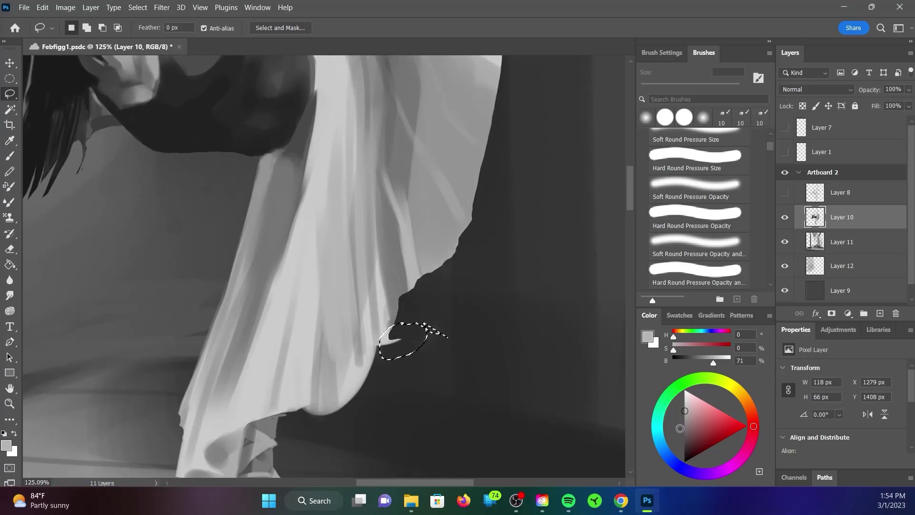
pyautogui.scroll(-3, 448, 336)
pyautogui.scroll(3, 482, 189)
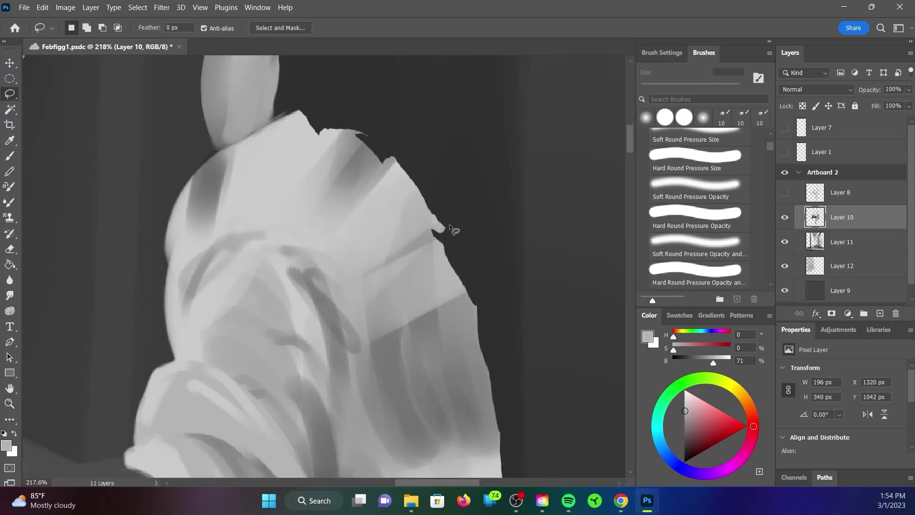
pyautogui.moveTo(432, 257); pyautogui.dragTo(435, 198)
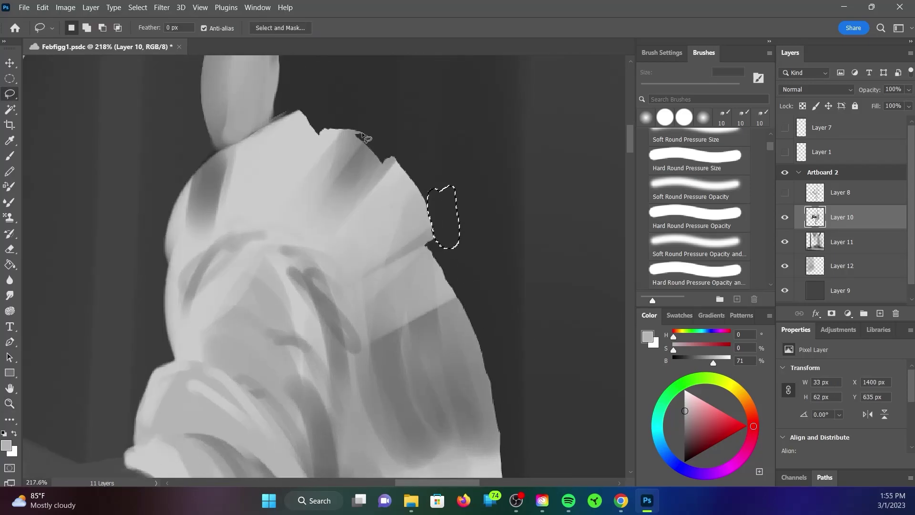
pyautogui.press('z')
pyautogui.scroll(-5, 482, 357)
pyautogui.scroll(5, 457, 310)
# Step: Trim the gap by the raised leg and the upper-left sliver, then deselect
pyautogui.moveTo(373, 335); pyautogui.dragTo(328, 386)
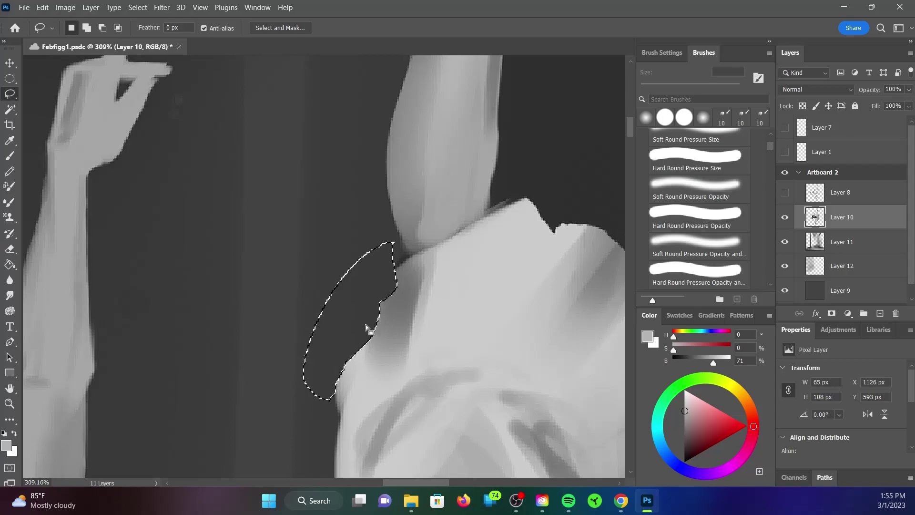
pyautogui.scroll(-5, 455, 199)
pyautogui.moveTo(441, 209); pyautogui.dragTo(443, 208)
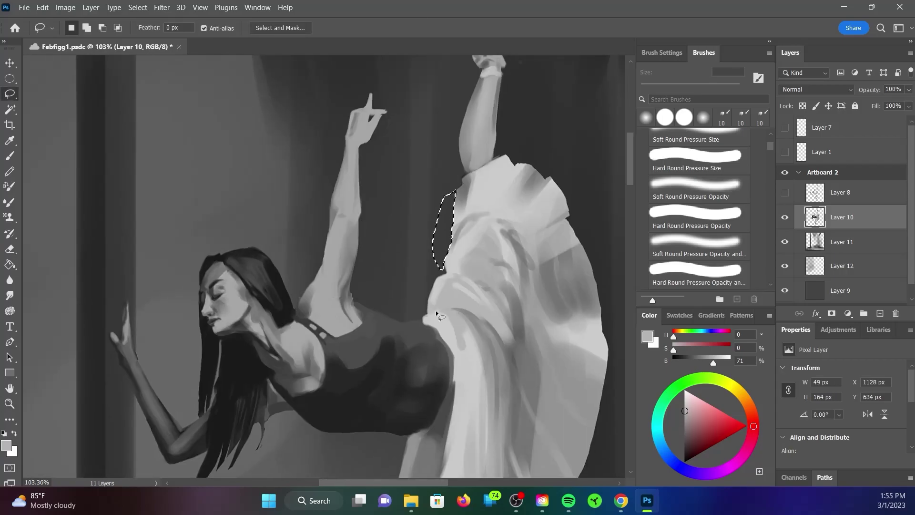
pyautogui.press('b')
pyautogui.hotkey('ctrl', 'd')
pyautogui.press('.')
# Step: Sample light and mid skirt greys and shrink the brush below 10 px
pyautogui.keyDown('alt'); pyautogui.click(418, 306); pyautogui.keyUp('alt')
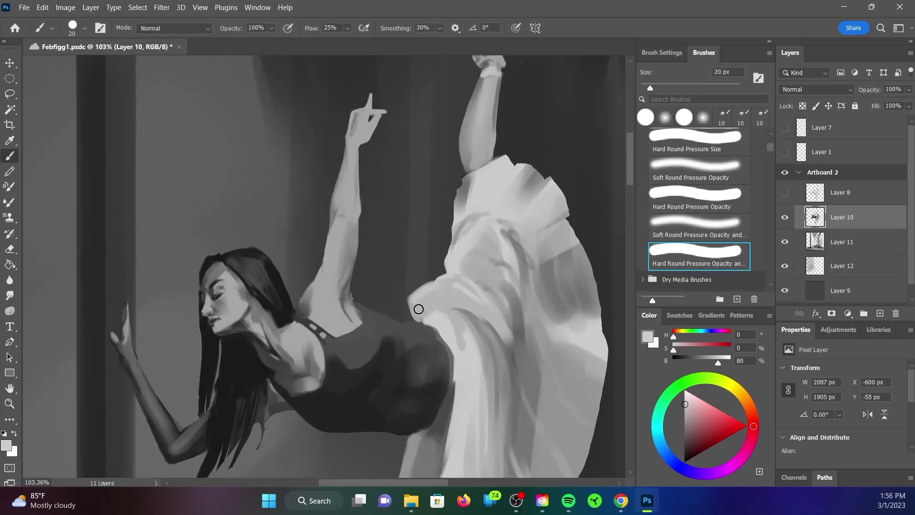
pyautogui.press('[')
pyautogui.scroll(-3, 432, 317)
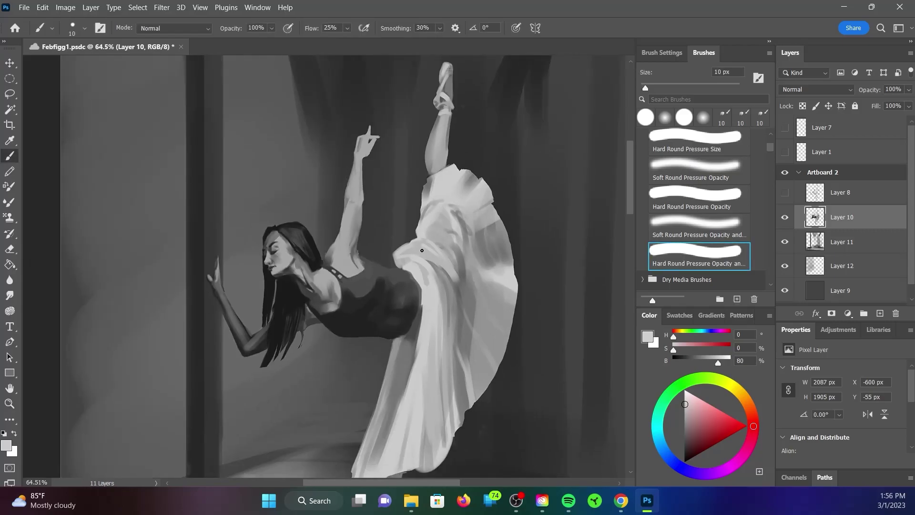
pyautogui.scroll(5, 395, 270)
pyautogui.press('[')
pyautogui.scroll(-3, 410, 257)
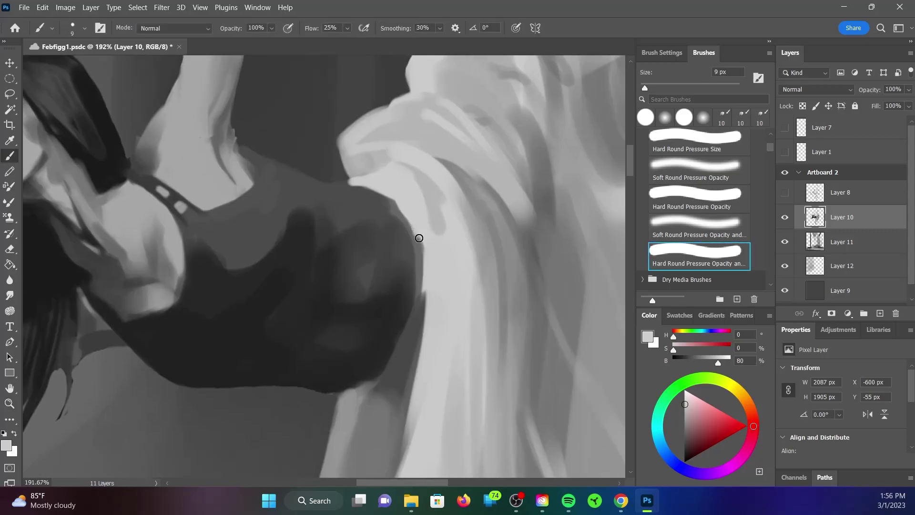
pyautogui.keyDown('alt'); pyautogui.click(408, 249); pyautogui.keyUp('alt')
pyautogui.press('[')
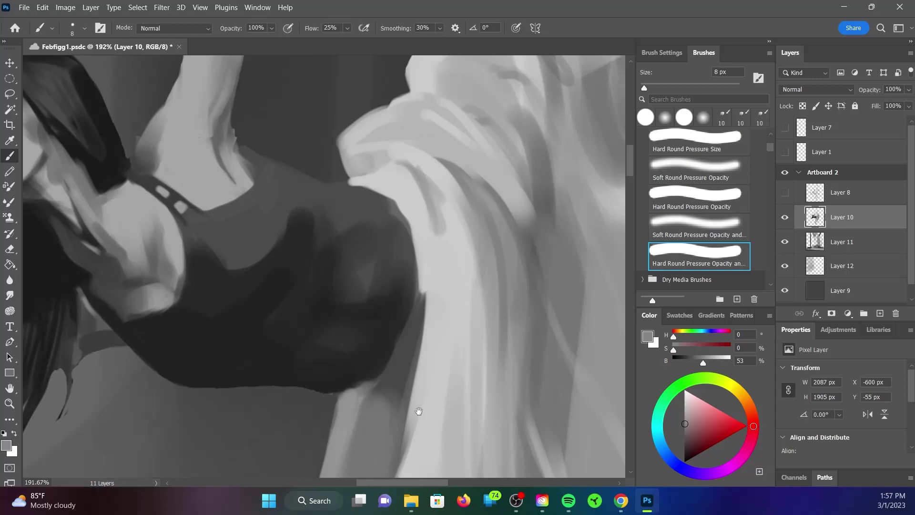
pyautogui.scroll(-3, 332, 333)
pyautogui.scroll(-3, 333, 332)
# Step: Paint grey hem strokes, light folds and a dark lower edge on the dress
pyautogui.keyDown('alt'); pyautogui.click(409, 334); pyautogui.keyUp('alt')
pyautogui.moveTo(352, 393)
pyautogui.mouseDown()
pyautogui.moveTo(438, 362)
pyautogui.moveTo(429, 296)
pyautogui.moveTo(441, 332)
pyautogui.mouseUp()
pyautogui.keyDown('alt'); pyautogui.click(429, 345); pyautogui.keyUp('alt')
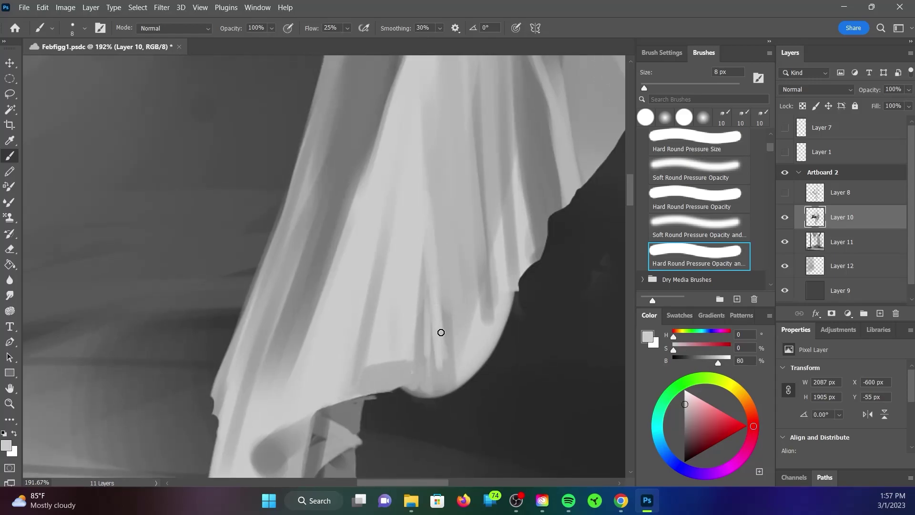
pyautogui.moveTo(512, 327)
pyautogui.mouseDown()
pyautogui.moveTo(470, 363)
pyautogui.moveTo(415, 381)
pyautogui.moveTo(442, 423)
pyautogui.moveTo(343, 400)
pyautogui.moveTo(410, 405)
pyautogui.moveTo(401, 410)
pyautogui.moveTo(449, 400)
pyautogui.mouseUp()
pyautogui.press(',')
pyautogui.press('[')
pyautogui.press('[')
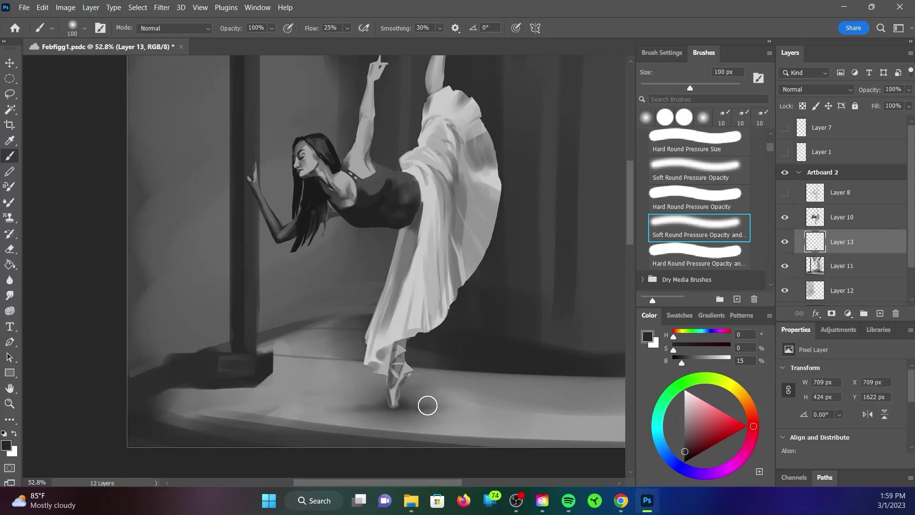
# Step: On Layer 10, darken the standing pointe shoe's toe with a small hard brush
pyautogui.keyDown('ctrl'); pyautogui.click(510, 402); pyautogui.keyUp('ctrl')
pyautogui.scroll(5, 472, 405)
pyautogui.press('[')
pyautogui.press('[')
pyautogui.press('[')
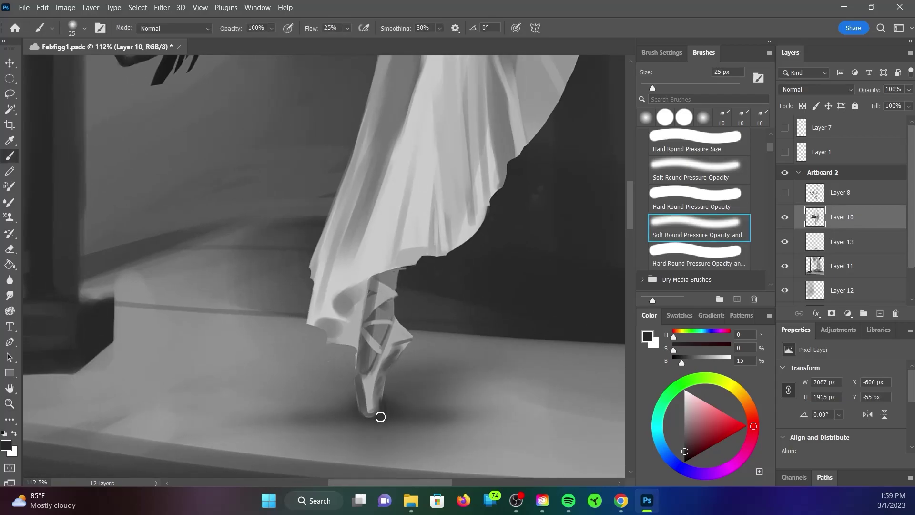
pyautogui.press('.')
pyautogui.moveTo(383, 388); pyautogui.dragTo(365, 412)
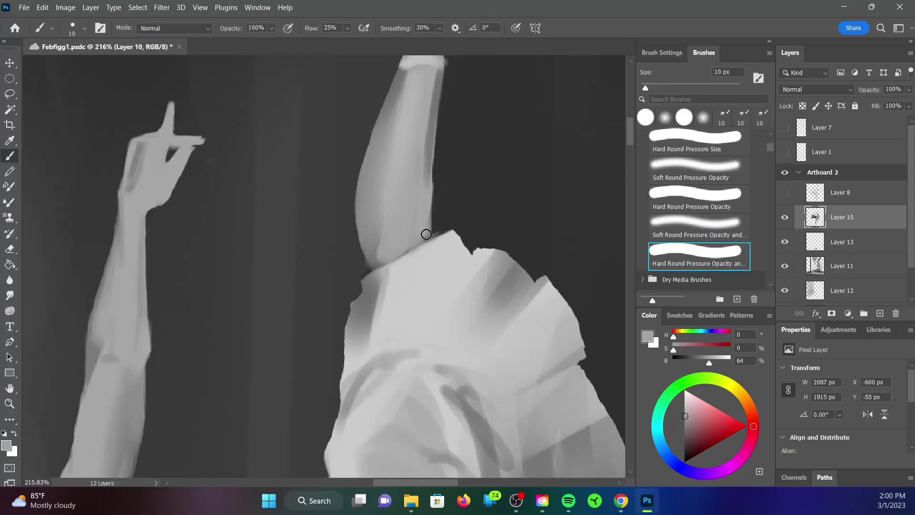
# Step: Stroke along the raised arm's edge and set up a soft white brush
pyautogui.moveTo(425, 231)
pyautogui.mouseDown()
pyautogui.moveTo(427, 167)
pyautogui.moveTo(449, 86)
pyautogui.moveTo(423, 73)
pyautogui.moveTo(406, 127)
pyautogui.mouseUp()
pyautogui.keyDown('alt'); pyautogui.click(423, 73); pyautogui.keyUp('alt')
pyautogui.press(',')
pyautogui.moveTo(415, 88); pyautogui.dragTo(363, 91)
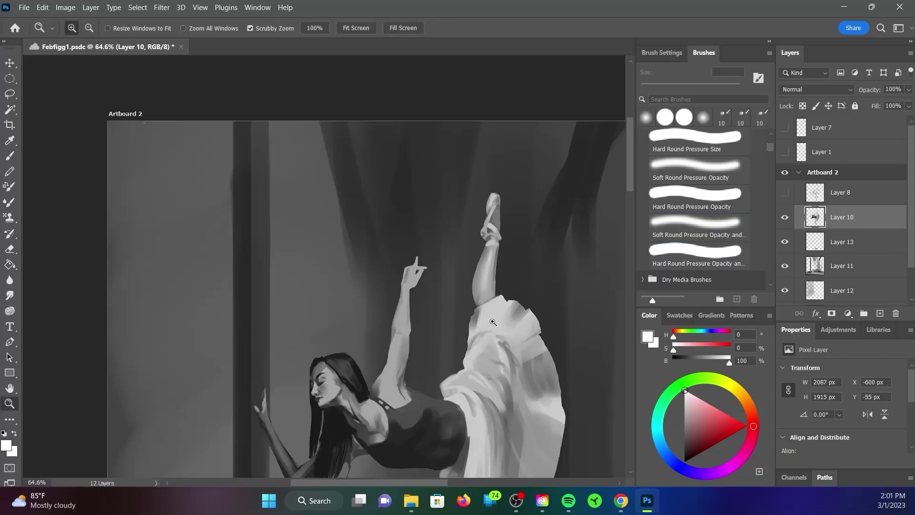
pyautogui.moveTo(342, 398)
pyautogui.mouseDown()
pyautogui.moveTo(454, 403)
pyautogui.moveTo(378, 117)
pyautogui.mouseUp()
pyautogui.press('b')
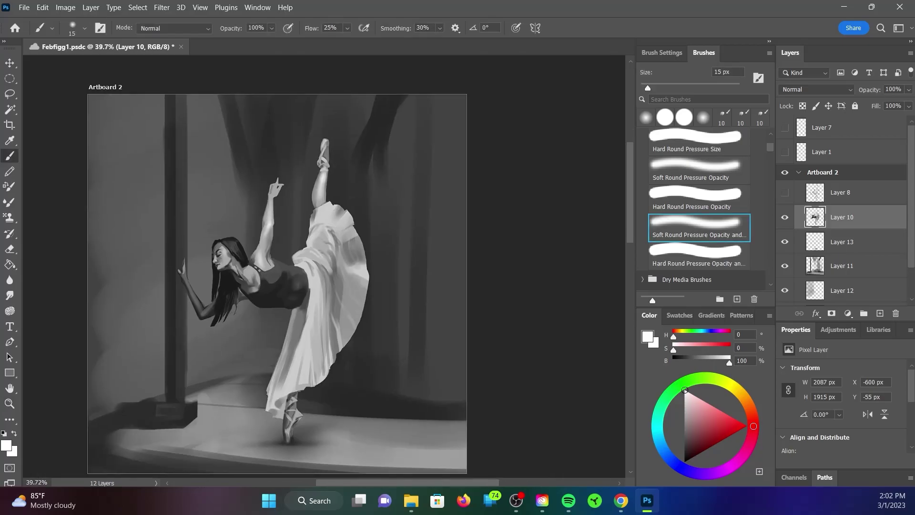
# Step: Sample dark and light leg greys, sizing the hard brush between 10 and 25 px
pyautogui.moveTo(150, 322); pyautogui.dragTo(345, 133)
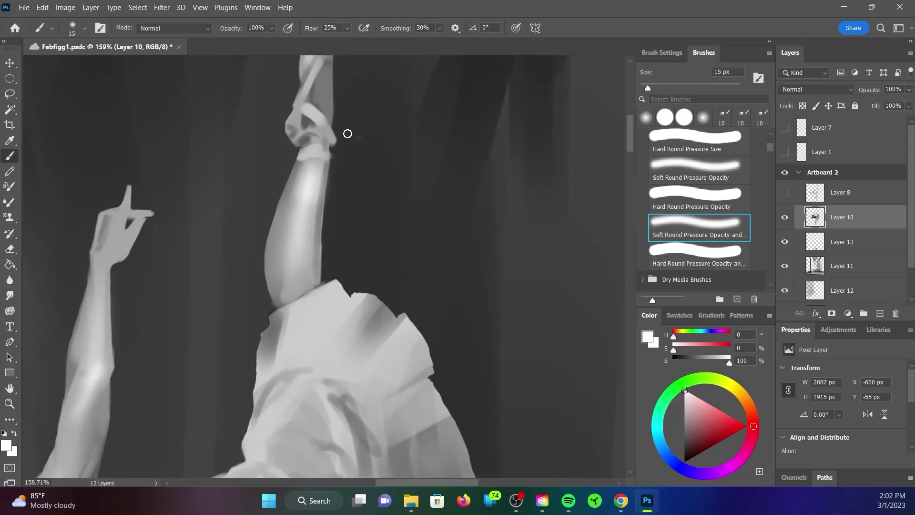
pyautogui.keyDown('alt'); pyautogui.click(306, 163); pyautogui.keyUp('alt')
pyautogui.press('.')
pyautogui.press(']')
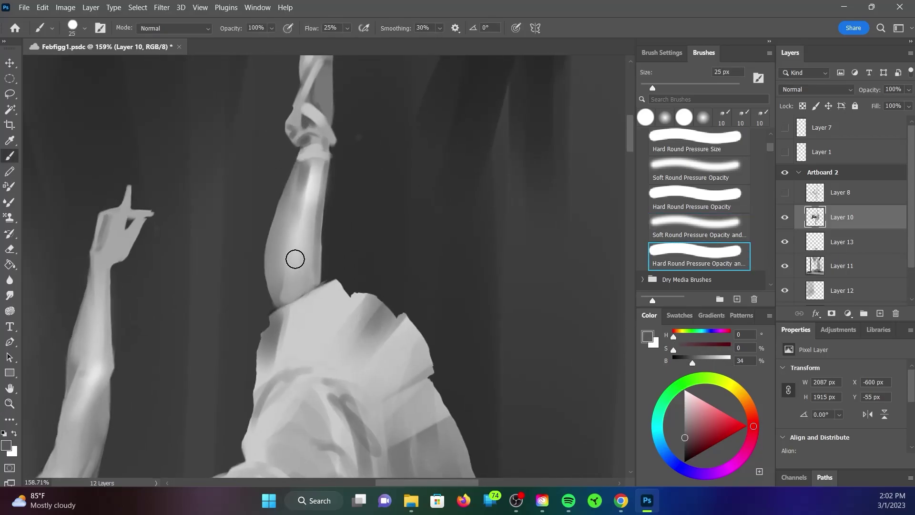
pyautogui.scroll(5, 294, 303)
pyautogui.press('[')
pyautogui.press('[')
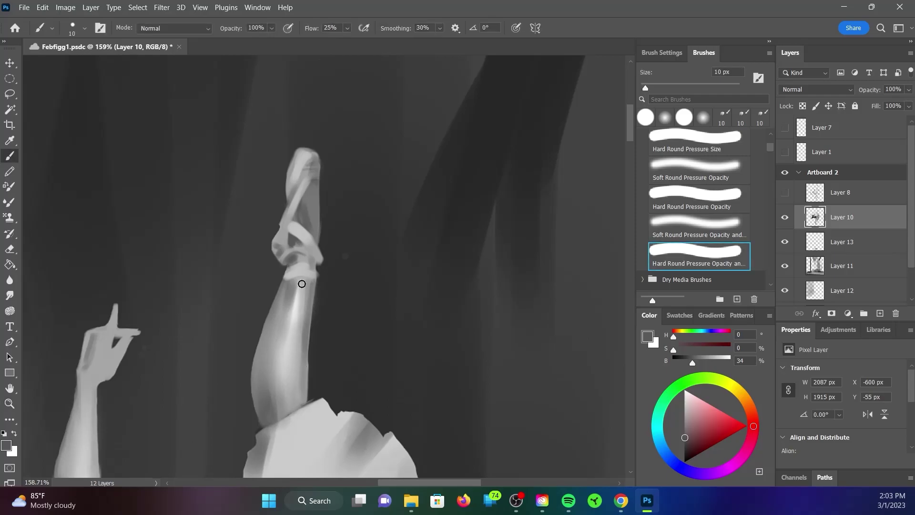
pyautogui.keyDown('alt'); pyautogui.click(301, 286); pyautogui.keyUp('alt')
pyautogui.scroll(2, 277, 407)
pyautogui.press('[')
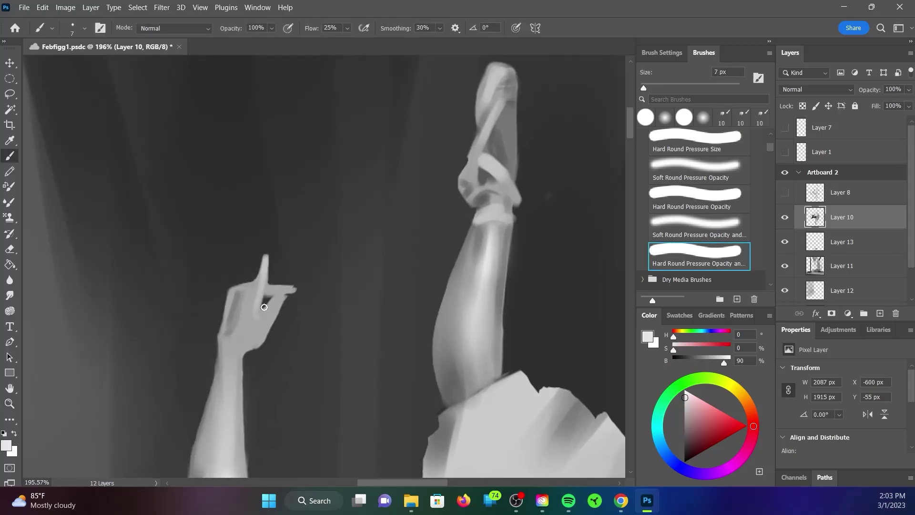
pyautogui.press(']')
pyautogui.press(']')
pyautogui.press(']')
# Step: Paint lighter strokes on the neck and shoulder and sample a grey near the hand
pyautogui.moveTo(225, 343); pyautogui.dragTo(253, 272)
pyautogui.moveTo(231, 443); pyautogui.dragTo(262, 316)
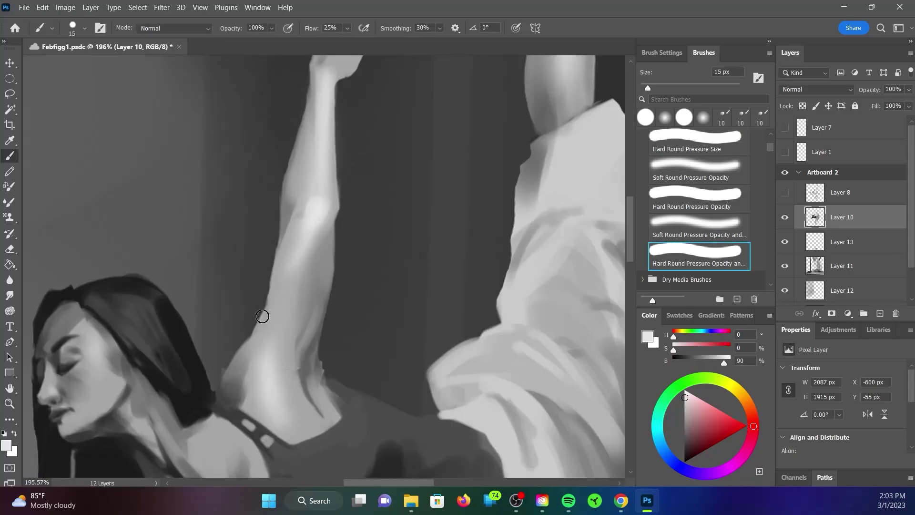
pyautogui.moveTo(276, 357); pyautogui.dragTo(303, 382)
pyautogui.press('[')
pyautogui.press('[')
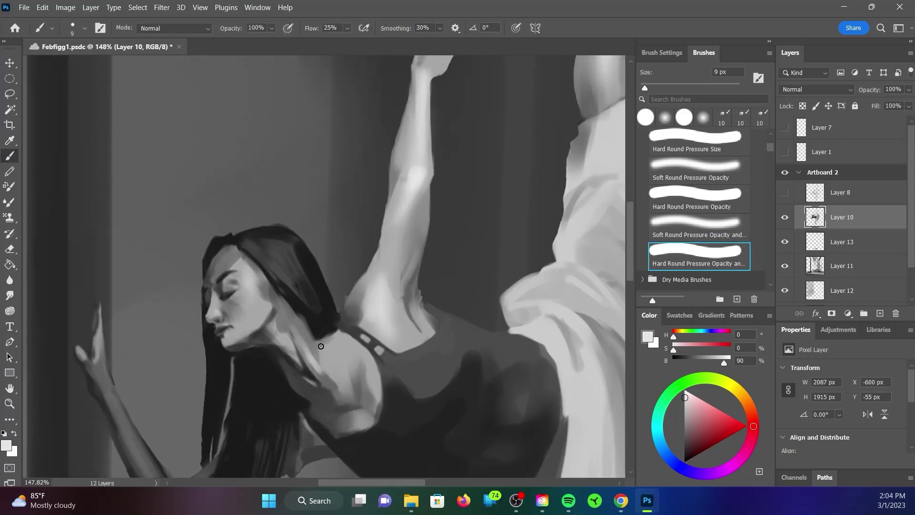
pyautogui.press(']')
pyautogui.moveTo(320, 346)
pyautogui.mouseDown()
pyautogui.moveTo(364, 357)
pyautogui.moveTo(307, 381)
pyautogui.mouseUp()
pyautogui.scroll(5, 455, 297)
pyautogui.hscroll(5, 455, 296)
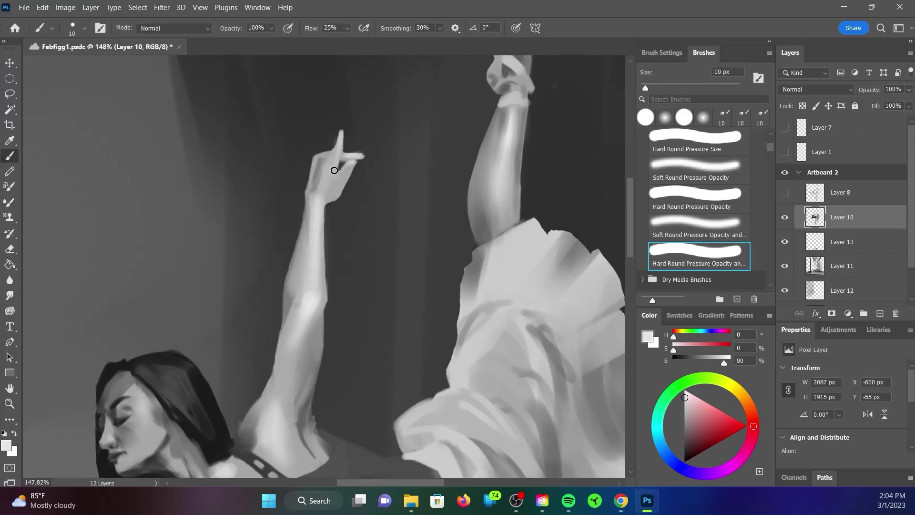
pyautogui.keyDown('alt'); pyautogui.click(289, 309); pyautogui.keyUp('alt')
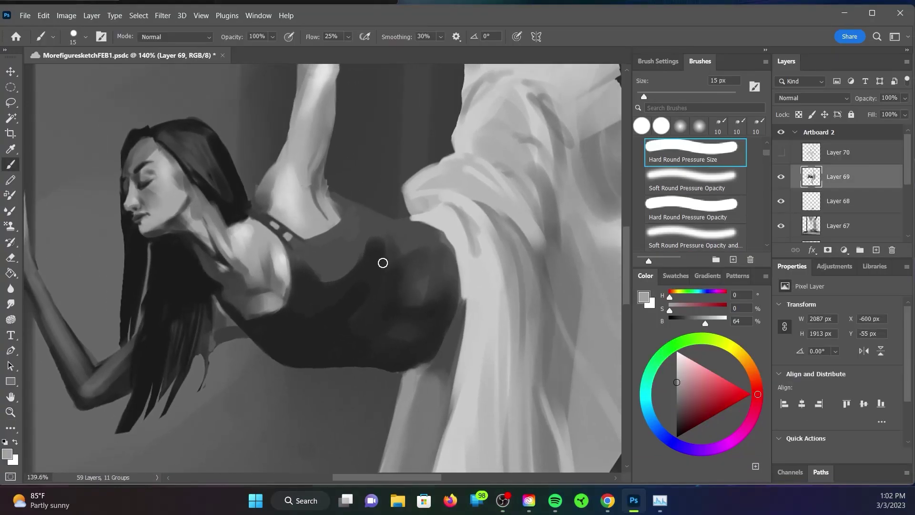
# Step: Sample the leotard's darkest grey and shrink the brush for its strokes
pyautogui.click(607, 501)
pyautogui.press('.')
pyautogui.press('.')
pyautogui.press('.')
pyautogui.keyDown('alt'); pyautogui.click(396, 284); pyautogui.keyUp('alt')
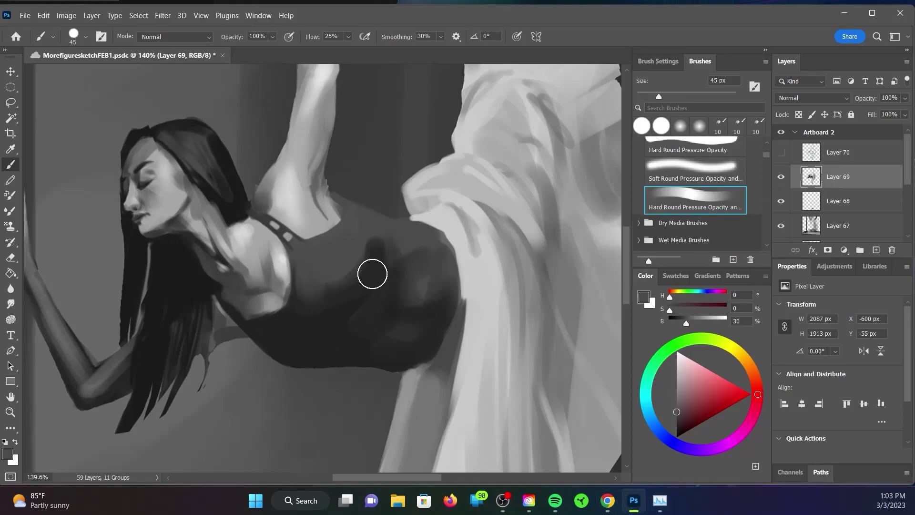
pyautogui.keyDown('alt'); pyautogui.click(319, 310); pyautogui.keyUp('alt')
pyautogui.press('[')
pyautogui.press('[')
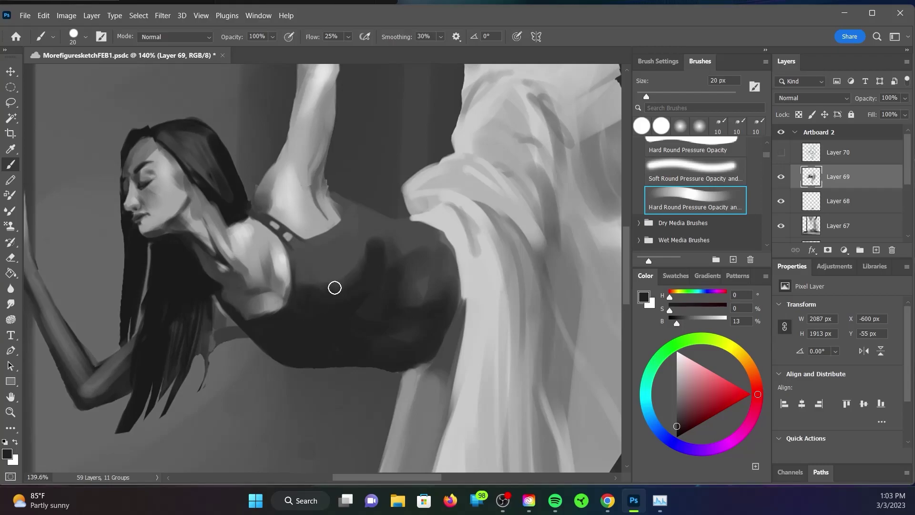
pyautogui.press('[')
# Step: Dab light skin tone from the arm into the underarm area
pyautogui.keyDown('alt'); pyautogui.click(342, 213); pyautogui.keyUp('alt')
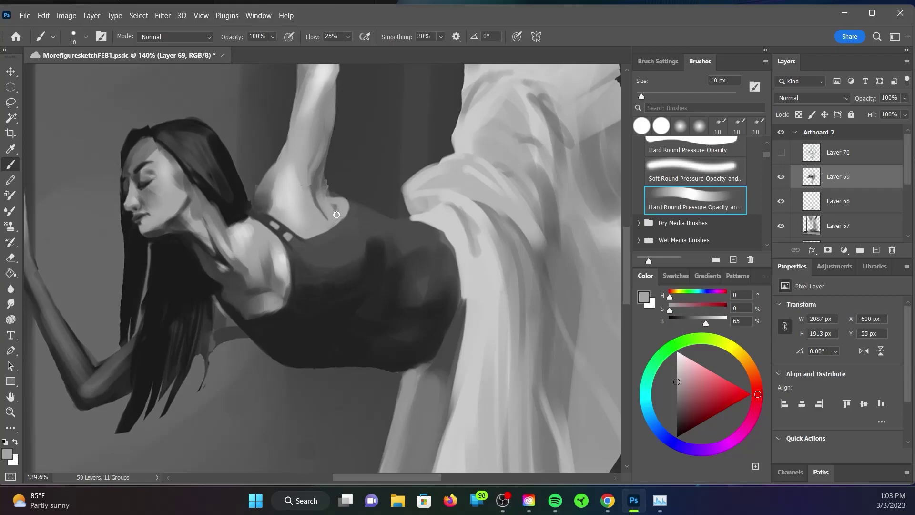
pyautogui.keyDown('alt'); pyautogui.click(324, 172); pyautogui.keyUp('alt')
pyautogui.keyDown('alt'); pyautogui.click(334, 194); pyautogui.keyUp('alt')
pyautogui.keyDown('alt'); pyautogui.click(339, 174); pyautogui.keyUp('alt')
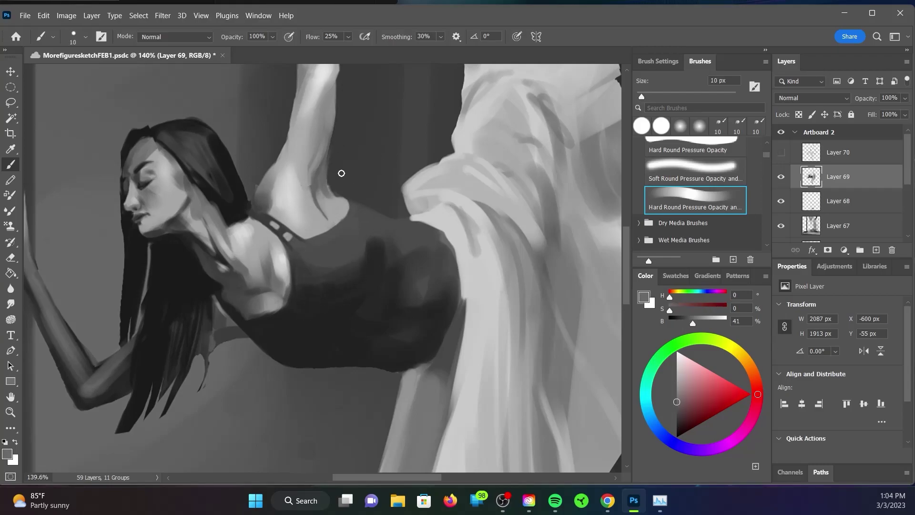
pyautogui.keyDown('alt'); pyautogui.click(339, 208); pyautogui.keyUp('alt')
pyautogui.press(']')
pyautogui.press(']')
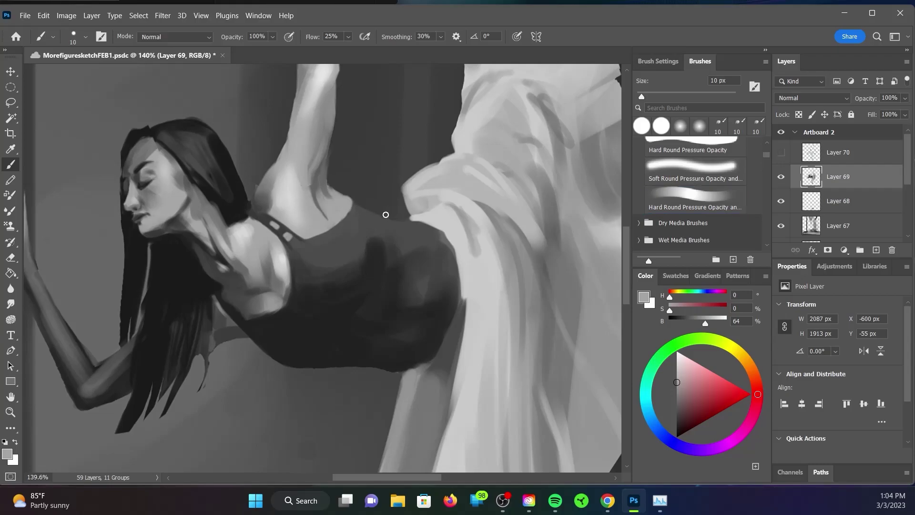
# Step: Repaint the leotard with mid-dark and deep shadow greys at 10 px
pyautogui.keyDown('alt'); pyautogui.click(378, 214); pyautogui.keyUp('alt')
pyautogui.press('[')
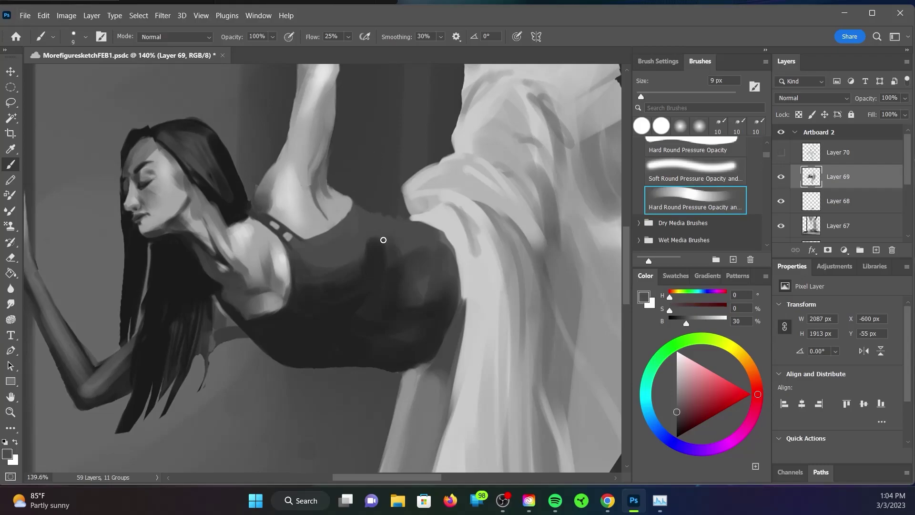
pyautogui.keyDown('alt'); pyautogui.click(354, 234); pyautogui.keyUp('alt')
pyautogui.press(']')
pyautogui.press(']')
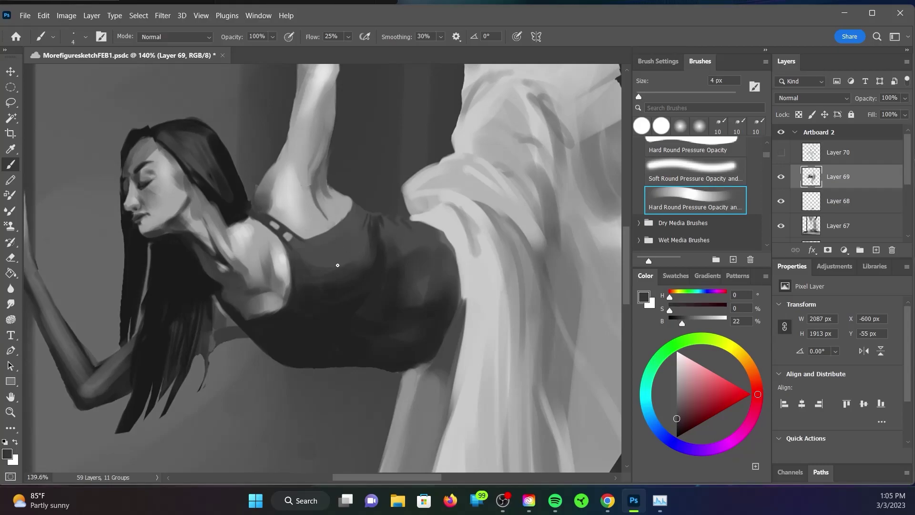
pyautogui.press(']')
pyautogui.press(']')
pyautogui.press(']')
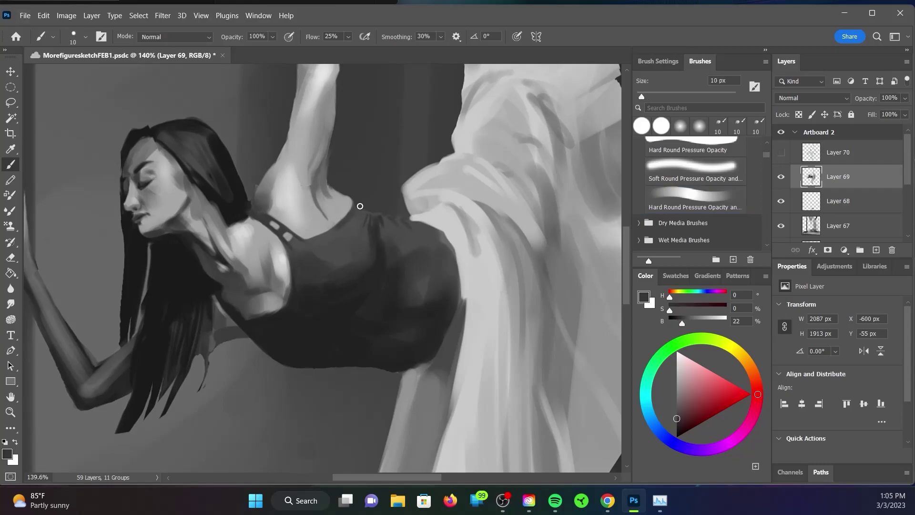
pyautogui.keyDown('alt'); pyautogui.click(348, 297); pyautogui.keyUp('alt')
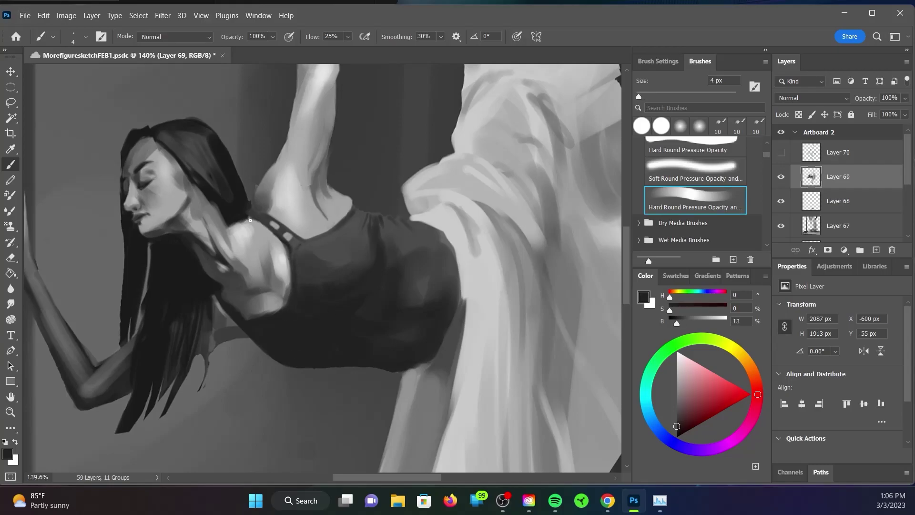
# Step: Refine the armpit and the leotard's upper edge with sampled greys
pyautogui.keyDown('alt'); pyautogui.click(267, 176); pyautogui.keyUp('alt')
pyautogui.keyDown('alt'); pyautogui.click(262, 207); pyautogui.keyUp('alt')
pyautogui.press(']')
pyautogui.press(']')
pyautogui.press(']')
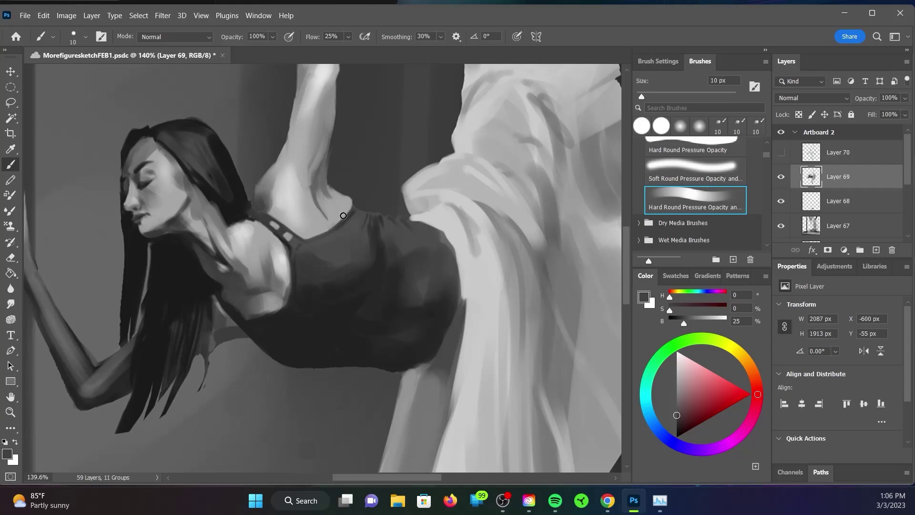
pyautogui.keyDown('alt'); pyautogui.click(333, 214); pyautogui.keyUp('alt')
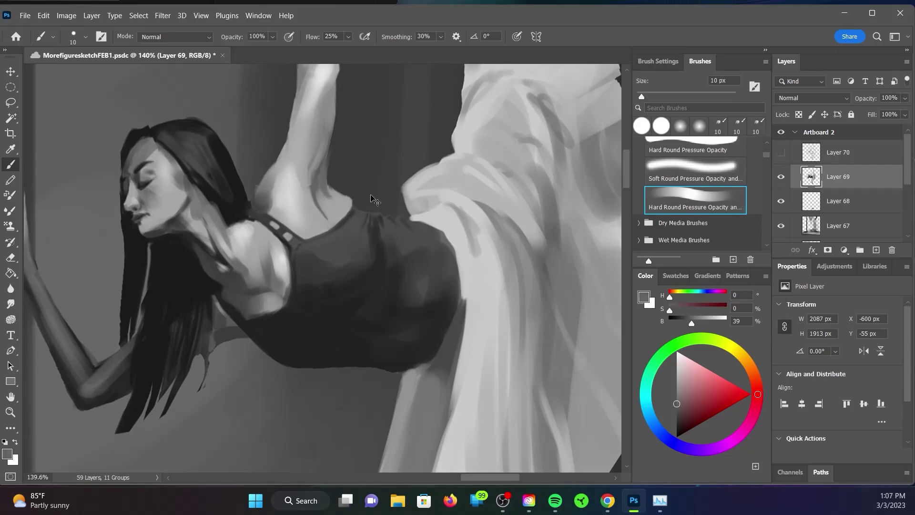
pyautogui.keyDown('alt'); pyautogui.click(357, 213); pyautogui.keyUp('alt')
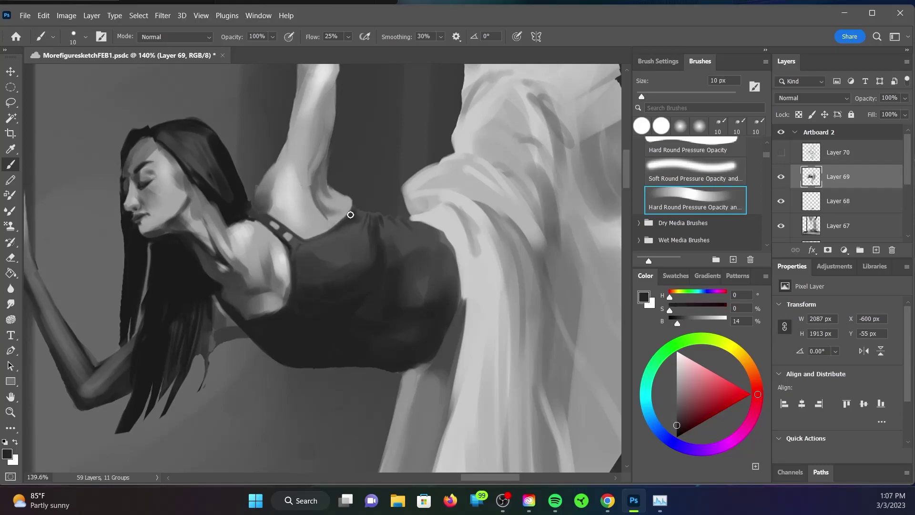
pyautogui.keyDown('alt'); pyautogui.click(392, 232); pyautogui.keyUp('alt')
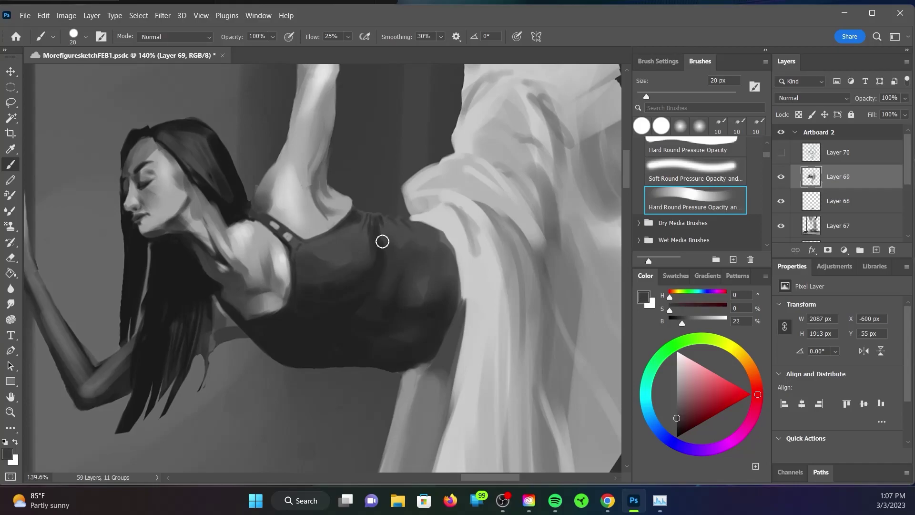
pyautogui.press(']')
# Step: Smooth the darker leotard shadows, switching the brush between 10 and 15 px
pyautogui.keyDown('alt'); pyautogui.click(448, 284); pyautogui.keyUp('alt')
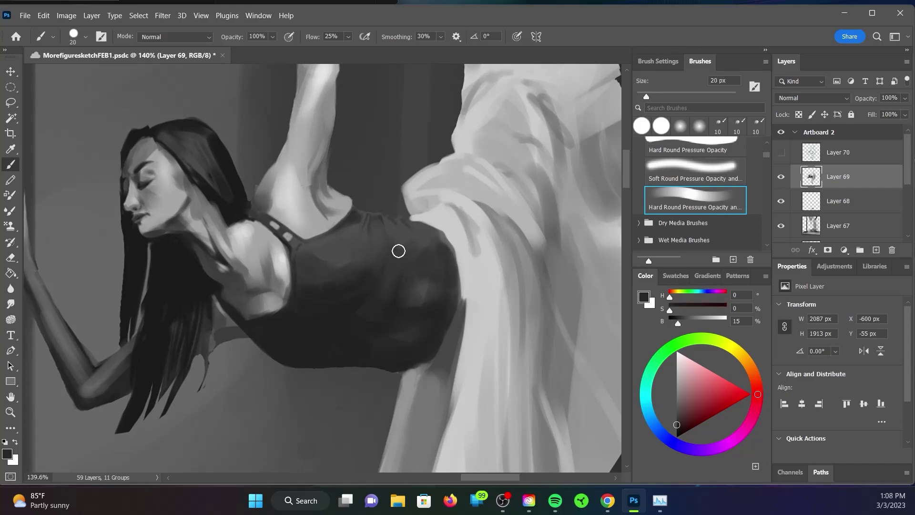
pyautogui.press('[')
pyautogui.press('[')
pyautogui.press('[')
pyautogui.press(']')
pyautogui.press(']')
pyautogui.press(']')
pyautogui.press('[')
pyautogui.keyDown('alt'); pyautogui.click(365, 362); pyautogui.keyUp('alt')
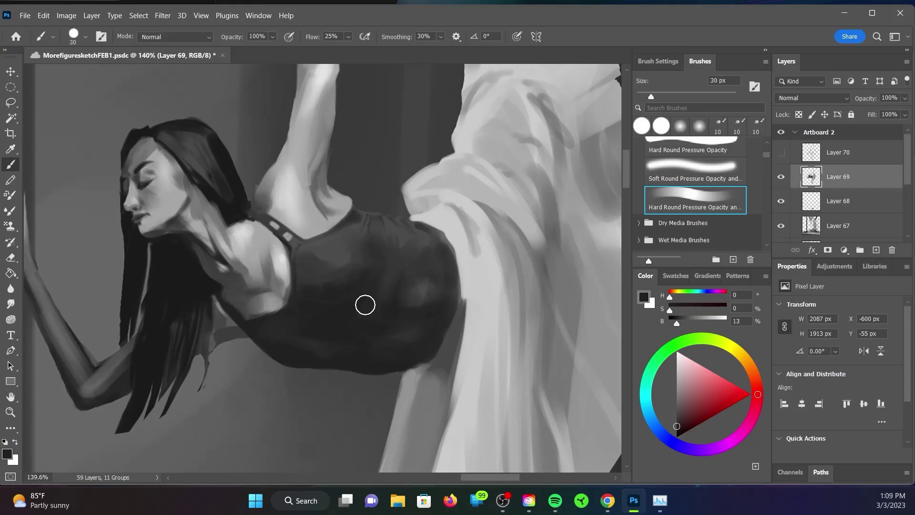
pyautogui.keyDown('alt'); pyautogui.click(303, 159); pyautogui.keyUp('alt')
pyautogui.press(']')
# Step: Sample shadow greys on the outstretched arm and hand with a tiny brush tip
pyautogui.keyDown('space'); pyautogui.moveTo(16, 245); pyautogui.dragTo(116, 231); pyautogui.keyUp('space')
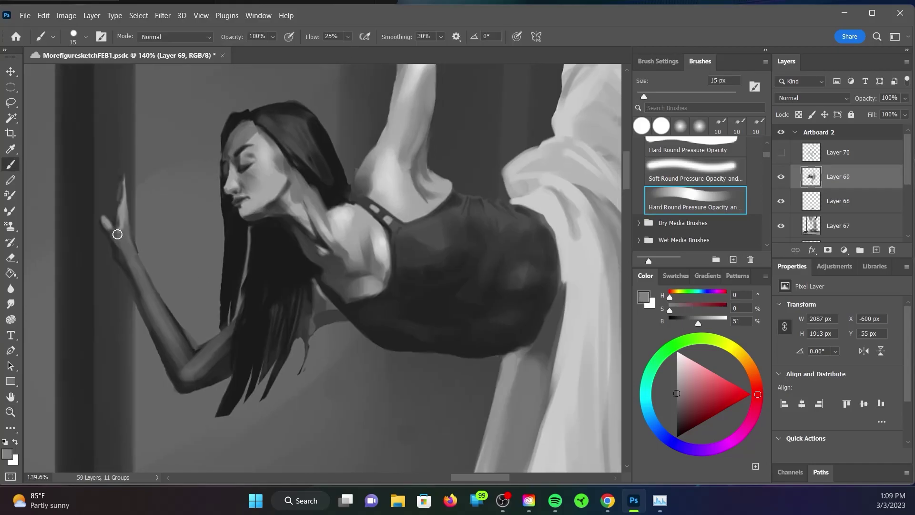
pyautogui.press(']')
pyautogui.keyDown('alt'); pyautogui.click(208, 354); pyautogui.keyUp('alt')
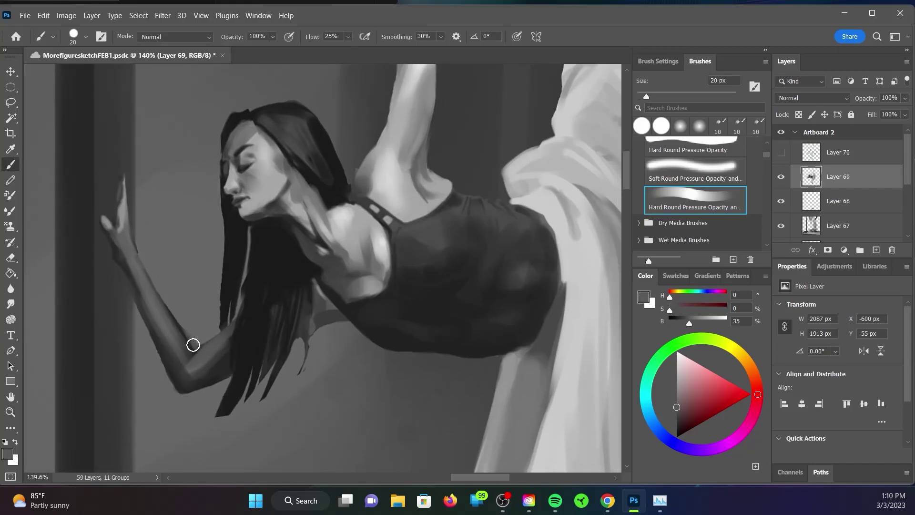
pyautogui.keyDown('alt'); pyautogui.click(192, 343); pyautogui.keyUp('alt')
pyautogui.press('[')
pyautogui.press('[')
pyautogui.press('[')
# Step: Enlarge the brush slightly and lighten the pole's edge beside the hand
pyautogui.press(']')
pyautogui.press(']')
pyautogui.press(']')
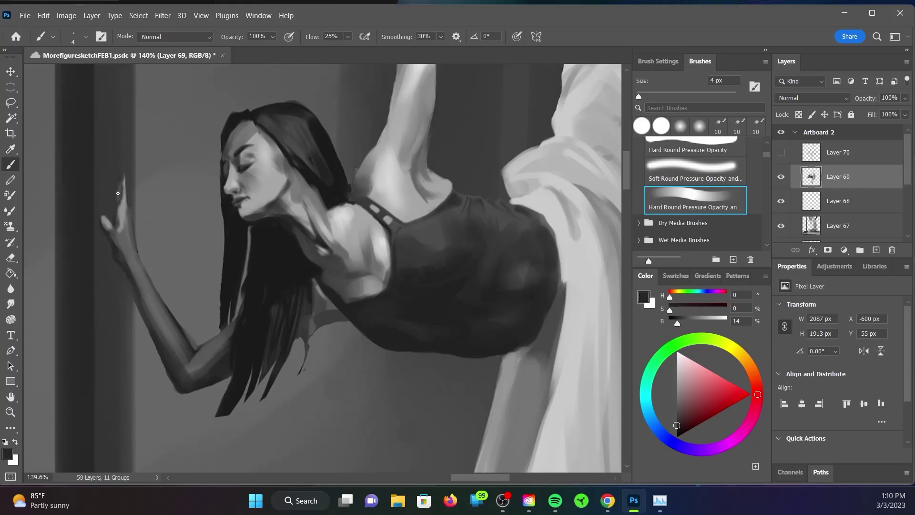
pyautogui.scroll(-5, 103, 201)
pyautogui.hotkey('alt', '[')
pyautogui.hotkey('alt', '[')
pyautogui.scroll(6, 286, 239)
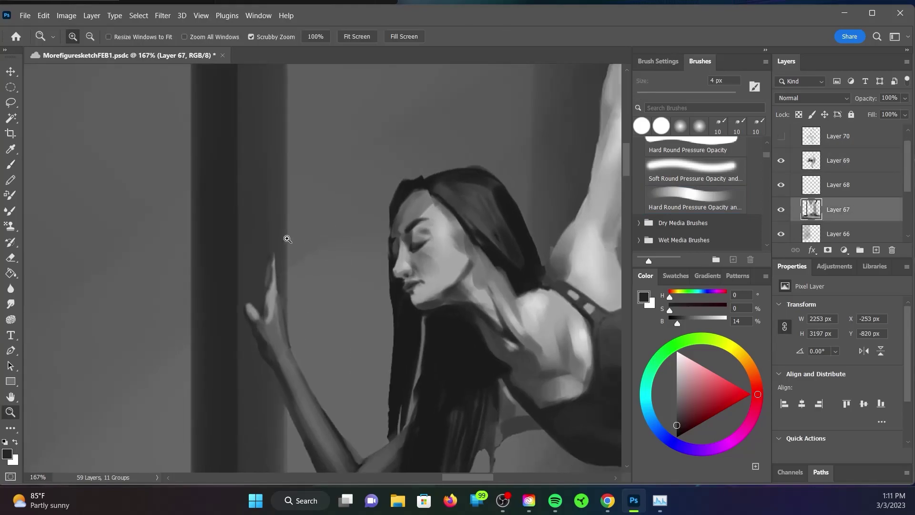
pyautogui.moveTo(292, 247)
pyautogui.mouseDown()
pyautogui.moveTo(280, 239)
pyautogui.moveTo(278, 204)
pyautogui.mouseUp()
pyautogui.press('z')
pyautogui.scroll(-5, 286, 229)
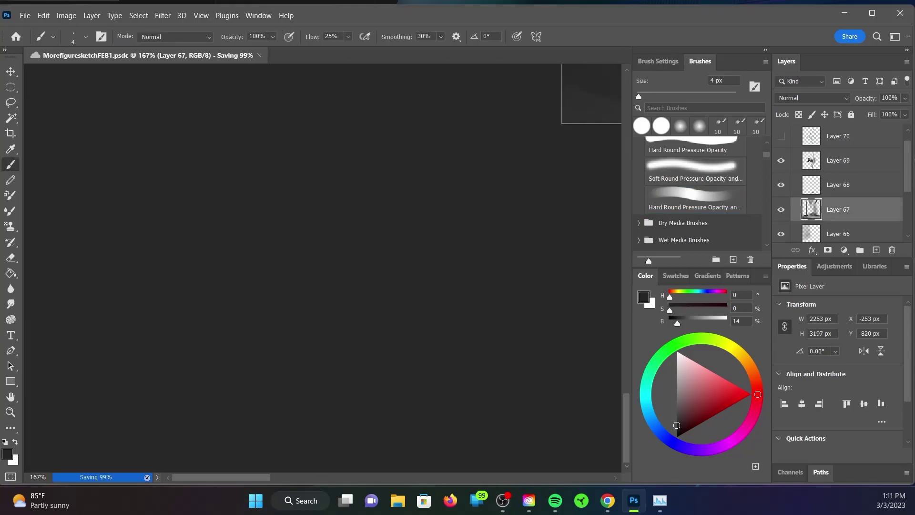
pyautogui.scroll(5, 309, 270)
# Step: Paint the pole's right edge lighter, then sample a lighter grey from the painting
pyautogui.press('b')
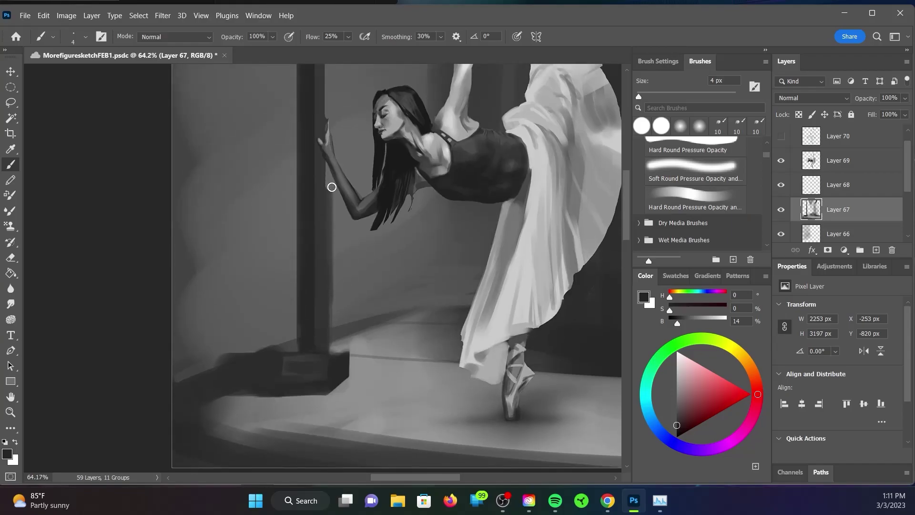
pyautogui.moveTo(330, 185); pyautogui.dragTo(322, 341)
pyautogui.press('.')
pyautogui.keyDown('alt'); pyautogui.click(324, 339); pyautogui.keyUp('alt')
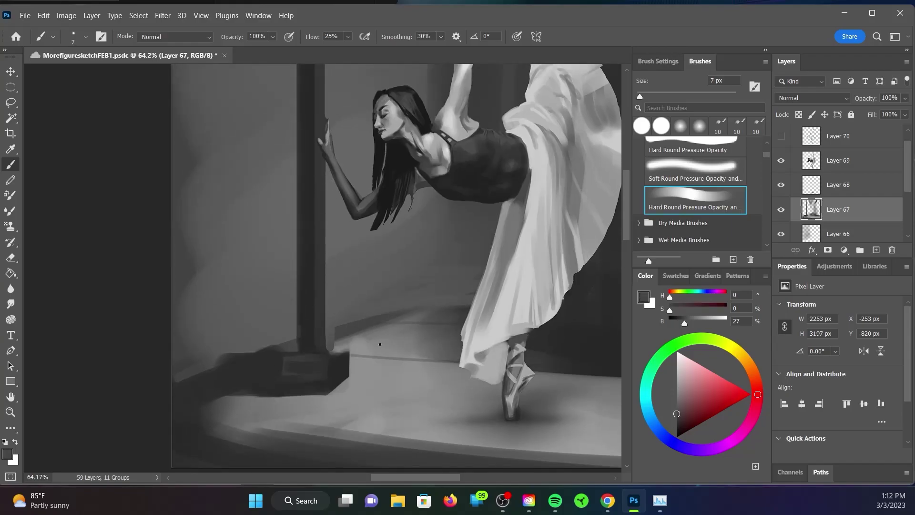
pyautogui.scroll(-2, 332, 347)
pyautogui.scroll(5, 319, 260)
# Step: On Layer 69, sample light and mid greys and refine the fingers touching the pole
pyautogui.press('e')
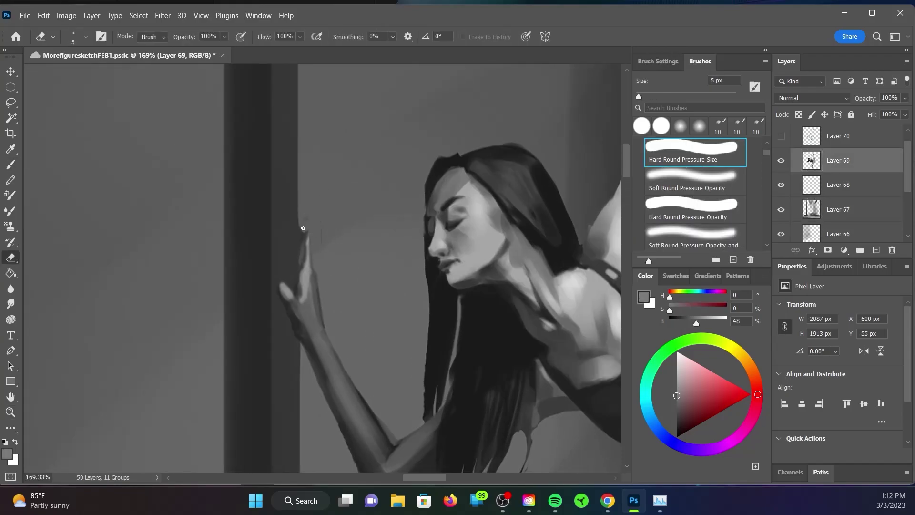
pyautogui.click(864, 154)
pyautogui.press('b')
pyautogui.keyDown('alt'); pyautogui.click(370, 284); pyautogui.keyUp('alt')
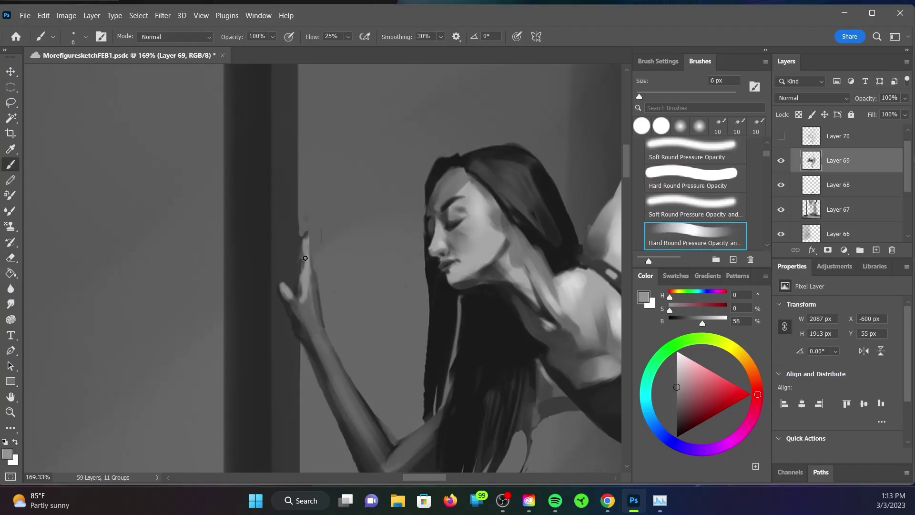
pyautogui.keyDown('alt'); pyautogui.click(306, 305); pyautogui.keyUp('alt')
pyautogui.scroll(1, 331, 268)
pyautogui.keyDown('alt'); pyautogui.click(301, 315); pyautogui.keyUp('alt')
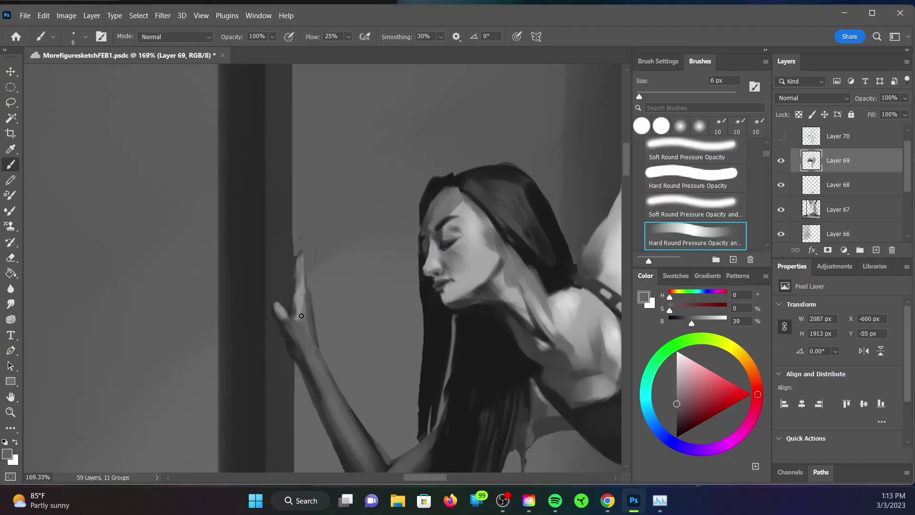
# Step: Zoom in on the standing foot and sample a darker grey for its floor shadow
pyautogui.hotkey('ctrl', '0')
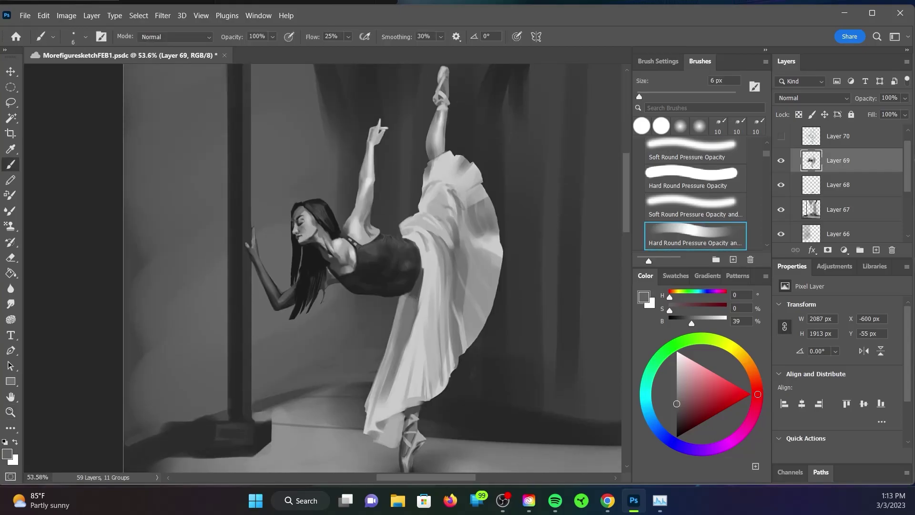
pyautogui.scroll(2, 405, 329)
pyautogui.scroll(3, 410, 336)
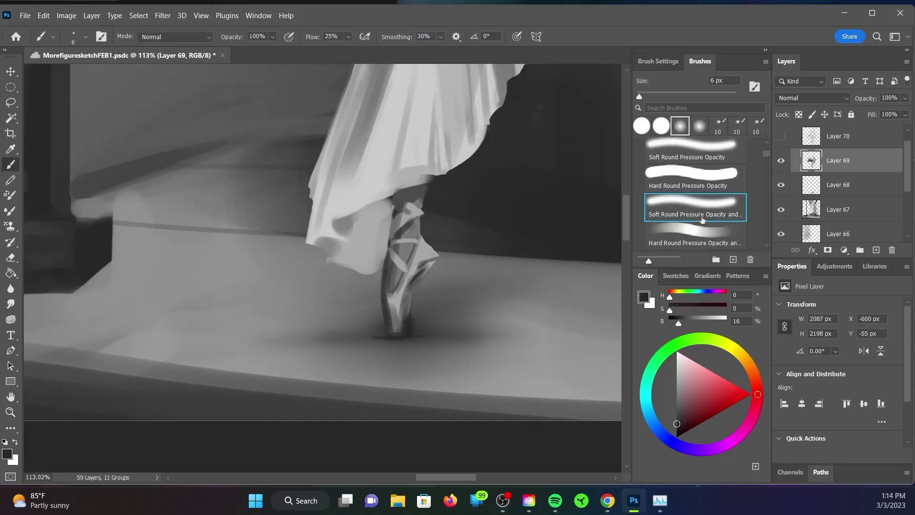
pyautogui.keyDown('alt'); pyautogui.click(396, 327); pyautogui.keyUp('alt')
pyautogui.keyDown('alt'); pyautogui.click(398, 333); pyautogui.keyUp('alt')
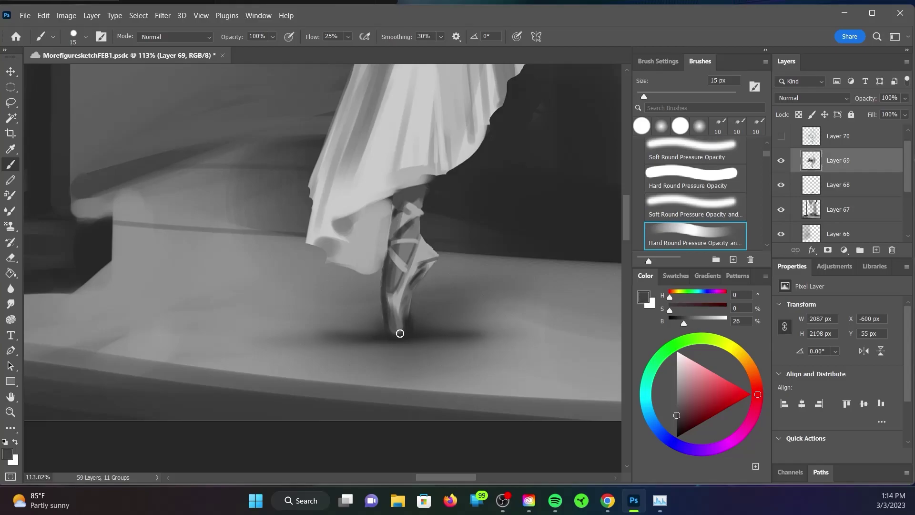
pyautogui.keyDown('alt'); pyautogui.click(420, 267); pyautogui.keyUp('alt')
pyautogui.scroll(-3, 481, 273)
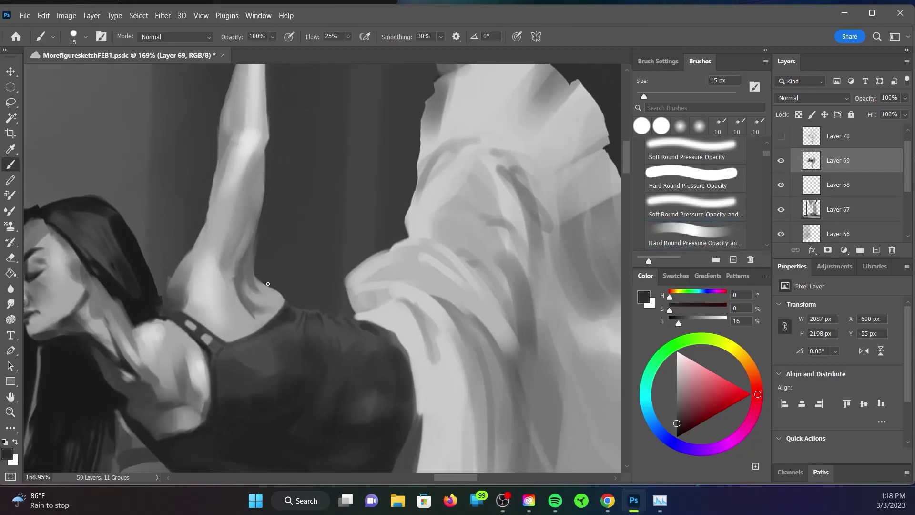
# Step: Shrink the brush and sample a mid grey for shading the arm
pyautogui.press('.')
pyautogui.keyDown('alt'); pyautogui.click(292, 305); pyautogui.keyUp('alt')
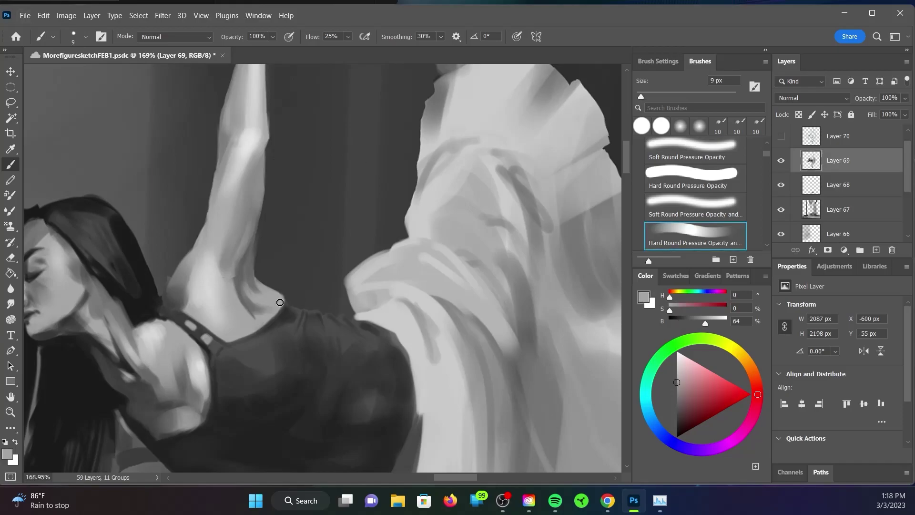
pyautogui.scroll(5, 286, 334)
# Step: Lasso and delete the stray dark line and excess pixels around the fingertip, wrist and arm edge
pyautogui.press('l')
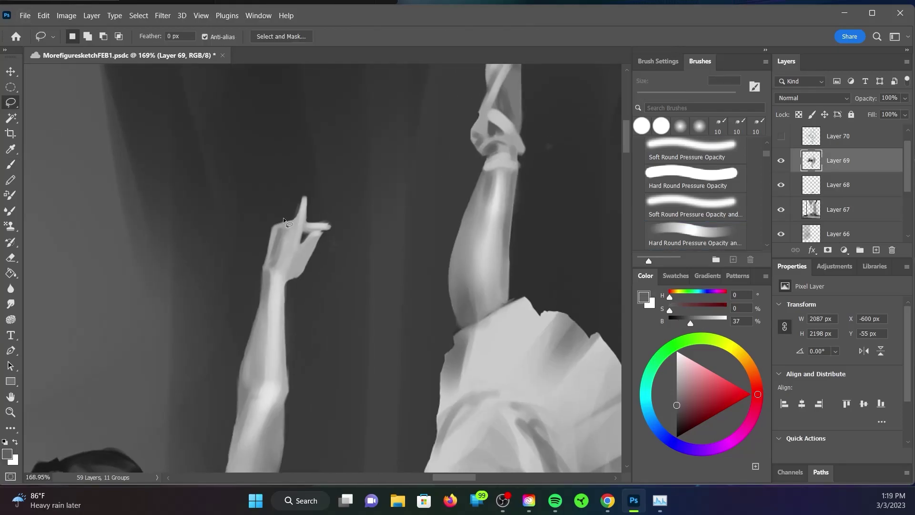
pyautogui.moveTo(267, 234); pyautogui.dragTo(265, 227)
pyautogui.press('Delete')
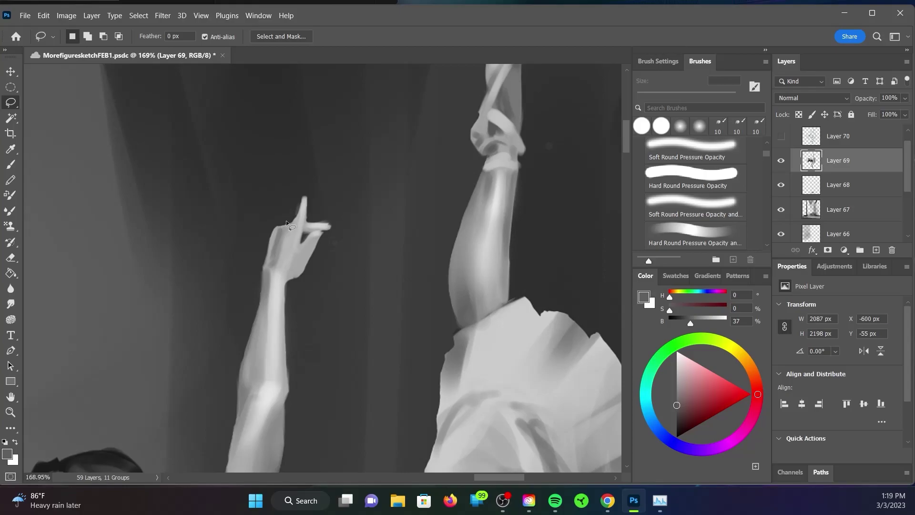
pyautogui.moveTo(266, 259); pyautogui.dragTo(295, 212)
pyautogui.press('Delete')
pyautogui.press('Return')
pyautogui.moveTo(312, 259)
pyautogui.mouseDown()
pyautogui.moveTo(297, 275)
pyautogui.moveTo(317, 254)
pyautogui.mouseUp()
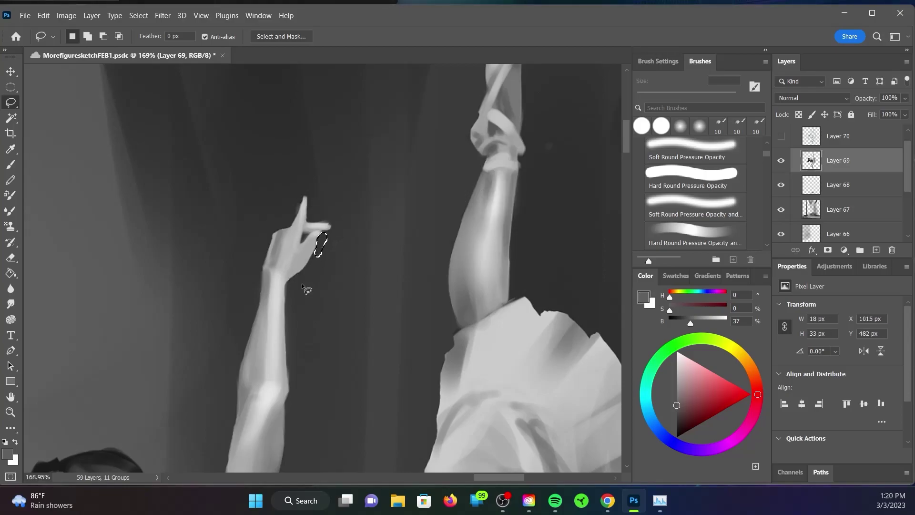
pyautogui.press('Delete')
pyautogui.scroll(3, 290, 224)
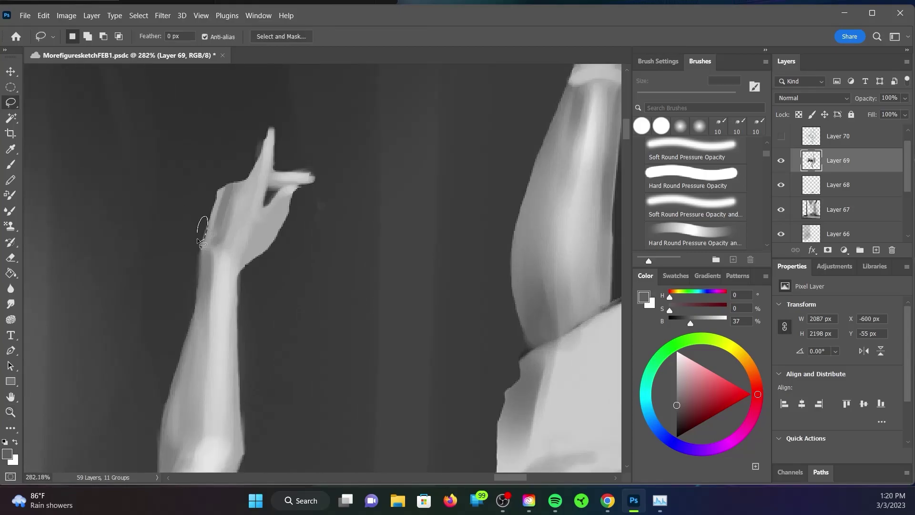
pyautogui.moveTo(212, 206); pyautogui.dragTo(210, 203)
pyautogui.moveTo(169, 381); pyautogui.dragTo(252, 177)
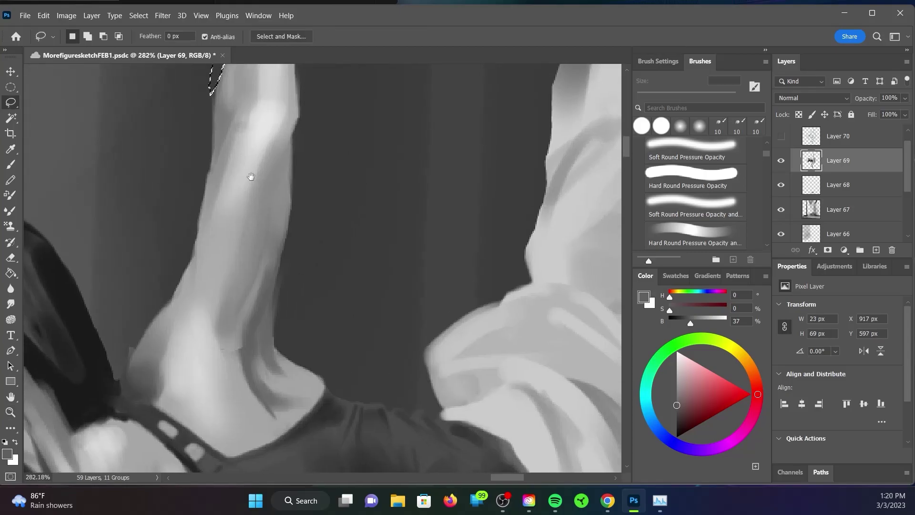
# Step: Paint short strokes along the raised arm's edge using sampled light and dark greys
pyautogui.press('b')
pyautogui.keyDown('alt'); pyautogui.click(201, 412); pyautogui.keyUp('alt')
pyautogui.moveTo(201, 413); pyautogui.dragTo(339, 221)
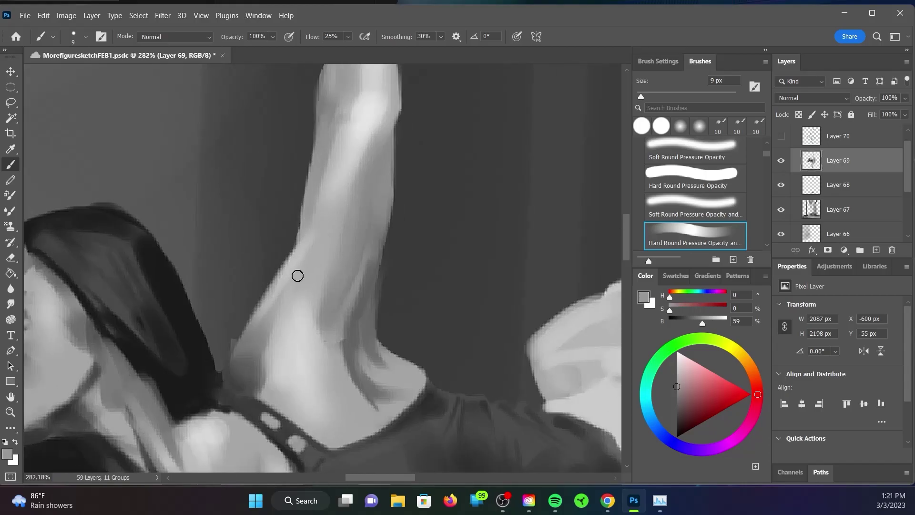
pyautogui.keyDown('alt'); pyautogui.click(314, 248); pyautogui.keyUp('alt')
pyautogui.moveTo(505, 326); pyautogui.dragTo(455, 350)
pyautogui.moveTo(324, 191); pyautogui.dragTo(319, 250)
pyautogui.moveTo(267, 212); pyautogui.dragTo(255, 269)
pyautogui.moveTo(276, 176); pyautogui.dragTo(250, 262)
# Step: With a smaller brush, add short light and dark strokes near the shoulder and arm
pyautogui.press('[')
pyautogui.moveTo(276, 128); pyautogui.dragTo(264, 209)
pyautogui.press('[')
pyautogui.press('[')
pyautogui.moveTo(398, 286); pyautogui.dragTo(470, 148)
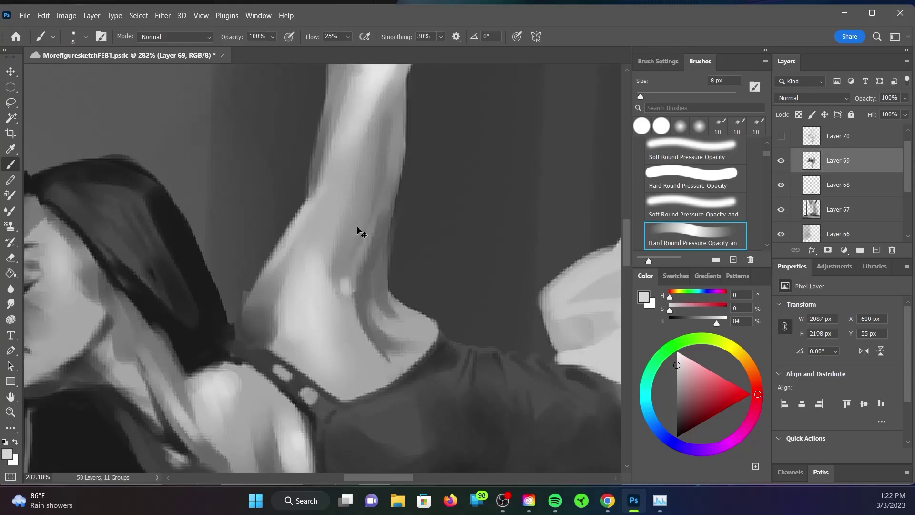
pyautogui.keyDown('alt'); pyautogui.click(345, 286); pyautogui.keyUp('alt')
pyautogui.moveTo(348, 305)
pyautogui.mouseDown()
pyautogui.moveTo(334, 267)
pyautogui.moveTo(374, 292)
pyautogui.moveTo(362, 317)
pyautogui.mouseUp()
pyautogui.keyDown('alt'); pyautogui.click(358, 306); pyautogui.keyUp('alt')
# Step: Paint light grey strokes on the raised finger
pyautogui.scroll(-3, 334, 285)
pyautogui.press('l')
pyautogui.scroll(-3, 310, 269)
pyautogui.scroll(3, 364, 126)
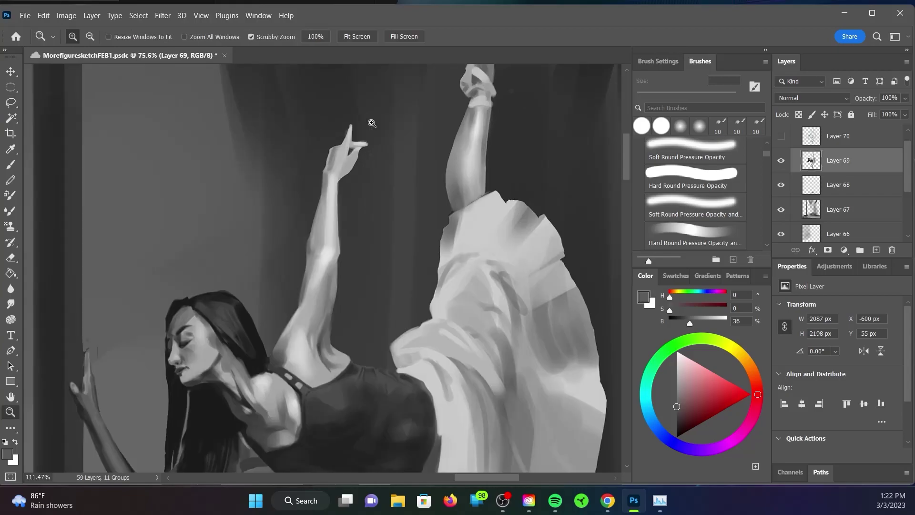
pyautogui.press('b')
pyautogui.scroll(3, 364, 127)
pyautogui.keyDown('alt'); pyautogui.click(353, 153); pyautogui.keyUp('alt')
pyautogui.moveTo(345, 190)
pyautogui.mouseDown()
pyautogui.moveTo(373, 132)
pyautogui.moveTo(372, 181)
pyautogui.mouseUp()
# Step: Lasso the gap between the fingers and the fingertip and fill them with light grey
pyautogui.press('l')
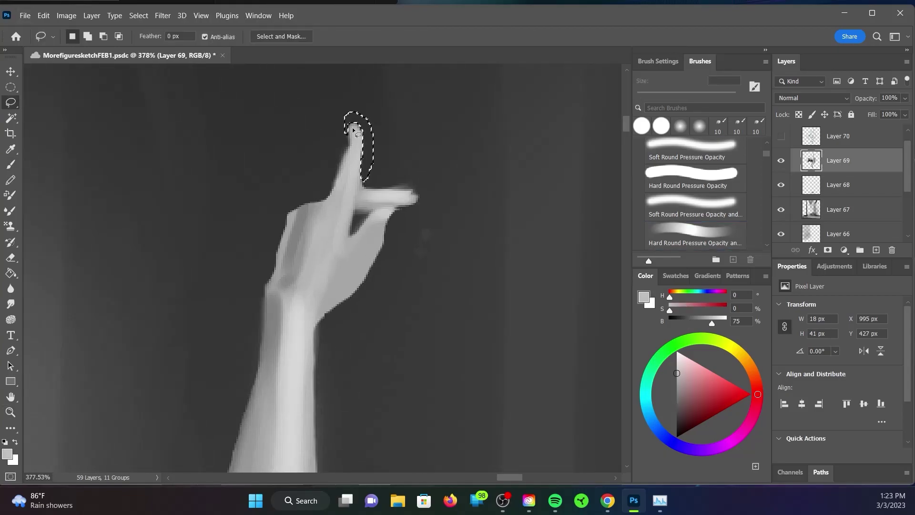
pyautogui.moveTo(350, 105); pyautogui.dragTo(351, 136)
pyautogui.hotkey('ctrl', 'd')
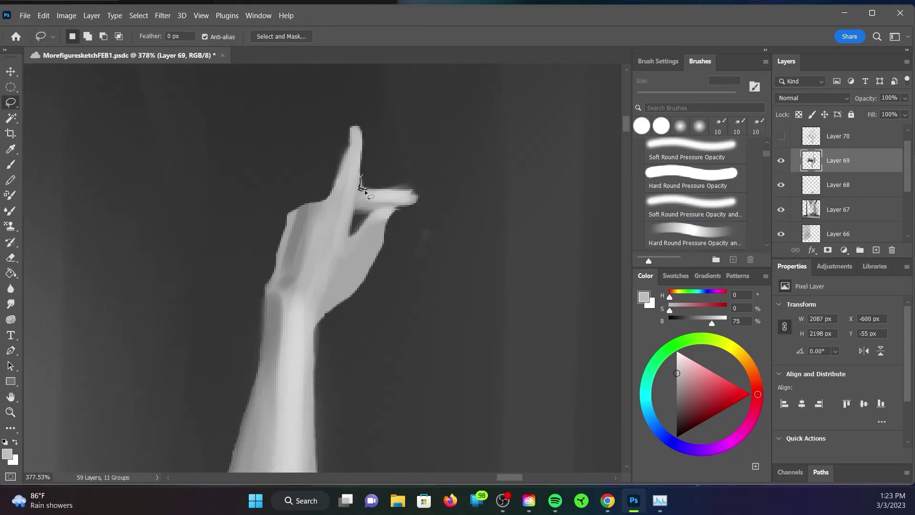
pyautogui.moveTo(365, 192); pyautogui.dragTo(417, 191)
pyautogui.hotkey('alt', 'BackSpace')
pyautogui.hotkey('ctrl', 'd')
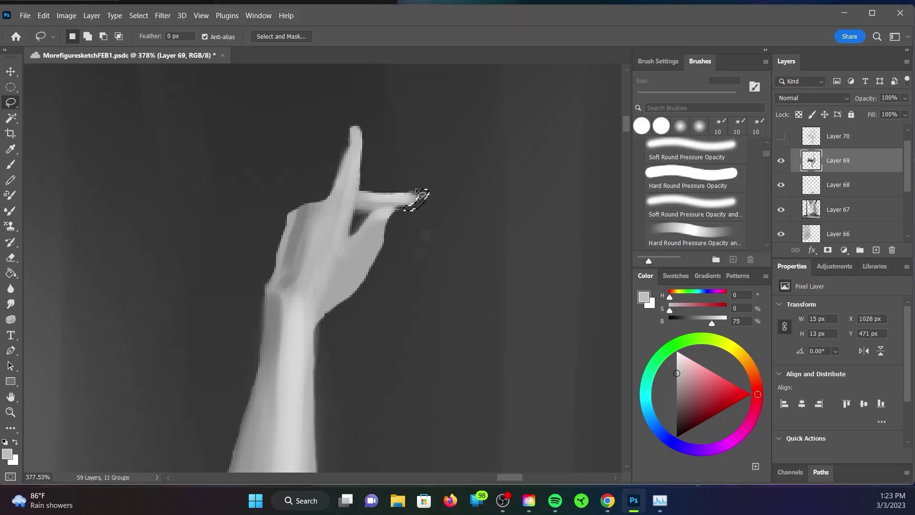
pyautogui.hotkey('alt', 'BackSpace')
pyautogui.hotkey('ctrl', 'd')
# Step: Dab light grey on the fingertip and zoom out to show the whole dancer
pyautogui.press('b')
pyautogui.click(382, 215)
pyautogui.press('l')
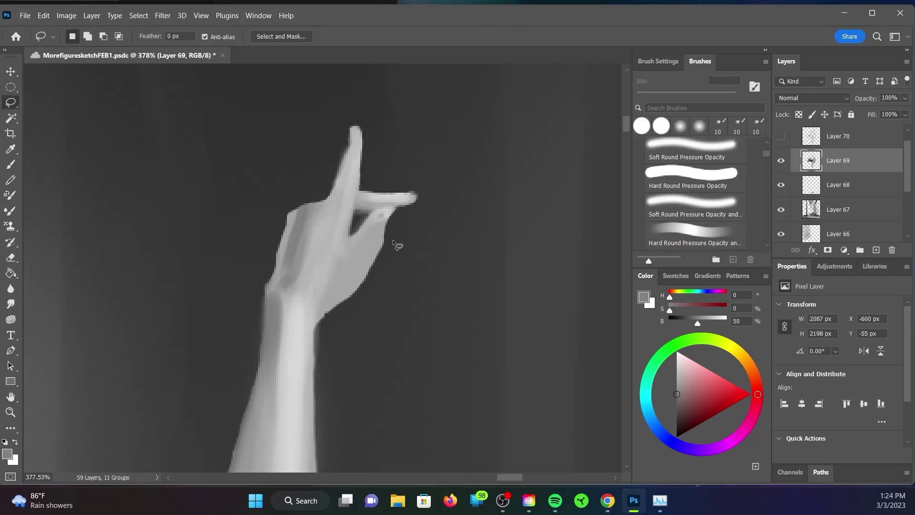
pyautogui.press('z')
pyautogui.hotkey('ctrl', '0')
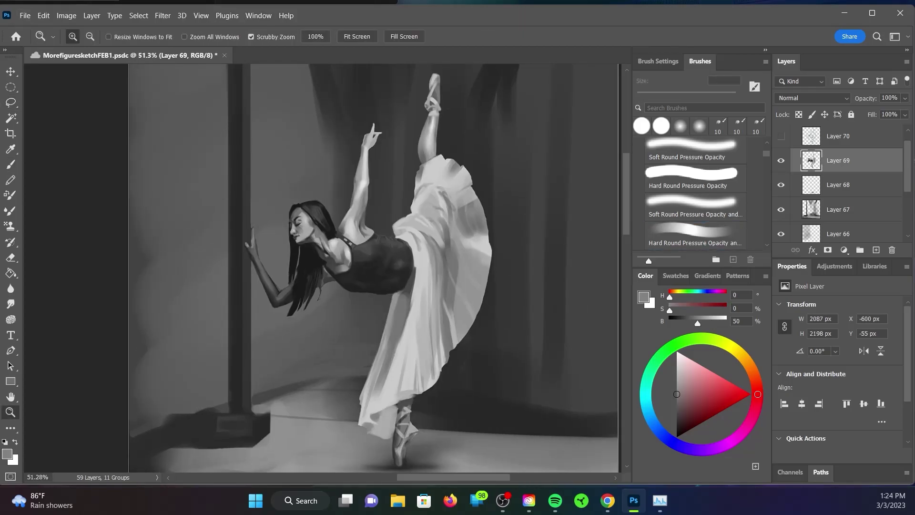
# Step: Paint dark strokes along the standing leg with a 10 px brush
pyautogui.press('b')
pyautogui.scroll(5, 435, 86)
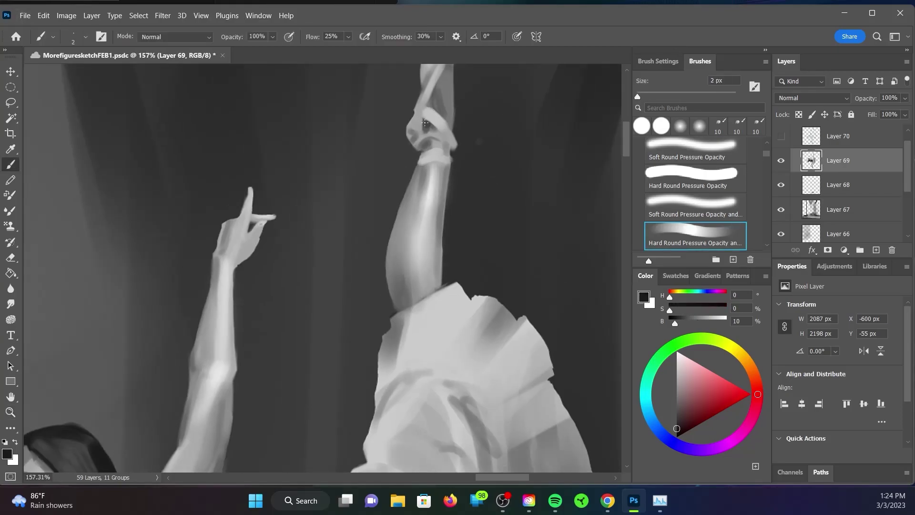
pyautogui.scroll(-5, 480, 127)
pyautogui.scroll(5, 363, 305)
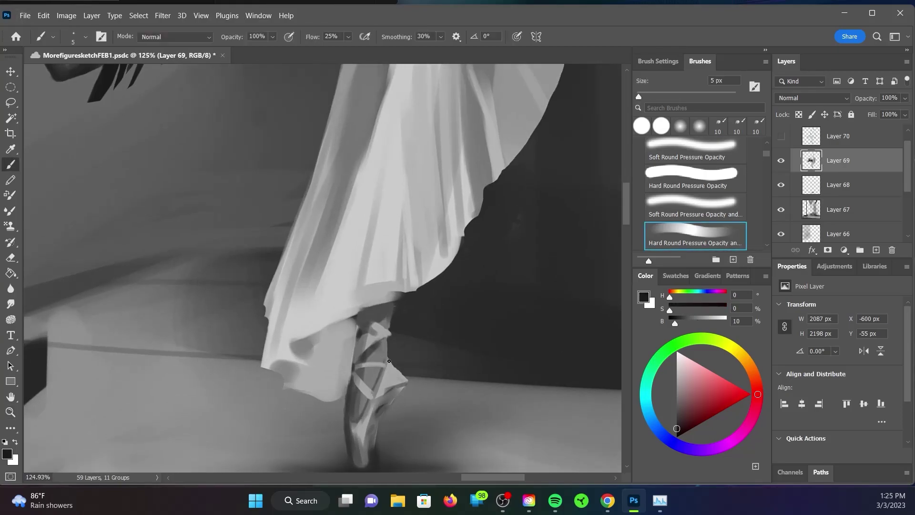
pyautogui.press(']')
pyautogui.moveTo(357, 315)
pyautogui.mouseDown()
pyautogui.moveTo(346, 422)
pyautogui.moveTo(349, 363)
pyautogui.mouseUp()
pyautogui.keyDown('alt'); pyautogui.click(355, 317); pyautogui.keyUp('alt')
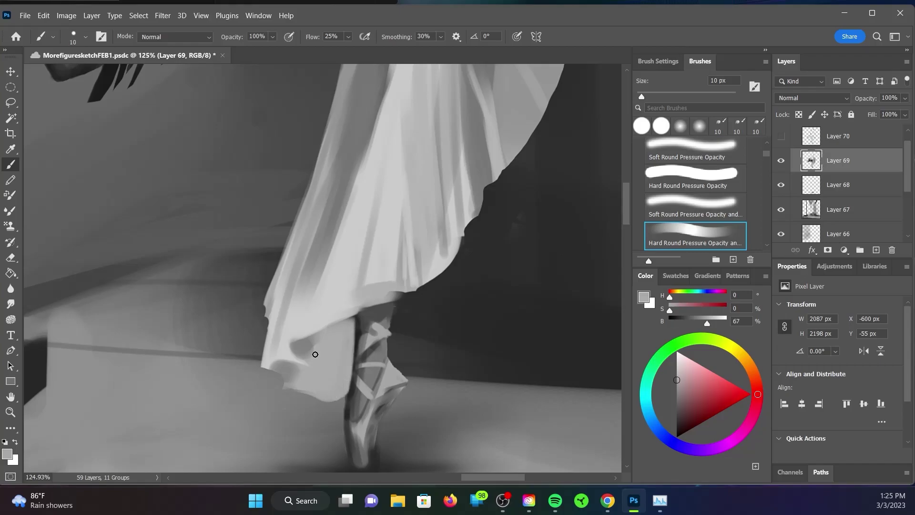
# Step: Sample near-black and light greys and resize the brush for the shoe shadow and ribbons
pyautogui.scroll(-2, 376, 345)
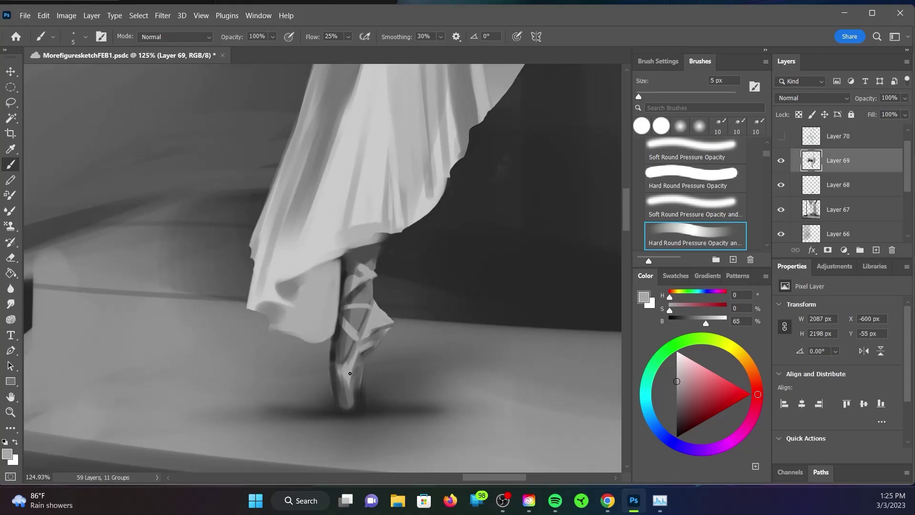
pyautogui.keyDown('alt'); pyautogui.click(382, 307); pyautogui.keyUp('alt')
pyautogui.press(']')
pyautogui.press(']')
pyautogui.keyDown('alt'); pyautogui.click(346, 261); pyautogui.keyUp('alt')
pyautogui.press('[')
pyautogui.press('[')
pyautogui.press('[')
pyautogui.keyDown('alt'); pyautogui.click(367, 263); pyautogui.keyUp('alt')
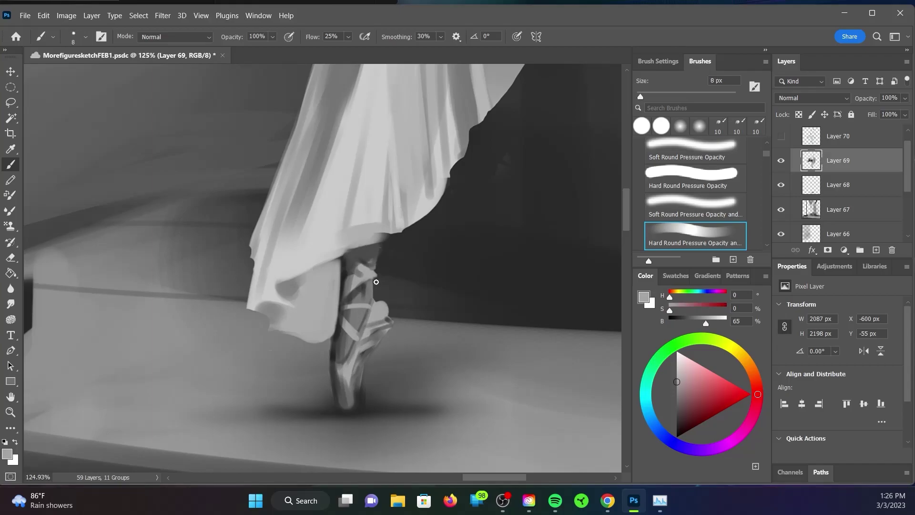
# Step: Outline the dark area right of the skirt hem, sample a mid grey, and zoom out
pyautogui.press('l')
pyautogui.moveTo(391, 243)
pyautogui.mouseDown()
pyautogui.moveTo(375, 272)
pyautogui.moveTo(526, 138)
pyautogui.mouseUp()
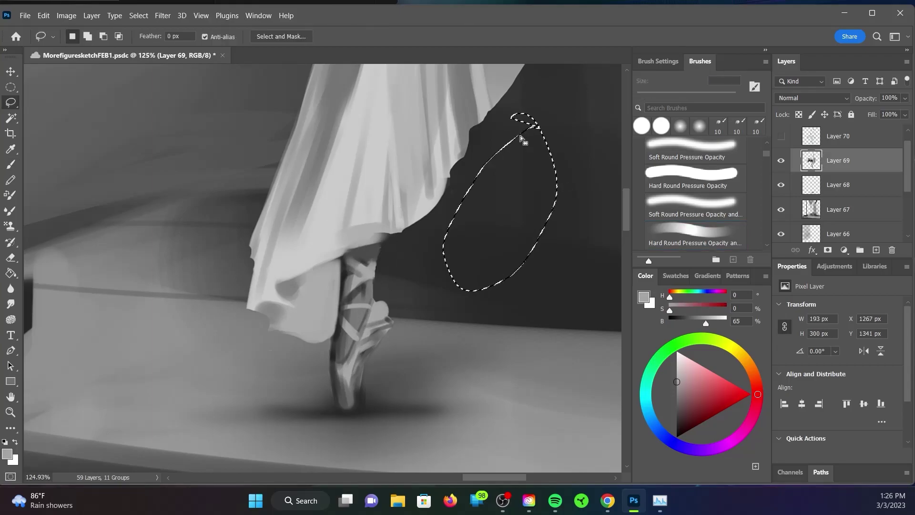
pyautogui.hotkey('ctrl', 'd')
pyautogui.press('b')
pyautogui.keyDown('alt'); pyautogui.click(376, 307); pyautogui.keyUp('alt')
pyautogui.press('z')
pyautogui.hotkey('ctrl', '-')
pyautogui.hotkey('ctrl', '-')
pyautogui.hotkey('ctrl', '-')
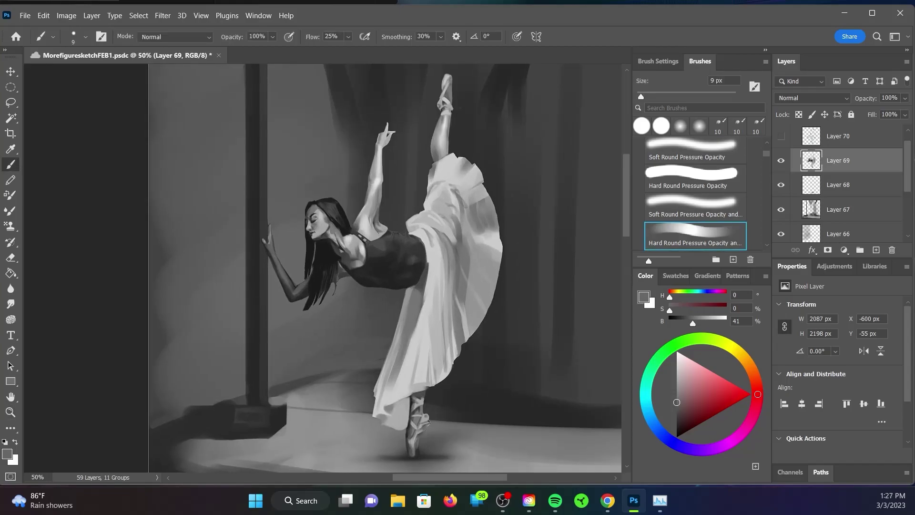
# Step: Sample a light skirt grey and enlarge the brush to 35 px
pyautogui.press('b')
pyautogui.scroll(3, 471, 260)
pyautogui.keyDown('alt'); pyautogui.click(460, 275); pyautogui.keyUp('alt')
pyautogui.press('[')
pyautogui.press('[')
pyautogui.press('[')
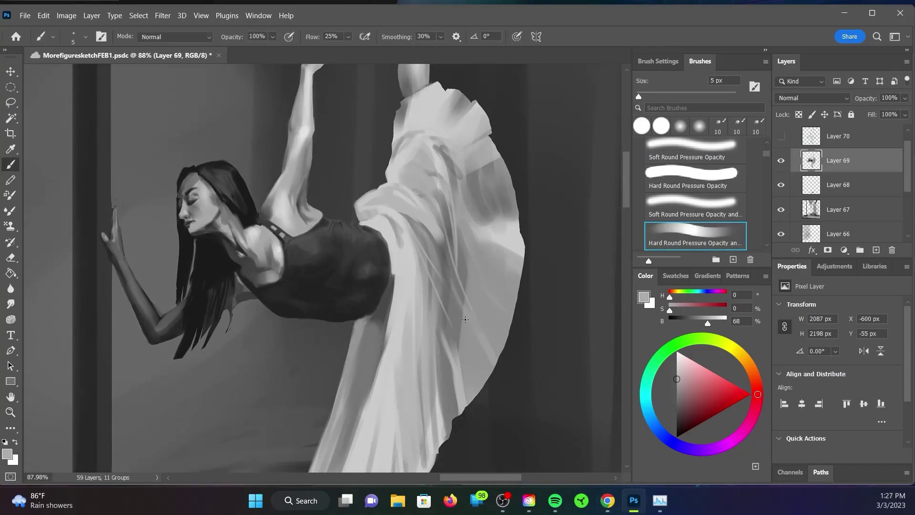
pyautogui.press(']')
pyautogui.press(']')
pyautogui.press(']')
pyautogui.scroll(3, 498, 212)
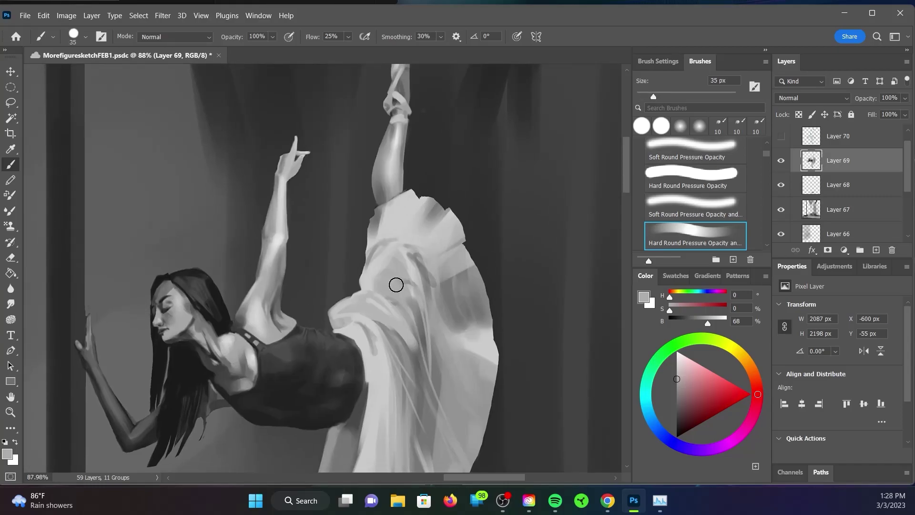
# Step: Shade the skirt folds near the waist with leotard-dark and skirt-light greys at 15–40 px
pyautogui.press('[')
pyautogui.press('[')
pyautogui.press('[')
pyautogui.keyDown('alt'); pyautogui.click(401, 373); pyautogui.keyUp('alt')
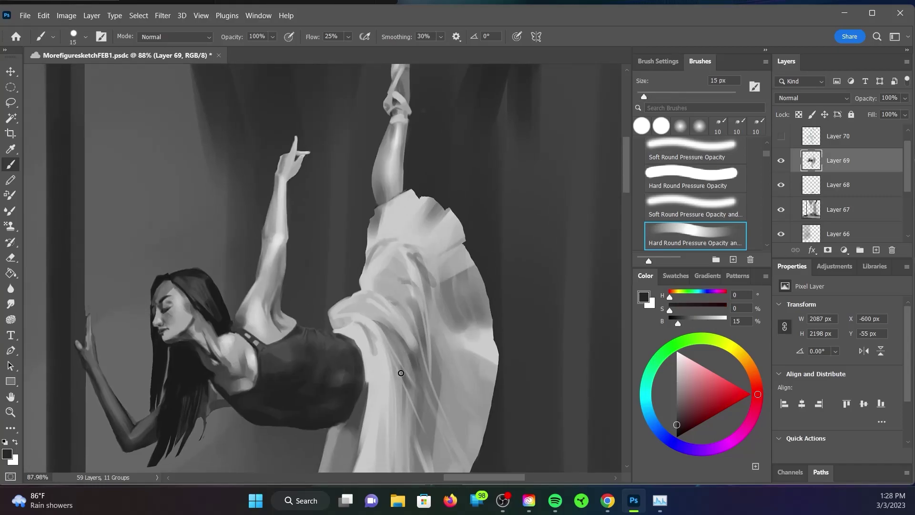
pyautogui.scroll(-2, 466, 207)
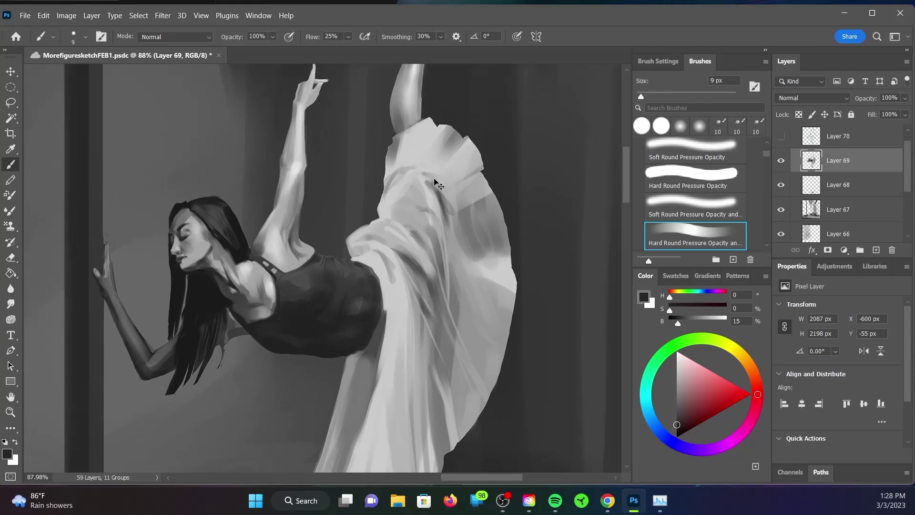
pyautogui.keyDown('alt'); pyautogui.click(434, 163); pyautogui.keyUp('alt')
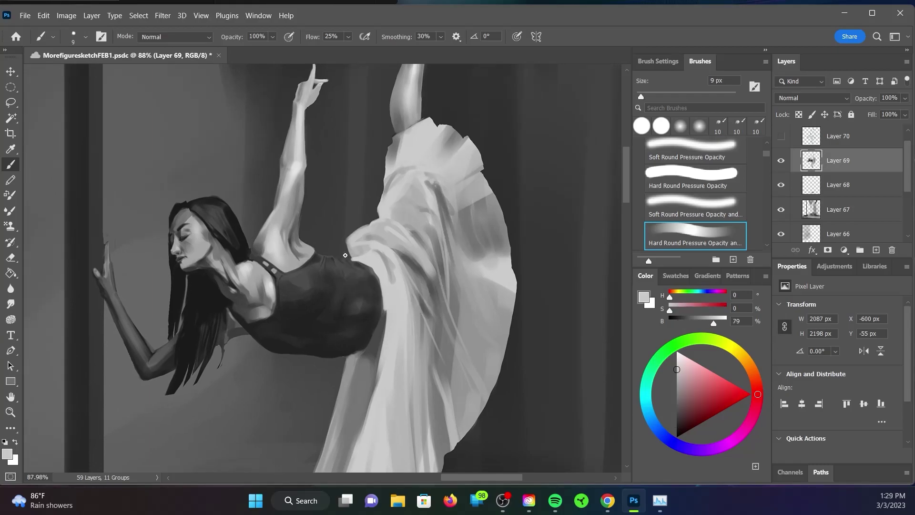
pyautogui.press(']')
pyautogui.press(']')
pyautogui.press(']')
pyautogui.keyDown('alt'); pyautogui.click(418, 209); pyautogui.keyUp('alt')
# Step: Zoom to the torso, sample hair greys, and paint dark shading onto the shoulder
pyautogui.scroll(-5, 409, 281)
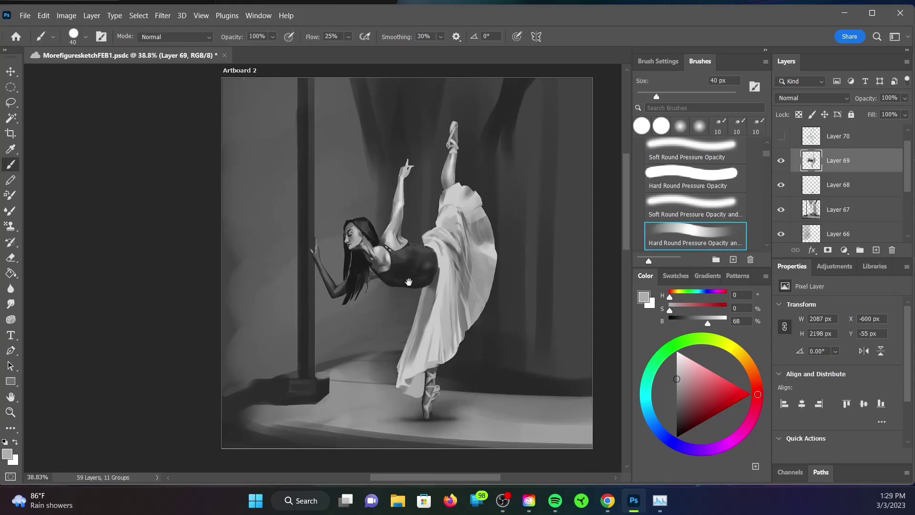
pyautogui.scroll(5, 408, 282)
pyautogui.press(',')
pyautogui.keyDown('alt'); pyautogui.click(529, 230); pyautogui.keyUp('alt')
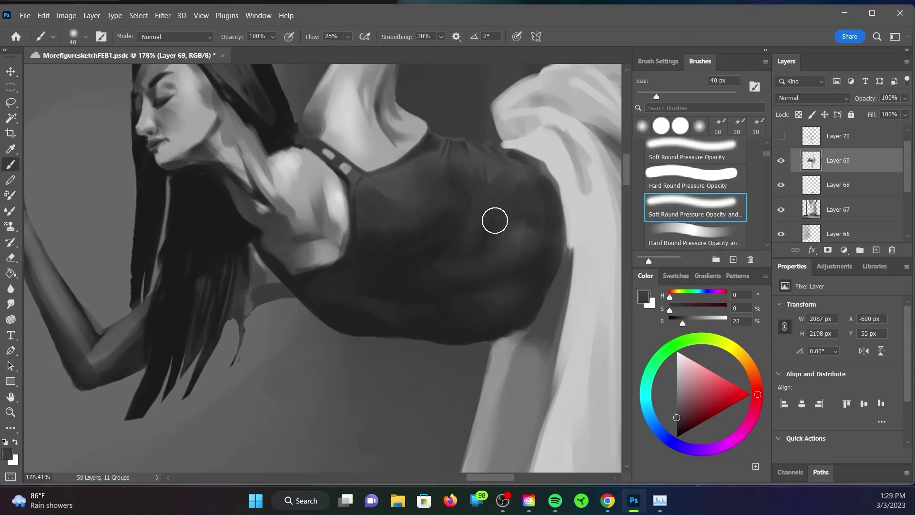
pyautogui.keyDown('alt'); pyautogui.click(272, 207); pyautogui.keyUp('alt')
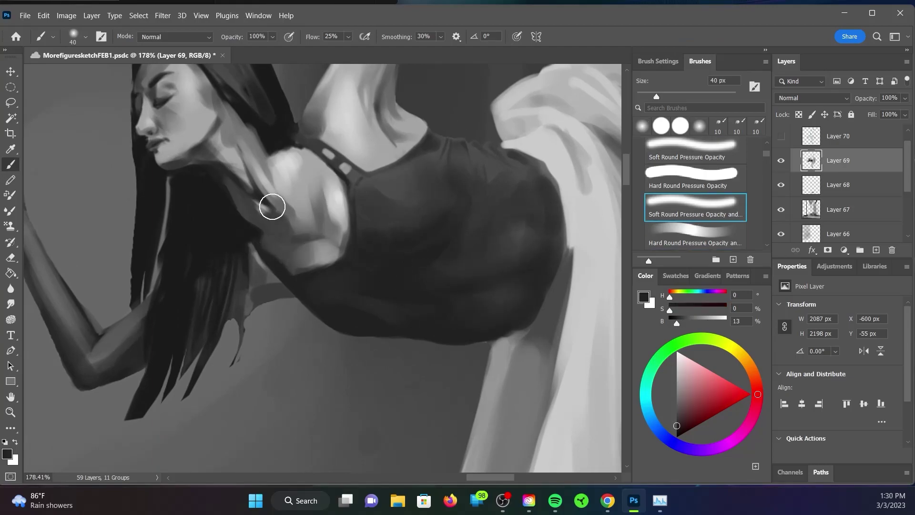
pyautogui.press('[')
pyautogui.press('[')
pyautogui.press('[')
pyautogui.keyDown('alt'); pyautogui.click(254, 190); pyautogui.keyUp('alt')
pyautogui.keyDown('alt'); pyautogui.click(260, 204); pyautogui.keyUp('alt')
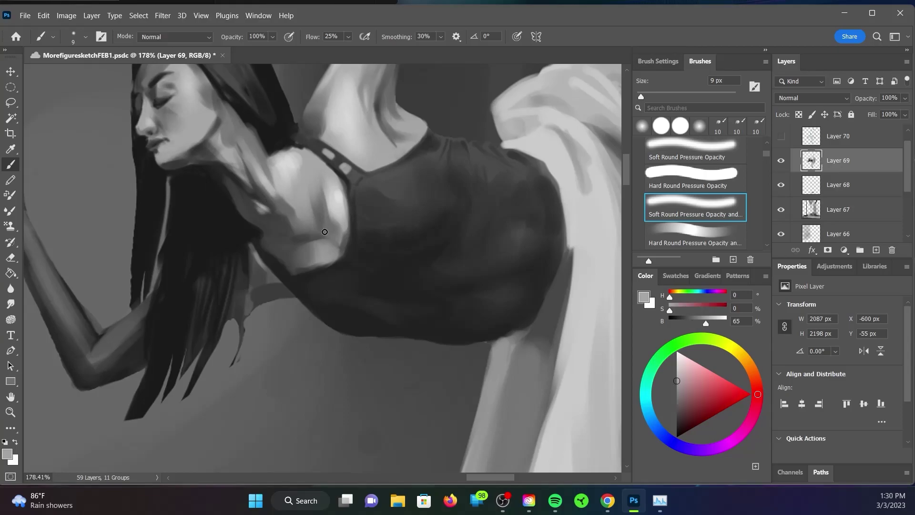
pyautogui.press(']')
pyautogui.press('.')
pyautogui.hscroll(3, 256, 195)
pyautogui.moveTo(255, 196); pyautogui.dragTo(216, 160)
# Step: Paint fine near-black hair strands below the shoulder, redoing the too-thick strand thinner
pyautogui.press(',')
pyautogui.keyDown('alt'); pyautogui.click(229, 227); pyautogui.keyUp('alt')
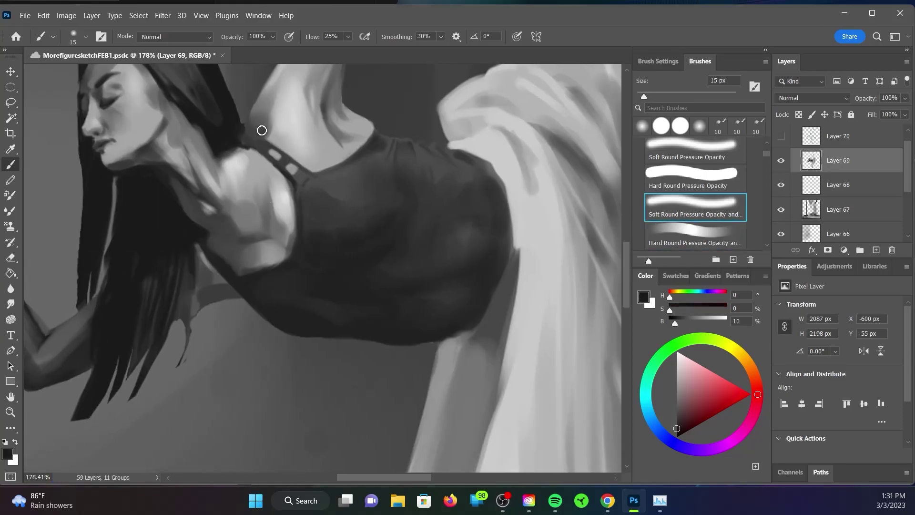
pyautogui.press('.')
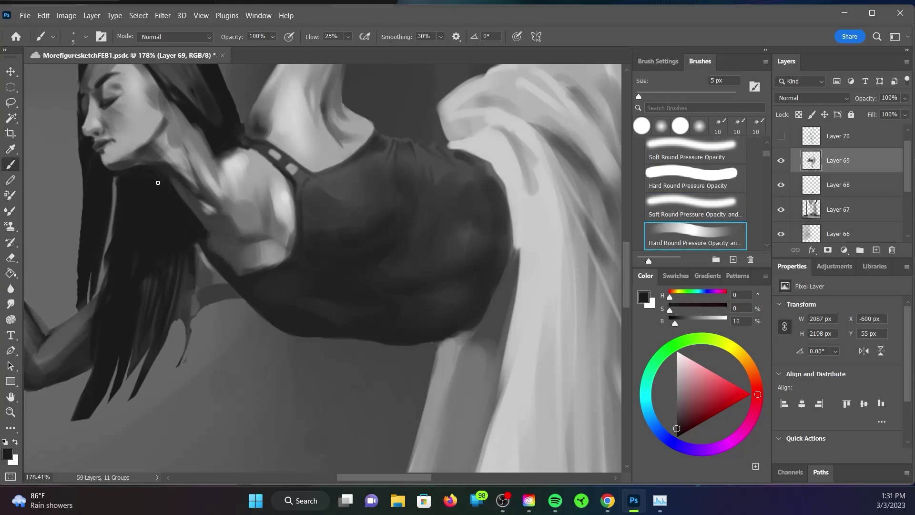
pyautogui.moveTo(158, 182); pyautogui.dragTo(291, 149)
pyautogui.press(']')
pyautogui.moveTo(318, 240); pyautogui.dragTo(311, 316)
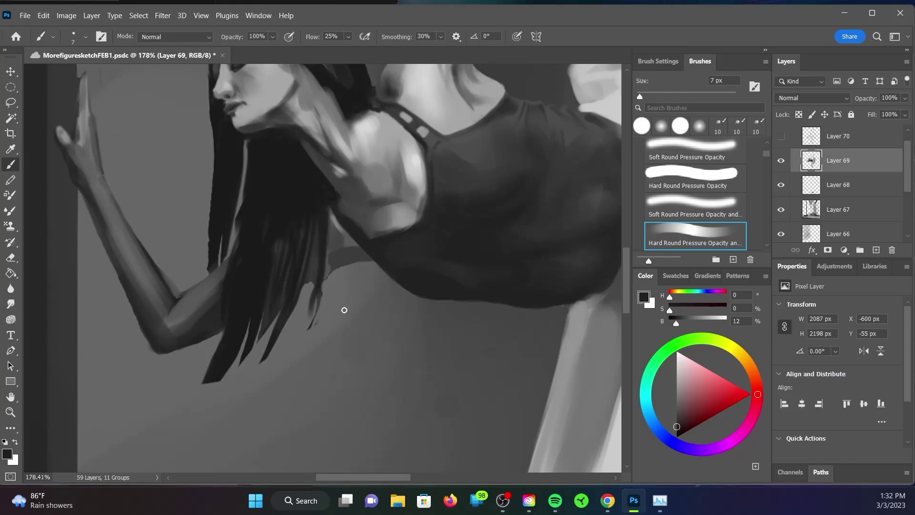
pyautogui.hotkey('ctrl', 'z')
pyautogui.press('[')
pyautogui.press('[')
pyautogui.press('[')
pyautogui.moveTo(321, 283); pyautogui.dragTo(306, 315)
# Step: Add lighter grey strokes near the neck, then pick a darker hair grey at 4 px
pyautogui.keyDown('alt'); pyautogui.click(334, 224); pyautogui.keyUp('alt')
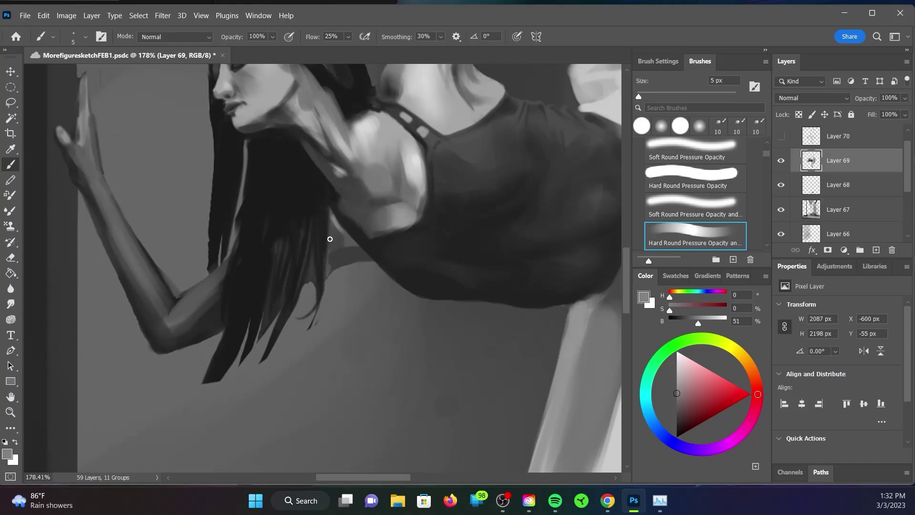
pyautogui.press(']')
pyautogui.press(']')
pyautogui.press(']')
pyautogui.moveTo(324, 217); pyautogui.dragTo(353, 282)
pyautogui.keyDown('alt'); pyautogui.click(353, 247); pyautogui.keyUp('alt')
pyautogui.keyDown('alt'); pyautogui.click(306, 252); pyautogui.keyUp('alt')
pyautogui.press('[')
pyautogui.press('[')
pyautogui.press('[')
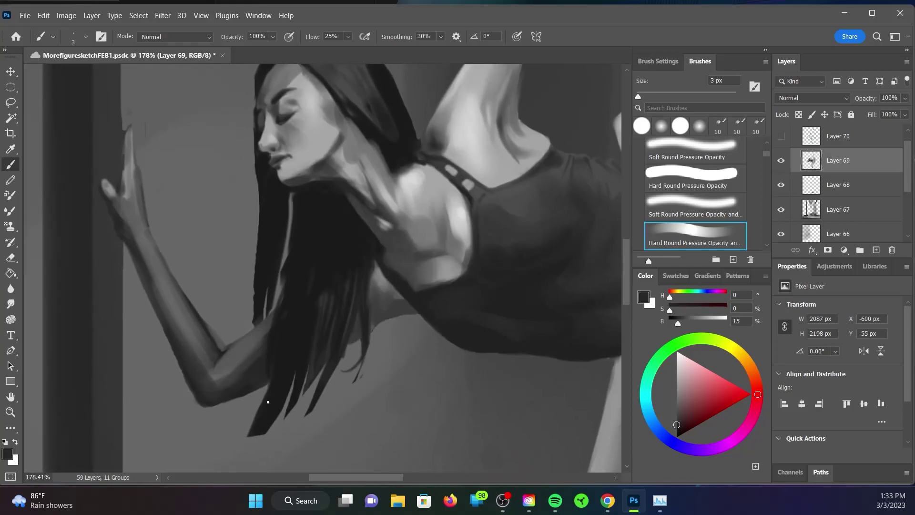
# Step: Lasso the overlong hair tip and delete it
pyautogui.press('l')
pyautogui.moveTo(266, 417); pyautogui.dragTo(247, 443)
pyautogui.press('Delete')
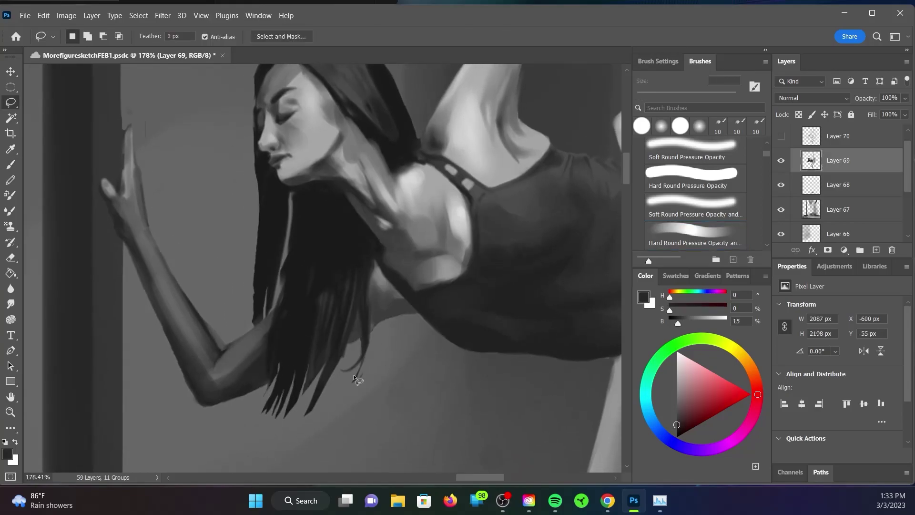
pyautogui.hotkey('ctrl', 'd')
pyautogui.press('b')
# Step: Widen the hair's left edge with a dark 7 px stroke, undoing the extra edge stroke
pyautogui.keyDown('alt'); pyautogui.click(334, 294); pyautogui.keyUp('alt')
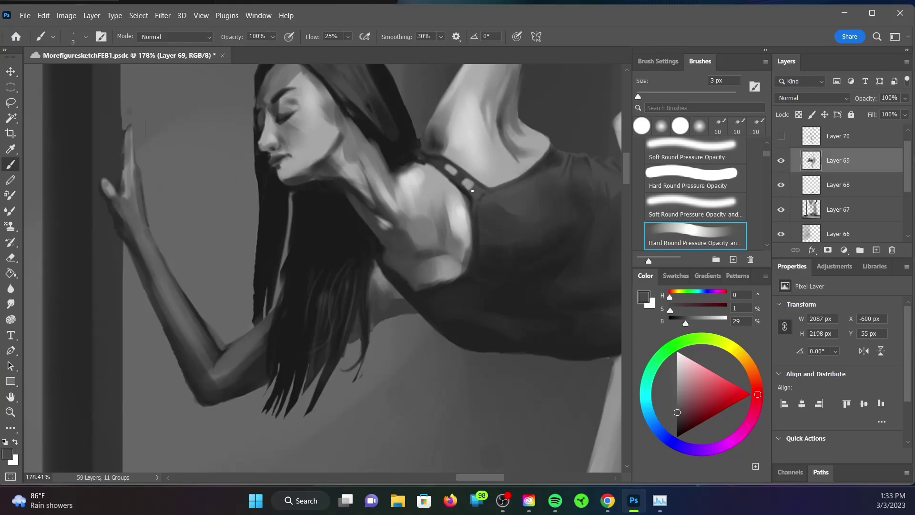
pyautogui.keyDown('alt'); pyautogui.click(285, 215); pyautogui.keyUp('alt')
pyautogui.press(']')
pyautogui.press(']')
pyautogui.press(']')
pyautogui.moveTo(256, 288); pyautogui.dragTo(268, 187)
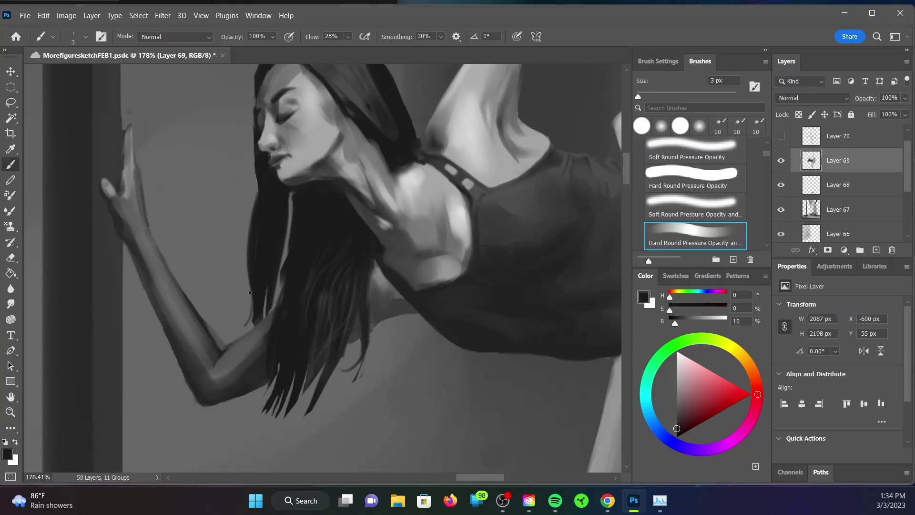
pyautogui.moveTo(249, 292); pyautogui.dragTo(250, 321)
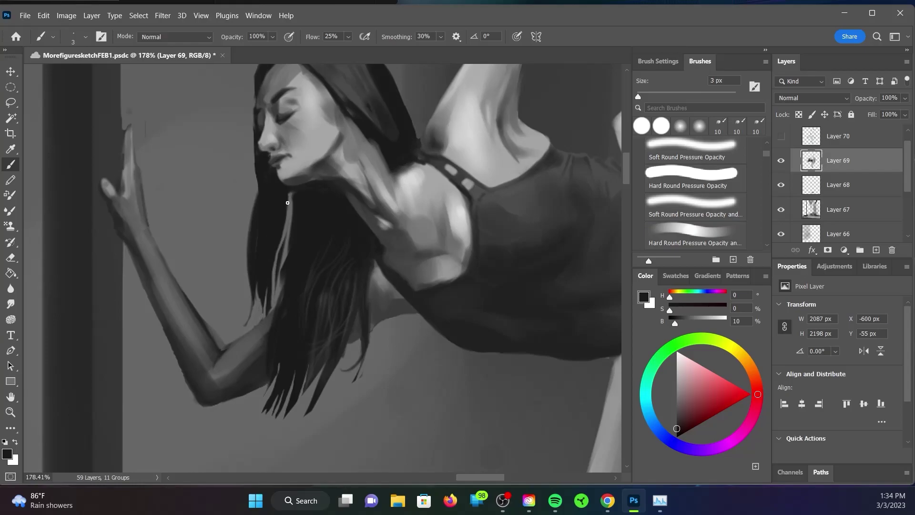
pyautogui.hotkey('ctrl', 'z')
pyautogui.hotkey('ctrl', 'z')
# Step: Sample arm and hair greys and resize the brush while viewing the lower hair and arm
pyautogui.keyDown('alt'); pyautogui.click(183, 301); pyautogui.keyUp('alt')
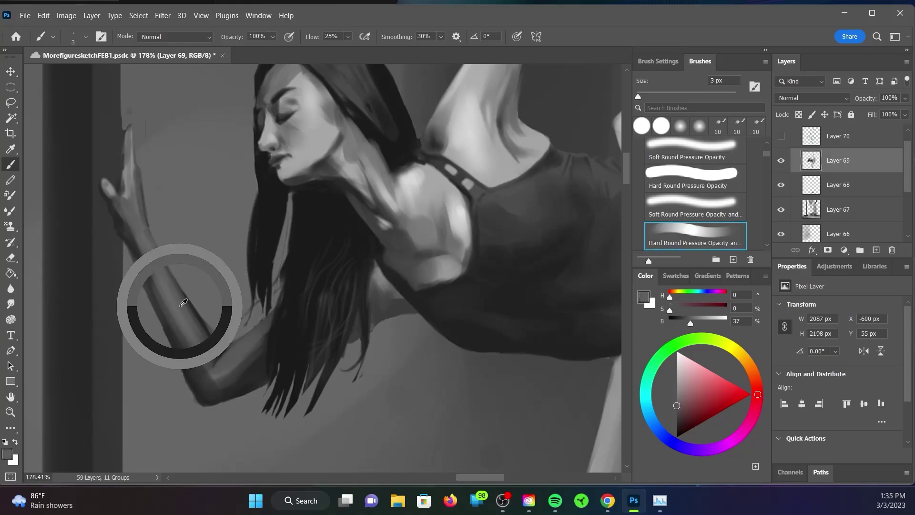
pyautogui.press(']')
pyautogui.press(']')
pyautogui.press(']')
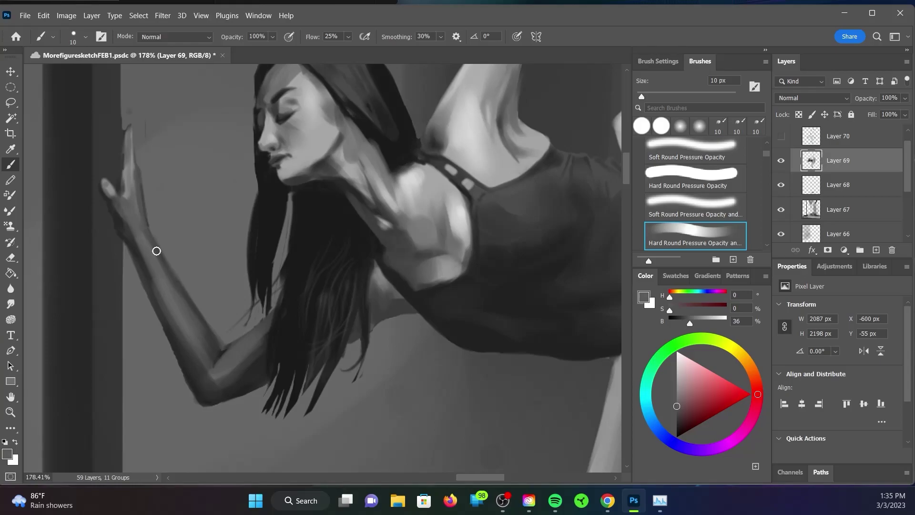
pyautogui.moveTo(155, 251); pyautogui.dragTo(165, 264)
pyautogui.press('[')
pyautogui.press('[')
pyautogui.press('[')
pyautogui.keyDown('alt'); pyautogui.click(345, 280); pyautogui.keyUp('alt')
pyautogui.press(']')
pyautogui.press(']')
pyautogui.press(']')
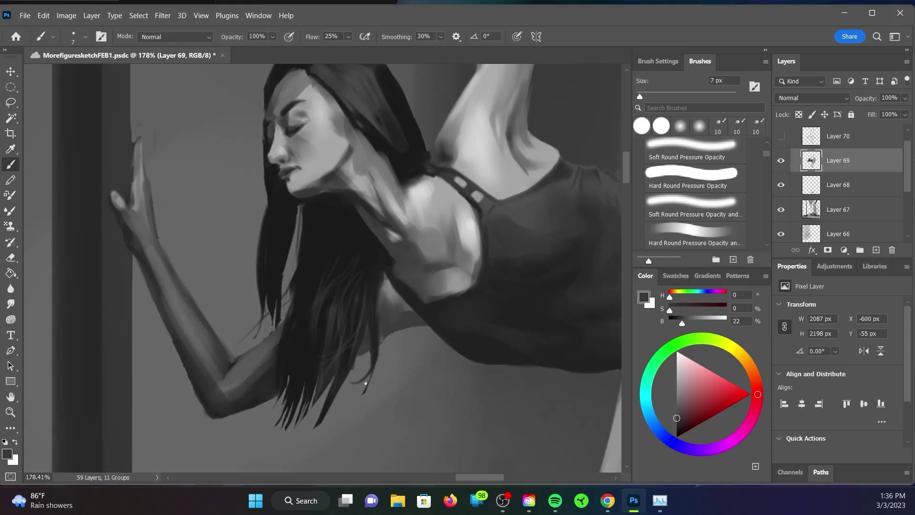
pyautogui.keyDown('alt'); pyautogui.click(358, 358); pyautogui.keyUp('alt')
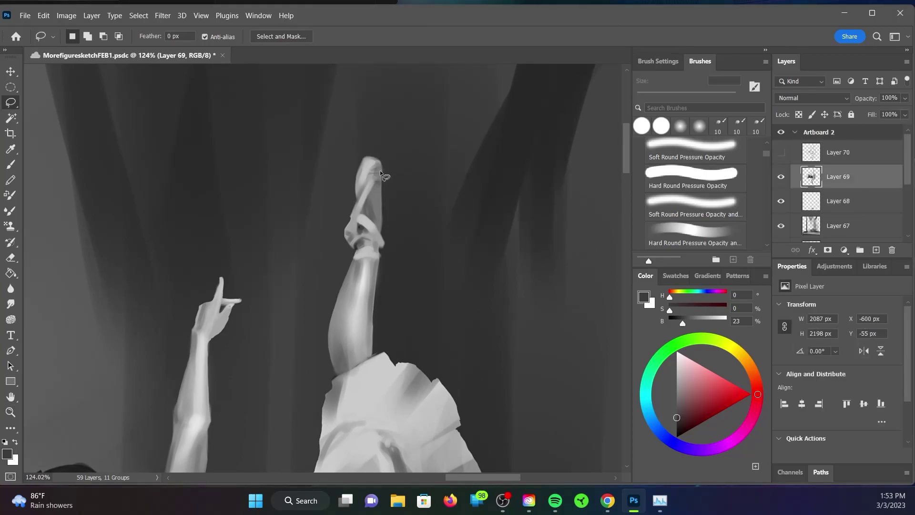
# Step: Select the raised pointe shoe and enlarge it slightly with Free Transform
pyautogui.moveTo(398, 180); pyautogui.dragTo(355, 204)
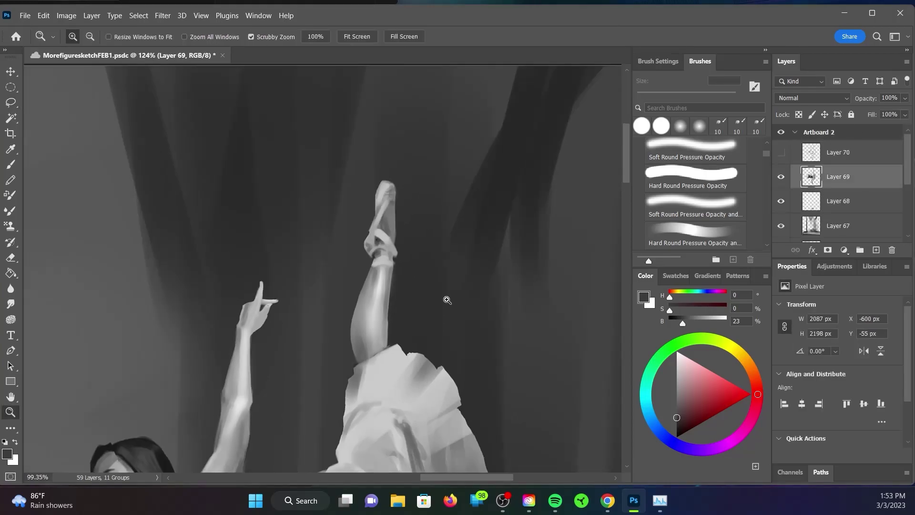
pyautogui.scroll(-5, 429, 238)
pyautogui.scroll(5, 412, 221)
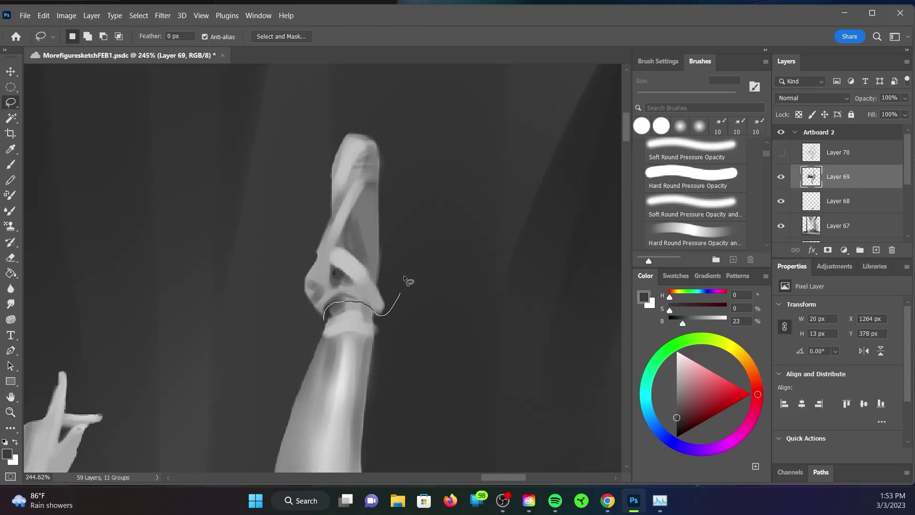
pyautogui.hotkey('ctrl', 't')
pyautogui.scroll(-5, 488, 391)
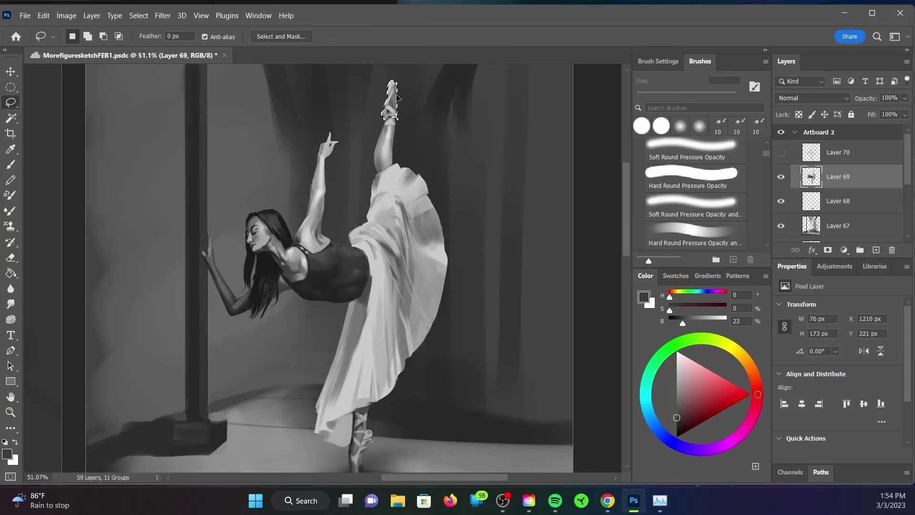
pyautogui.moveTo(399, 78); pyautogui.dragTo(414, 70)
pyautogui.press('Return')
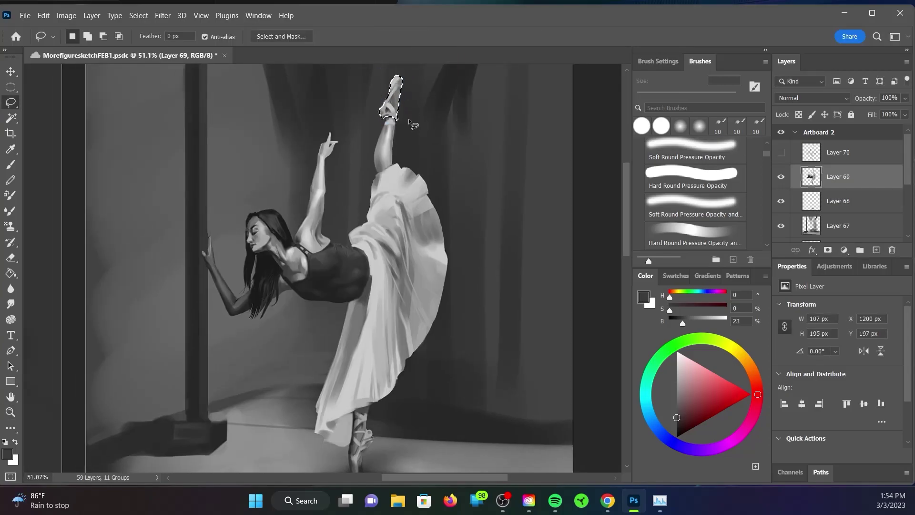
# Step: Paint a light patch on the heel and a highlight along the shoe's upper edge
pyautogui.scroll(5, 391, 119)
pyautogui.press('b')
pyautogui.keyDown('alt'); pyautogui.click(370, 291); pyautogui.keyUp('alt')
pyautogui.press(']')
pyautogui.press(']')
pyautogui.press(']')
pyautogui.moveTo(344, 286); pyautogui.dragTo(353, 307)
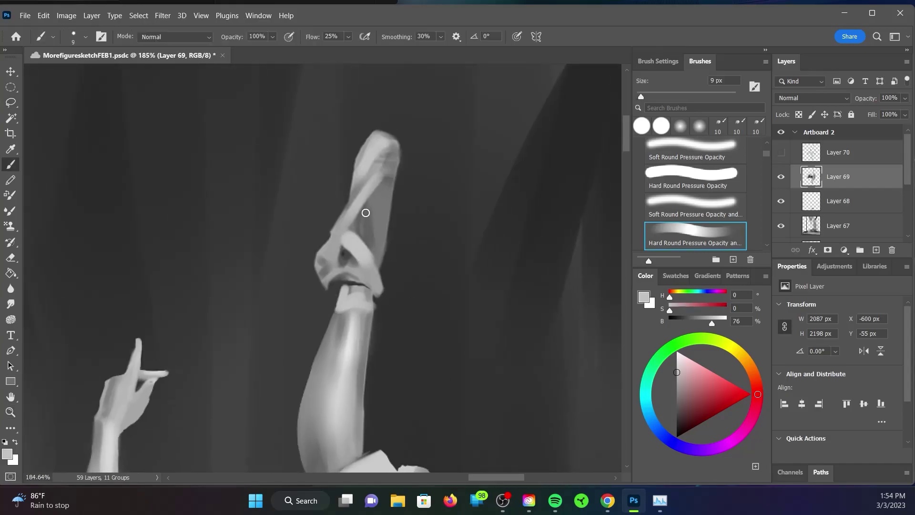
pyautogui.keyDown('alt'); pyautogui.click(366, 193); pyautogui.keyUp('alt')
pyautogui.keyDown('alt'); pyautogui.click(381, 162); pyautogui.keyUp('alt')
pyautogui.moveTo(357, 169)
pyautogui.mouseDown()
pyautogui.moveTo(363, 136)
pyautogui.moveTo(397, 143)
pyautogui.mouseUp()
# Step: Trim the selected shoe tip and repaint it in mid-grey
pyautogui.press('l')
pyautogui.press('Delete')
pyautogui.hotkey('ctrl', 'd')
pyautogui.press('b')
pyautogui.keyDown('alt'); pyautogui.click(383, 157); pyautogui.keyUp('alt')
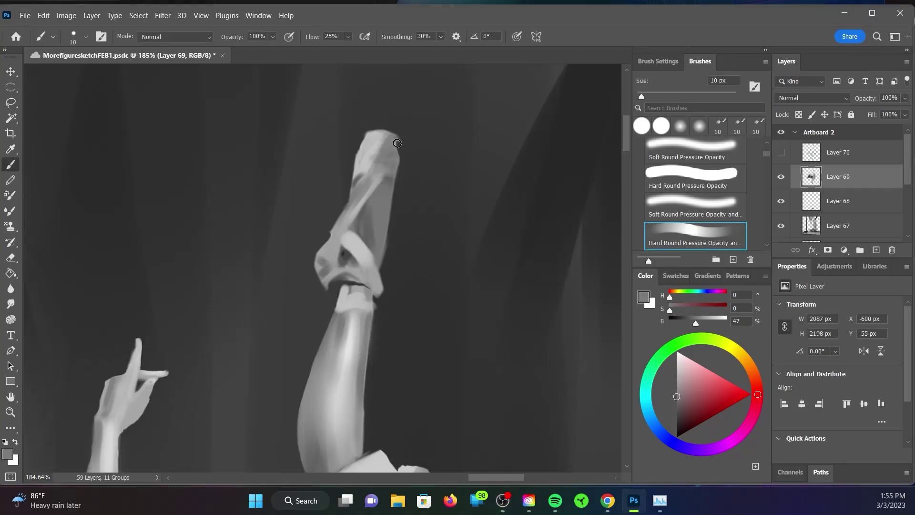
# Step: Brighten the ankle, shoe and heel with light grey strokes
pyautogui.keyDown('alt'); pyautogui.click(366, 231); pyautogui.keyUp('alt')
pyautogui.keyDown('alt'); pyautogui.click(390, 200); pyautogui.keyUp('alt')
pyautogui.moveTo(347, 276); pyautogui.dragTo(365, 288)
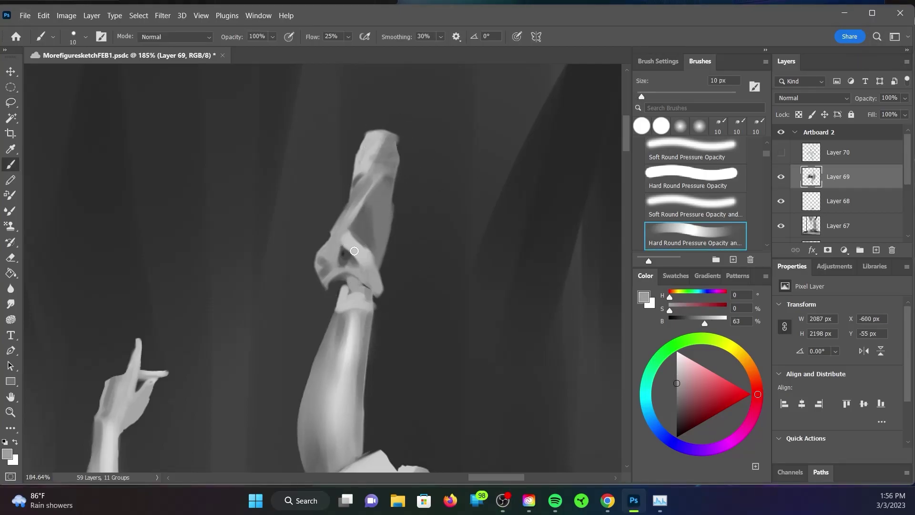
pyautogui.moveTo(345, 248); pyautogui.dragTo(374, 233)
pyautogui.moveTo(343, 274); pyautogui.dragTo(365, 257)
pyautogui.moveTo(334, 309)
pyautogui.mouseDown()
pyautogui.moveTo(374, 284)
pyautogui.moveTo(391, 252)
pyautogui.mouseUp()
pyautogui.keyDown('alt'); pyautogui.click(325, 282); pyautogui.keyUp('alt')
# Step: Lasso small areas near the heel and along the ankle's right edge
pyautogui.hotkey('alt', 'l')
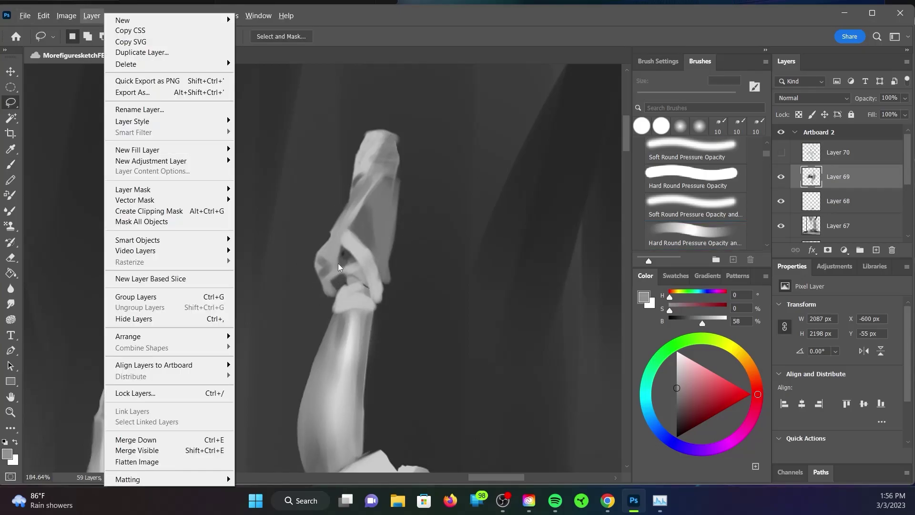
pyautogui.press('Escape')
pyautogui.press('l')
pyautogui.moveTo(303, 276); pyautogui.dragTo(329, 299)
pyautogui.moveTo(396, 262); pyautogui.dragTo(381, 310)
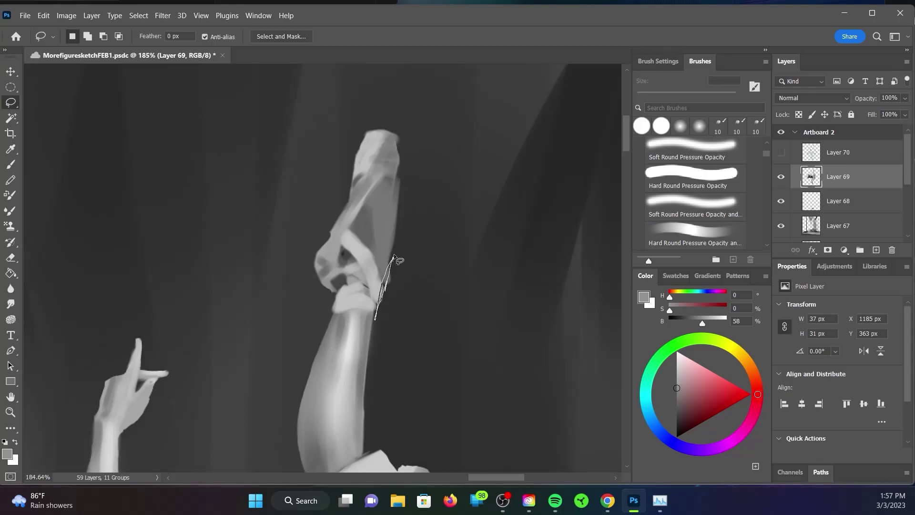
pyautogui.press('b')
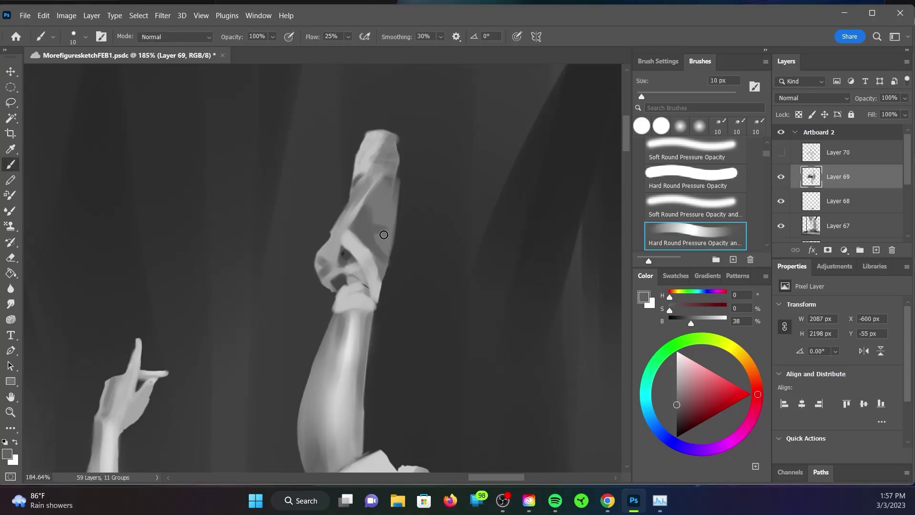
# Step: Paint a thin 4 px light edge along the foot and the ankle's inner edge
pyautogui.keyDown('alt'); pyautogui.click(316, 273); pyautogui.keyUp('alt')
pyautogui.press('[')
pyautogui.press('[')
pyautogui.press('[')
pyautogui.moveTo(399, 146); pyautogui.dragTo(404, 189)
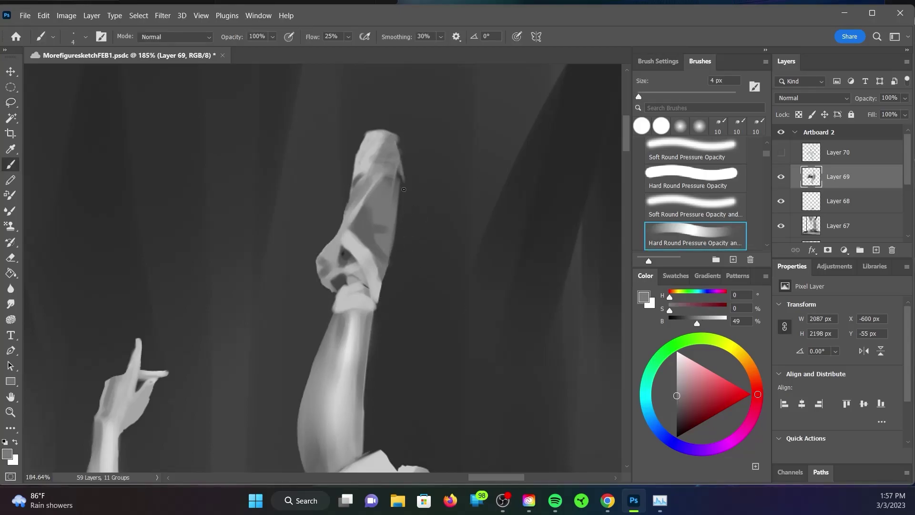
pyautogui.keyDown('alt'); pyautogui.click(362, 284); pyautogui.keyUp('alt')
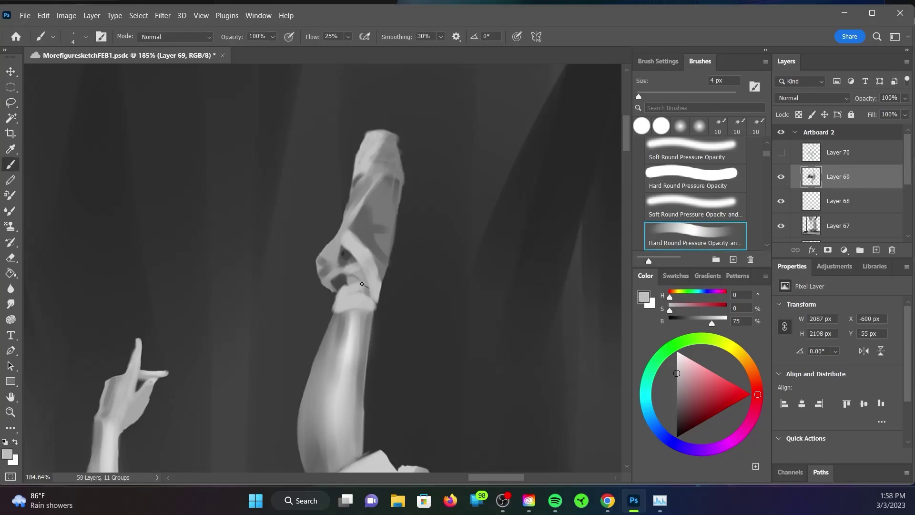
pyautogui.moveTo(363, 277)
pyautogui.mouseDown()
pyautogui.moveTo(331, 286)
pyautogui.moveTo(361, 282)
pyautogui.mouseUp()
pyautogui.keyDown('alt'); pyautogui.click(354, 233); pyautogui.keyUp('alt')
# Step: Add fine light touches near the ankle and a long light stroke beside it
pyautogui.press('[')
pyautogui.press('[')
pyautogui.press('[')
pyautogui.keyDown('alt'); pyautogui.click(364, 288); pyautogui.keyUp('alt')
pyautogui.keyDown('alt'); pyautogui.click(404, 185); pyautogui.keyUp('alt')
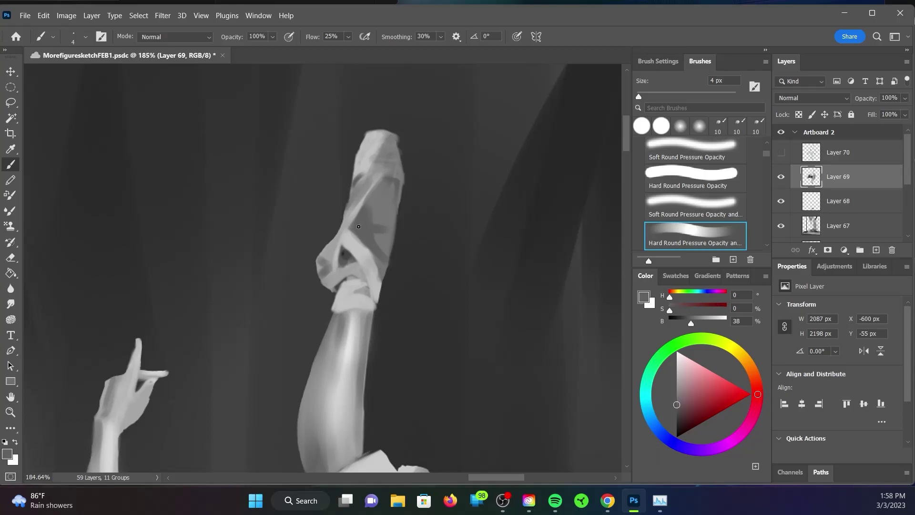
pyautogui.press(']')
pyautogui.press(']')
pyautogui.press(']')
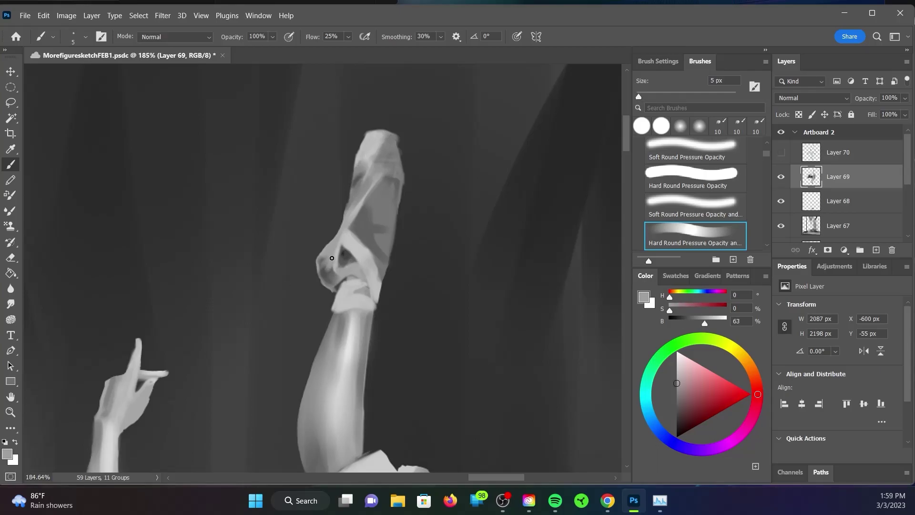
pyautogui.keyDown('alt'); pyautogui.click(335, 274); pyautogui.keyUp('alt')
pyautogui.moveTo(339, 269)
pyautogui.mouseDown()
pyautogui.moveTo(340, 244)
pyautogui.moveTo(429, 127)
pyautogui.mouseUp()
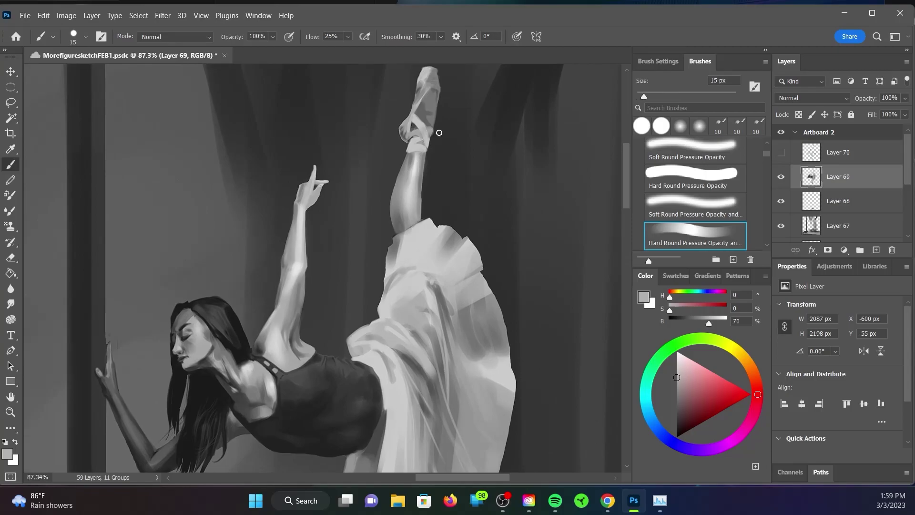
# Step: Zoom in on the chest and sample dark leotard greys with a 15 px brush
pyautogui.keyDown('alt'); pyautogui.click(439, 133); pyautogui.keyUp('alt')
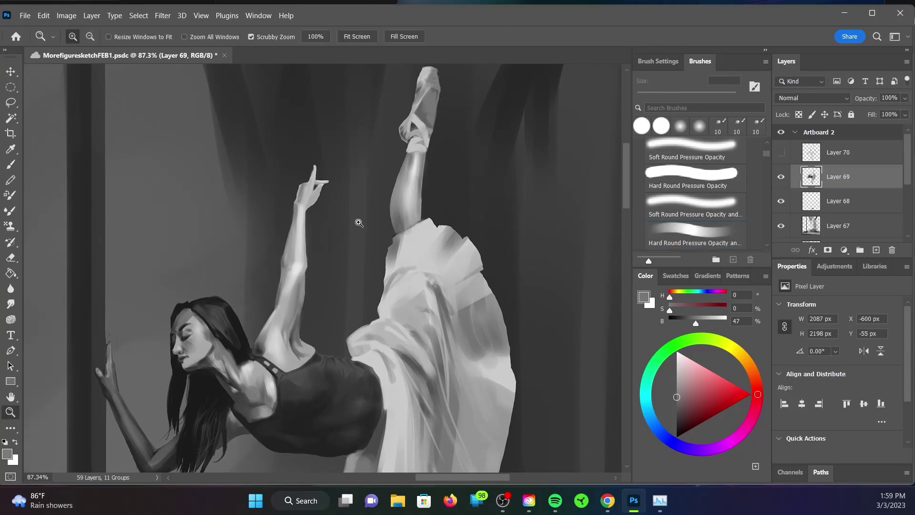
pyautogui.moveTo(358, 220); pyautogui.dragTo(471, 327)
pyautogui.moveTo(353, 257); pyautogui.dragTo(429, 257)
pyautogui.press('[')
pyautogui.press('[')
pyautogui.press('[')
pyautogui.keyDown('alt'); pyautogui.click(351, 249); pyautogui.keyUp('alt')
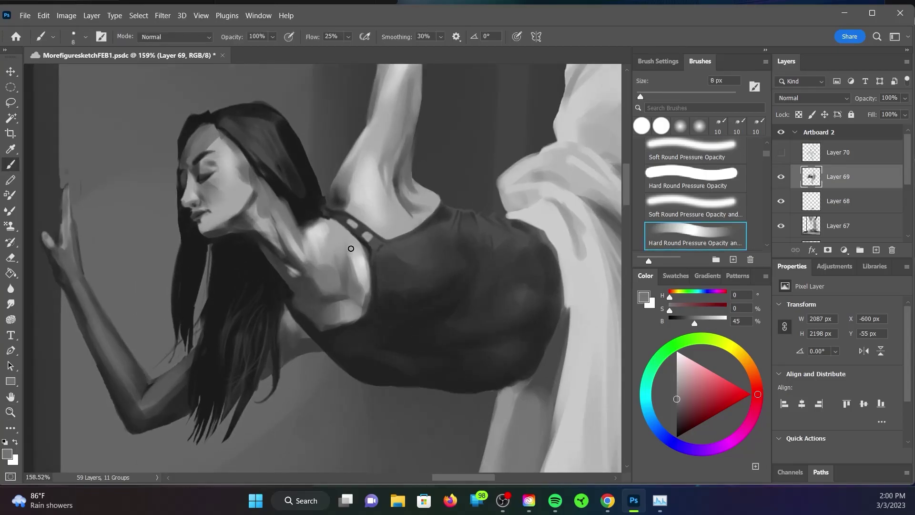
pyautogui.keyDown('alt'); pyautogui.click(365, 298); pyautogui.keyUp('alt')
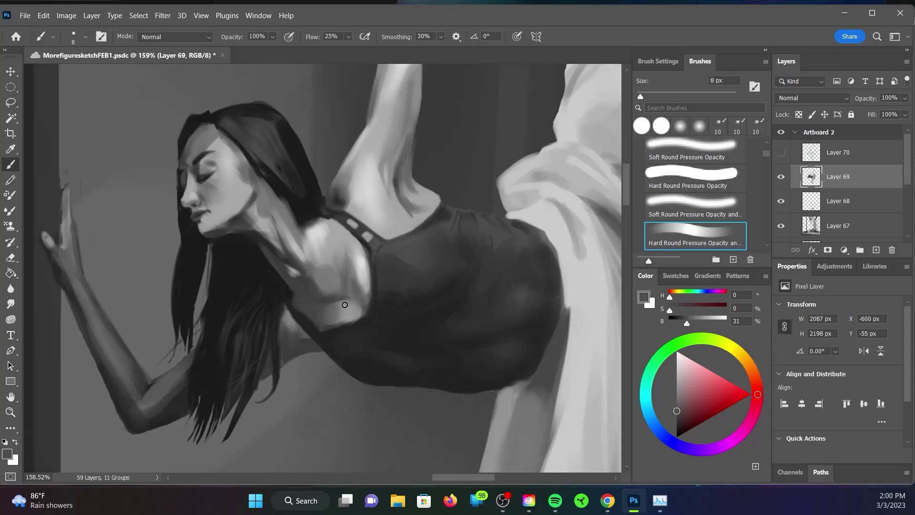
pyautogui.keyDown('alt'); pyautogui.click(312, 298); pyautogui.keyUp('alt')
pyautogui.press(']')
pyautogui.press(']')
pyautogui.press(']')
# Step: Zoom in on the standing pointe shoe with a smaller brush and sample skirt white
pyautogui.keyDown('alt'); pyautogui.click(303, 308); pyautogui.keyUp('alt')
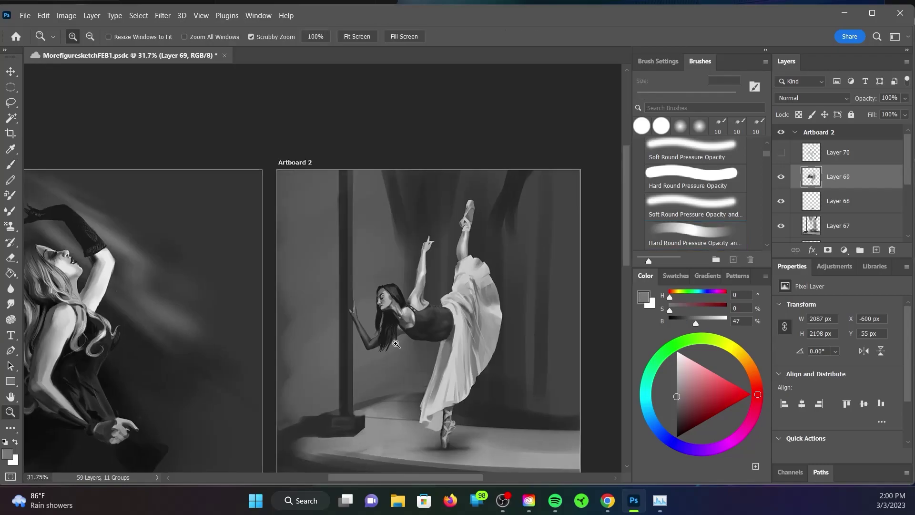
pyautogui.scroll(-3, 285, 334)
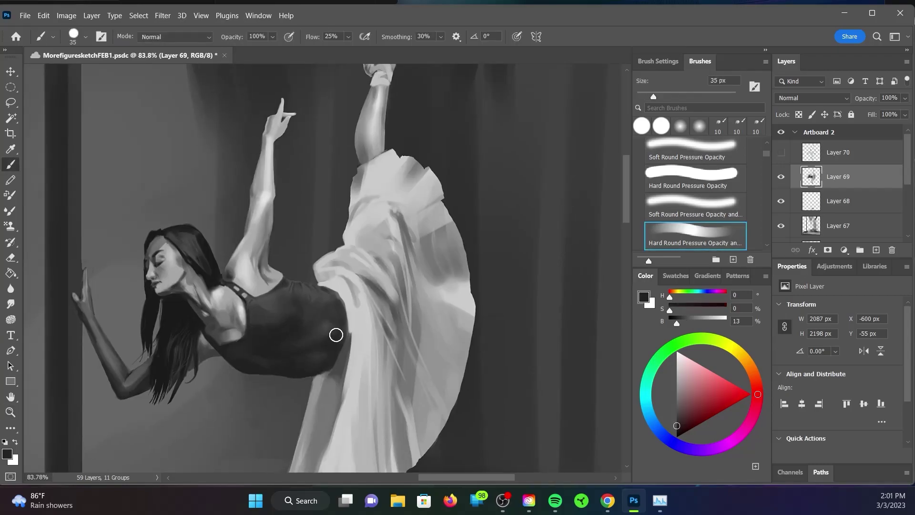
pyautogui.scroll(-3, 267, 360)
pyautogui.press('[')
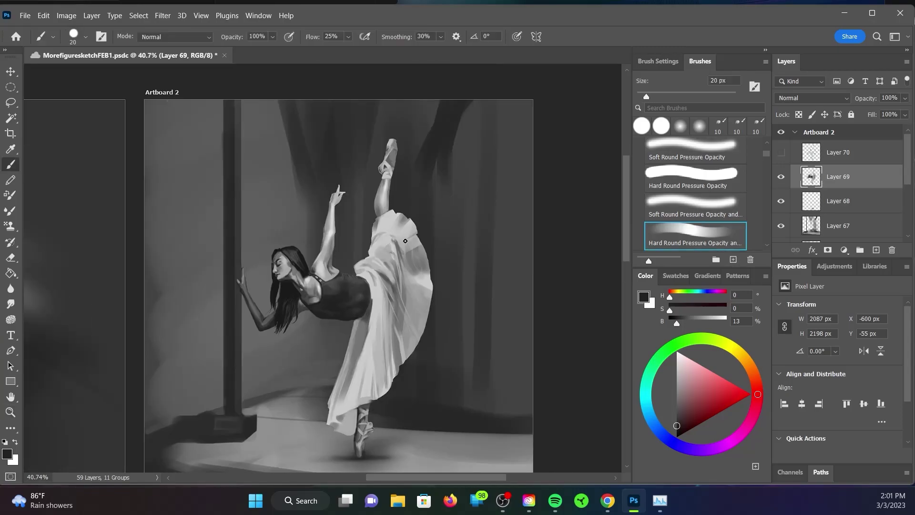
pyautogui.keyDown('alt'); pyautogui.click(358, 456); pyautogui.keyUp('alt')
pyautogui.scroll(4, 359, 456)
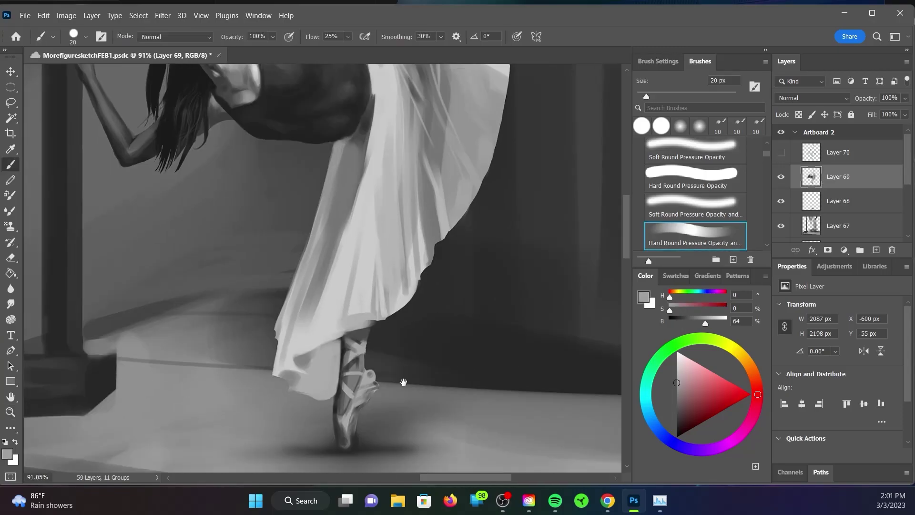
pyautogui.press('[')
pyautogui.press('[')
pyautogui.press('[')
pyautogui.keyDown('alt'); pyautogui.click(370, 336); pyautogui.keyUp('alt')
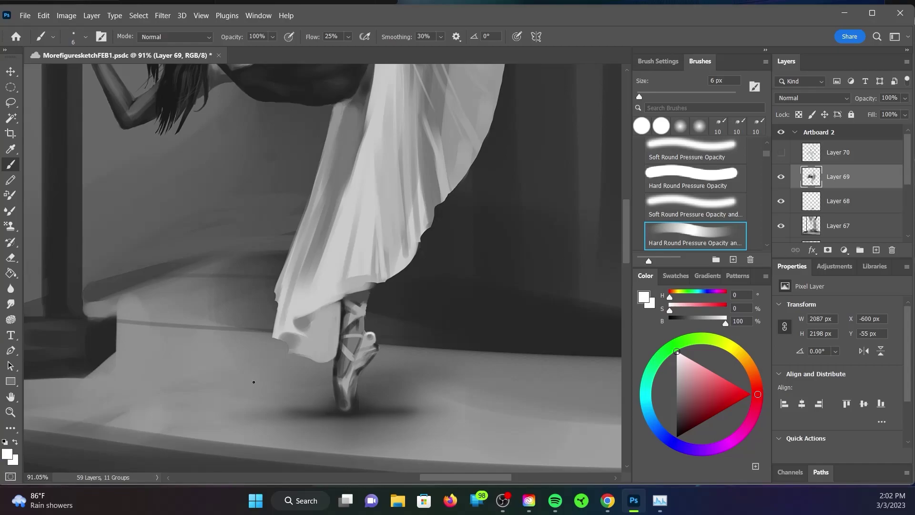
pyautogui.scroll(-2, 400, 327)
pyautogui.press(']')
pyautogui.press(']')
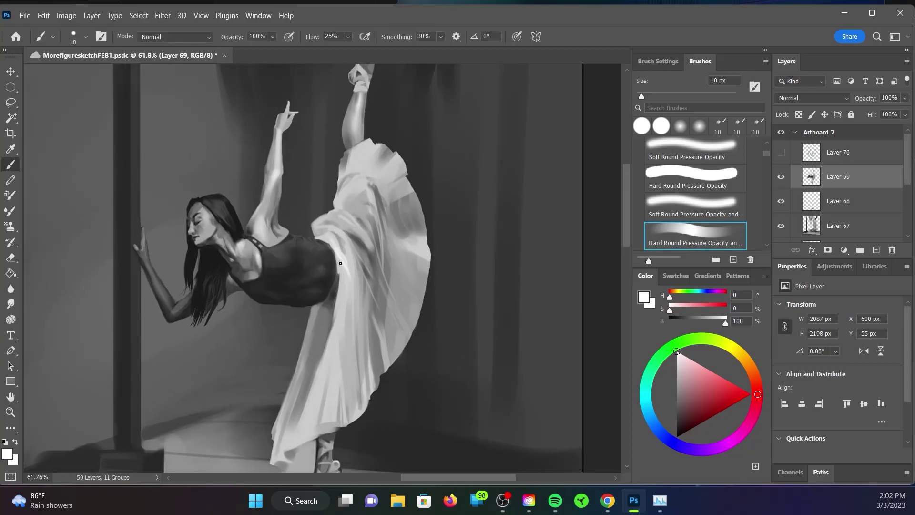
# Step: On a new layer, paint 35 px white highlights down the skirt's left edge
pyautogui.hotkey('ctrl', 'shift', 'alt', 'n')
pyautogui.press(']')
pyautogui.press(']')
pyautogui.press(']')
pyautogui.moveTo(346, 243); pyautogui.dragTo(351, 352)
pyautogui.moveTo(352, 305); pyautogui.dragTo(306, 431)
pyautogui.moveTo(286, 367); pyautogui.dragTo(278, 452)
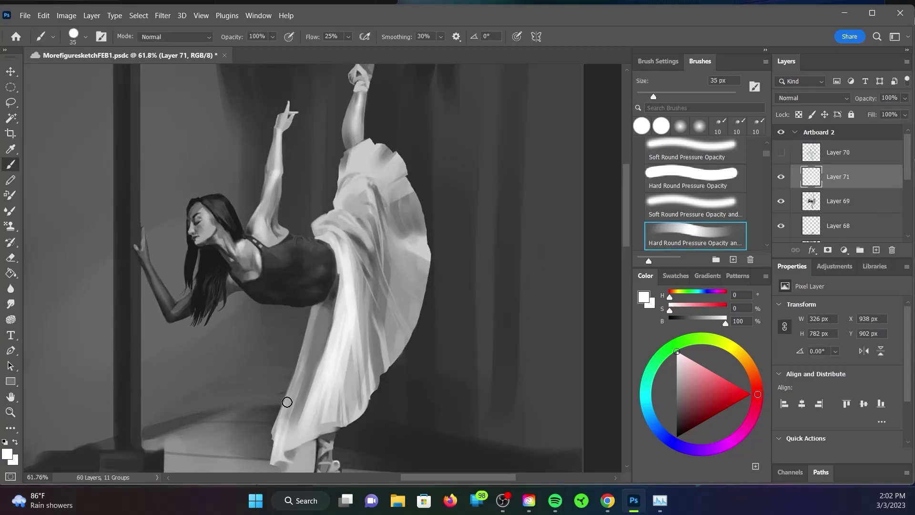
pyautogui.scroll(6, 287, 106)
# Step: Lasso the edge of the raised fingers, then return to the Brush
pyautogui.press('l')
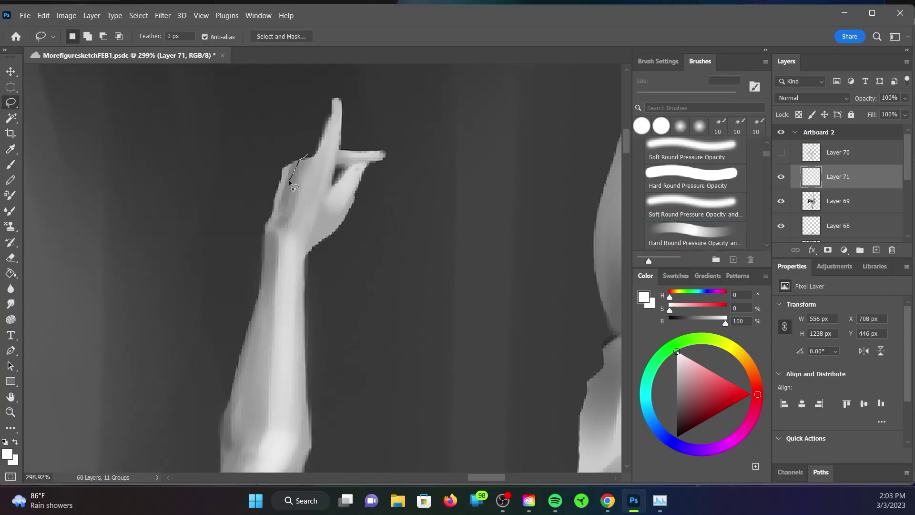
pyautogui.moveTo(289, 182); pyautogui.dragTo(269, 210)
pyautogui.click(837, 201)
pyautogui.press('b')
pyautogui.scroll(-6, 451, 321)
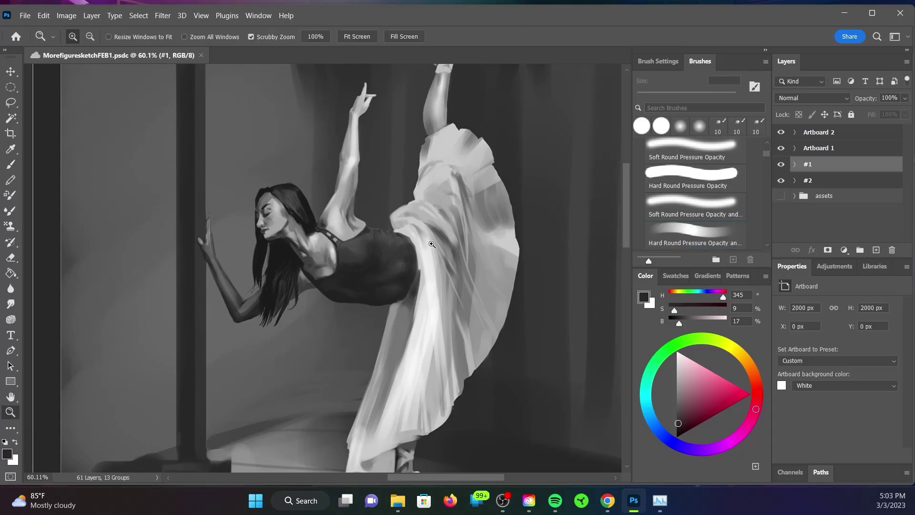
# Step: Lasso the leotard on Layer 69 and darken its midtones with Levels
pyautogui.scroll(4, 349, 208)
pyautogui.press('l')
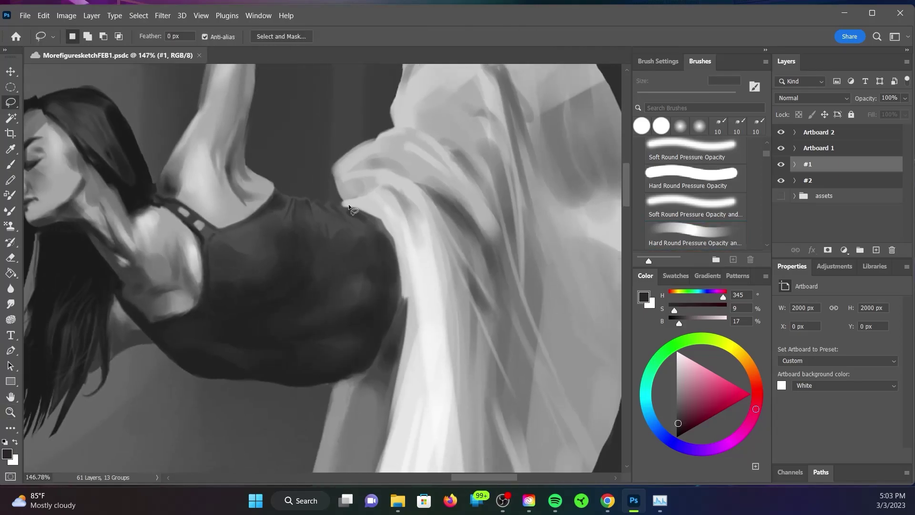
pyautogui.moveTo(369, 365); pyautogui.dragTo(150, 339)
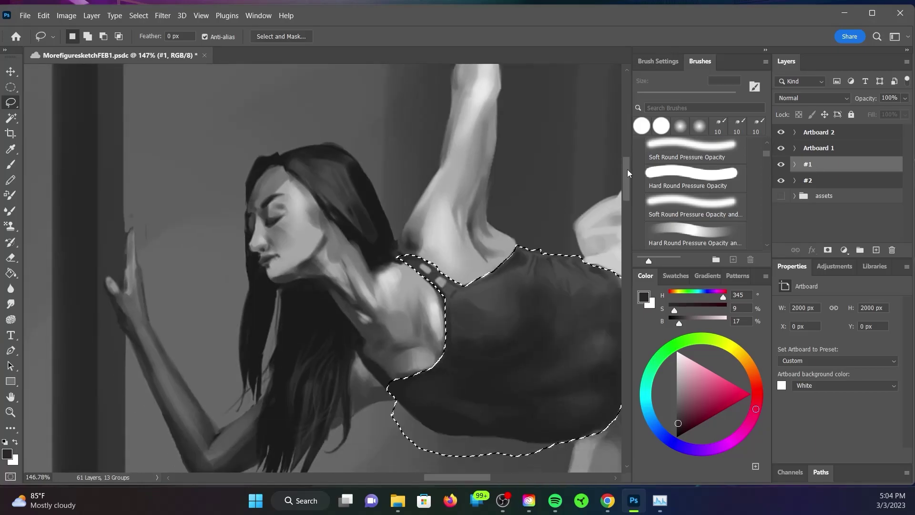
pyautogui.click(819, 132)
pyautogui.click(847, 152)
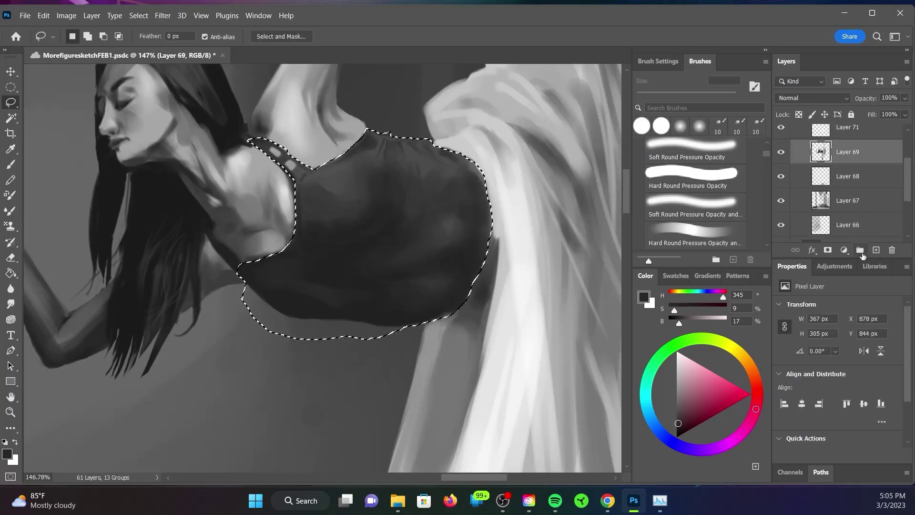
pyautogui.click(66, 15)
pyautogui.hotkey('ctrl', 'l')
pyautogui.moveTo(694, 198); pyautogui.dragTo(703, 198)
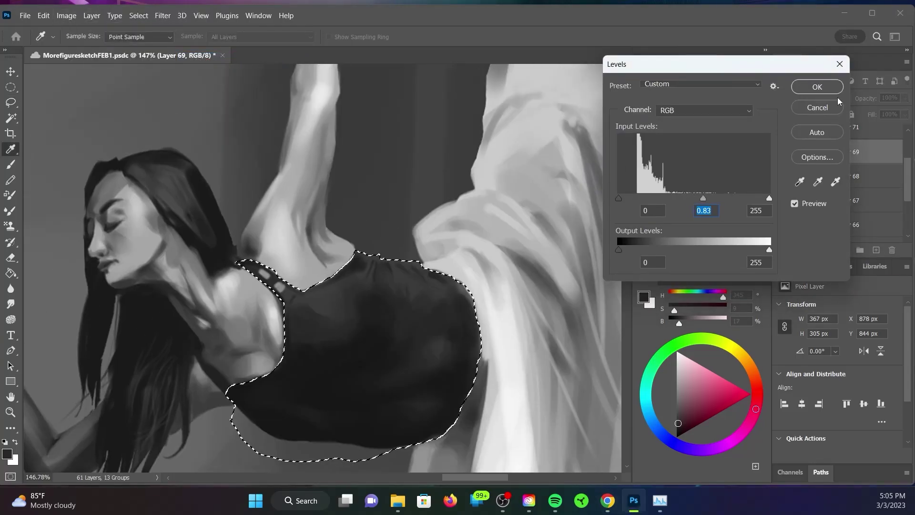
pyautogui.click(829, 88)
pyautogui.press('l')
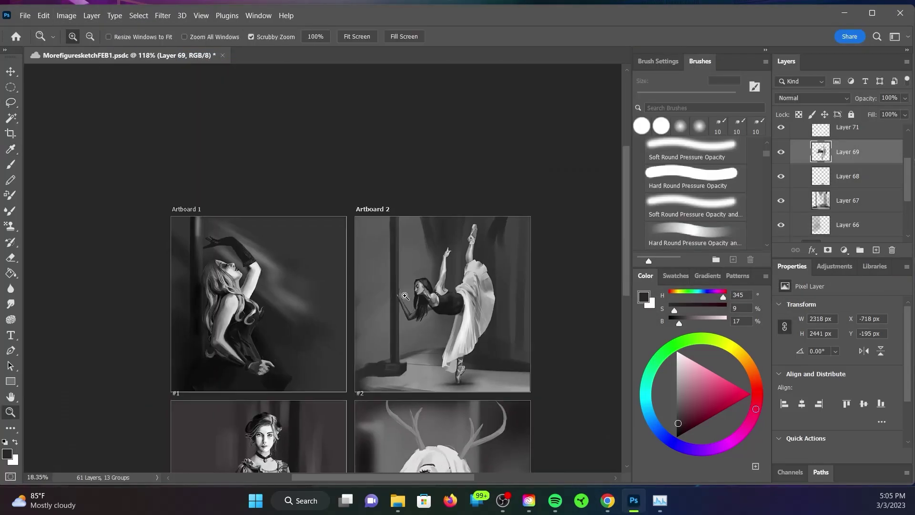
# Step: Reselect the torso and apply Levels with white input 216 and darker midtones
pyautogui.hotkey('ctrl', 'd')
pyautogui.moveTo(346, 248); pyautogui.dragTo(312, 268)
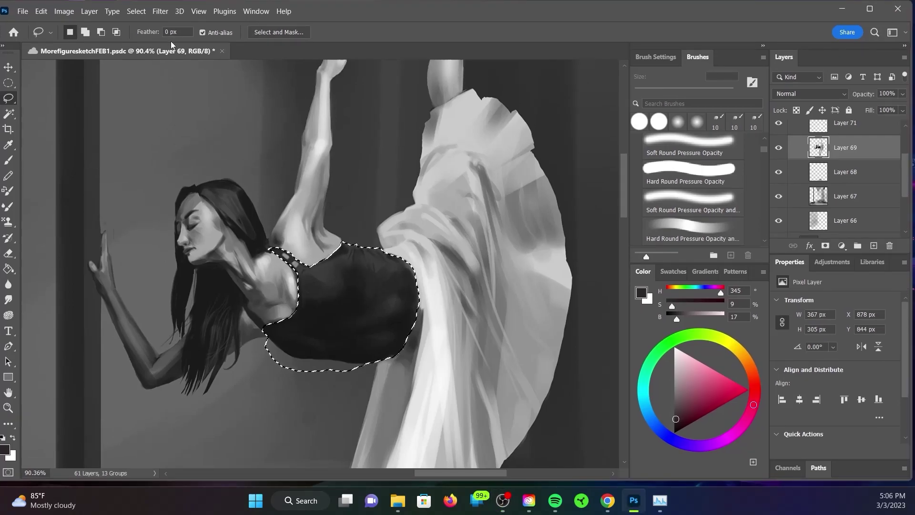
pyautogui.click(67, 16)
pyautogui.click(224, 57)
pyautogui.moveTo(769, 198); pyautogui.dragTo(745, 198)
pyautogui.moveTo(682, 198); pyautogui.dragTo(693, 198)
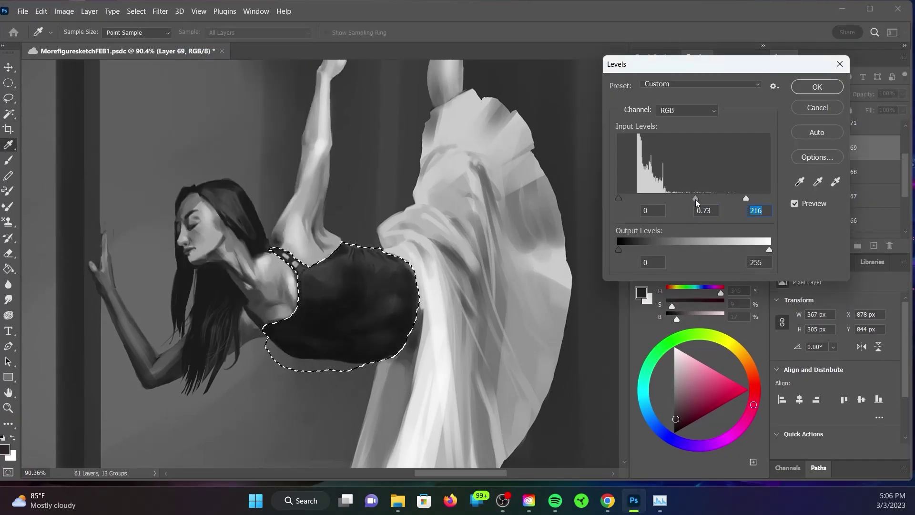
pyautogui.press('Return')
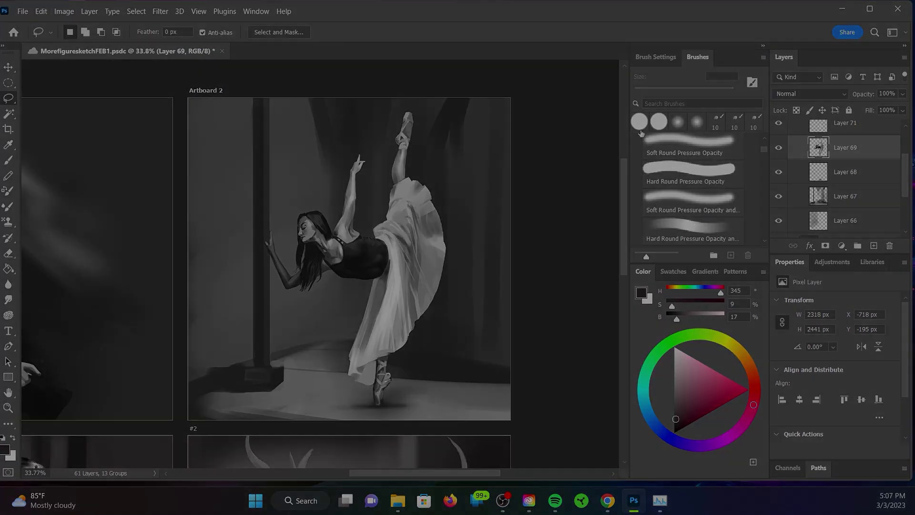